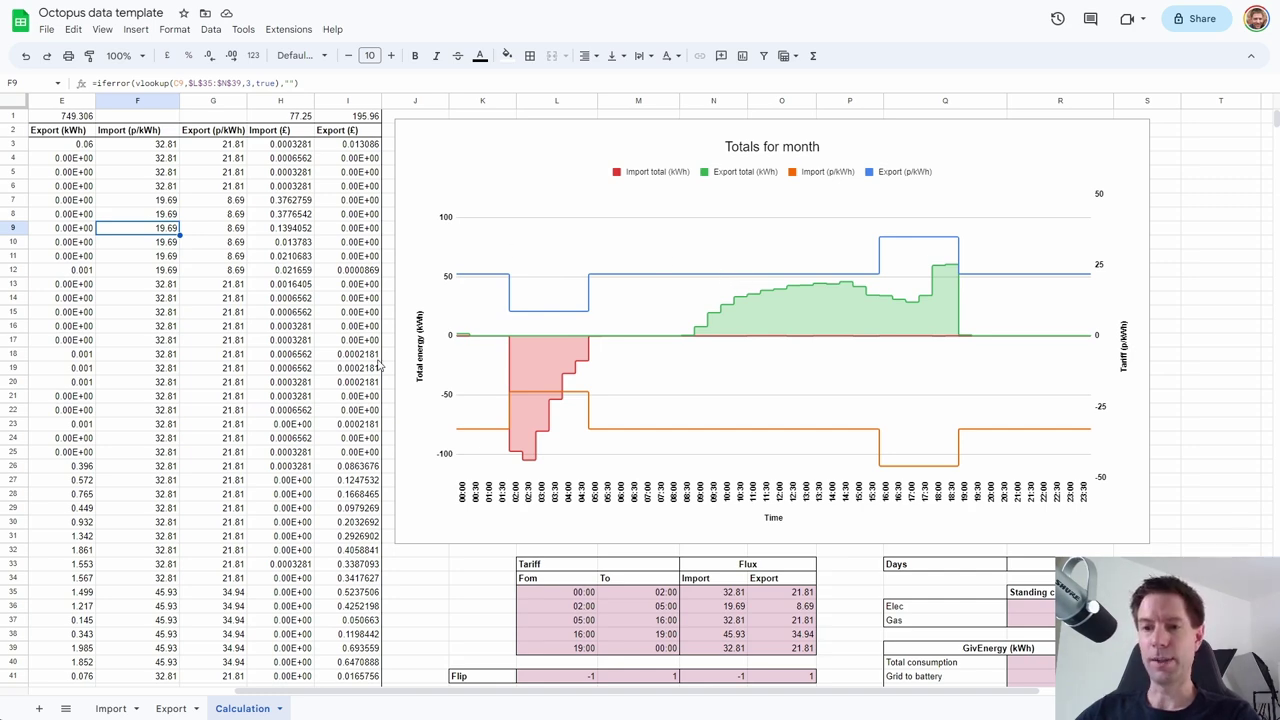
- Examine the Calculation sheet's half-hourly totals, tariff tables, ICE car comparison and total cost figures
{"action": "scroll", "coordinate": [865, 370], "scroll_direction": "down", "scroll_amount": 10}
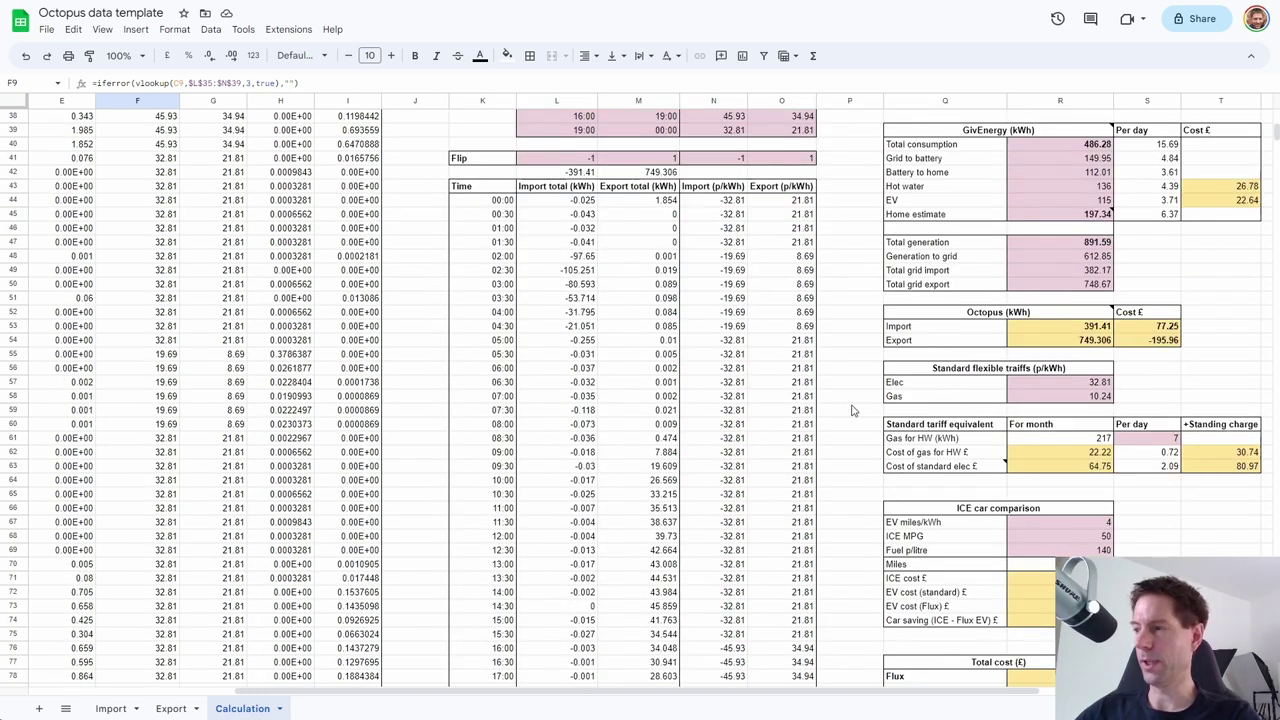
{"action": "scroll", "coordinate": [853, 403], "scroll_direction": "down", "scroll_amount": 5}
{"action": "left_click_drag", "start_coordinate": [729, 694], "coordinate": [848, 688]}
{"action": "scroll", "coordinate": [835, 493], "scroll_direction": "up", "scroll_amount": 1}
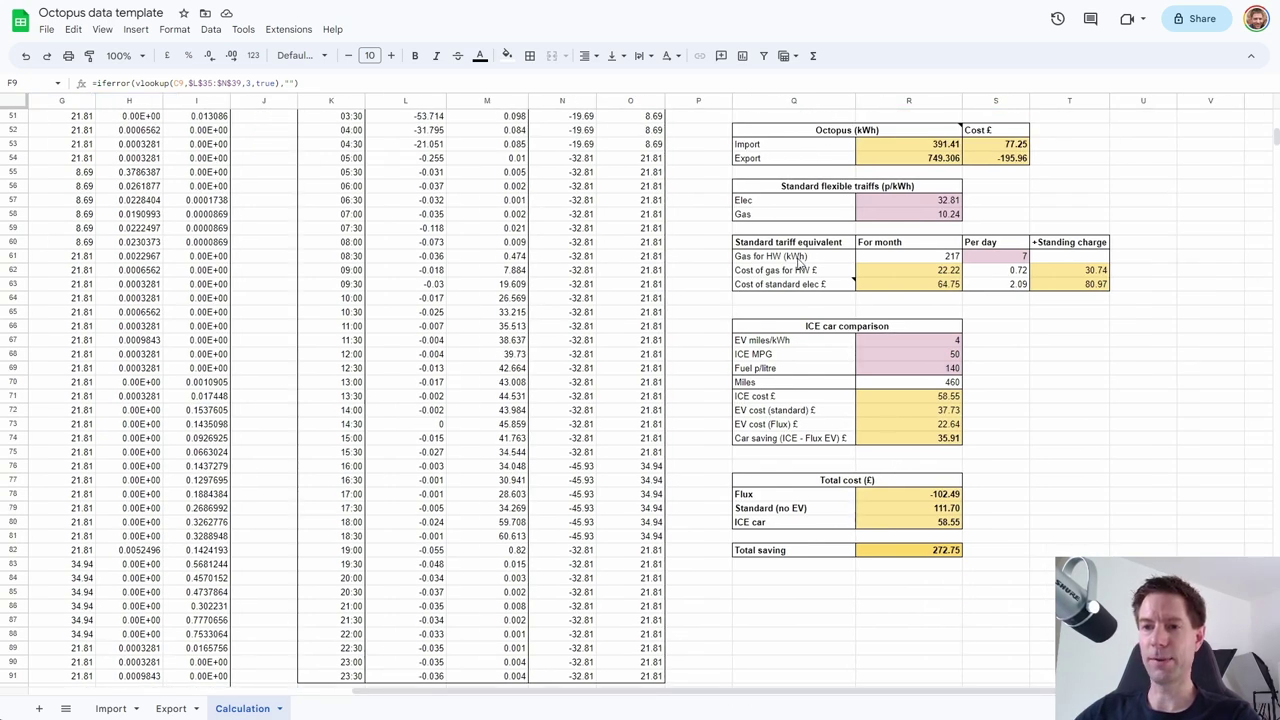
{"action": "scroll", "coordinate": [810, 256], "scroll_direction": "up", "scroll_amount": 12}
{"action": "left_click_drag", "start_coordinate": [378, 694], "coordinate": [300, 694]}
{"action": "scroll", "coordinate": [466, 341], "scroll_direction": "up", "scroll_amount": 3}
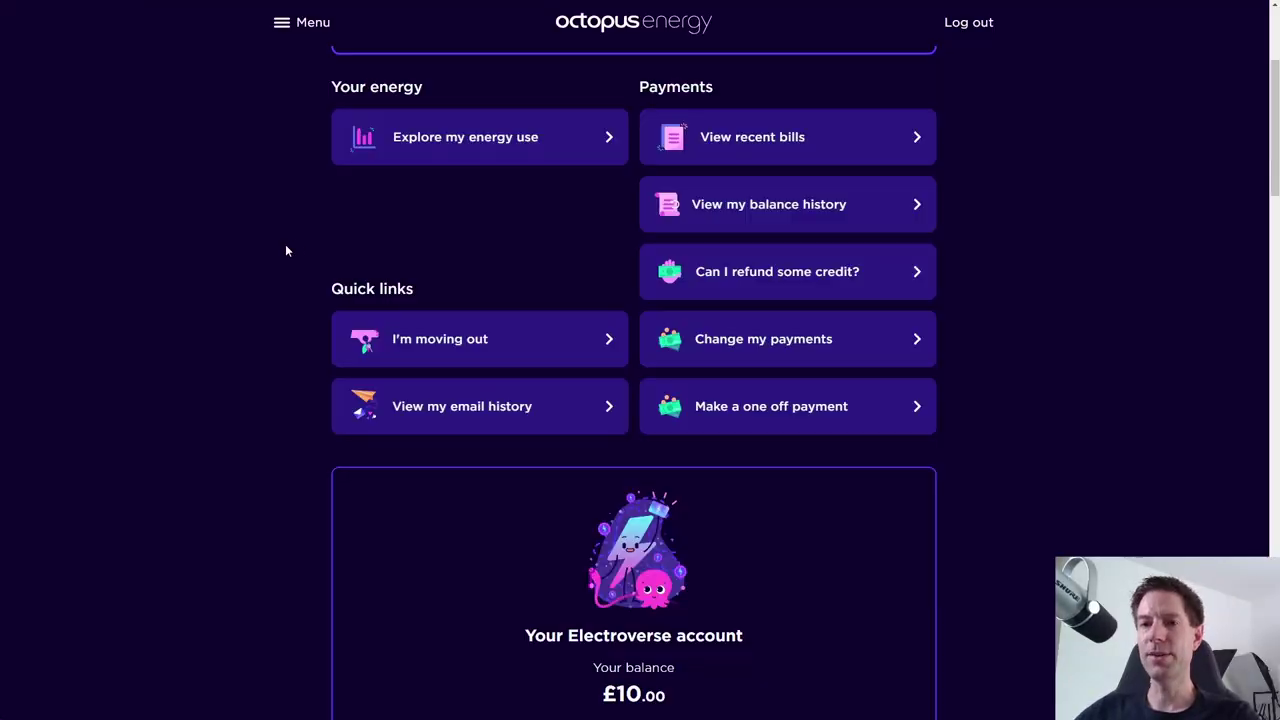
- In the Octopus Energy account, open the energy usage page and choose the Electricity import meter for the smart data download
{"action": "left_click", "coordinate": [470, 150]}
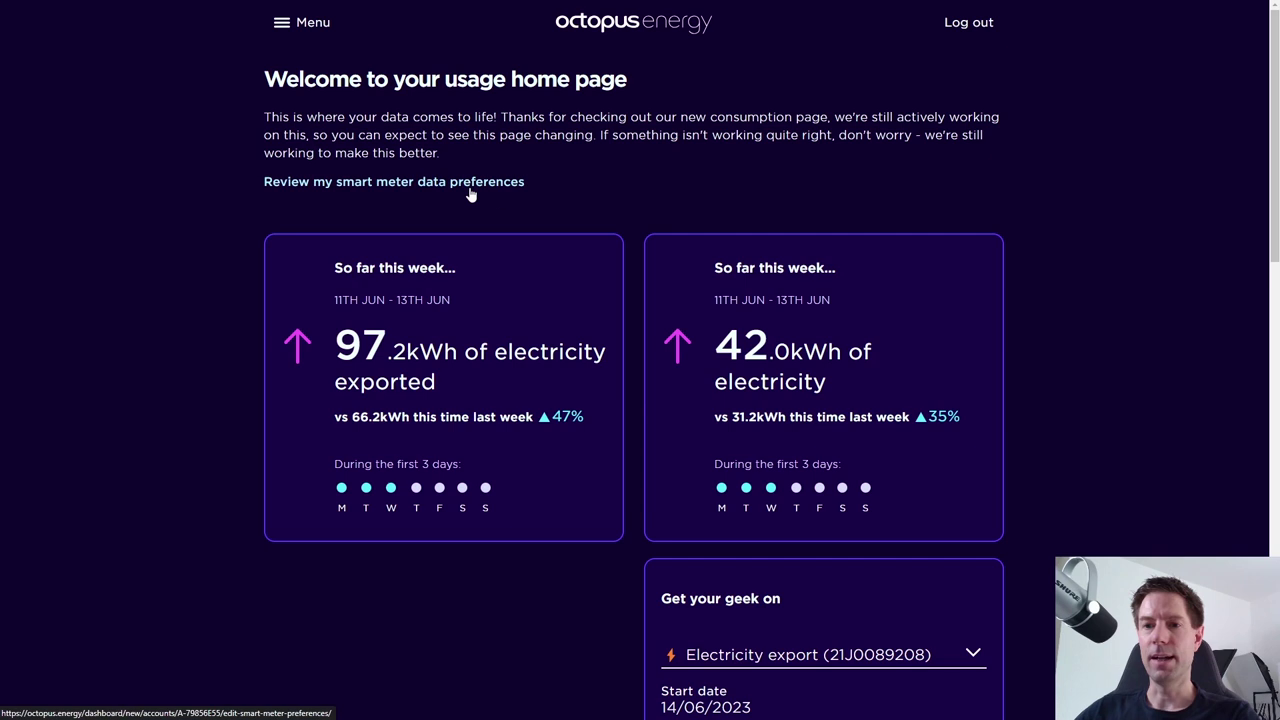
{"action": "scroll", "coordinate": [541, 259], "scroll_direction": "down", "scroll_amount": 2}
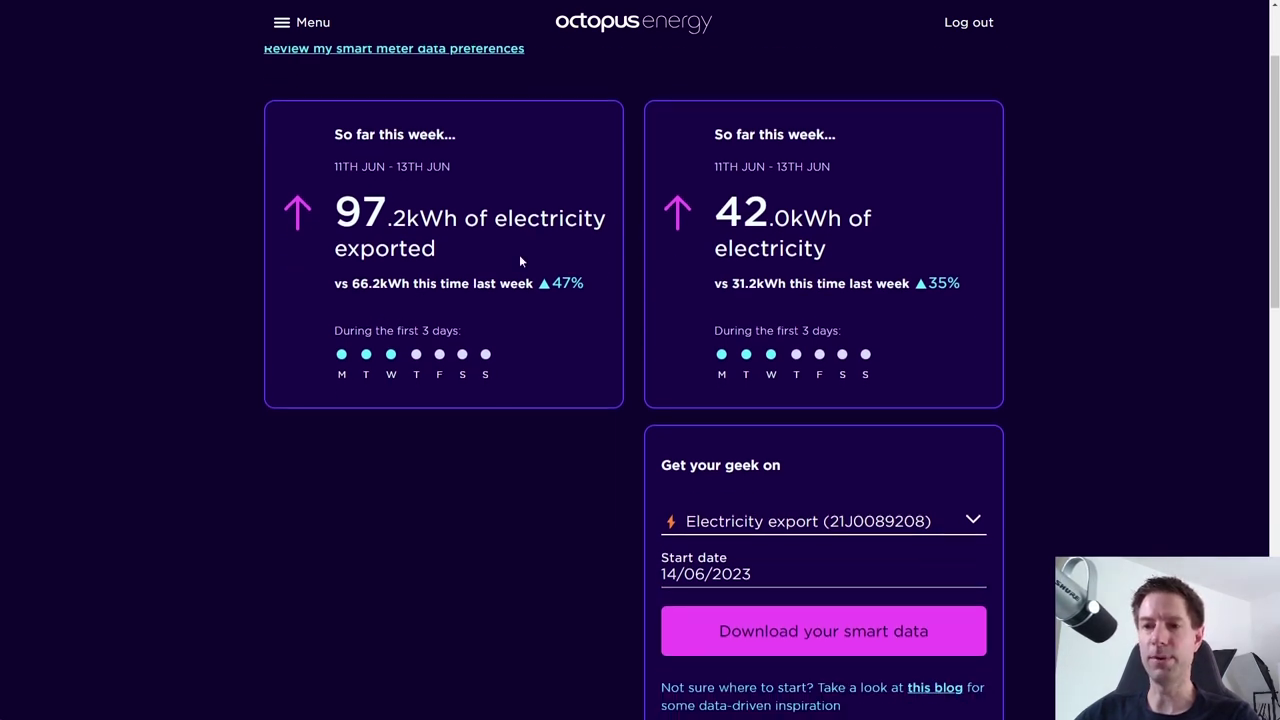
{"action": "scroll", "coordinate": [517, 268], "scroll_direction": "down", "scroll_amount": 1}
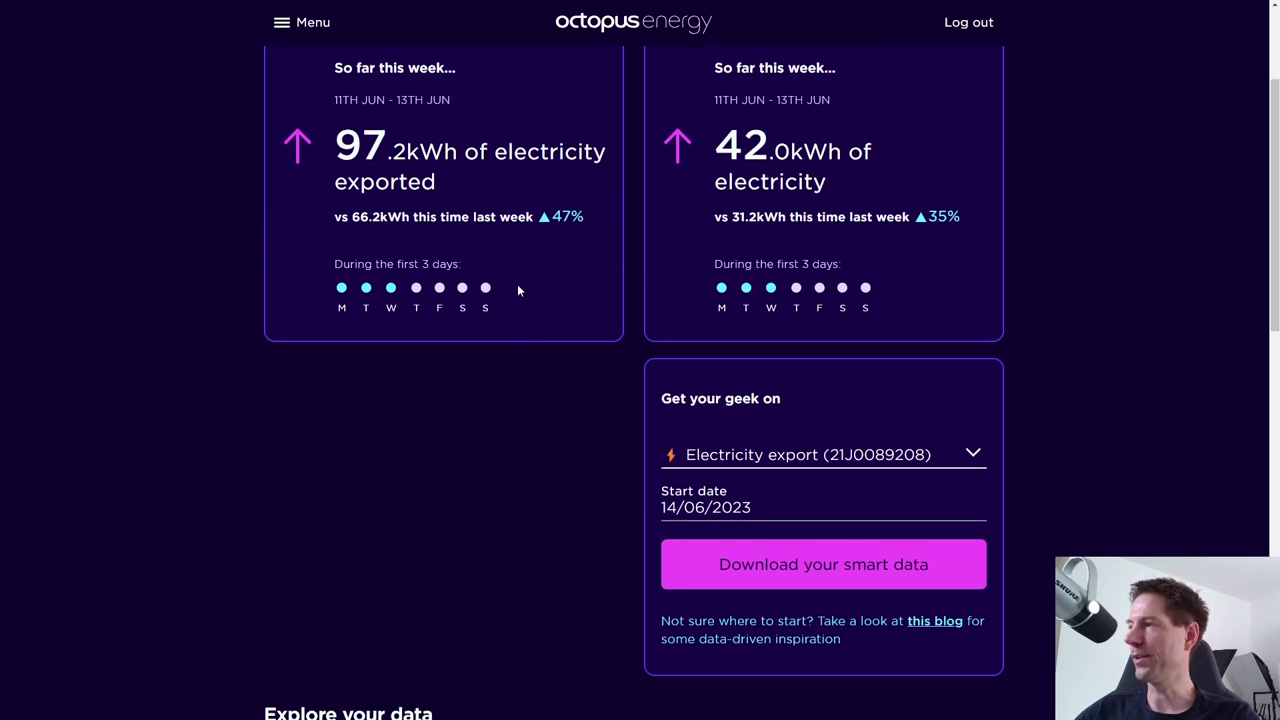
{"action": "scroll", "coordinate": [519, 360], "scroll_direction": "down", "scroll_amount": 1}
{"action": "scroll", "coordinate": [520, 362], "scroll_direction": "down", "scroll_amount": 1}
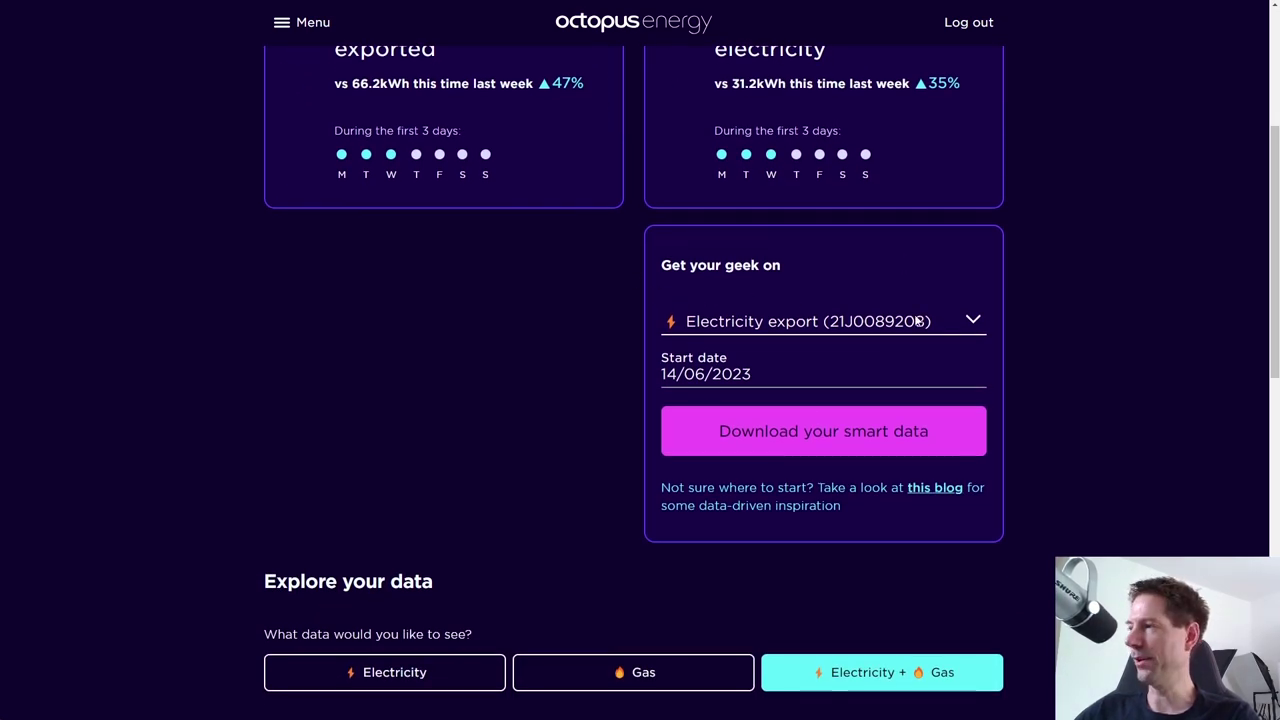
{"action": "left_click", "coordinate": [973, 326]}
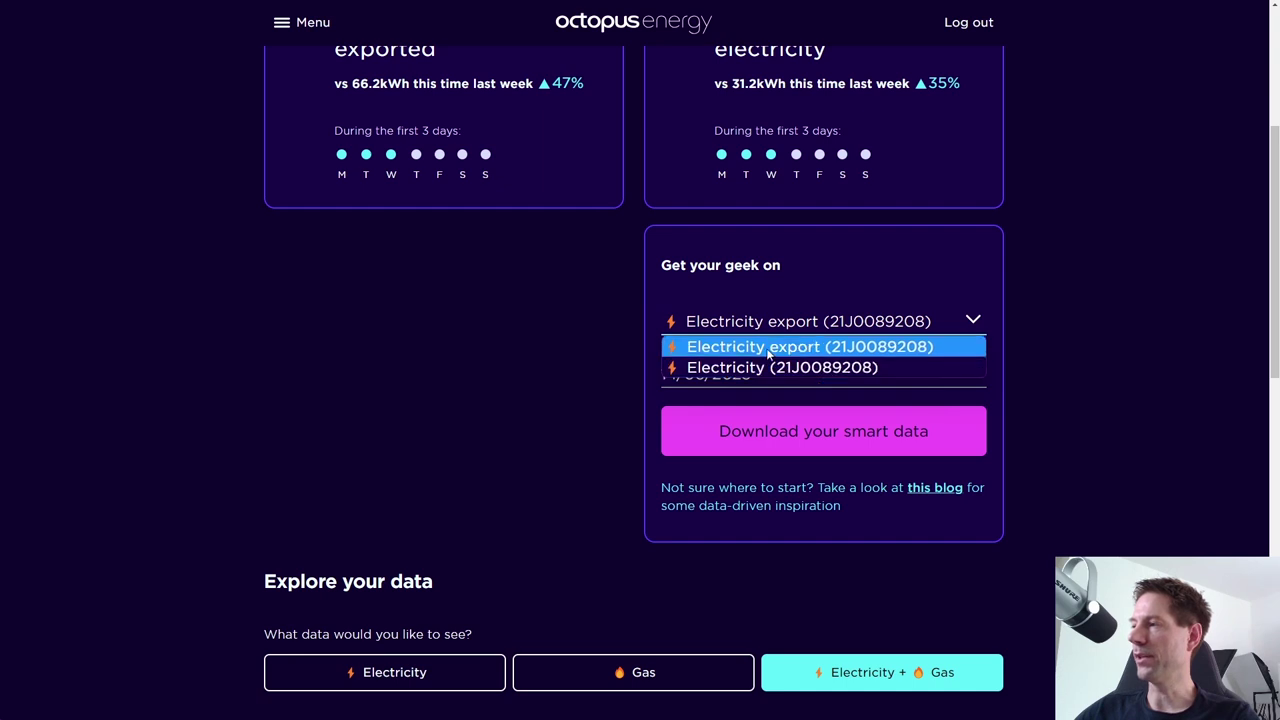
{"action": "left_click", "coordinate": [719, 367]}
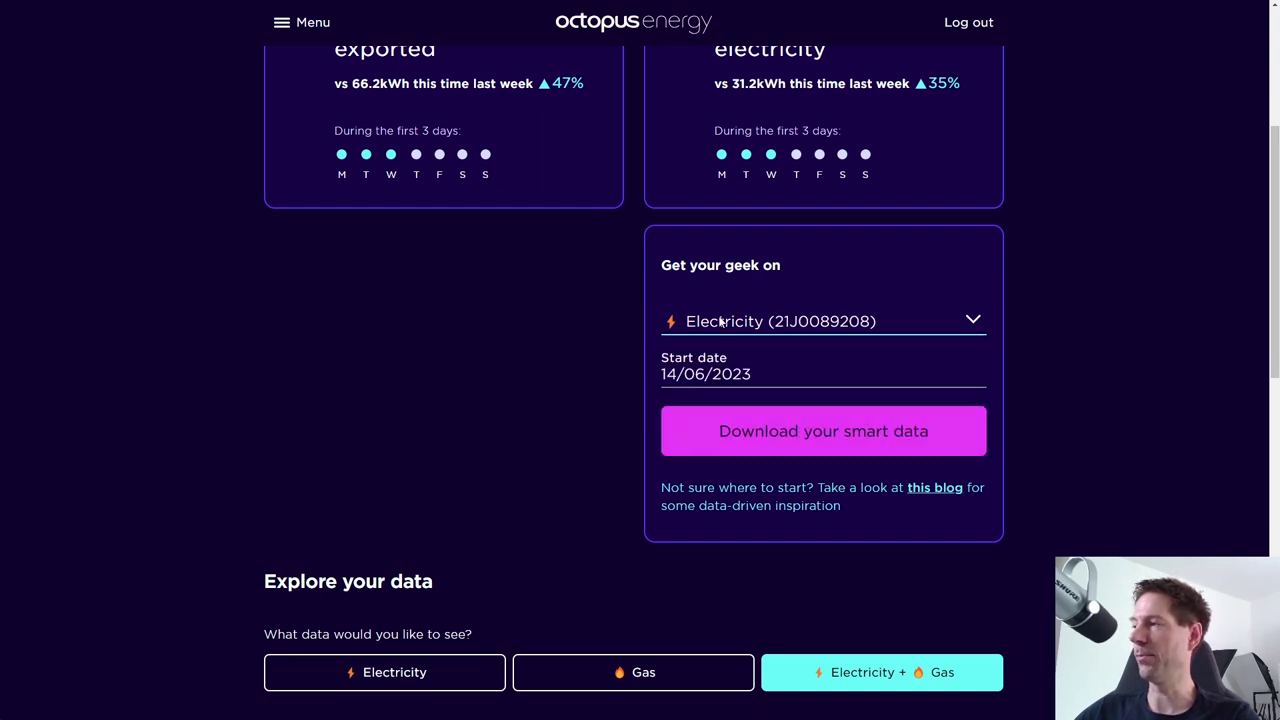
- Set the smart data start date to 01/05/2023 and download the data
{"action": "left_click", "coordinate": [687, 368]}
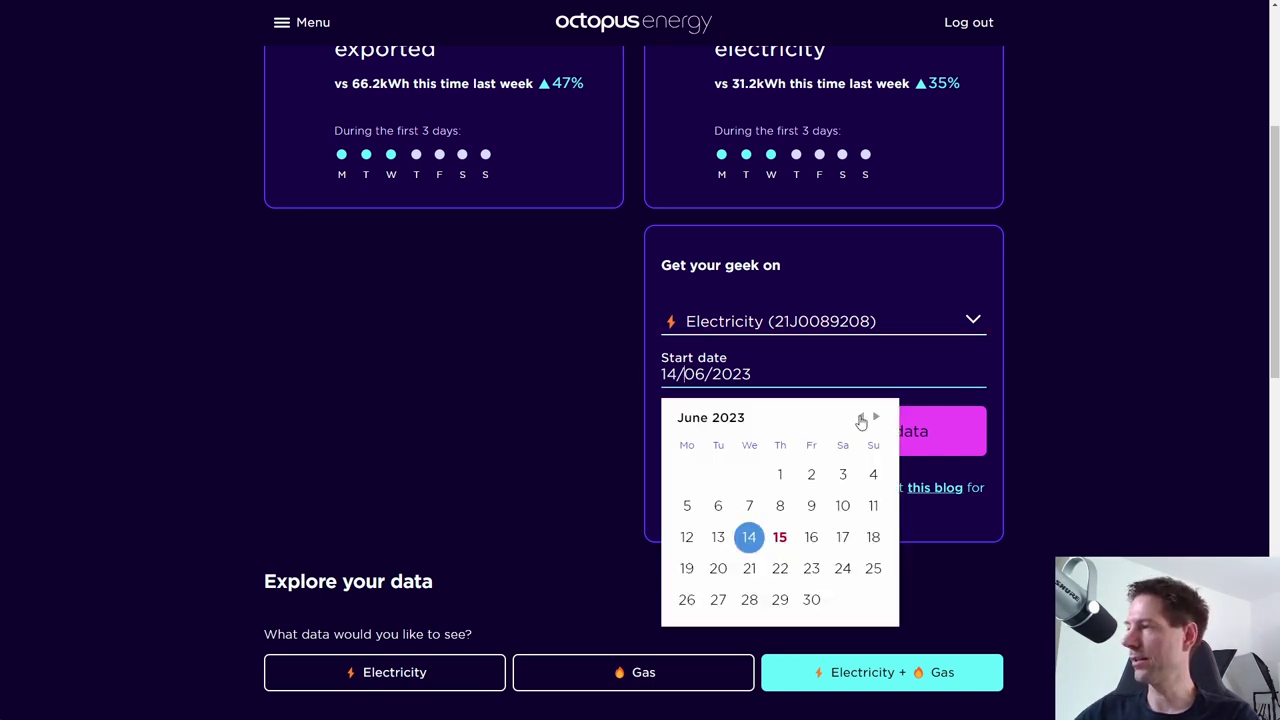
{"action": "left_click", "coordinate": [861, 420]}
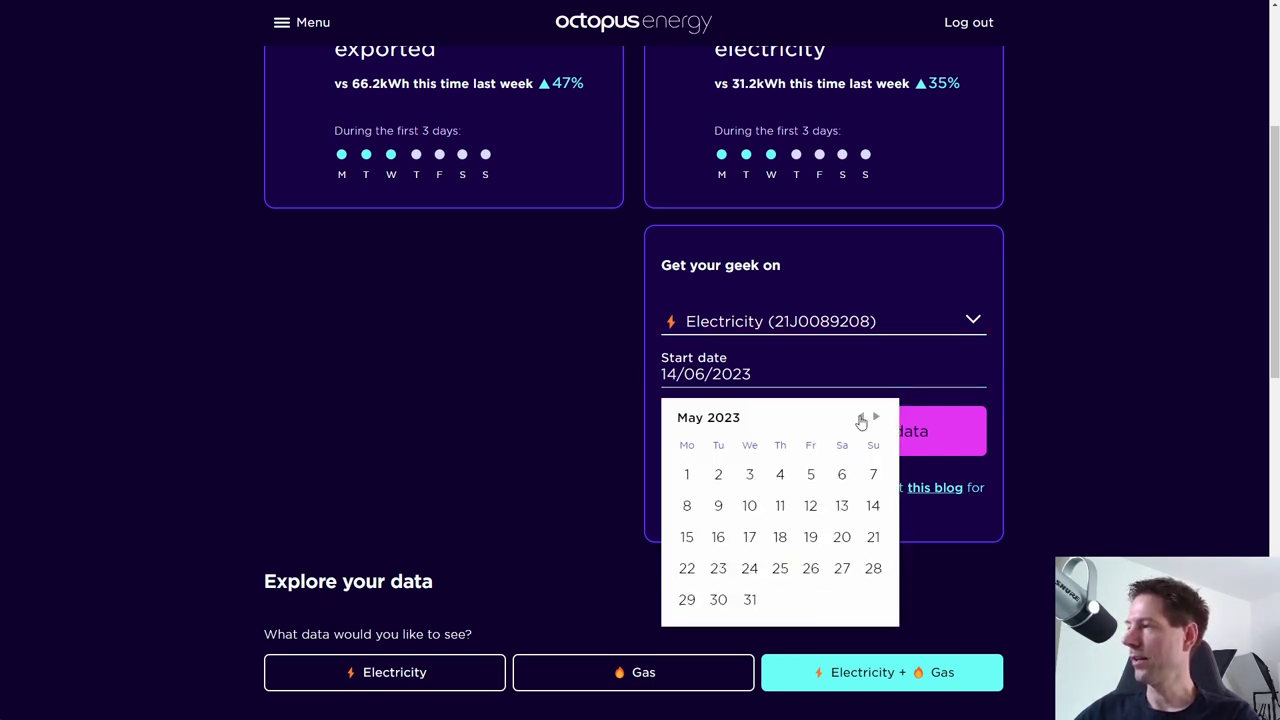
{"action": "left_click", "coordinate": [686, 476]}
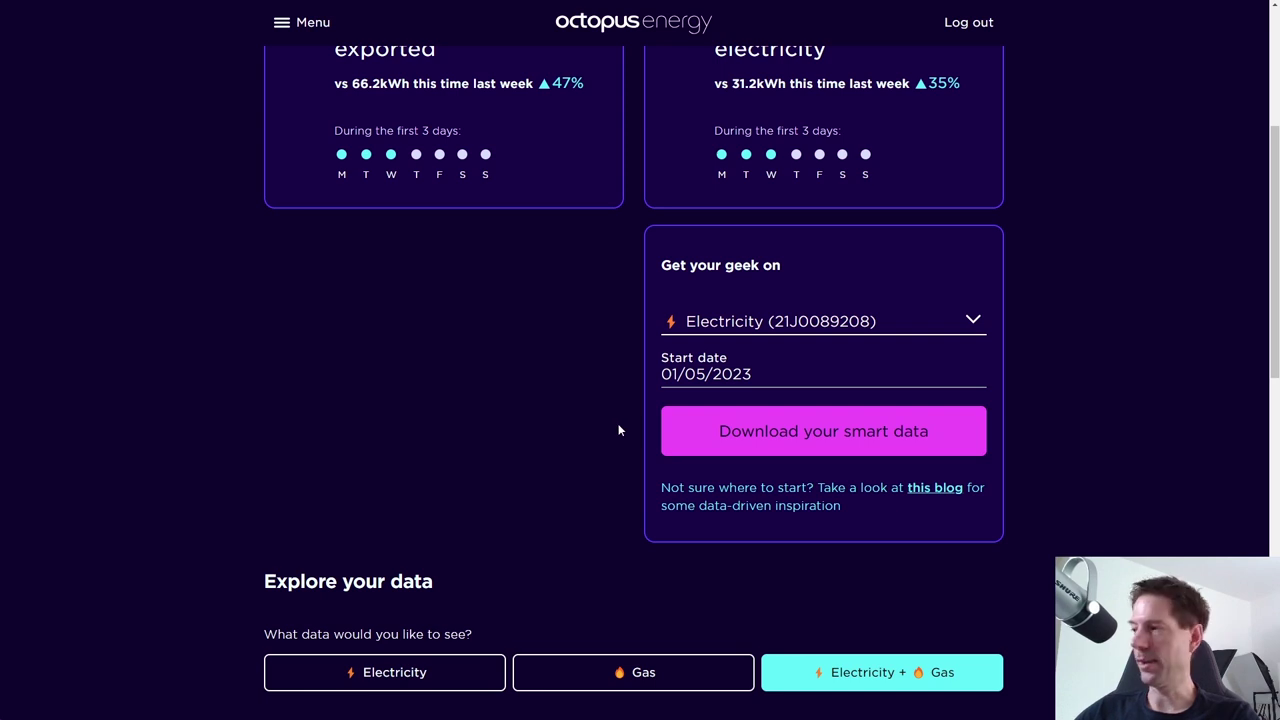
{"action": "left_click", "coordinate": [749, 440]}
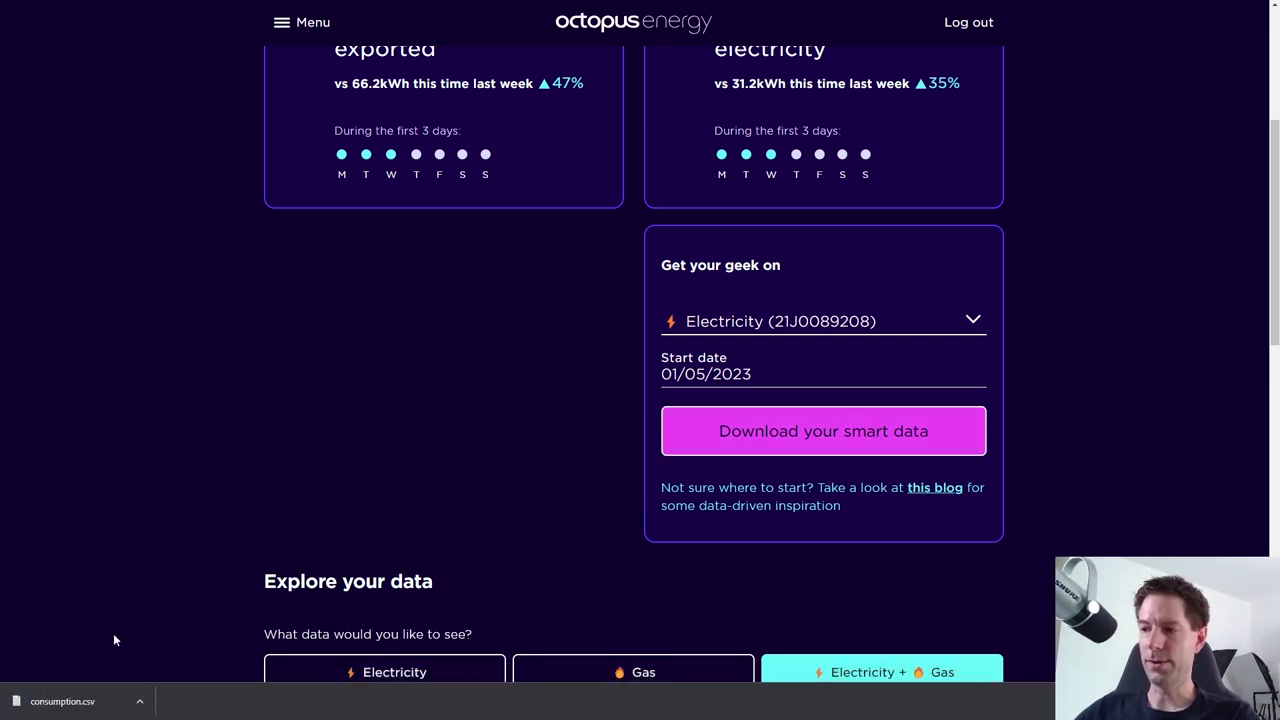
- Show the downloaded consumption.csv in its folder and open the file with Notepad
{"action": "left_click", "coordinate": [140, 705]}
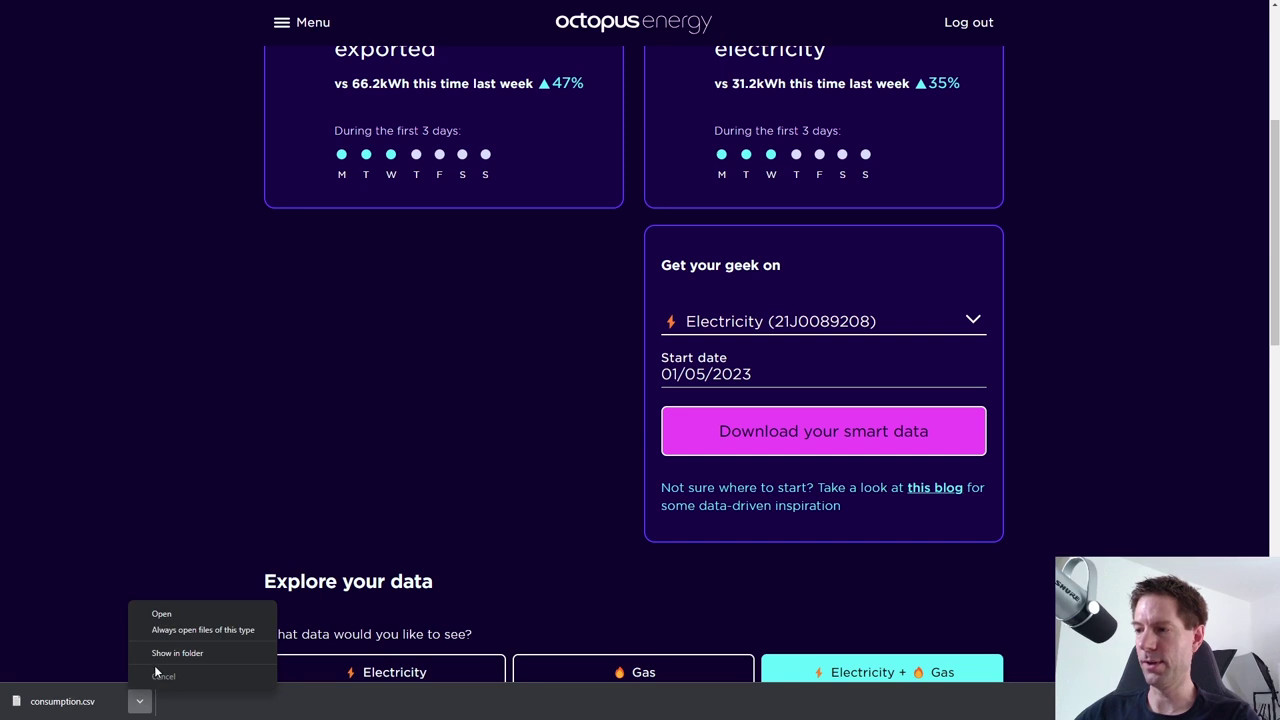
{"action": "left_click", "coordinate": [168, 655]}
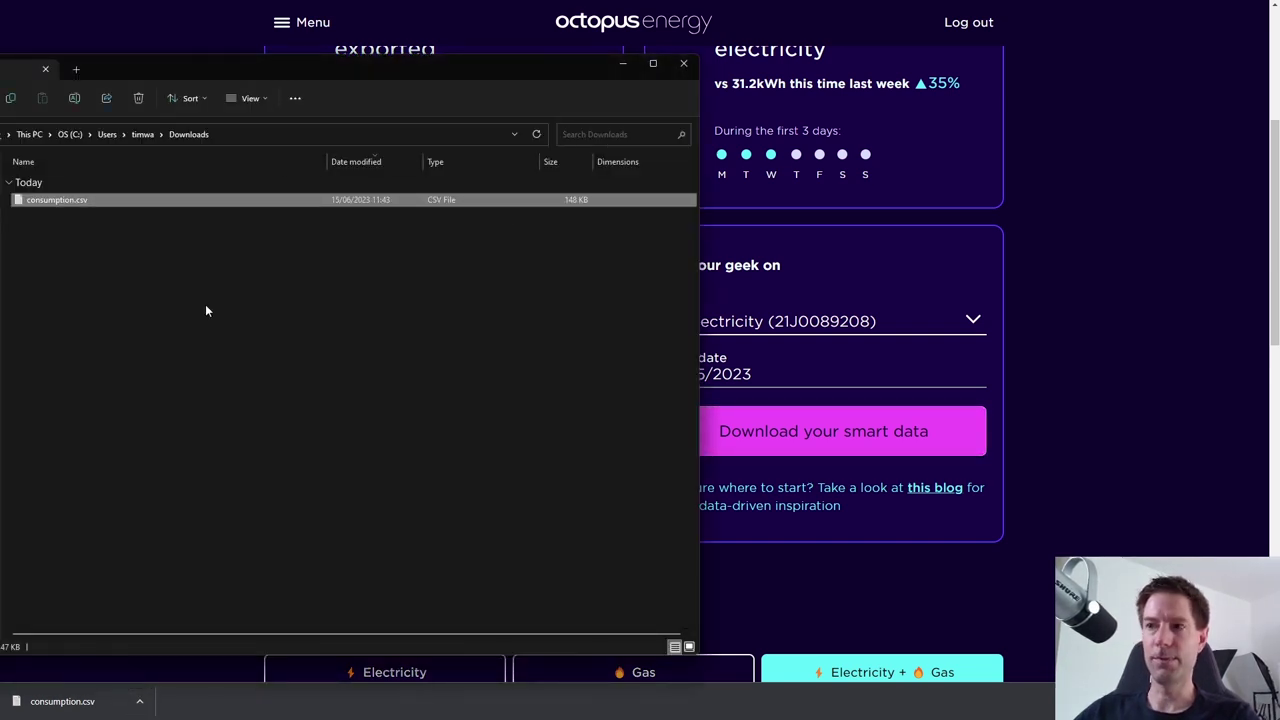
{"action": "mouse_move", "coordinate": [40, 203]}
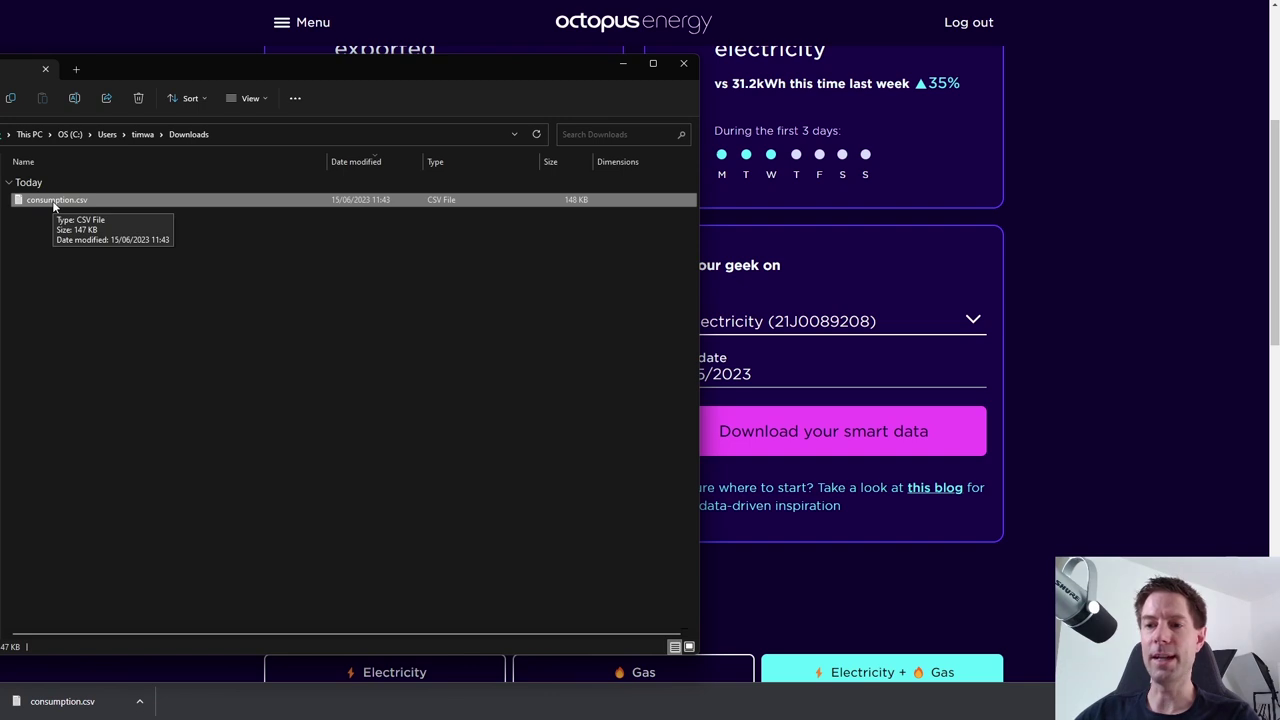
{"action": "right_click", "coordinate": [54, 205]}
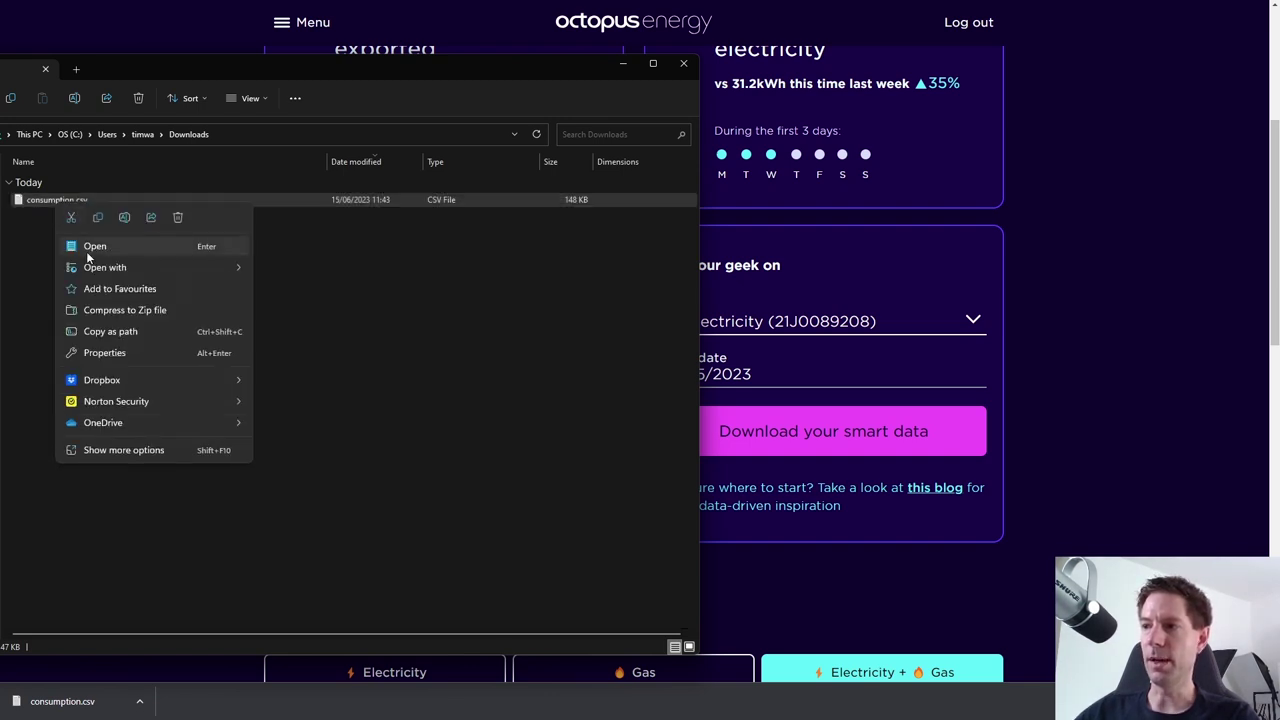
{"action": "mouse_move", "coordinate": [116, 268]}
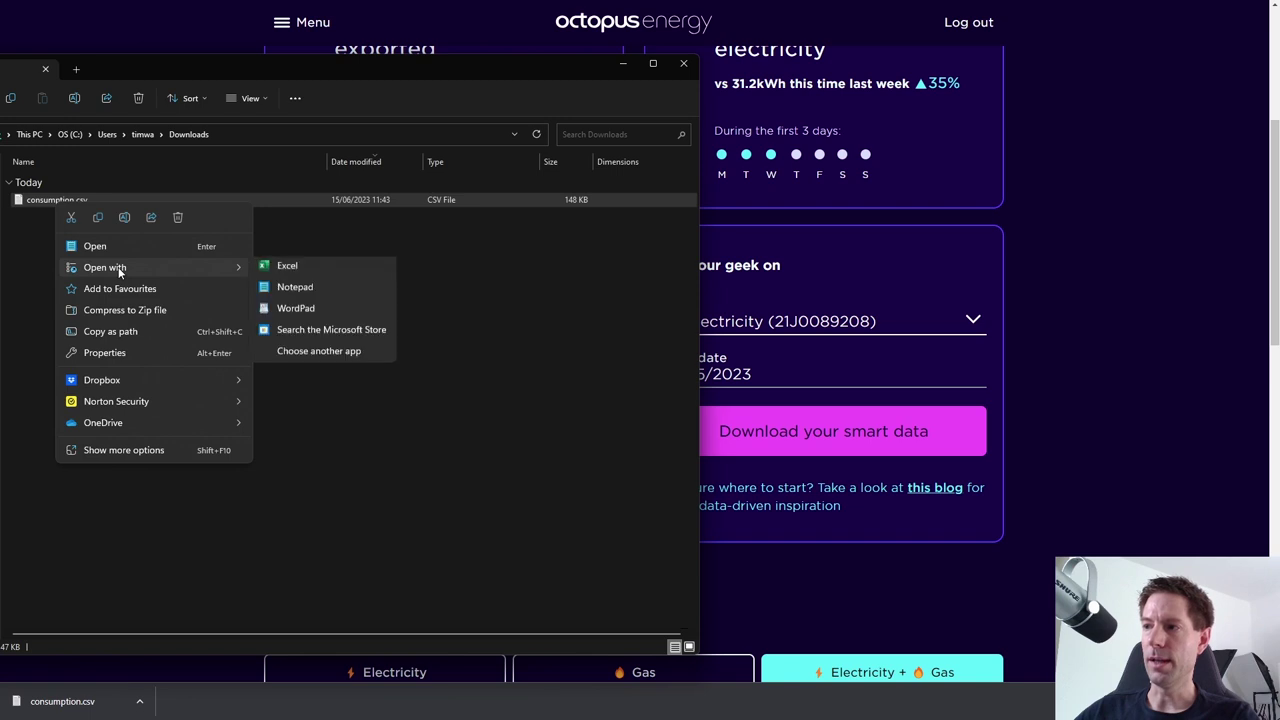
{"action": "left_click", "coordinate": [310, 292]}
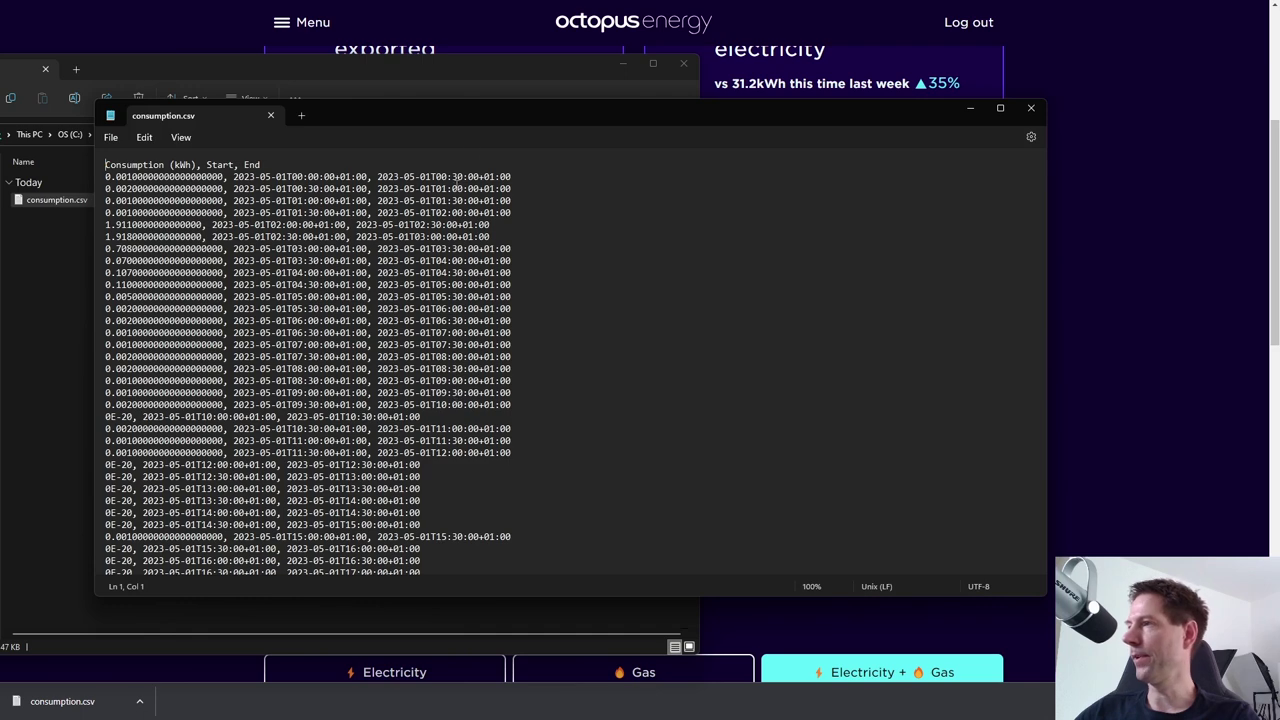
{"action": "left_click_drag", "start_coordinate": [519, 100], "coordinate": [523, 31]}
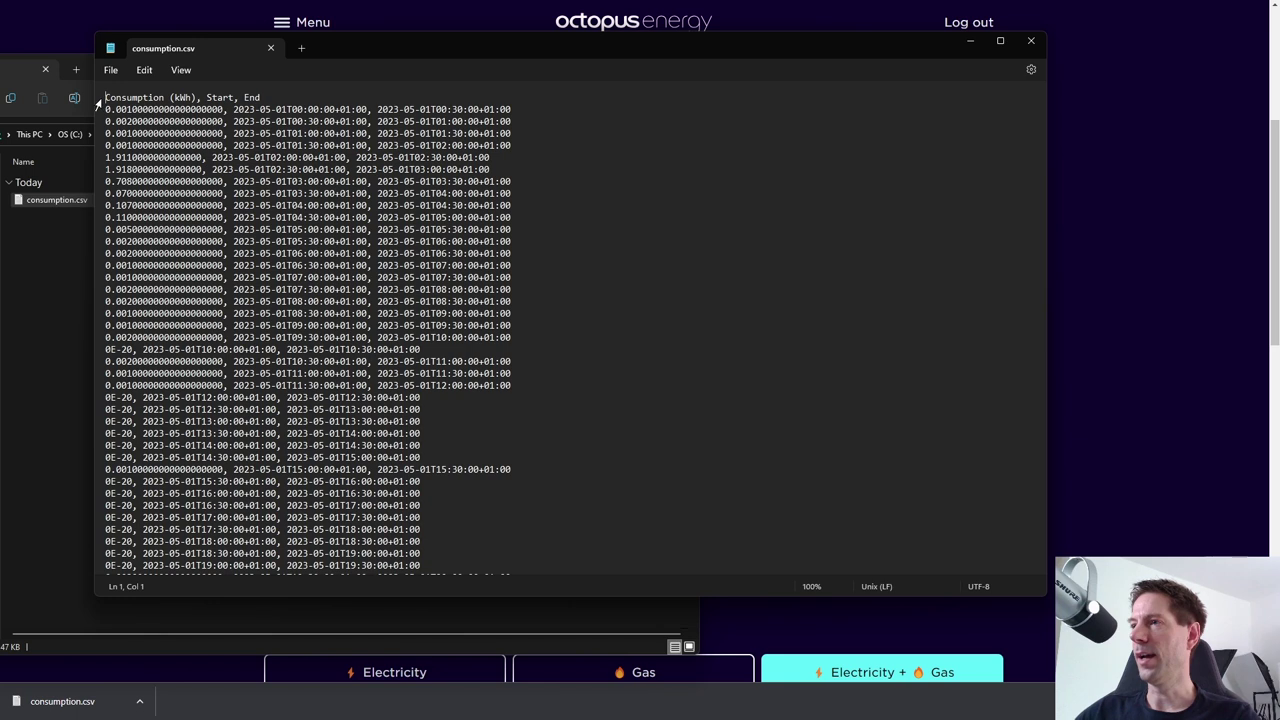
- Check the header and first readings in consumption.csv, and copy the file's entire contents
{"action": "left_click_drag", "start_coordinate": [105, 97], "coordinate": [200, 97]}
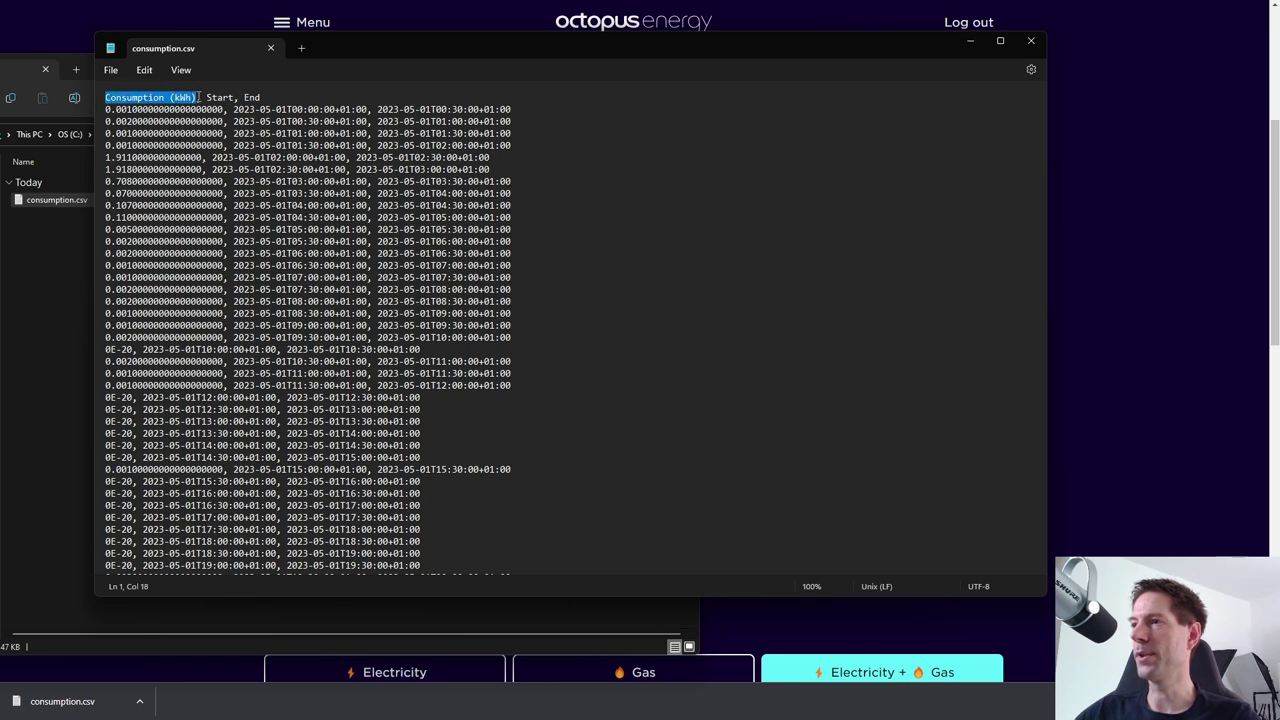
{"action": "left_click", "coordinate": [198, 97]}
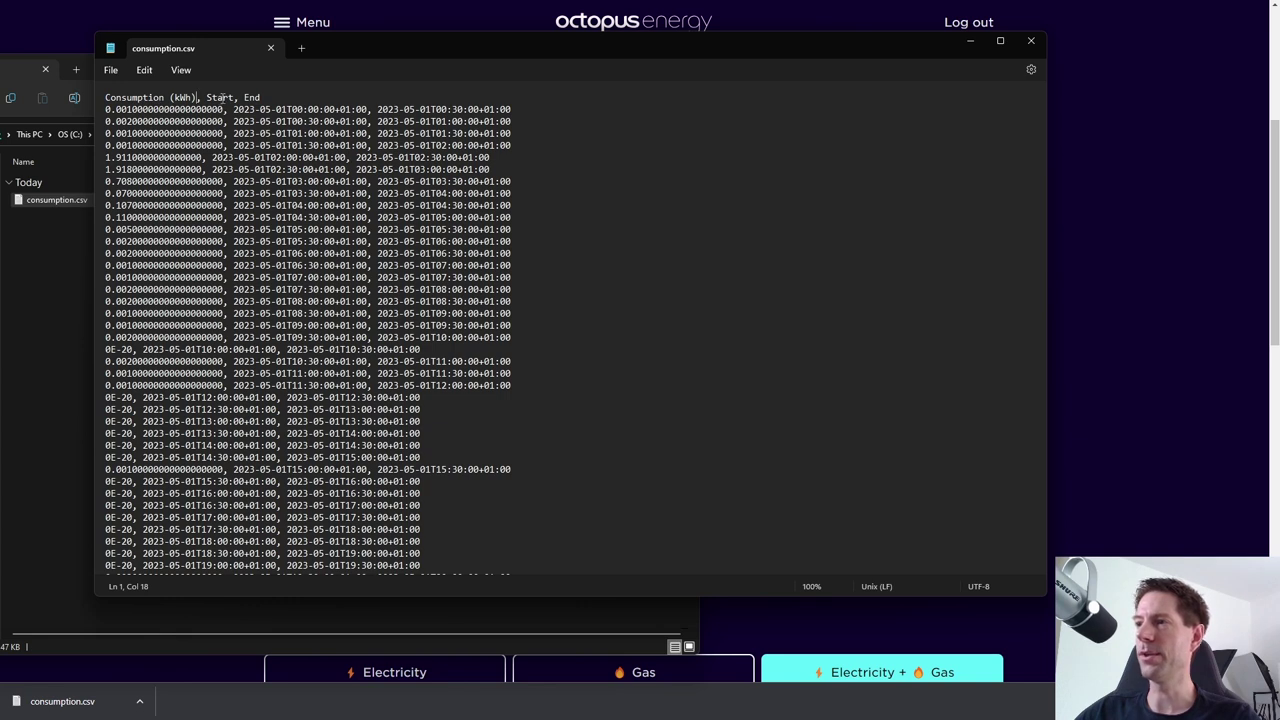
{"action": "left_click_drag", "start_coordinate": [106, 109], "coordinate": [513, 118]}
{"action": "left_click", "coordinate": [525, 142]}
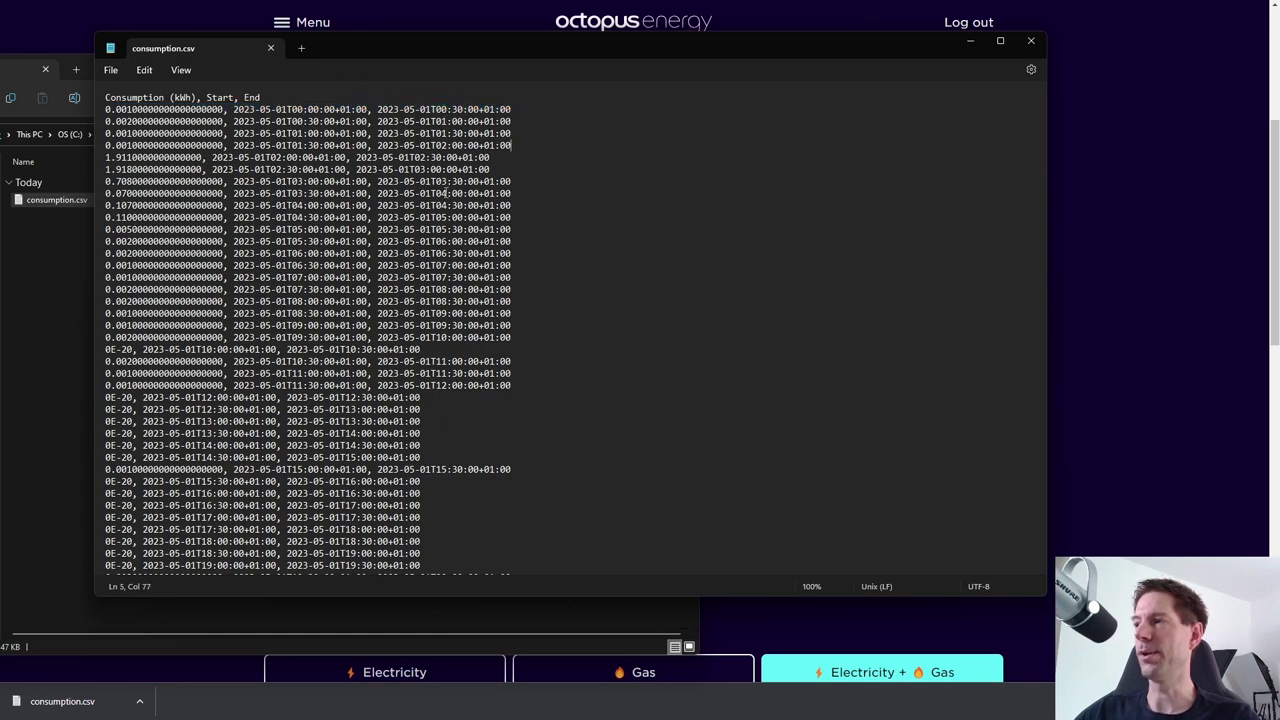
{"action": "key", "text": "ctrl+a"}
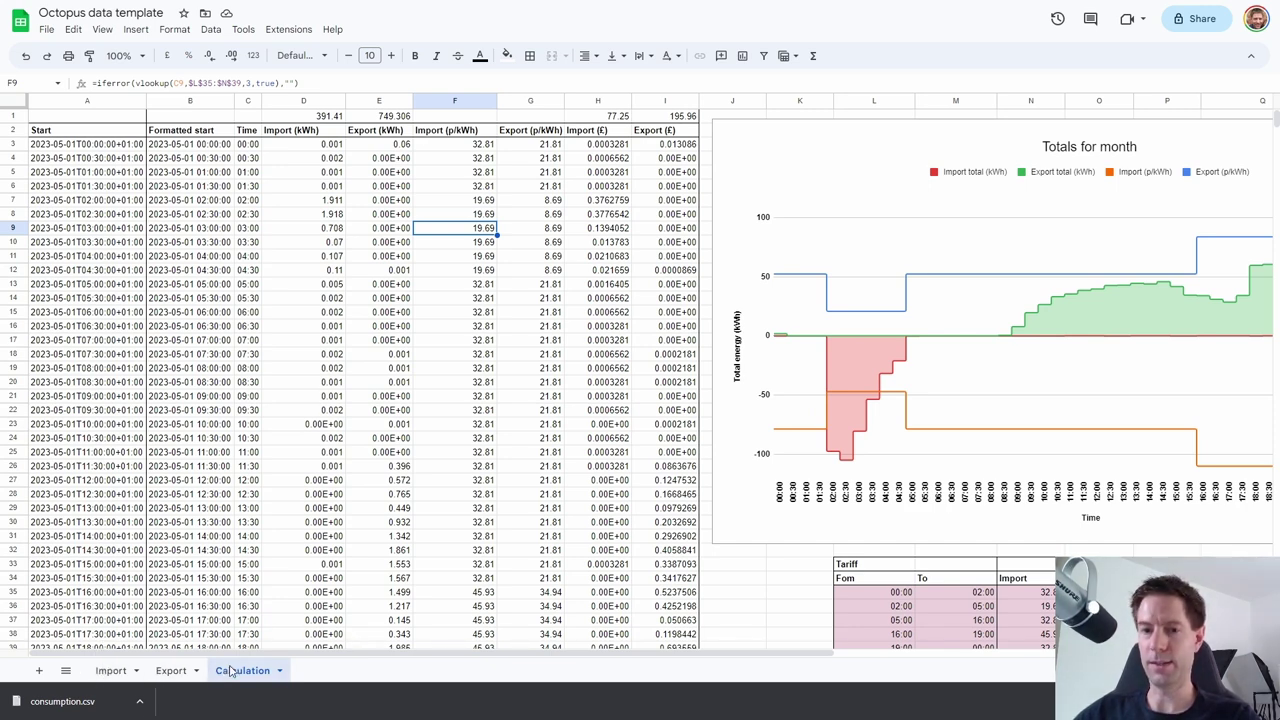
- In the Octopus data template spreadsheet, clear the existing consumption data in A1:C1488 of the Import sheet
{"action": "left_click", "coordinate": [110, 671]}
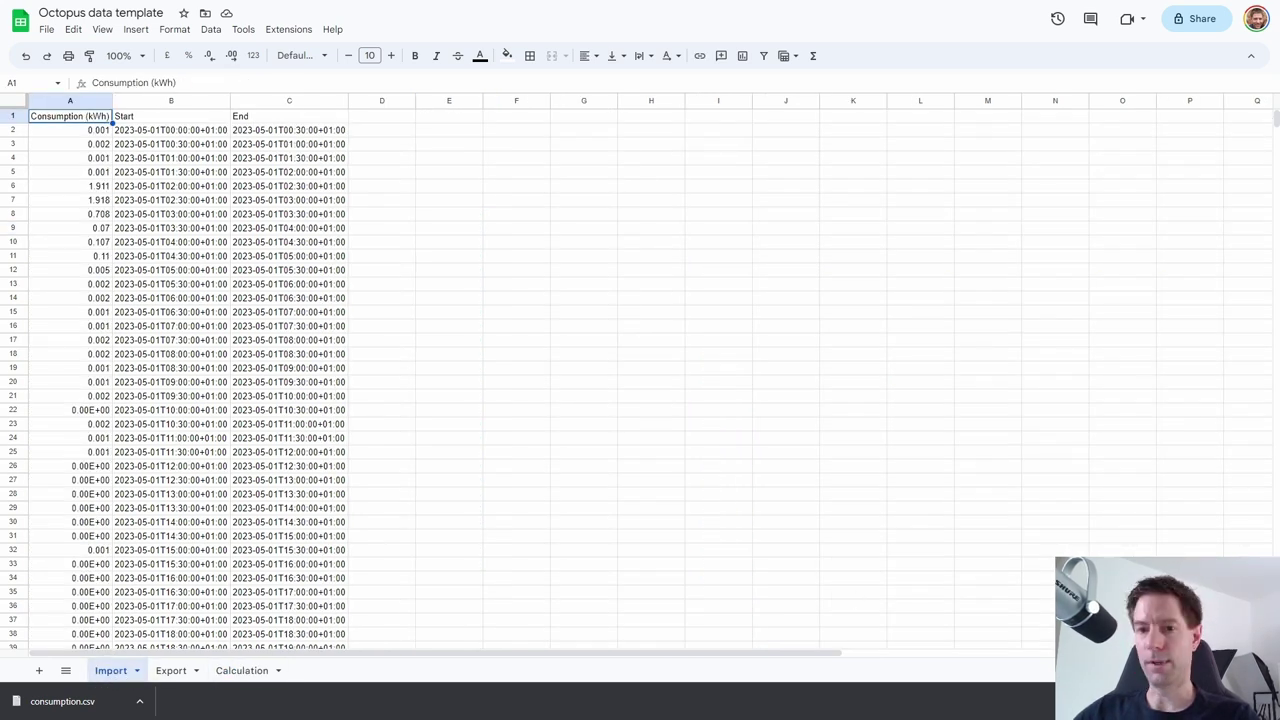
{"action": "left_click", "coordinate": [1262, 701]}
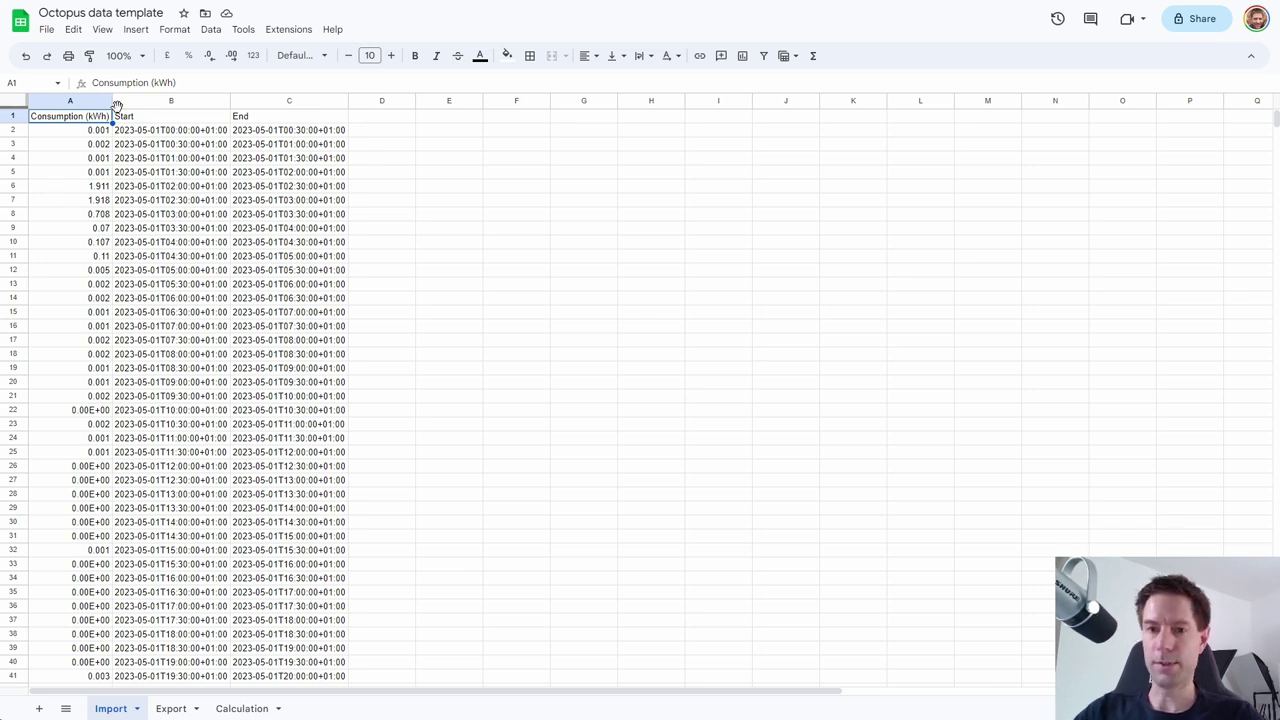
{"action": "key", "text": "shift+Right"}
{"action": "key", "text": "shift+Right"}
{"action": "key", "text": "ctrl+shift+Down"}
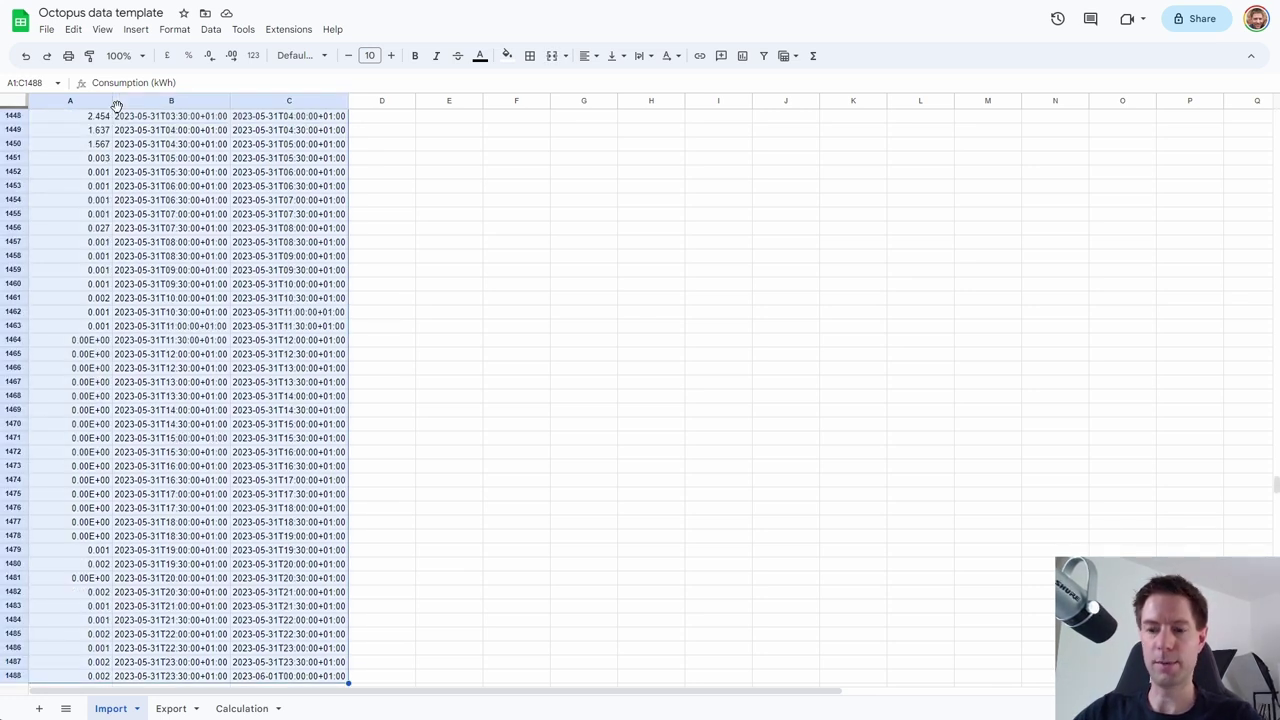
{"action": "key", "text": "Delete"}
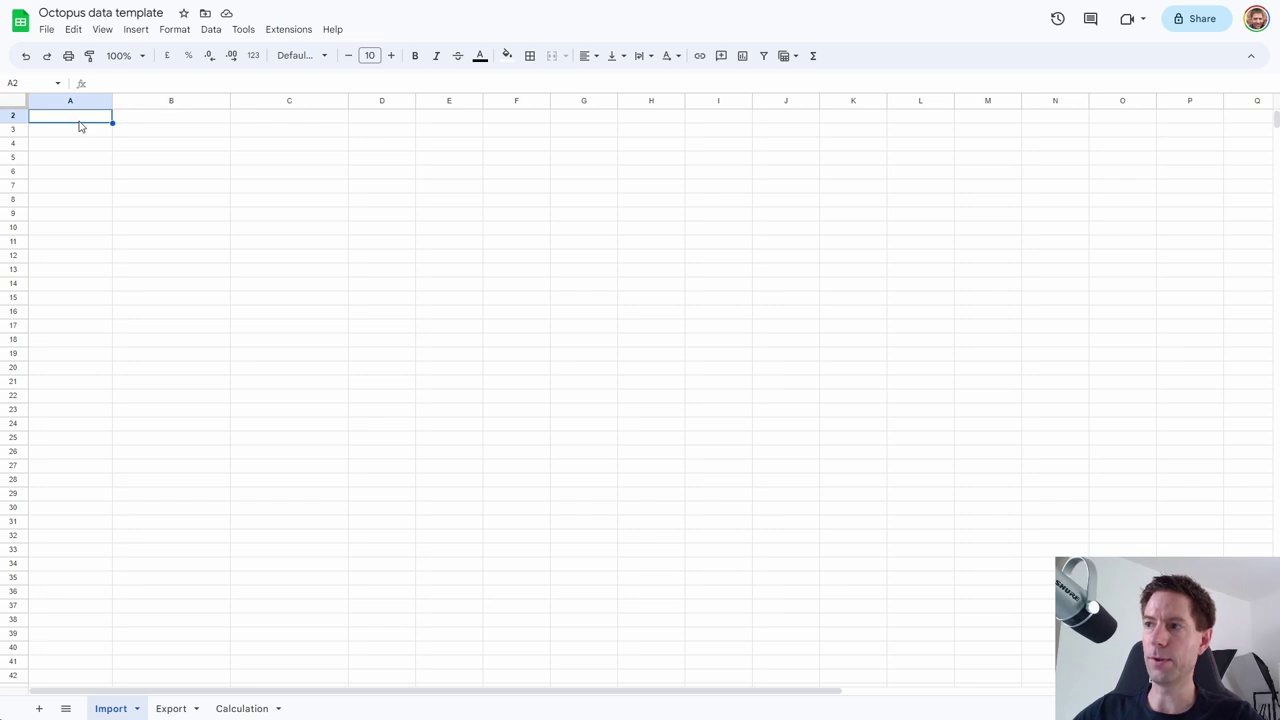
- Paste the copied consumption data into the Import sheet from cell A2 and split the text into columns
{"action": "right_click", "coordinate": [79, 121]}
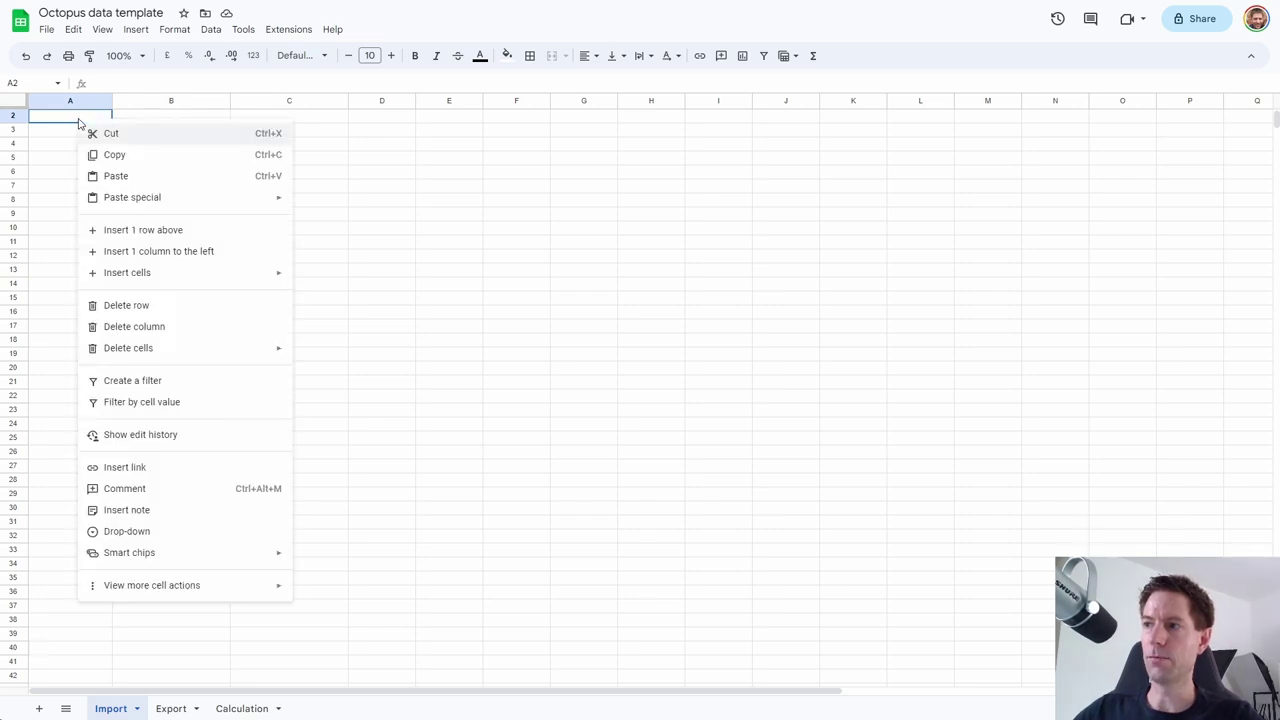
{"action": "left_click", "coordinate": [113, 178]}
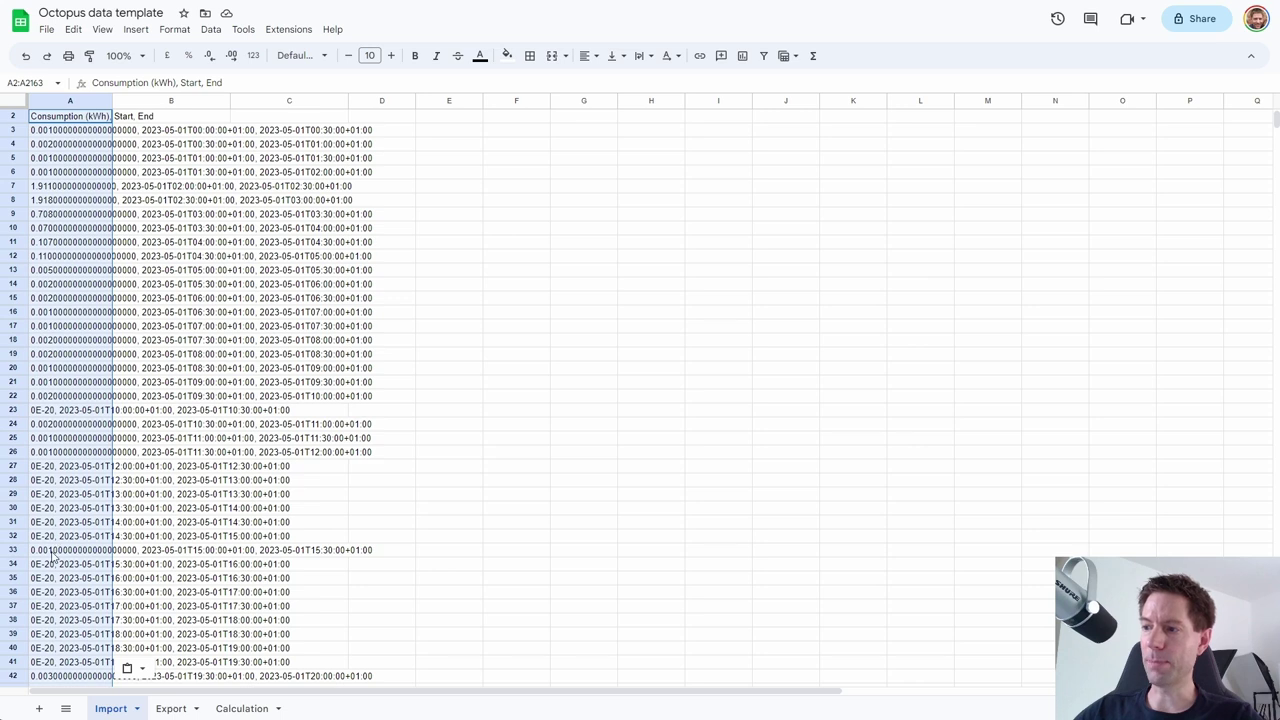
{"action": "left_click", "coordinate": [144, 675]}
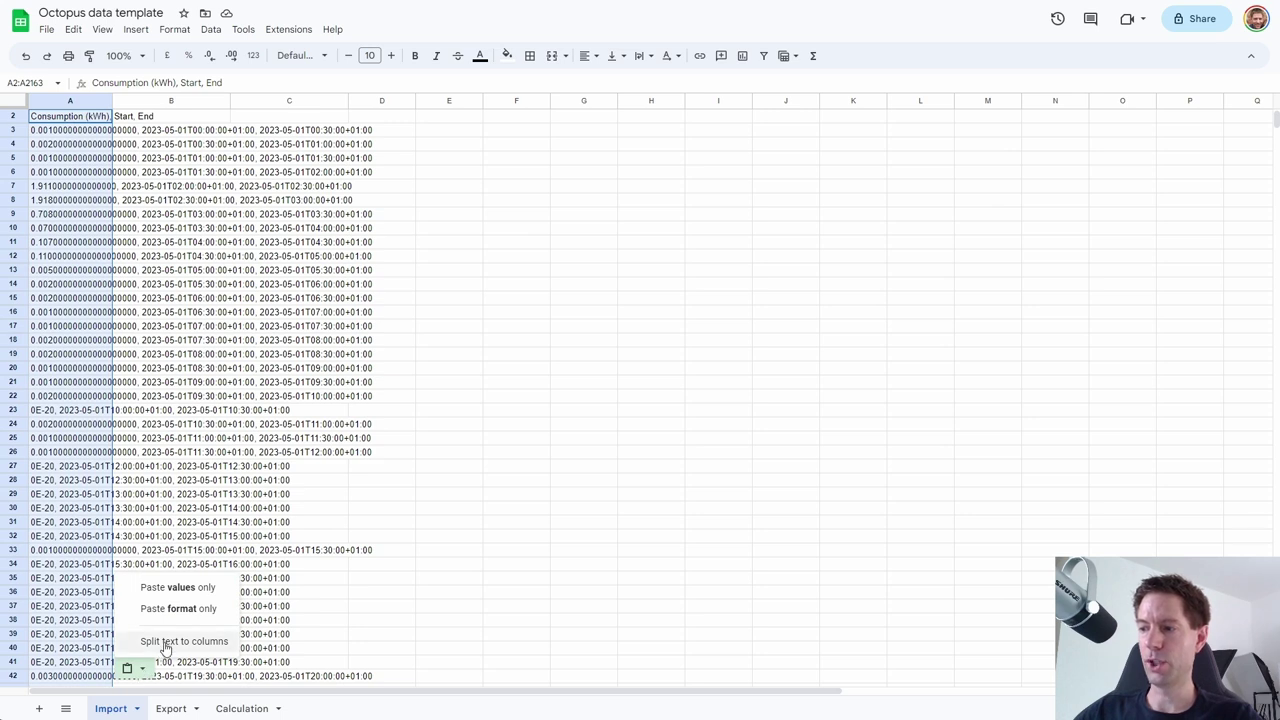
{"action": "left_click", "coordinate": [166, 642]}
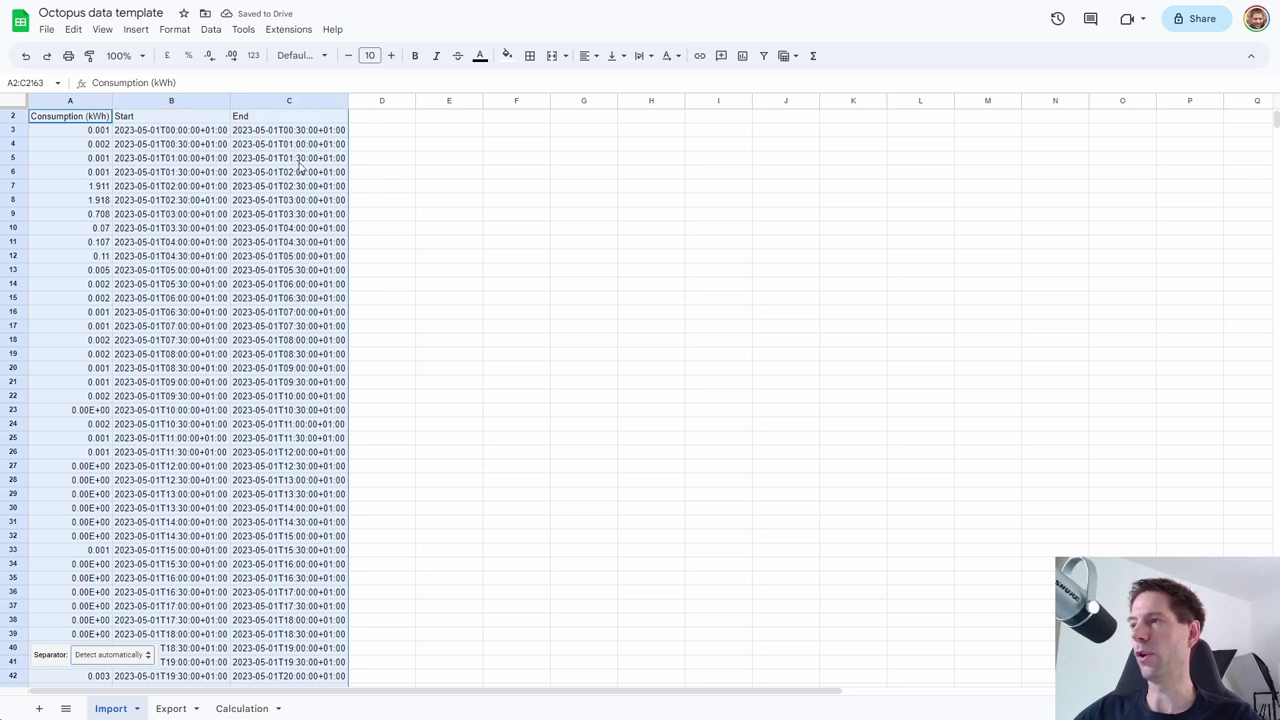
{"action": "key", "text": "Down"}
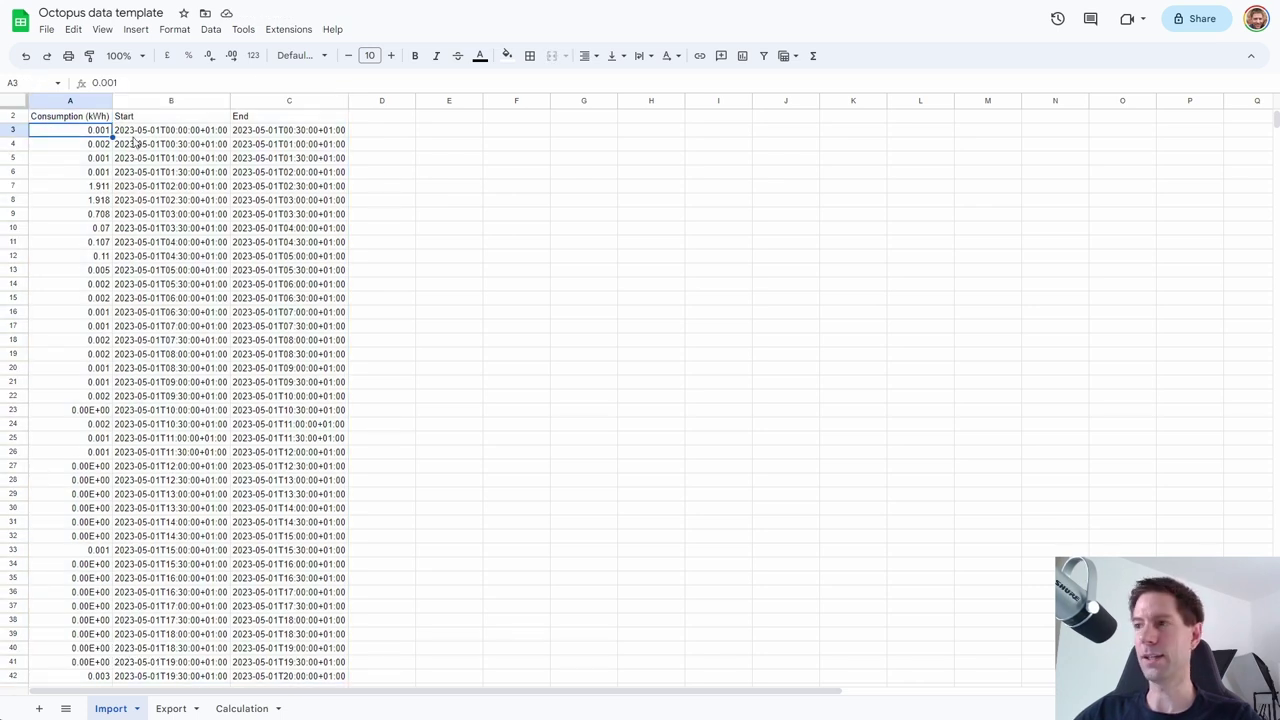
{"action": "left_click", "coordinate": [180, 157]}
{"action": "left_click", "coordinate": [284, 163]}
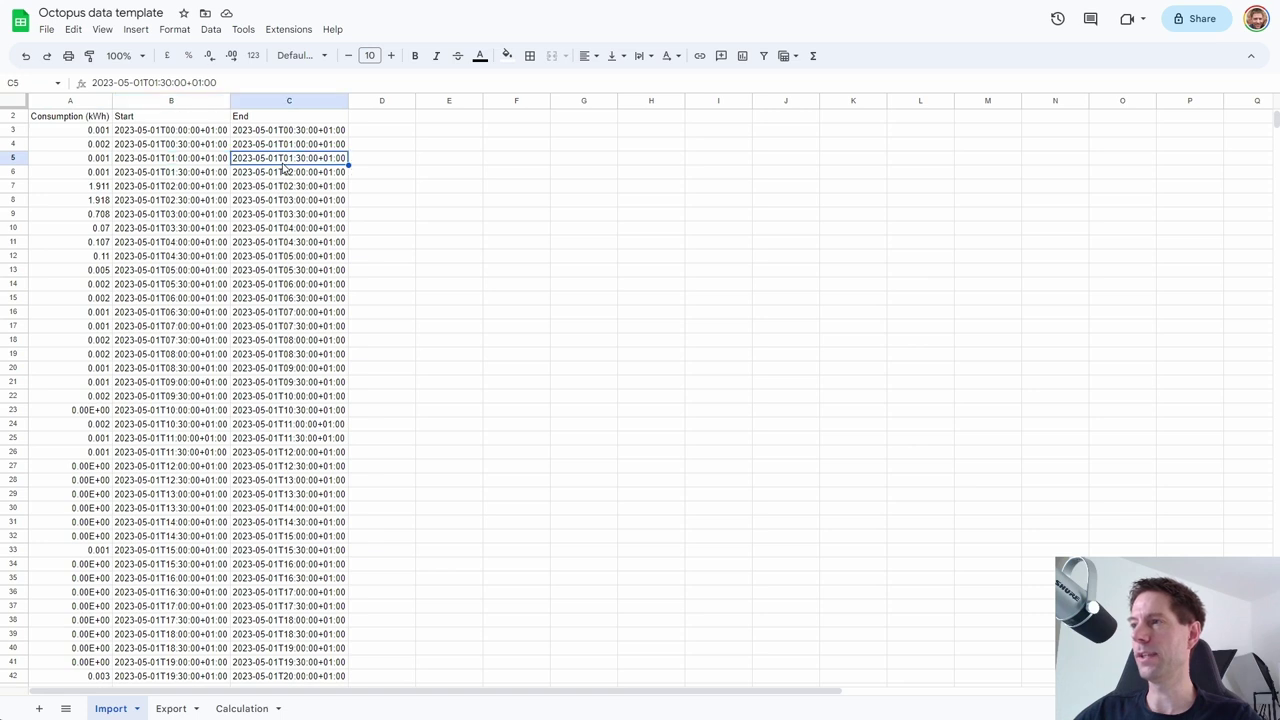
{"action": "left_click", "coordinate": [82, 158]}
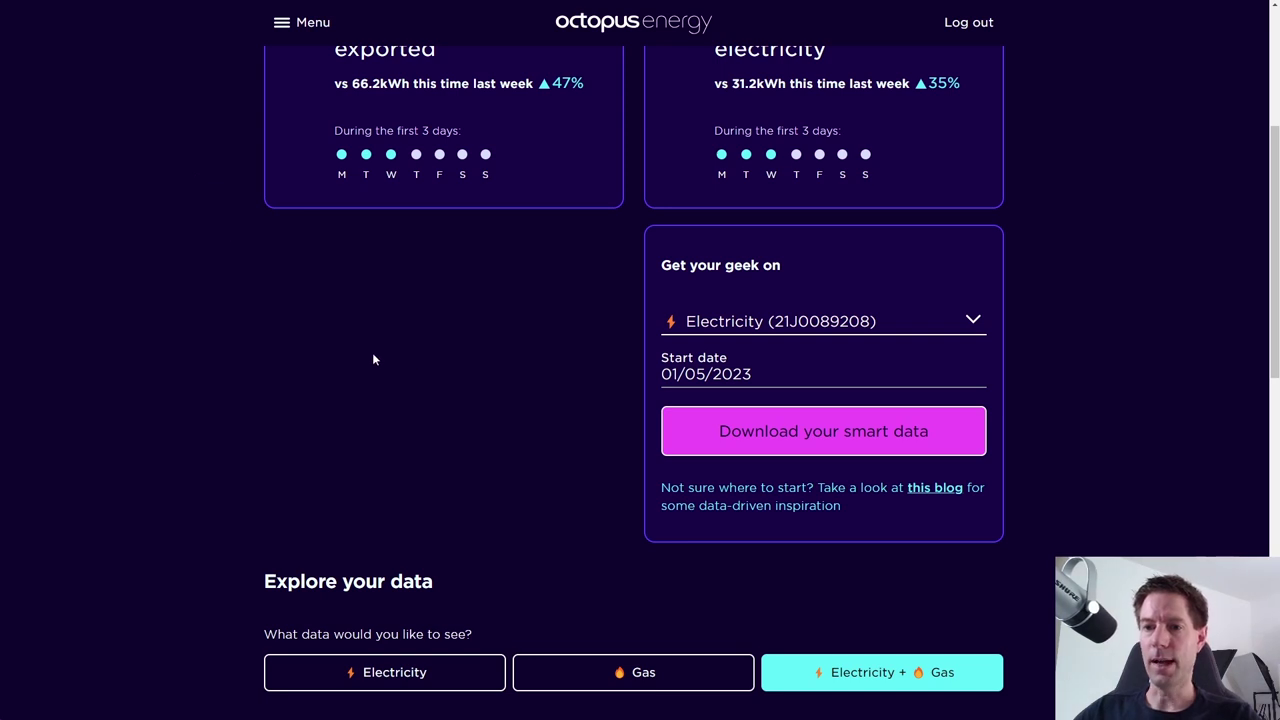
- Download the smart data for the Electricity export meter with start date 01/05/2023, and show the downloaded file in its folder
{"action": "left_click", "coordinate": [973, 320]}
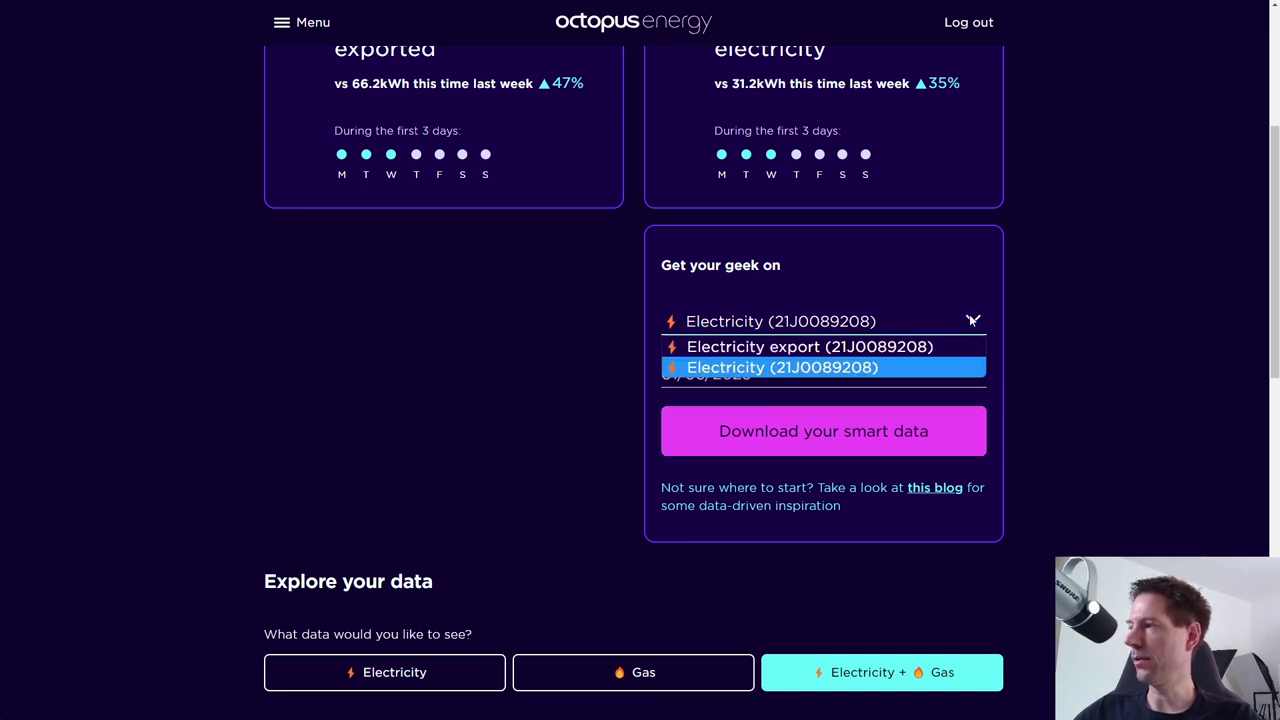
{"action": "left_click", "coordinate": [796, 347]}
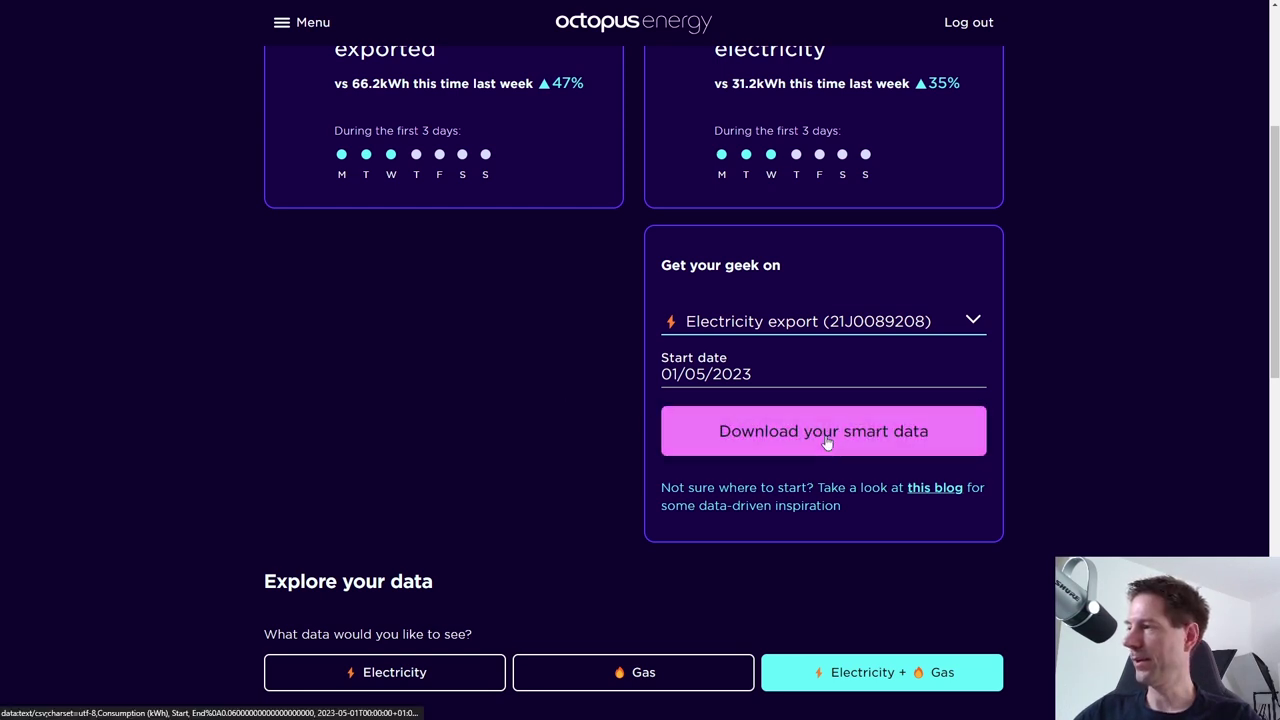
{"action": "left_click", "coordinate": [826, 442]}
{"action": "left_click", "coordinate": [138, 705]}
{"action": "left_click", "coordinate": [184, 654]}
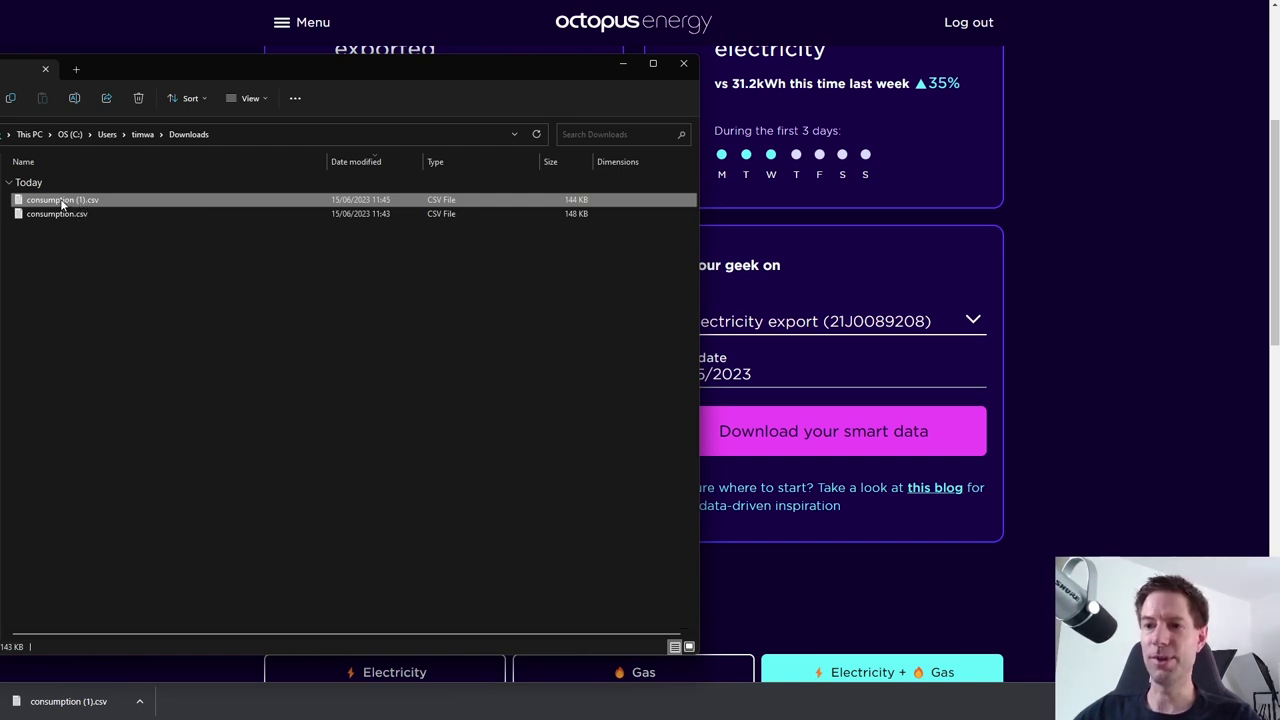
- Open consumption (1).csv with Notepad and copy the file's entire contents
{"action": "left_click", "coordinate": [62, 201]}
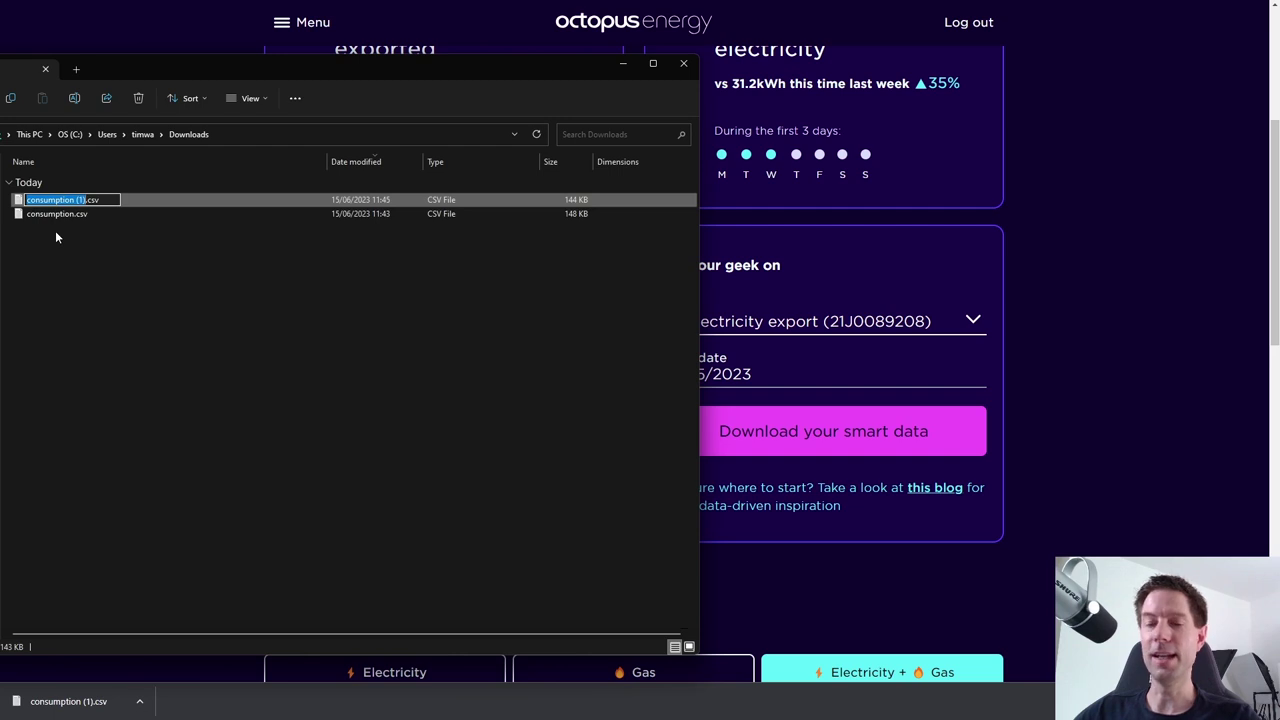
{"action": "key", "text": "Escape"}
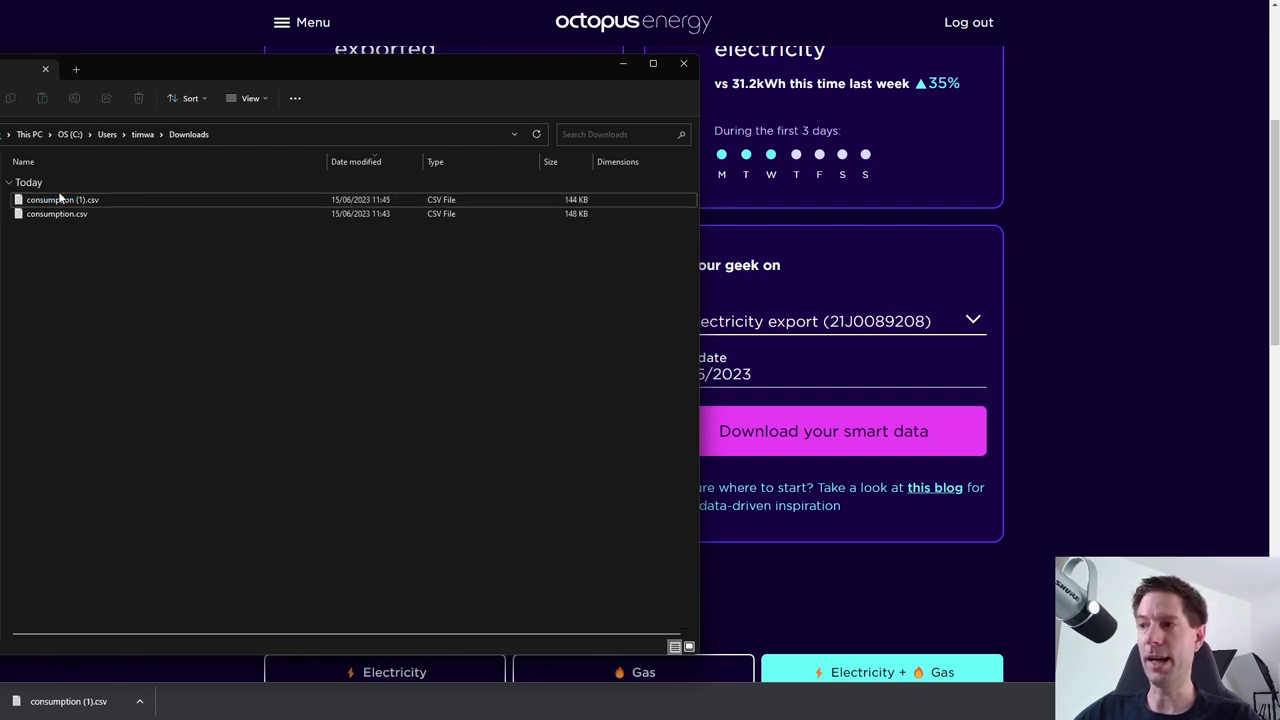
{"action": "right_click", "coordinate": [62, 203]}
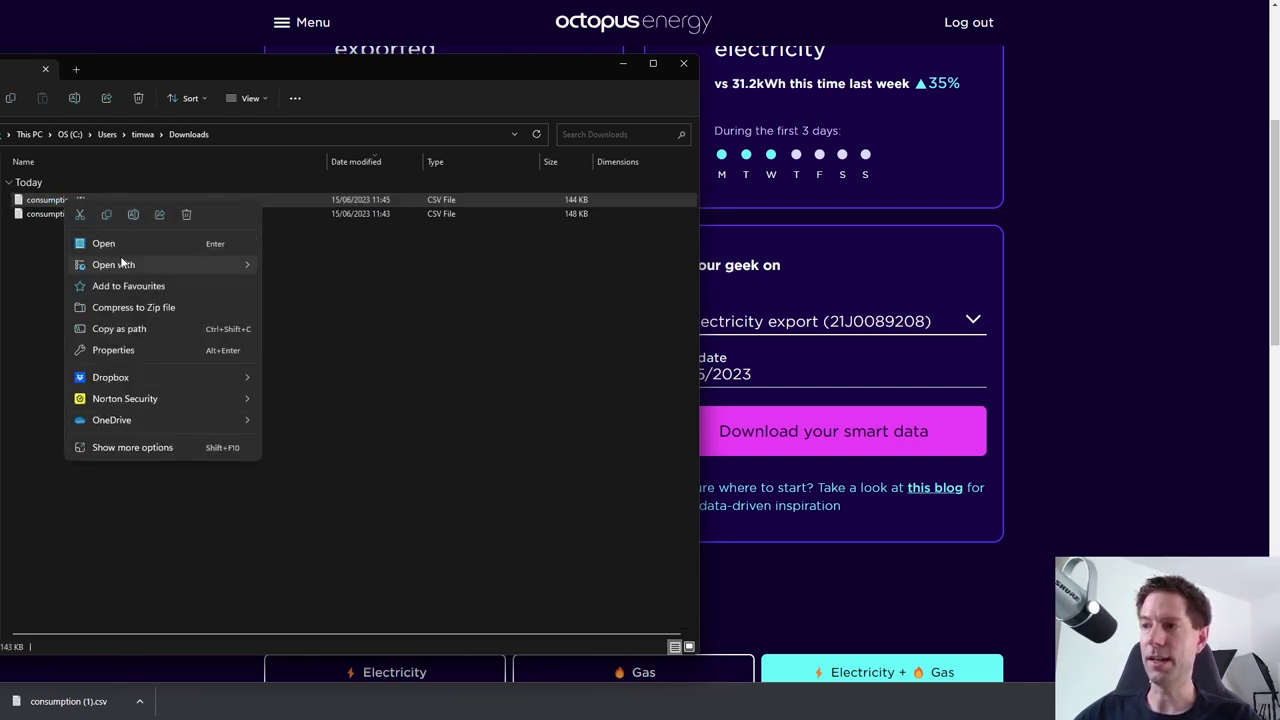
{"action": "mouse_move", "coordinate": [125, 264]}
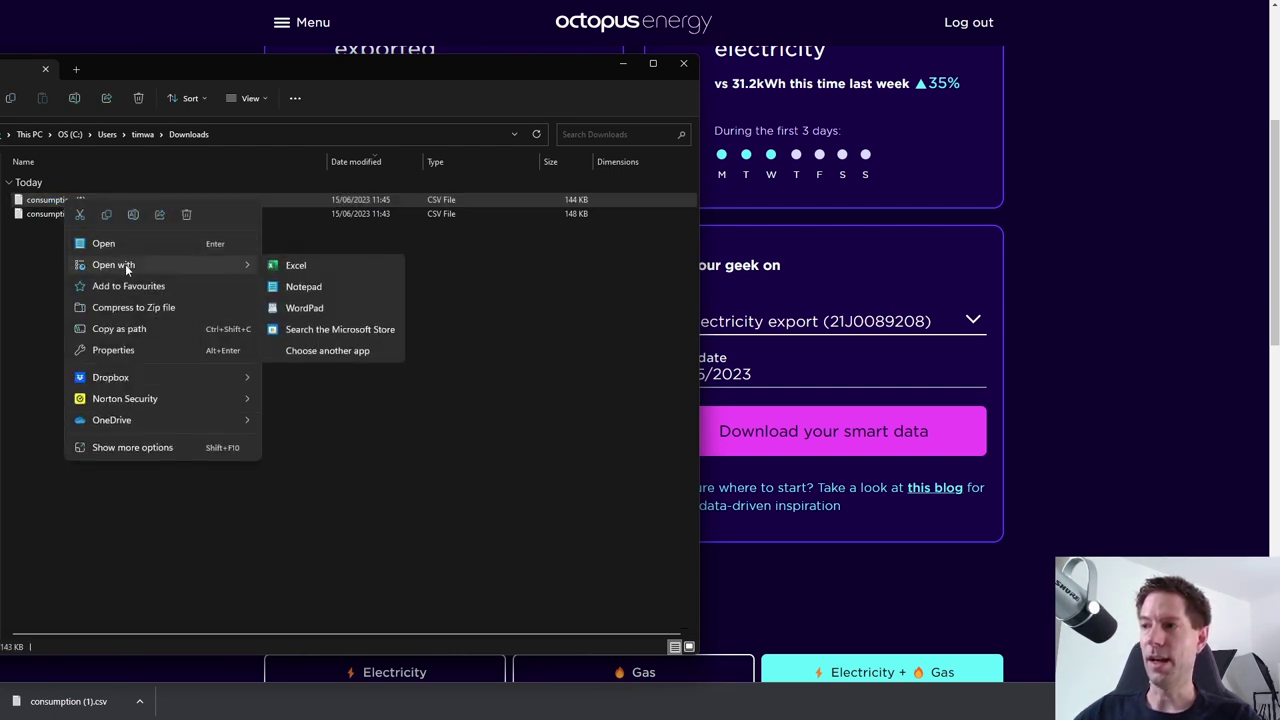
{"action": "left_click", "coordinate": [308, 289]}
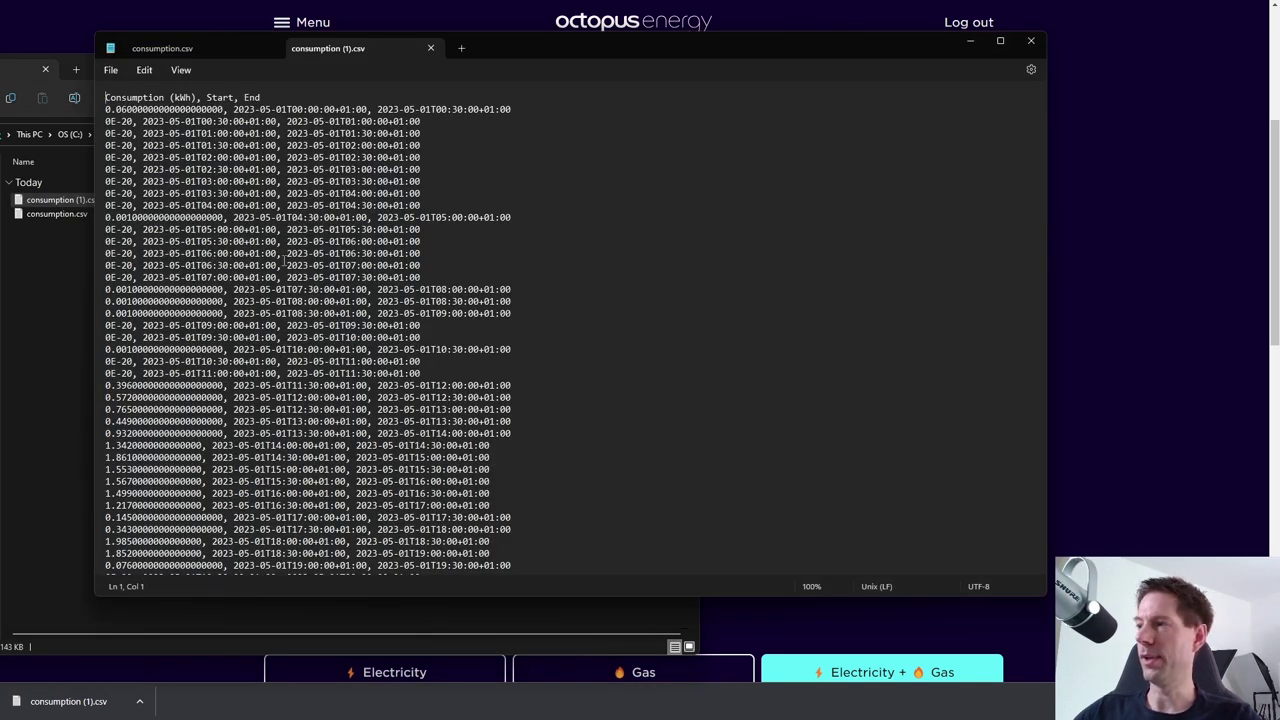
{"action": "left_click", "coordinate": [509, 231]}
{"action": "key", "text": "ctrl+a"}
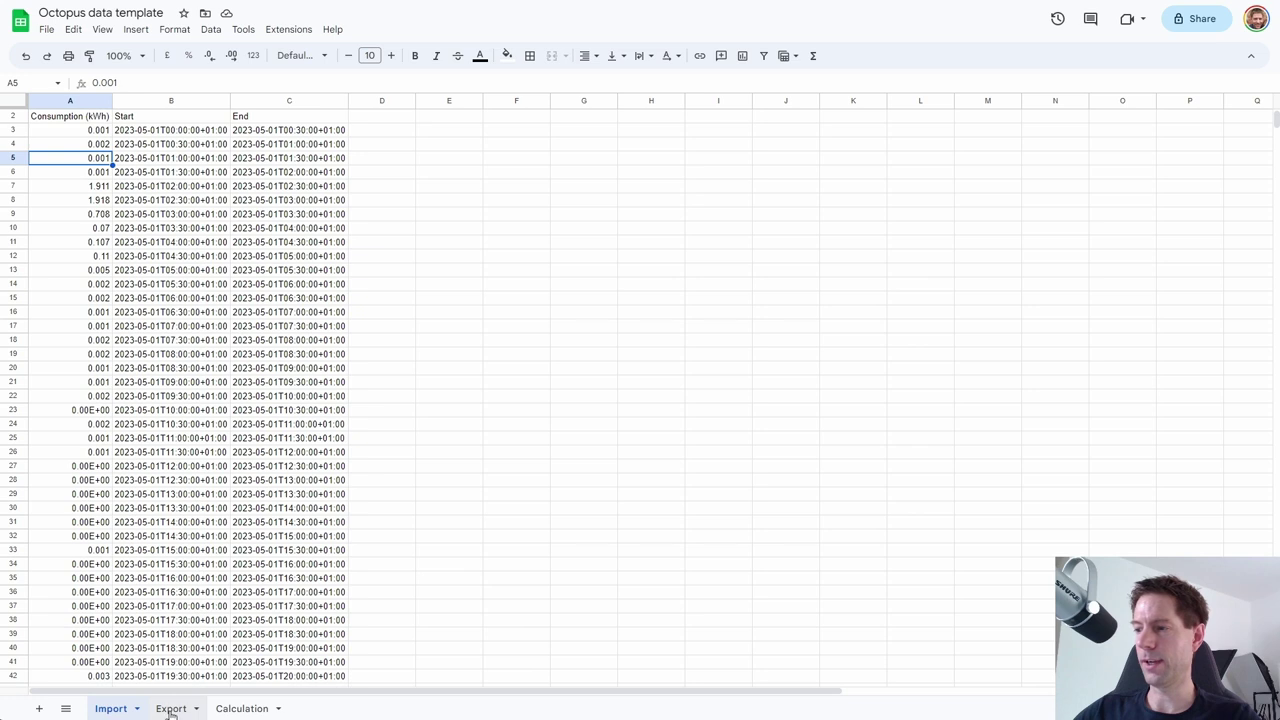
- In the Octopus data template spreadsheet, clear all existing data from the Export sheet
{"action": "left_click", "coordinate": [170, 708]}
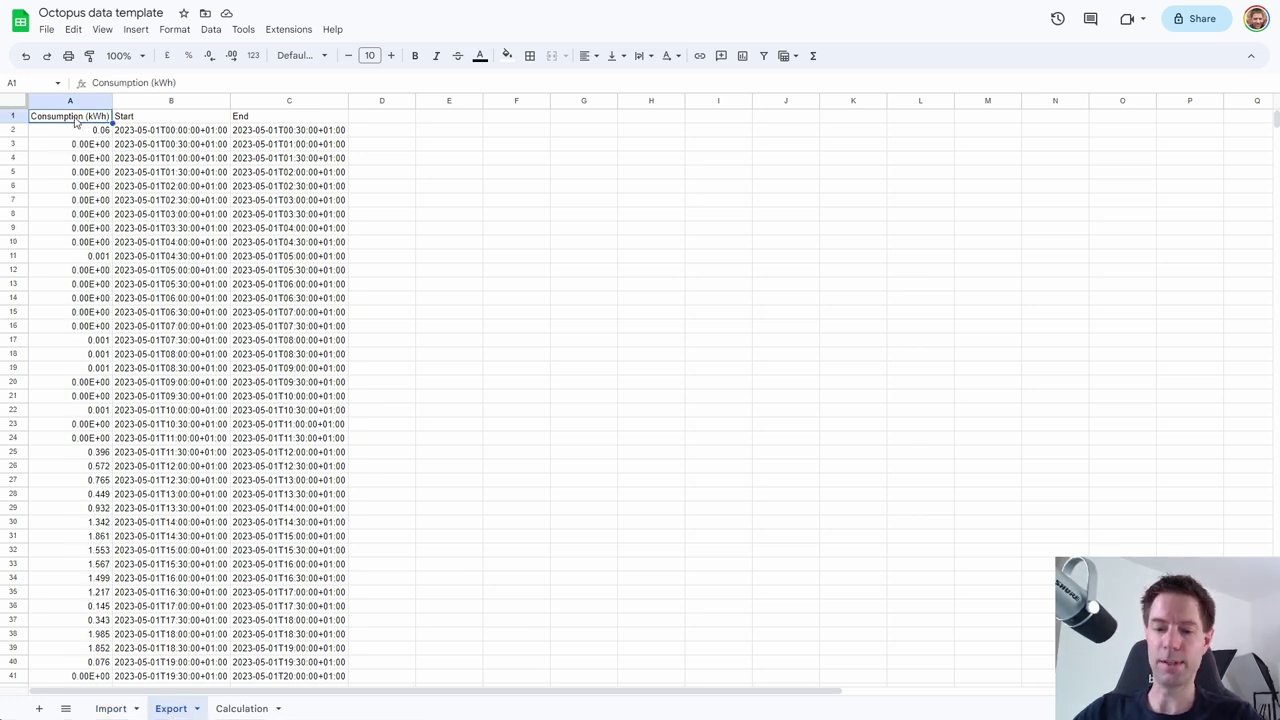
{"action": "key", "text": "shift+Right"}
{"action": "key", "text": "shift+Right"}
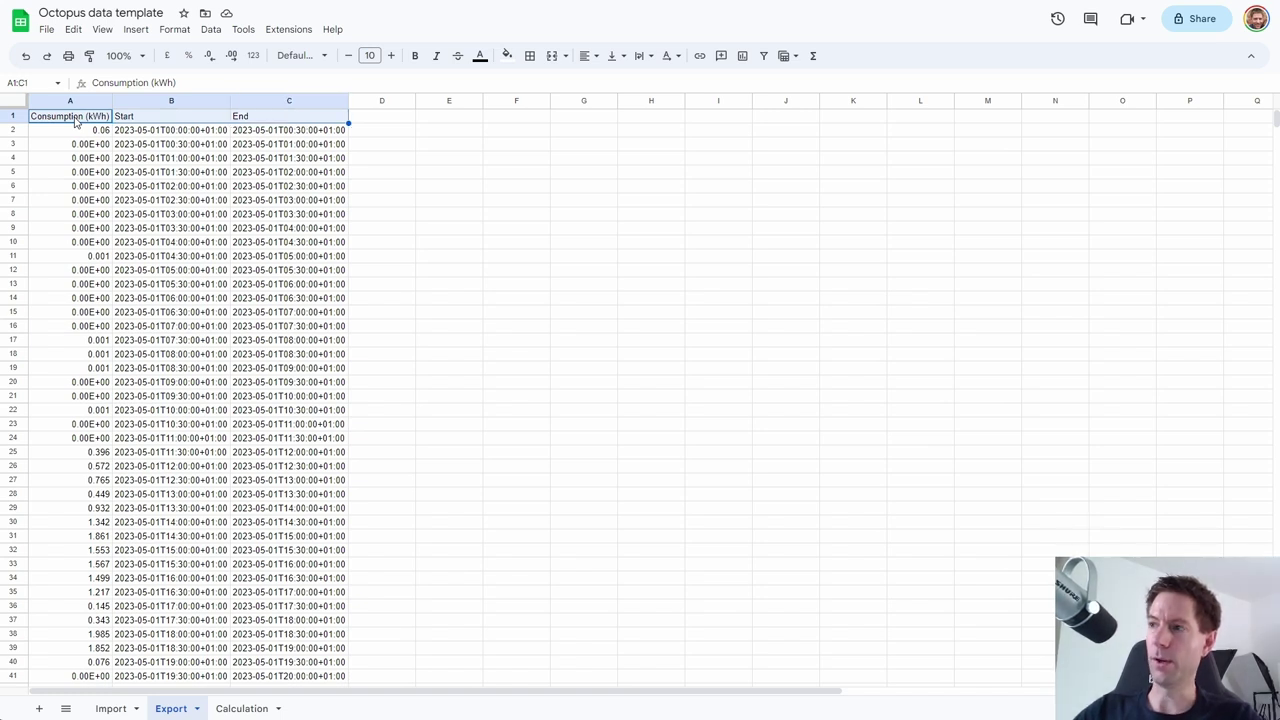
{"action": "key", "text": "ctrl+shift+Down"}
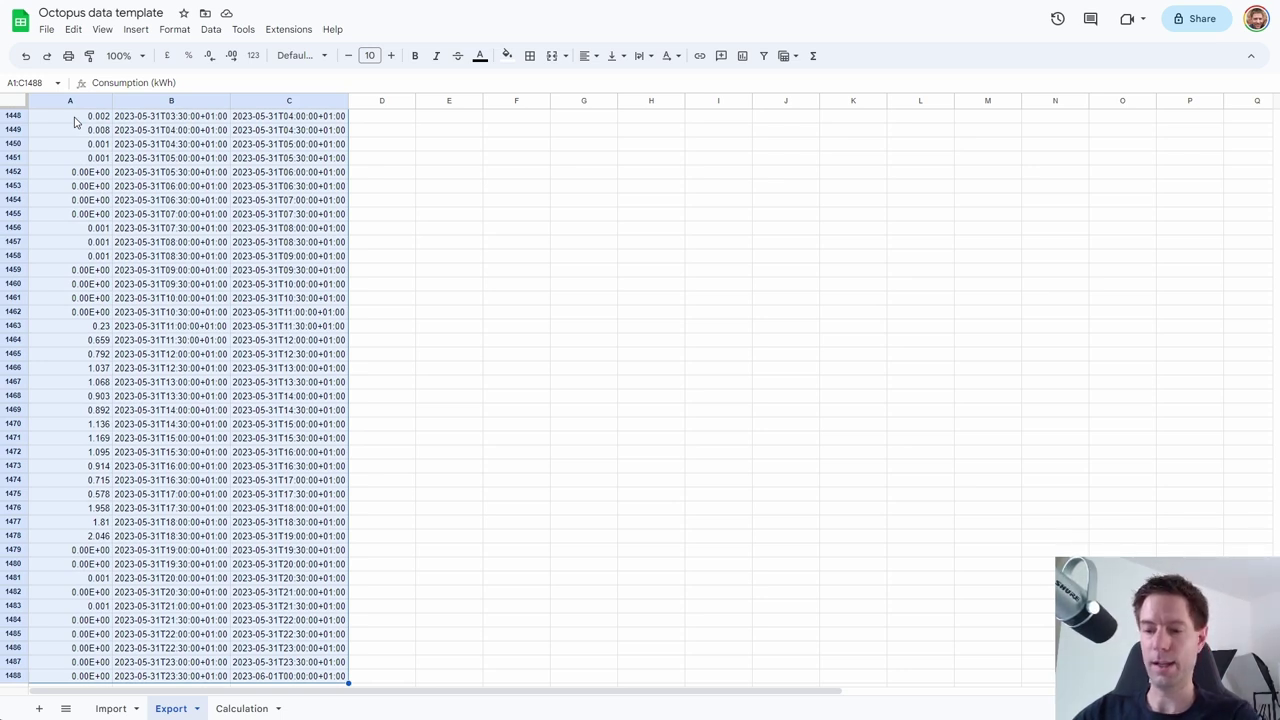
{"action": "left_click", "coordinate": [14, 104]}
{"action": "key", "text": "Delete"}
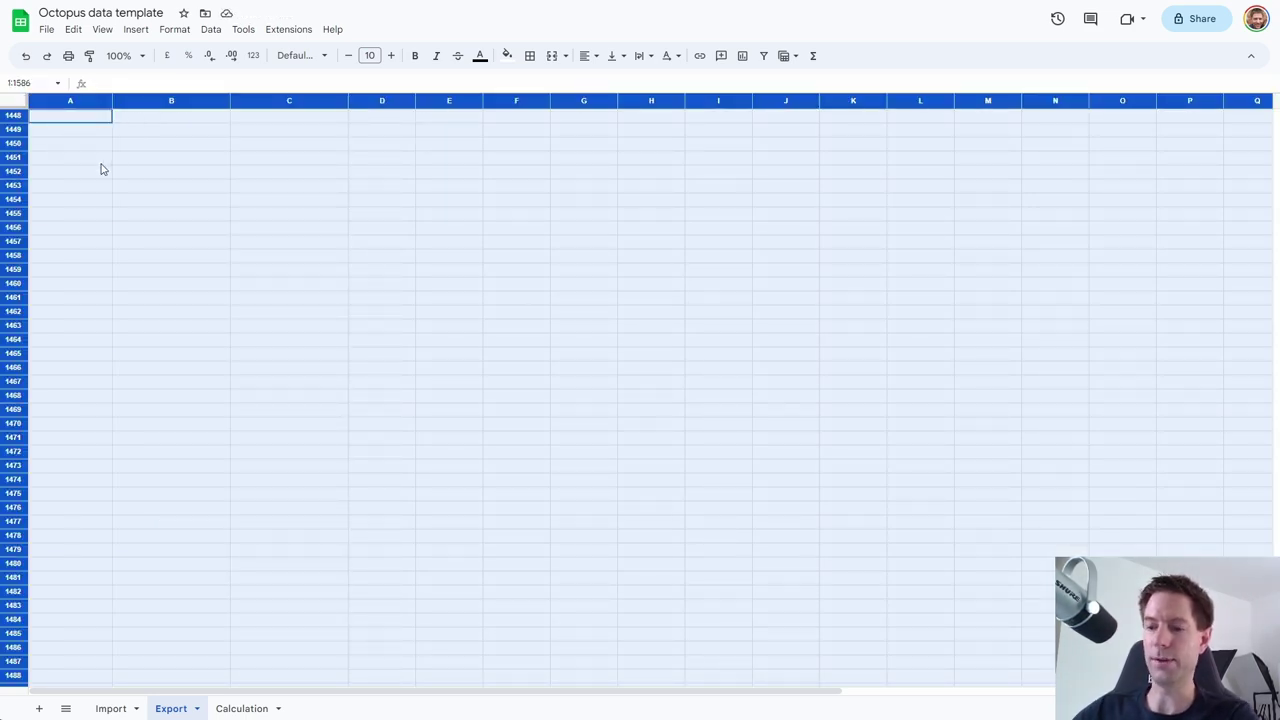
- Paste the copied export data into the Export sheet from cell A1 and split the text into columns
{"action": "left_click", "coordinate": [47, 160]}
{"action": "key", "text": "ctrl+Home"}
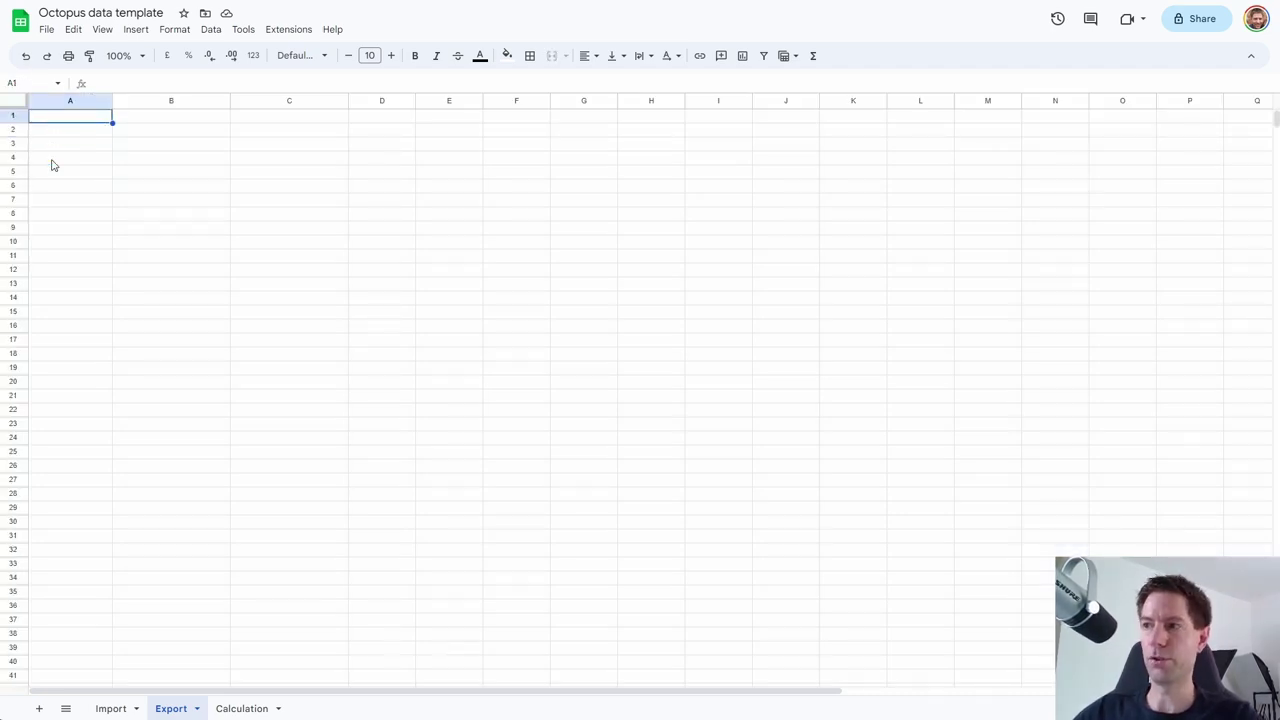
{"action": "key", "text": "ctrl+v"}
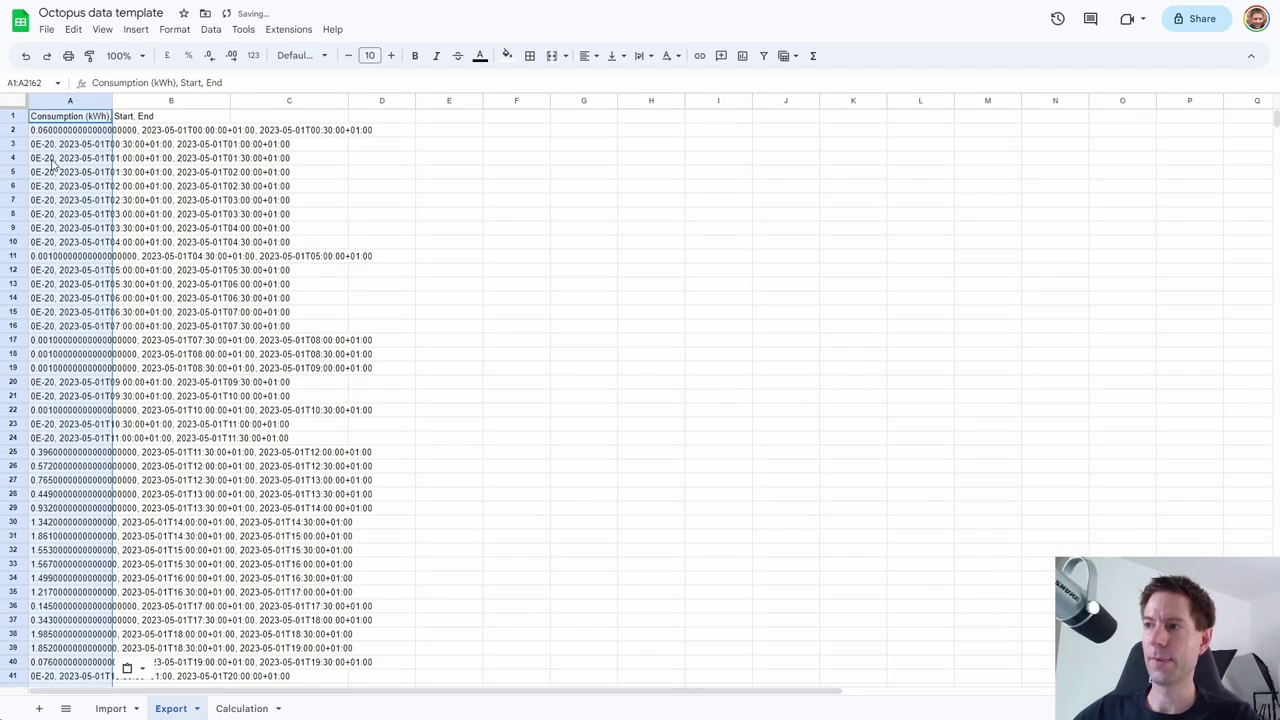
{"action": "left_click", "coordinate": [141, 669]}
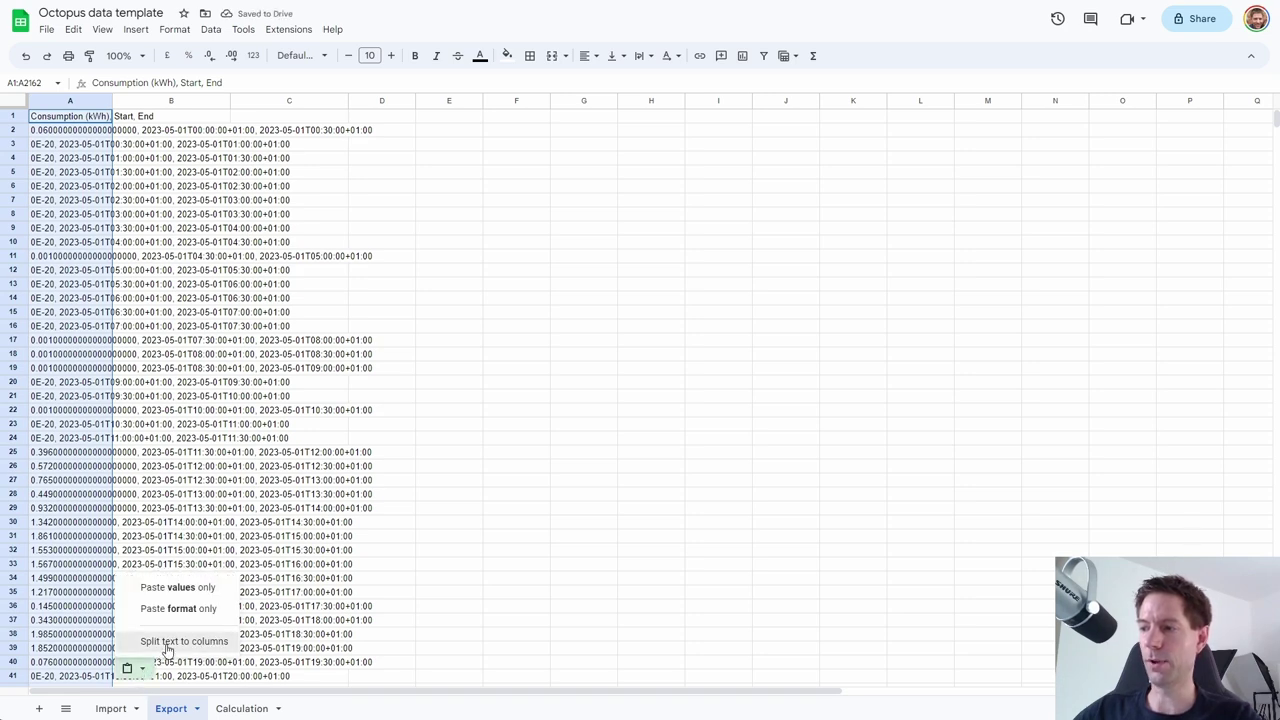
{"action": "left_click", "coordinate": [167, 645]}
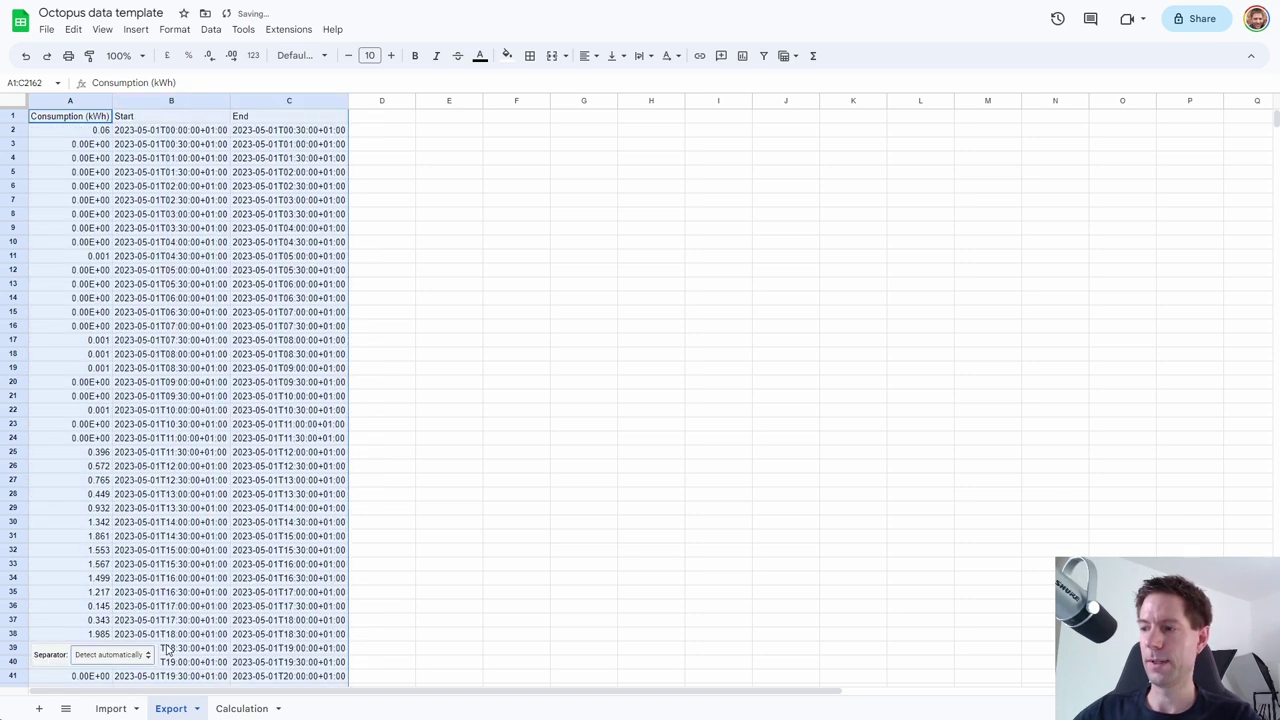
{"action": "left_click", "coordinate": [543, 466]}
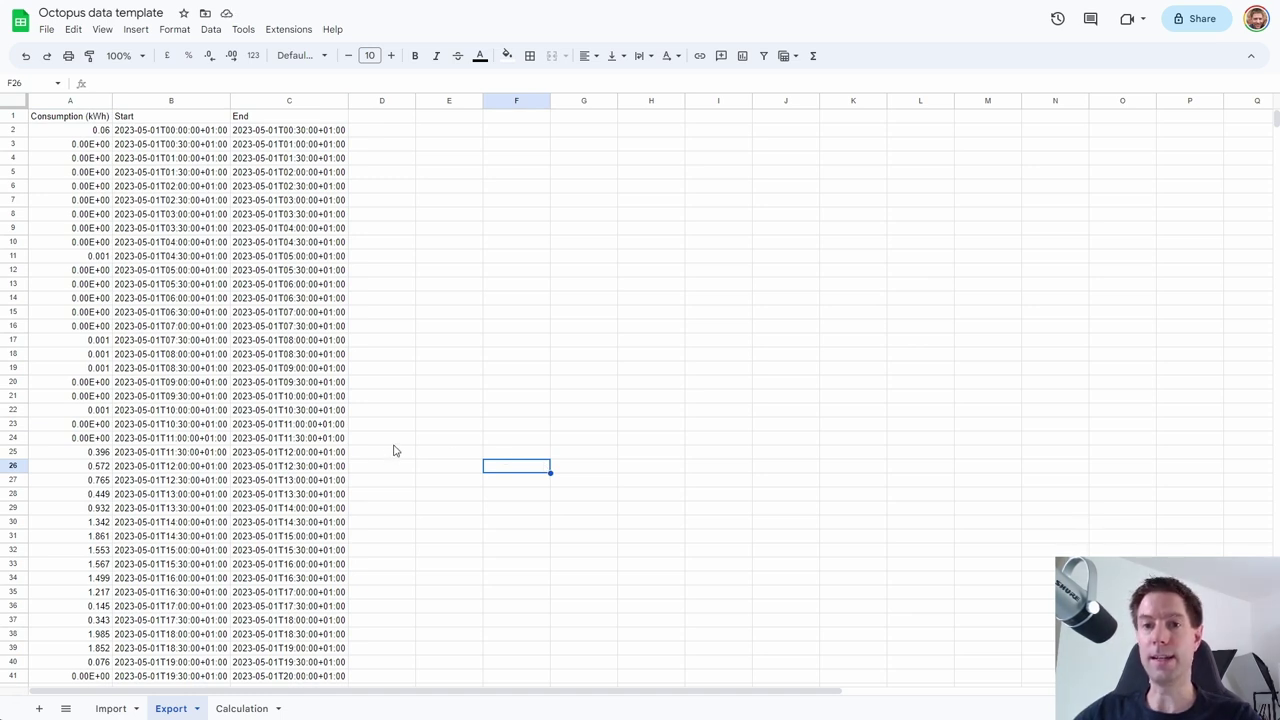
- Check the first Start timestamp in the Export sheet and the last Start timestamp in the Import sheet
{"action": "left_click", "coordinate": [175, 136]}
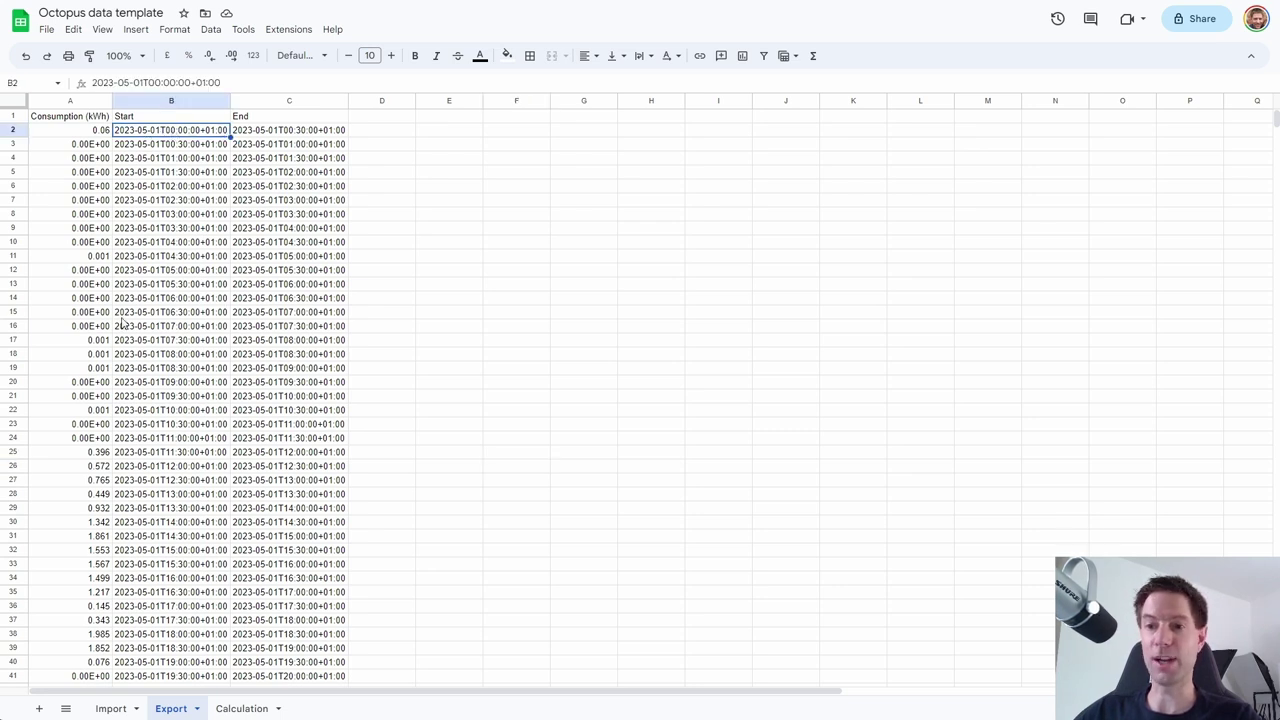
{"action": "left_click", "coordinate": [111, 709]}
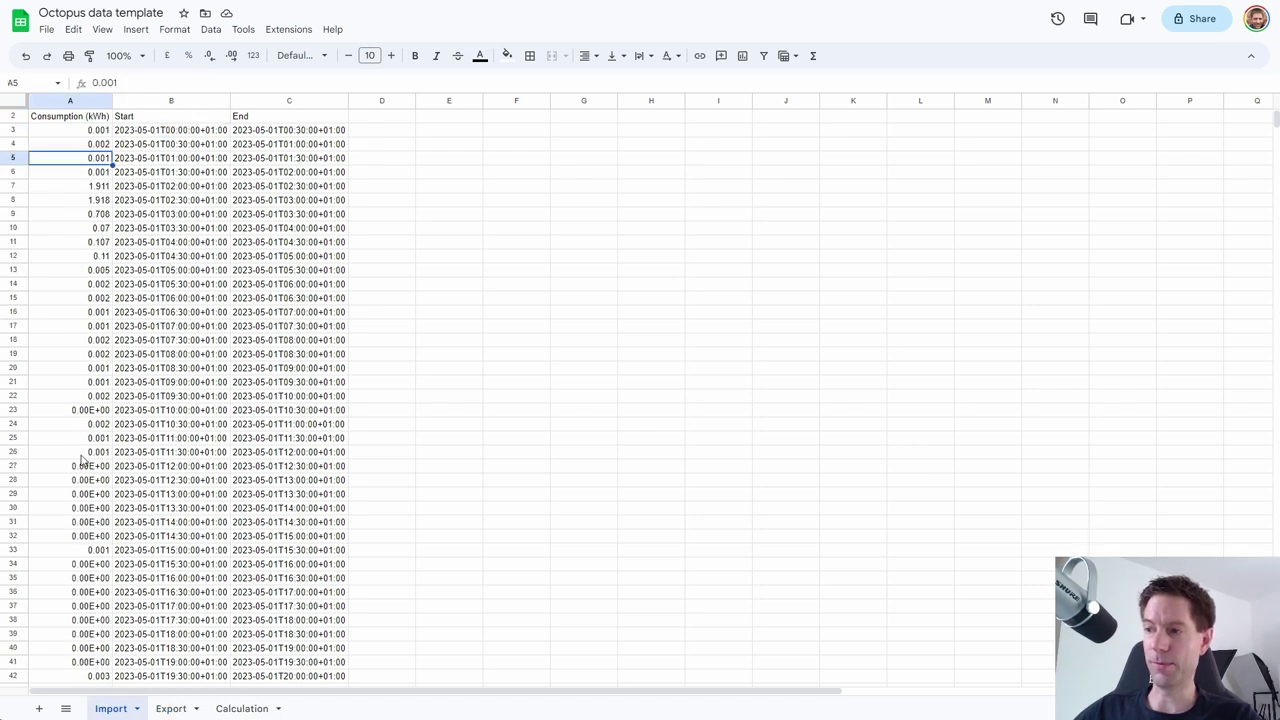
{"action": "left_click", "coordinate": [199, 453]}
{"action": "key", "text": "ctrl+Down"}
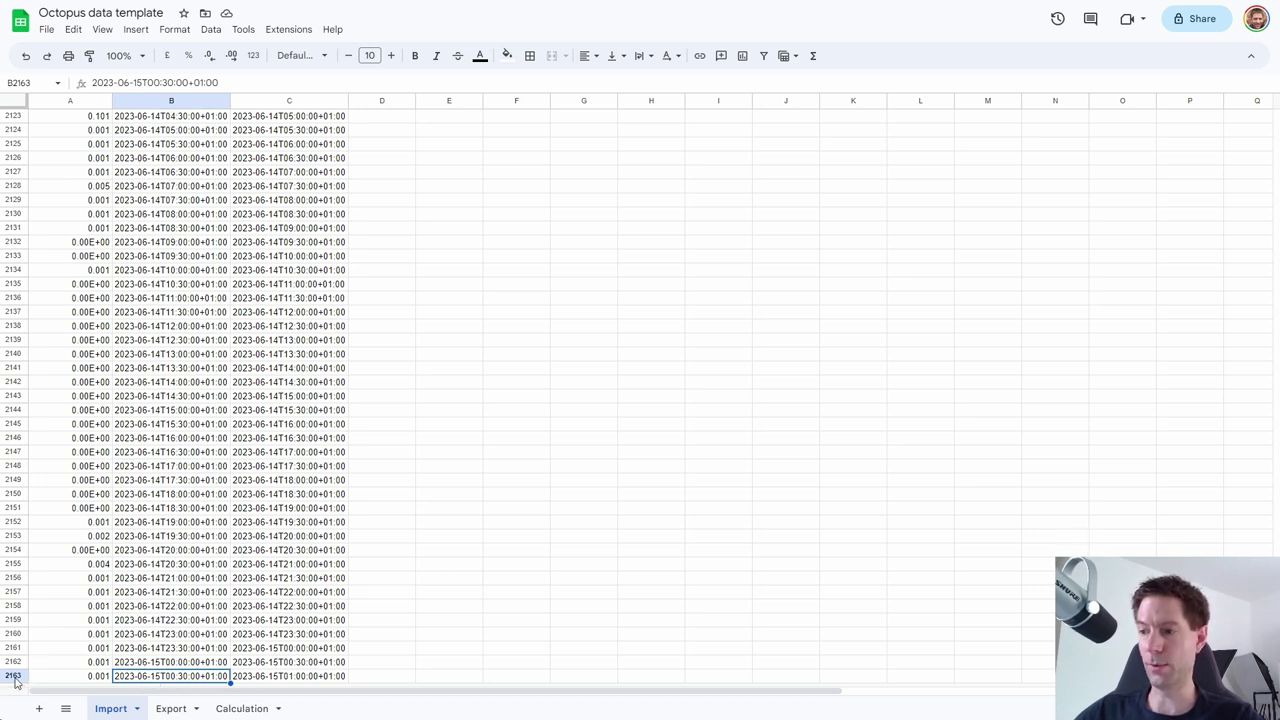
- Clear the June readings in rows 1490 to 2163 of the Import sheet and check that the data ends with 31 May
{"action": "scroll", "coordinate": [305, 560], "scroll_direction": "up", "scroll_amount": 5}
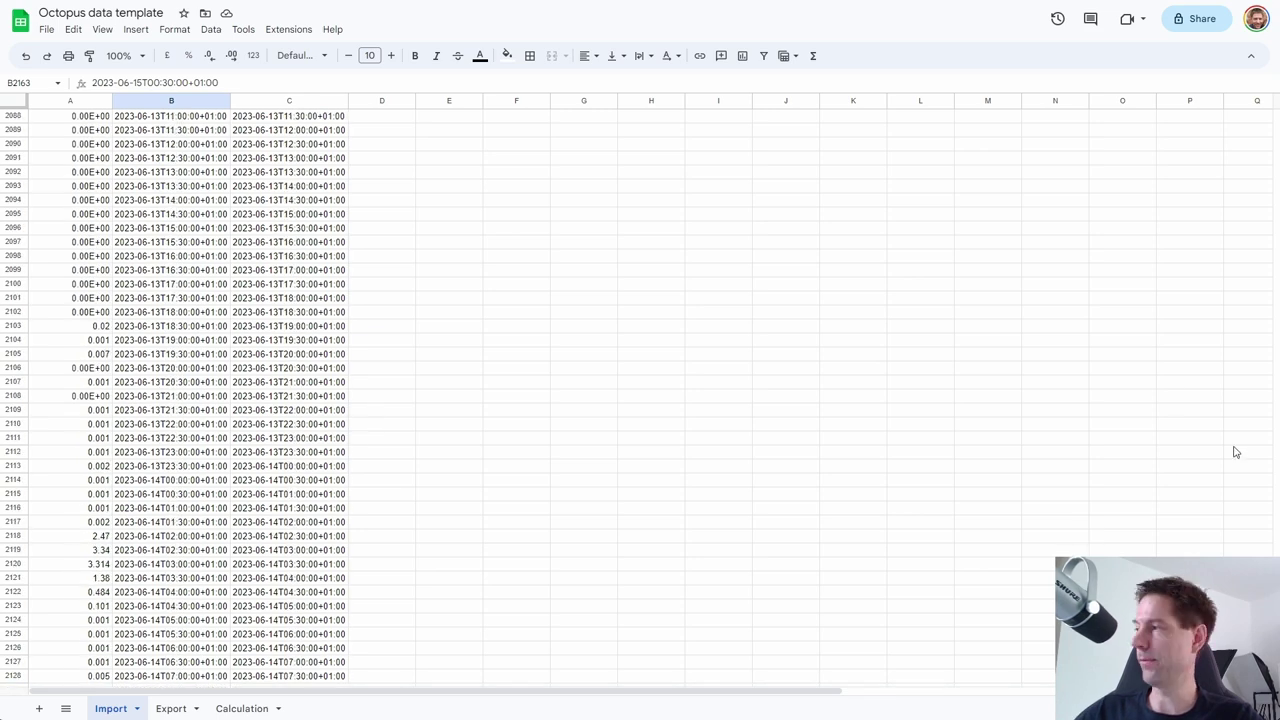
{"action": "scroll", "coordinate": [1277, 335], "scroll_direction": "up", "scroll_amount": 20}
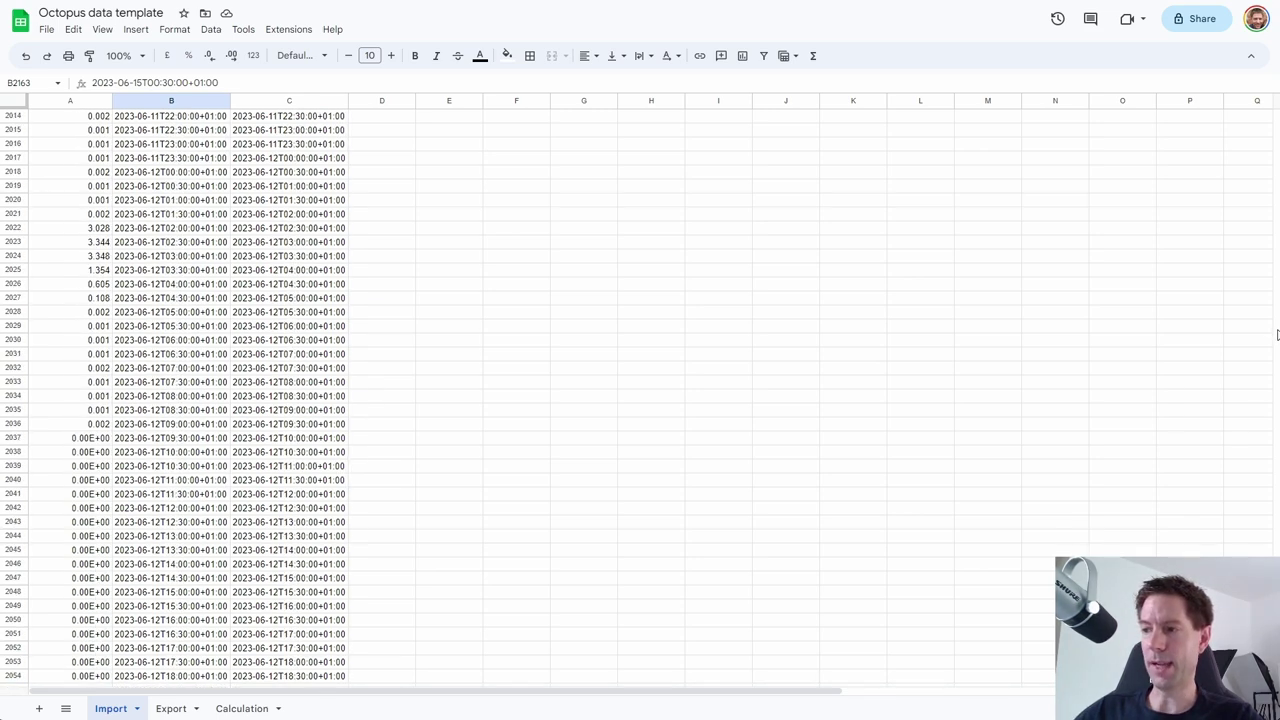
{"action": "scroll", "coordinate": [1277, 335], "scroll_direction": "up", "scroll_amount": 20}
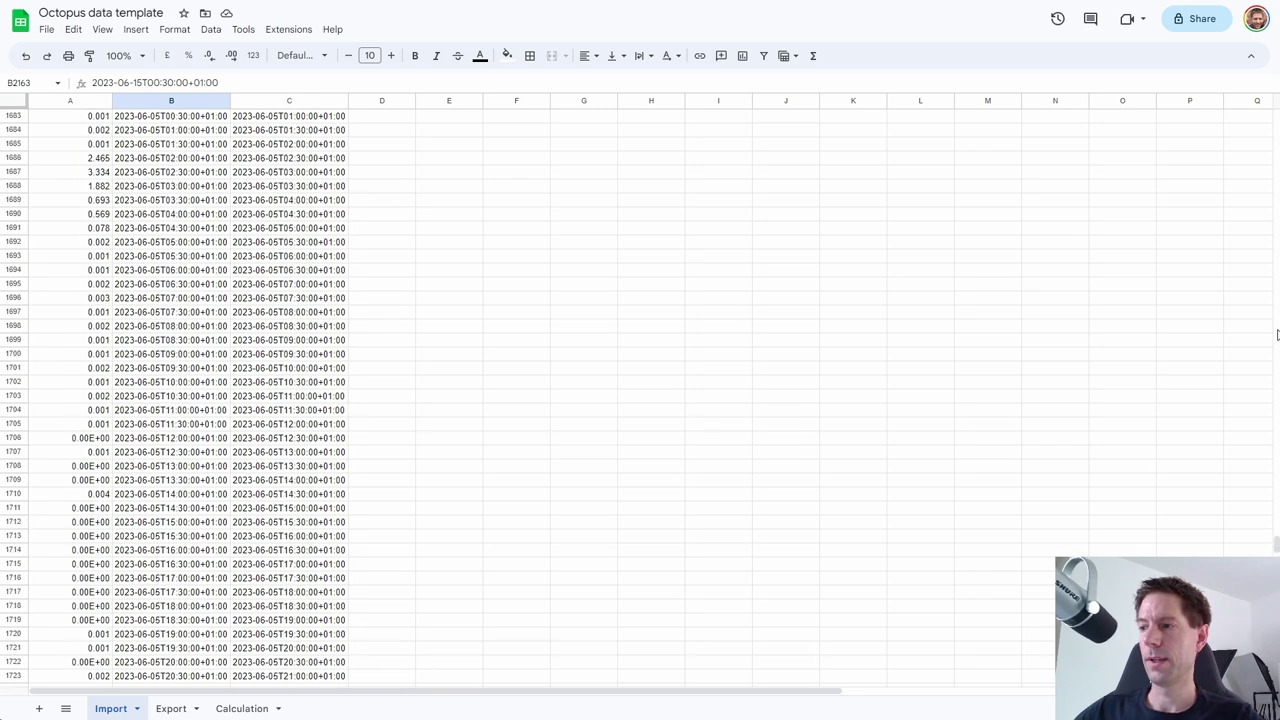
{"action": "scroll", "coordinate": [1277, 335], "scroll_direction": "up", "scroll_amount": 12}
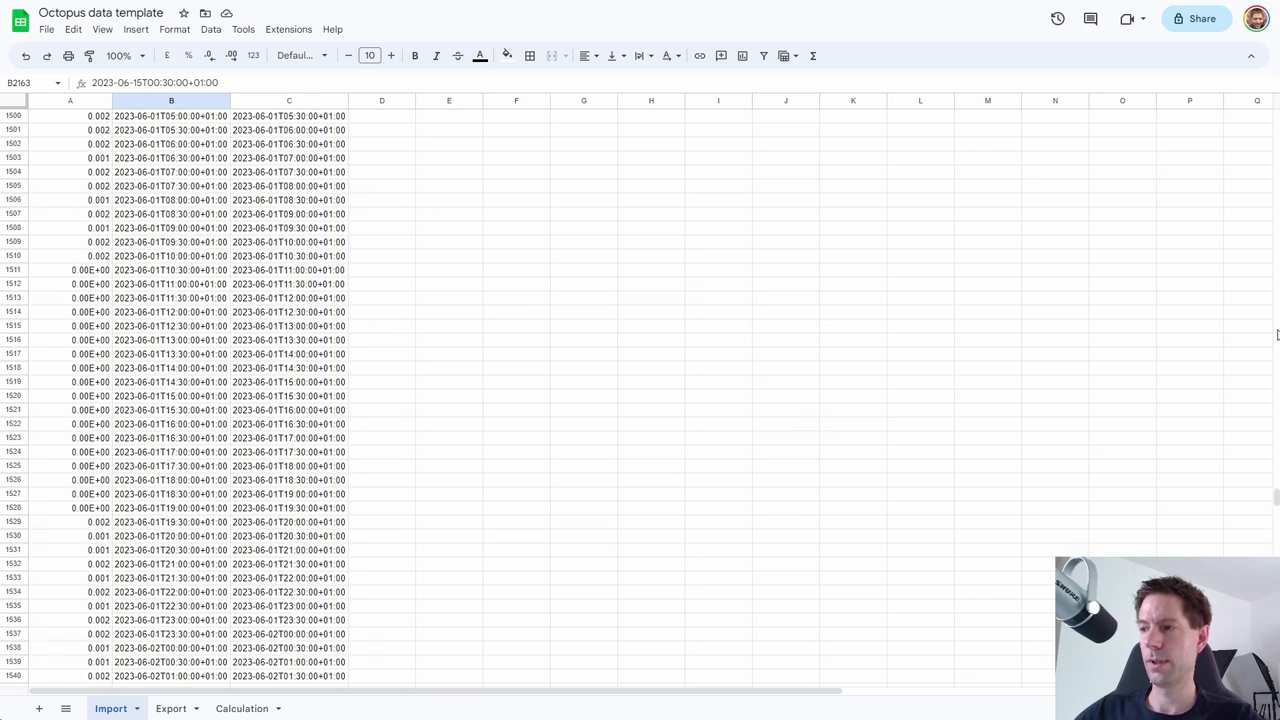
{"action": "scroll", "coordinate": [1277, 335], "scroll_direction": "up", "scroll_amount": 5}
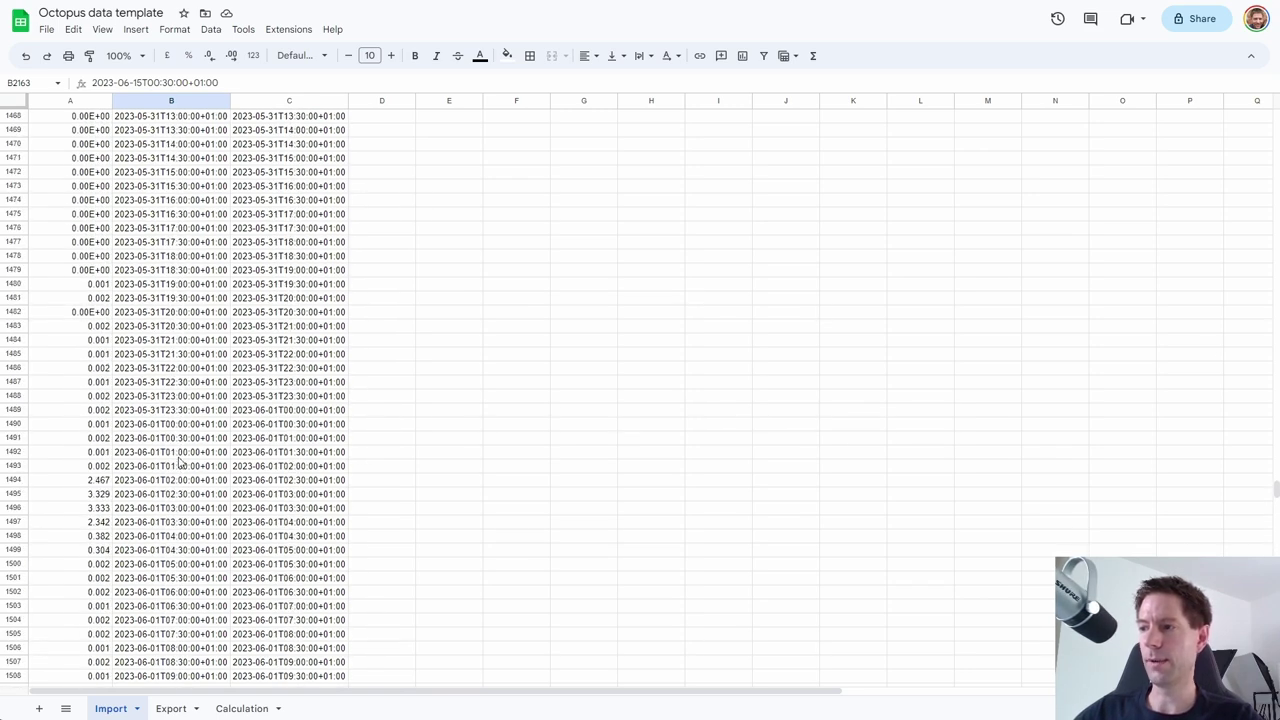
{"action": "left_click", "coordinate": [14, 424]}
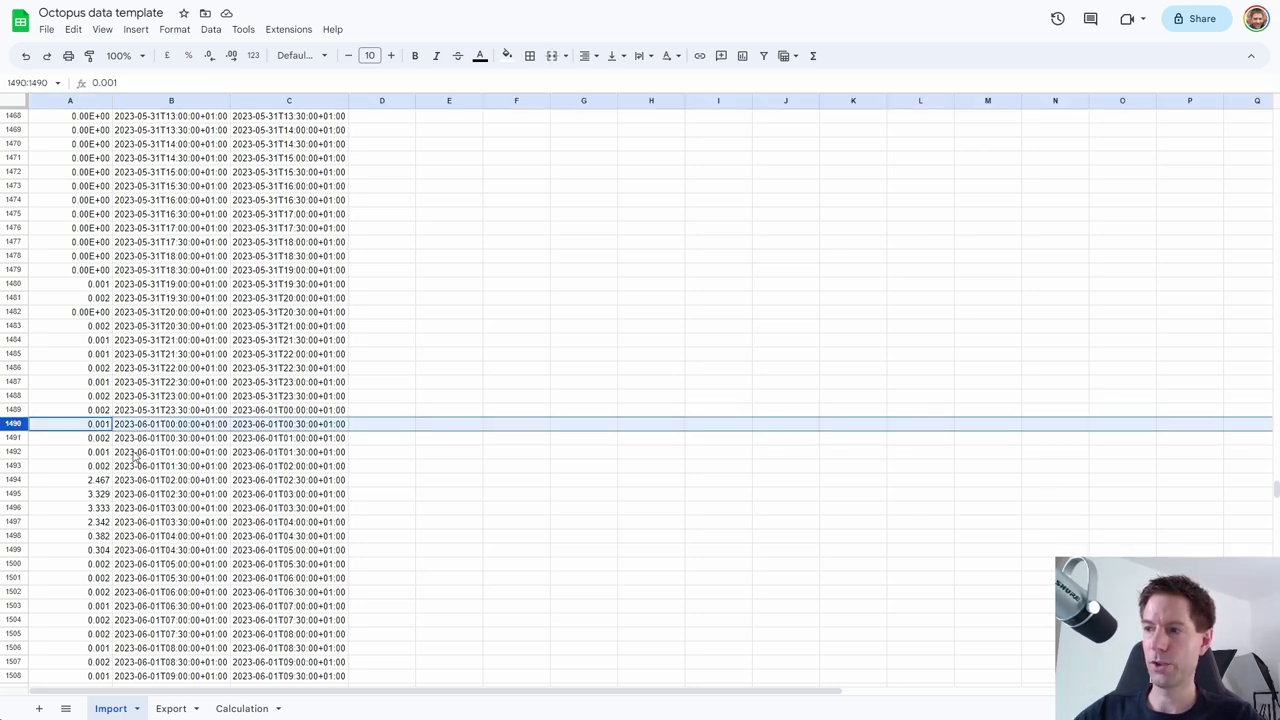
{"action": "key", "text": "ctrl+shift+Down"}
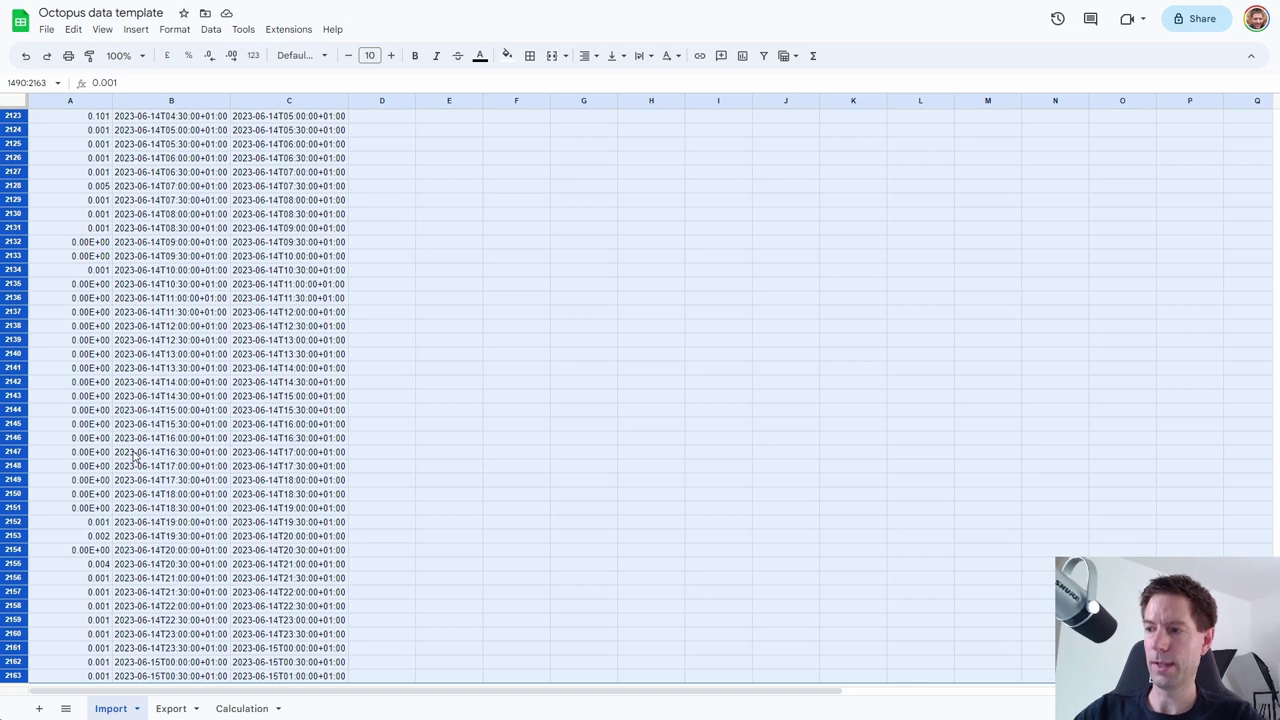
{"action": "key", "text": "Delete"}
{"action": "scroll", "coordinate": [374, 371], "scroll_direction": "up", "scroll_amount": 5}
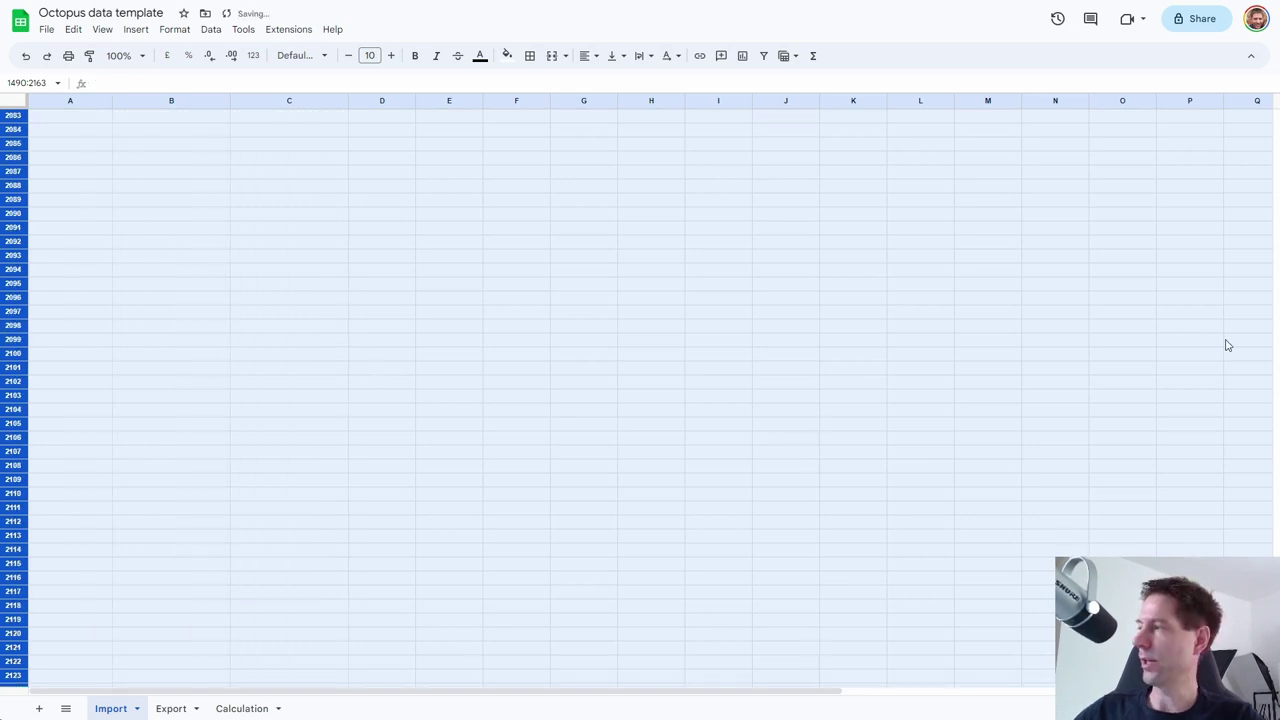
{"action": "scroll", "coordinate": [1276, 270], "scroll_direction": "up", "scroll_amount": 20}
{"action": "scroll", "coordinate": [1276, 270], "scroll_direction": "up", "scroll_amount": 20}
{"action": "scroll", "coordinate": [380, 560], "scroll_direction": "down", "scroll_amount": 8}
{"action": "scroll", "coordinate": [352, 558], "scroll_direction": "down", "scroll_amount": 4}
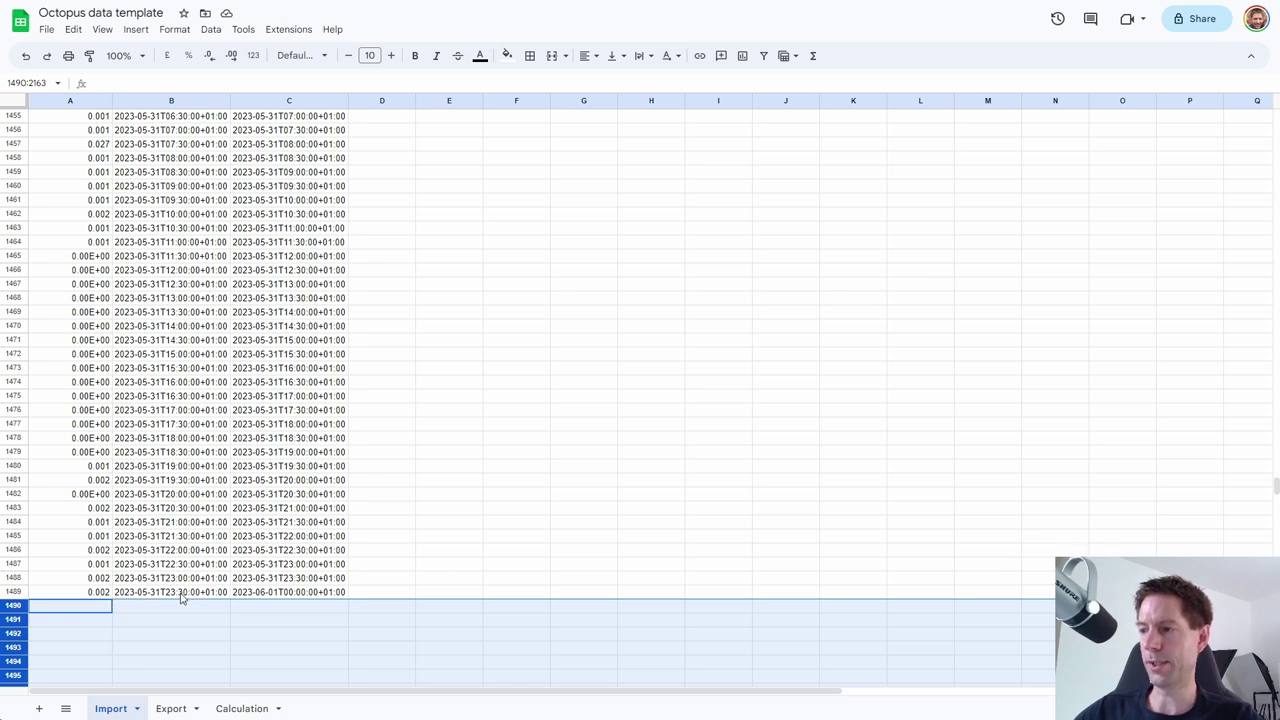
{"action": "left_click", "coordinate": [266, 611]}
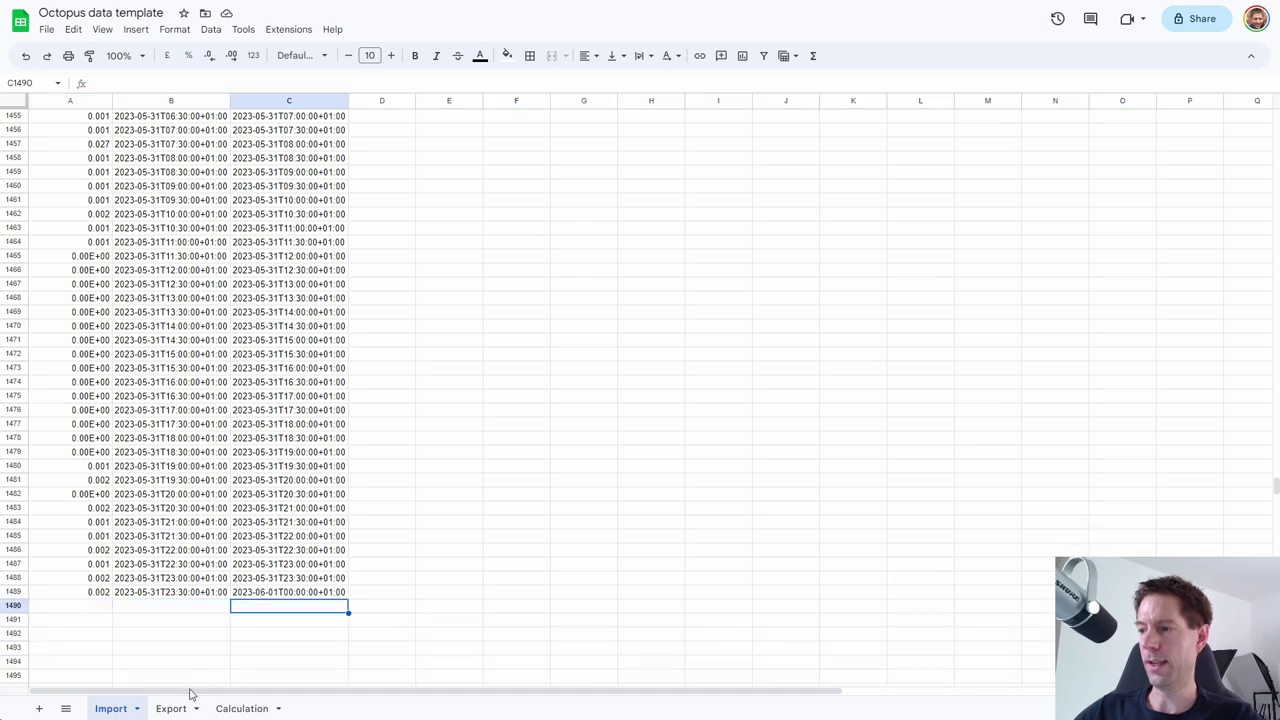
- Clear the June readings in rows 1489 to 2162 of the Export sheet and check the last remaining May rows
{"action": "left_click", "coordinate": [172, 709]}
{"action": "left_click_drag", "start_coordinate": [1276, 117], "coordinate": [1200, 503]}
{"action": "scroll", "coordinate": [152, 488], "scroll_direction": "up", "scroll_amount": 5}
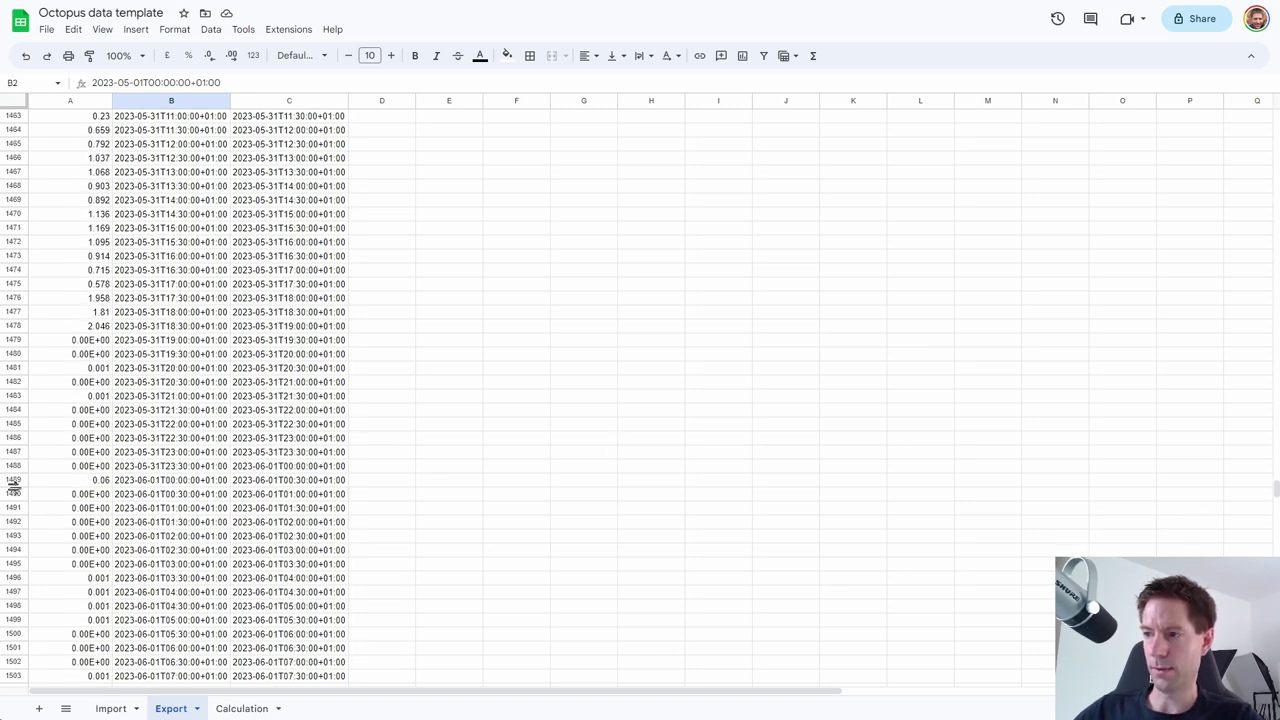
{"action": "left_click", "coordinate": [14, 481]}
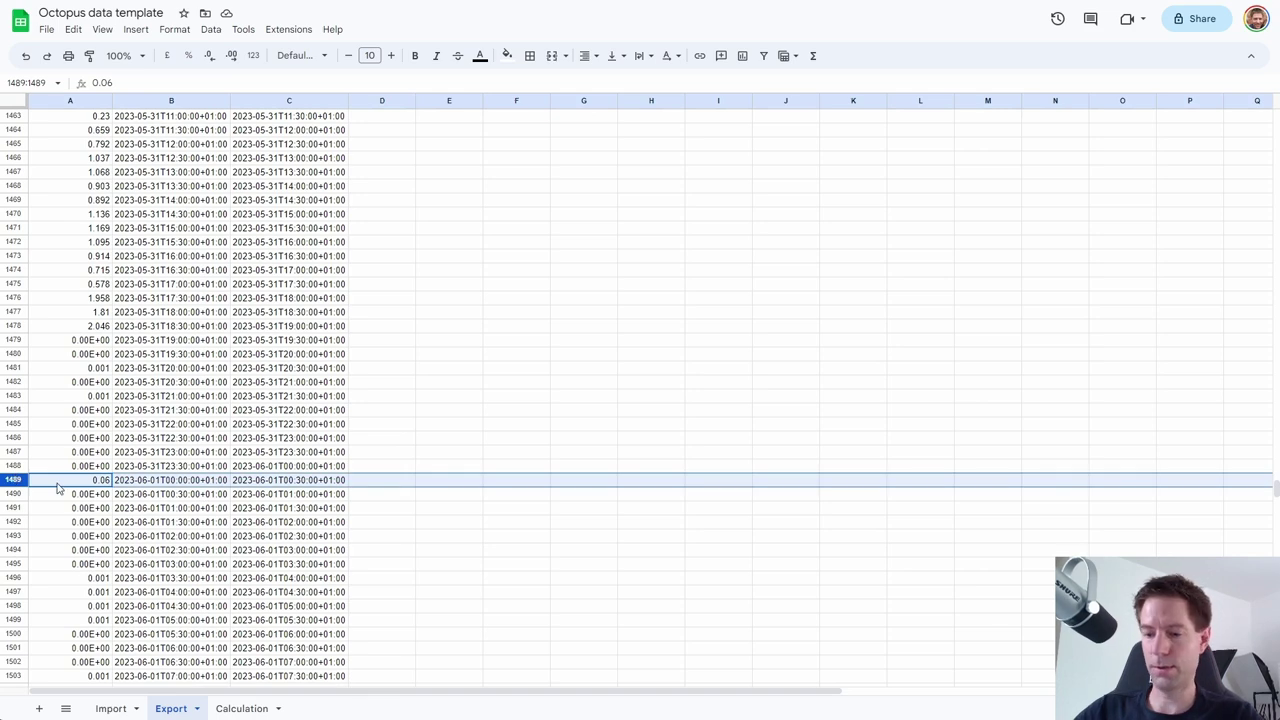
{"action": "key", "text": "ctrl+shift+Down"}
{"action": "key", "text": "Delete"}
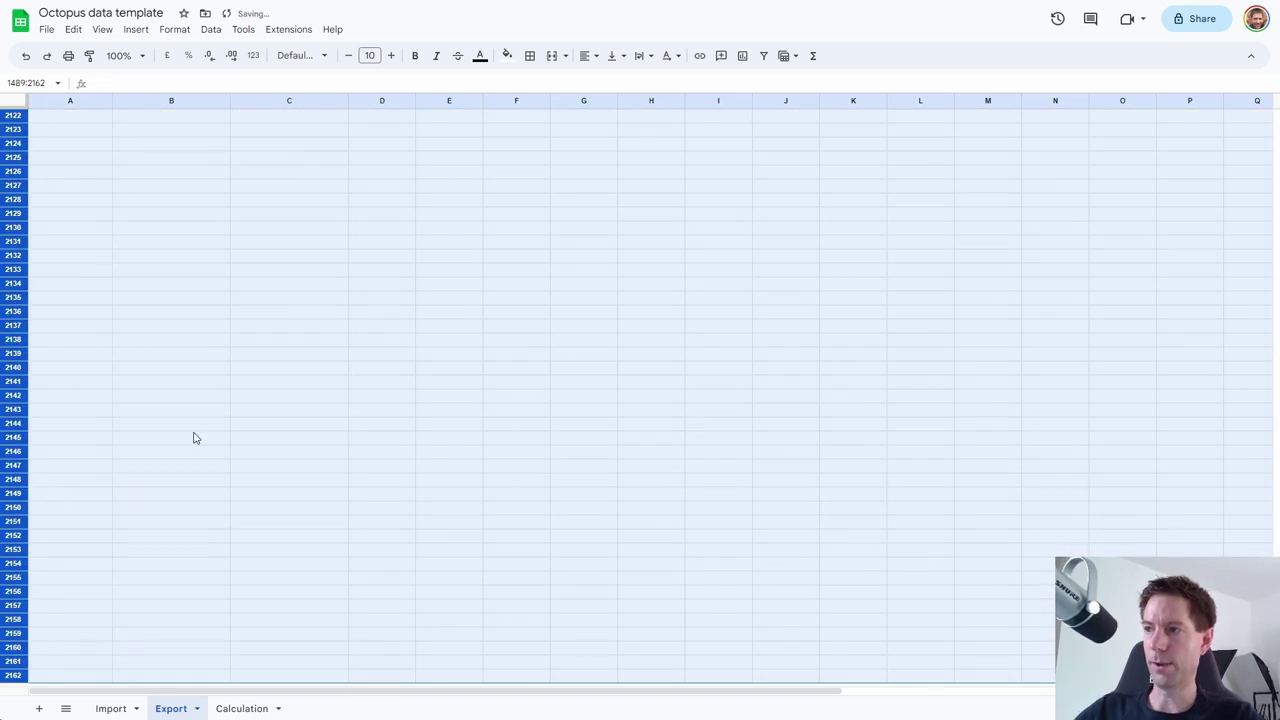
{"action": "key", "text": "Up"}
{"action": "scroll", "coordinate": [197, 435], "scroll_direction": "up", "scroll_amount": 2}
{"action": "key", "text": "Up"}
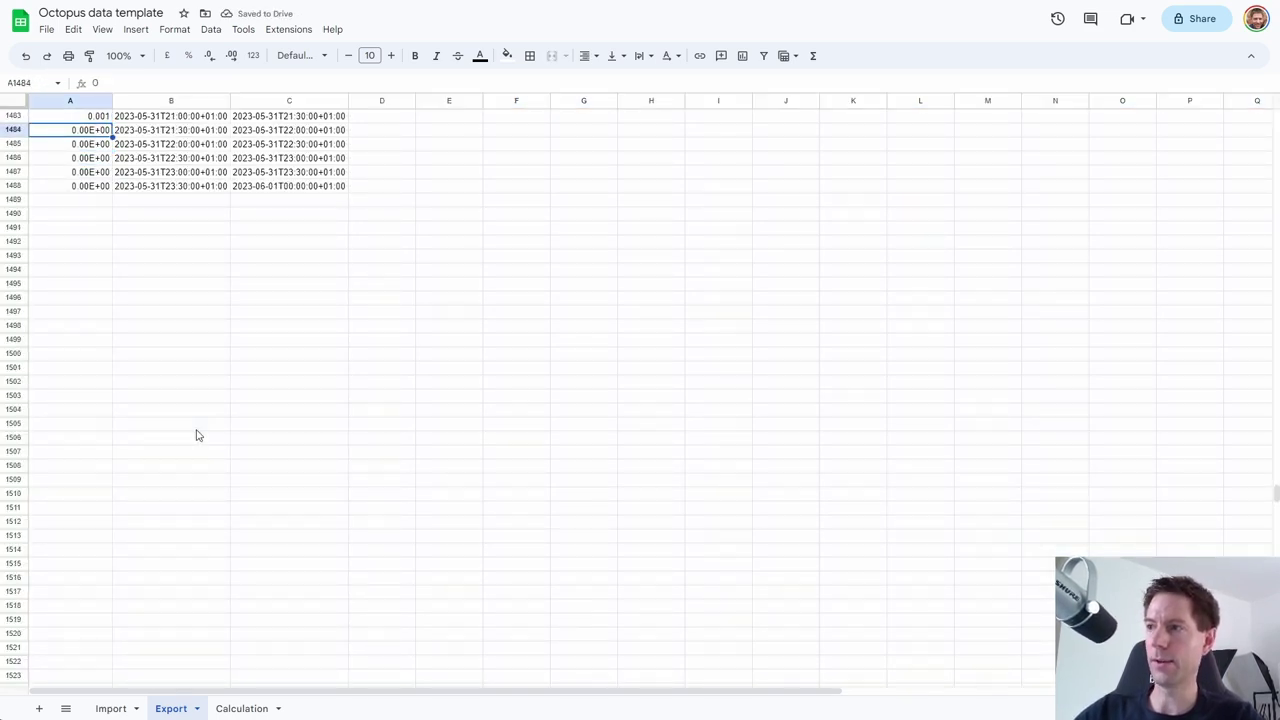
- Check the Start timestamp of the last remaining May reading in row 1488 of the Export sheet
{"action": "key", "text": "Down"}
{"action": "key", "text": "Right"}
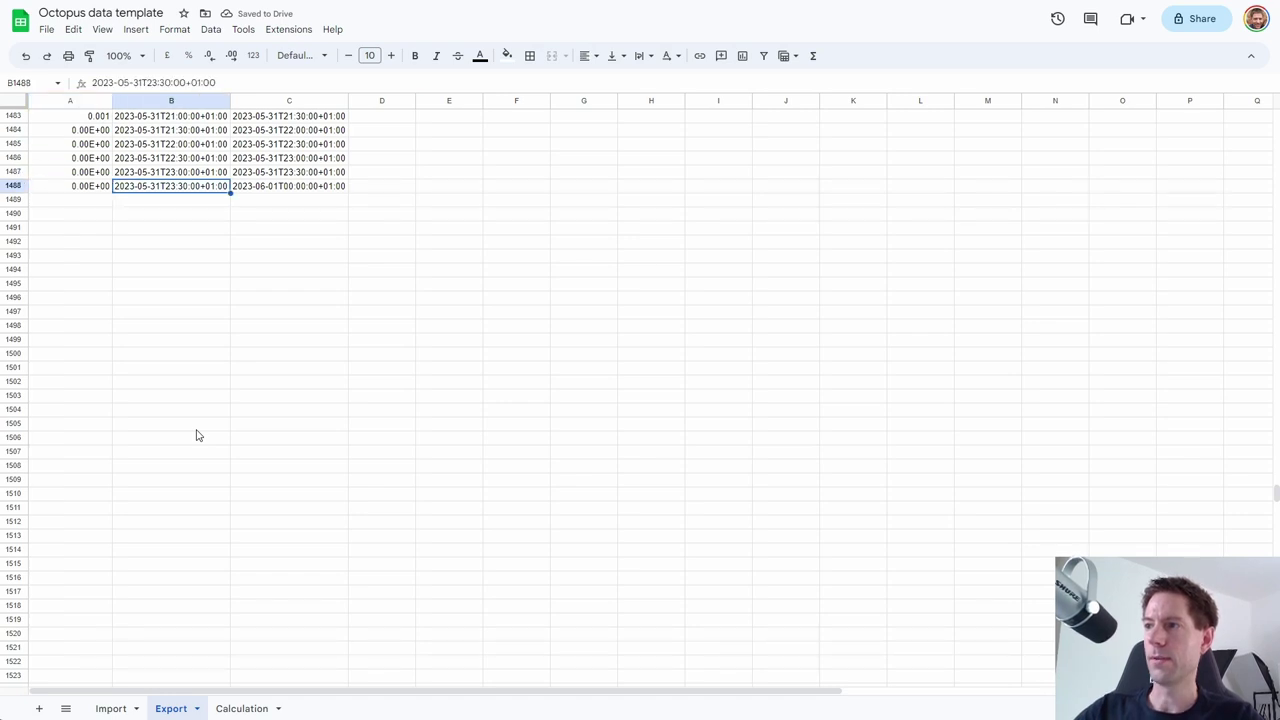
{"action": "left_click", "coordinate": [215, 397]}
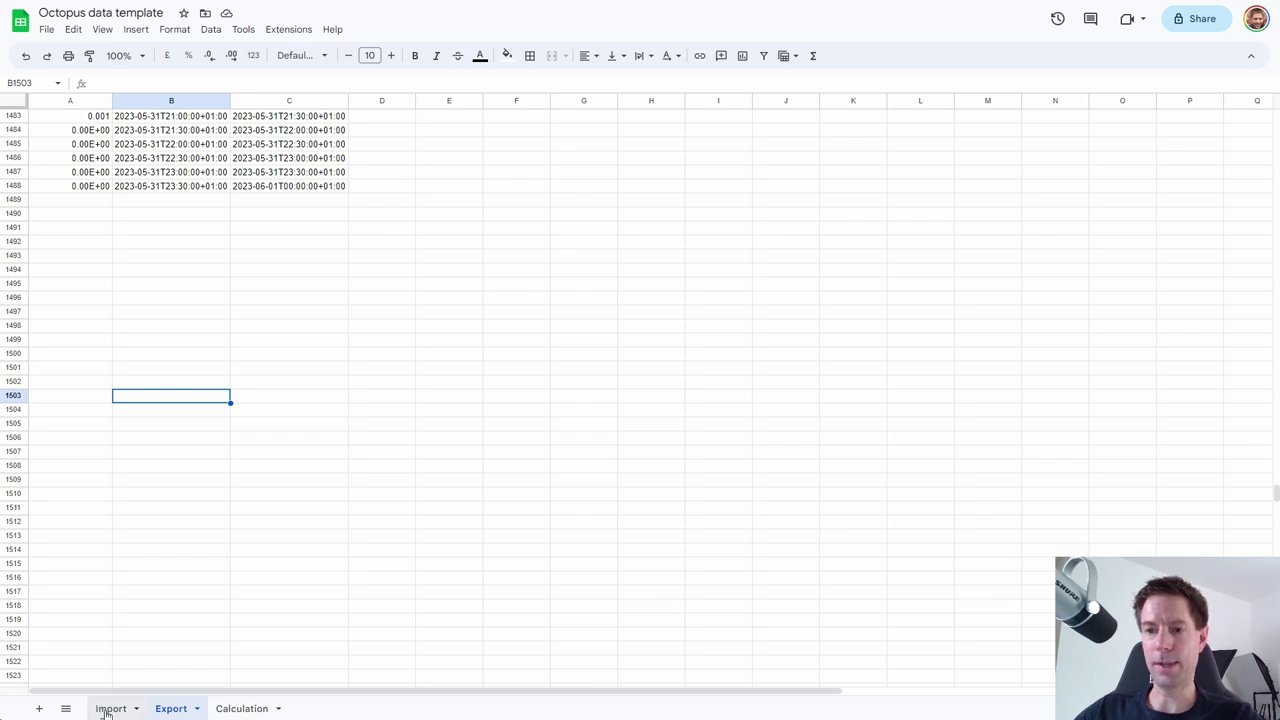
- Compare the first Start reference in cell A3 of the Calculation sheet with its source timestamp in the Import sheet
{"action": "left_click", "coordinate": [240, 709]}
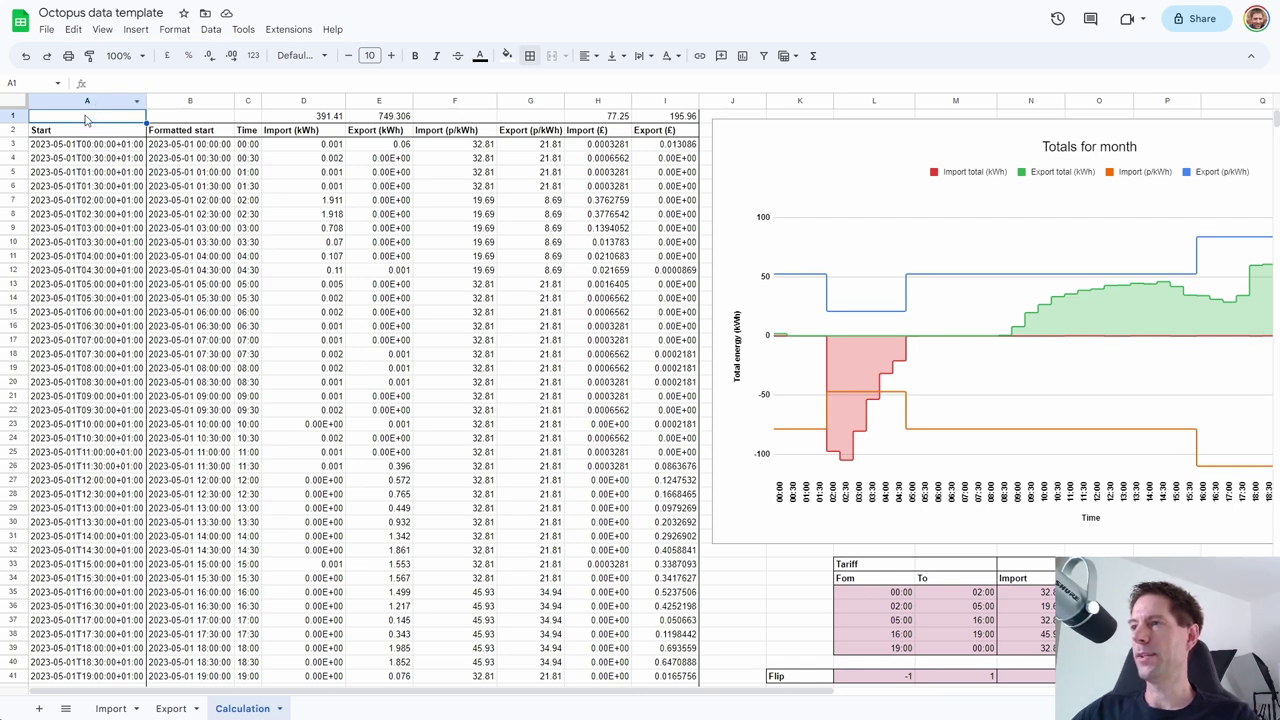
{"action": "left_click", "coordinate": [87, 146]}
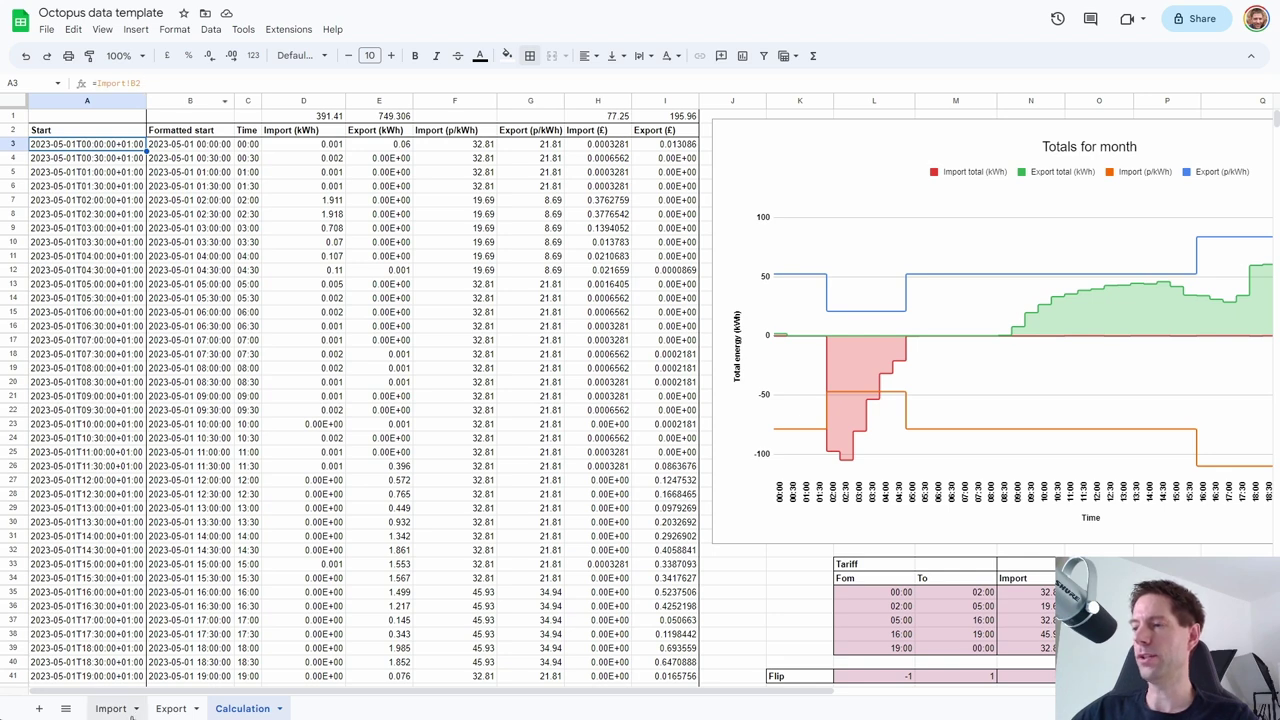
{"action": "left_click", "coordinate": [111, 708]}
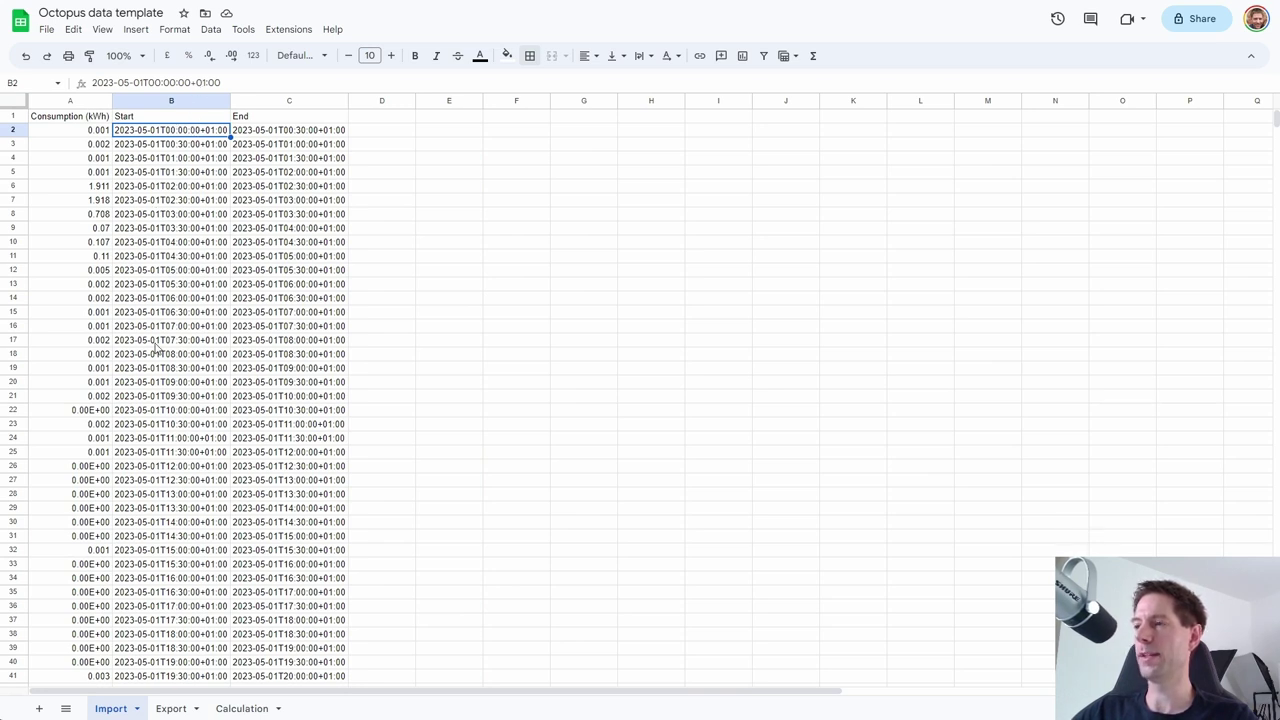
{"action": "left_click", "coordinate": [241, 708]}
- Inspect the Calculation sheet's first Formatted start and Import (kWh) formulas, tracing the import value to cell A2 of the Import sheet
{"action": "left_click", "coordinate": [191, 148]}
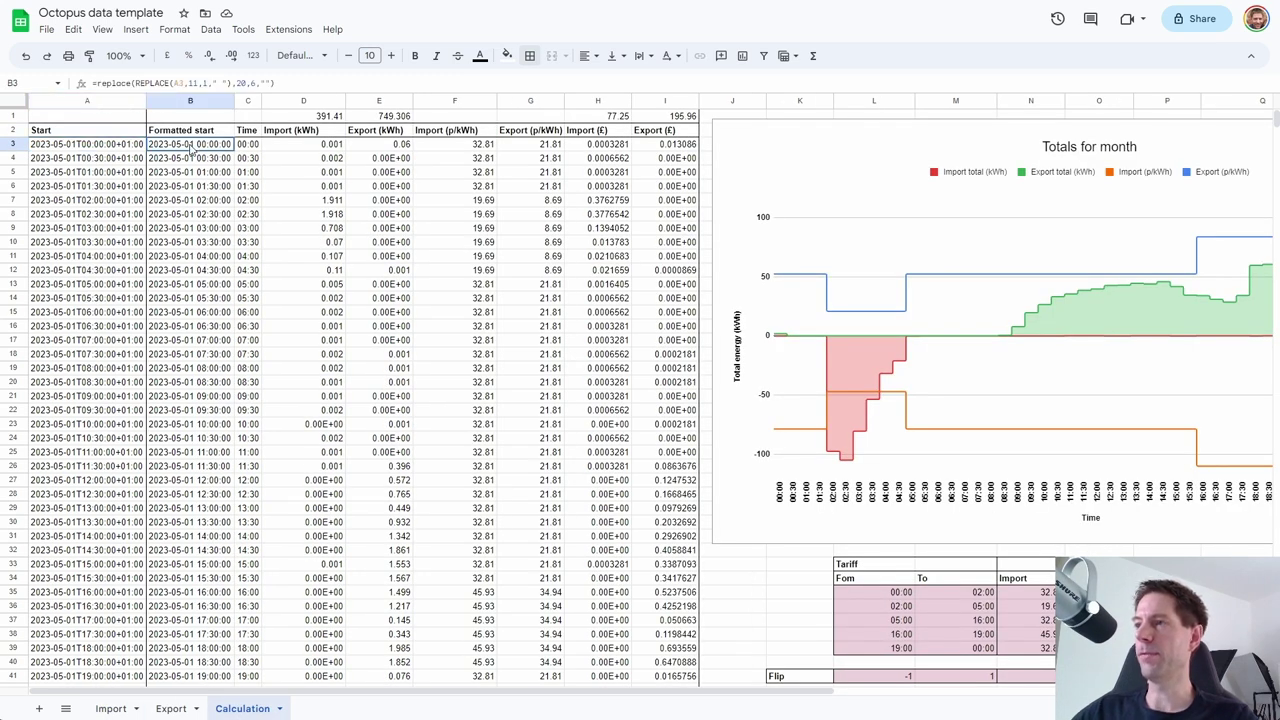
{"action": "left_click", "coordinate": [318, 148]}
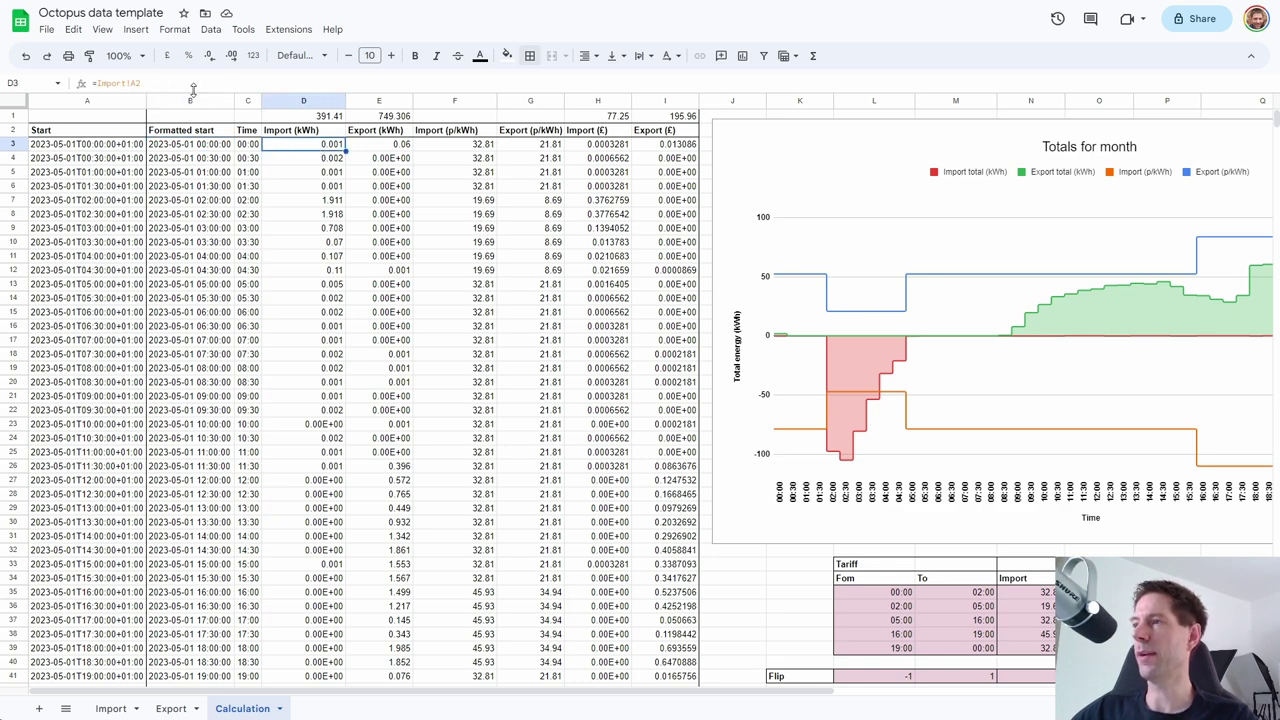
{"action": "left_click", "coordinate": [110, 709]}
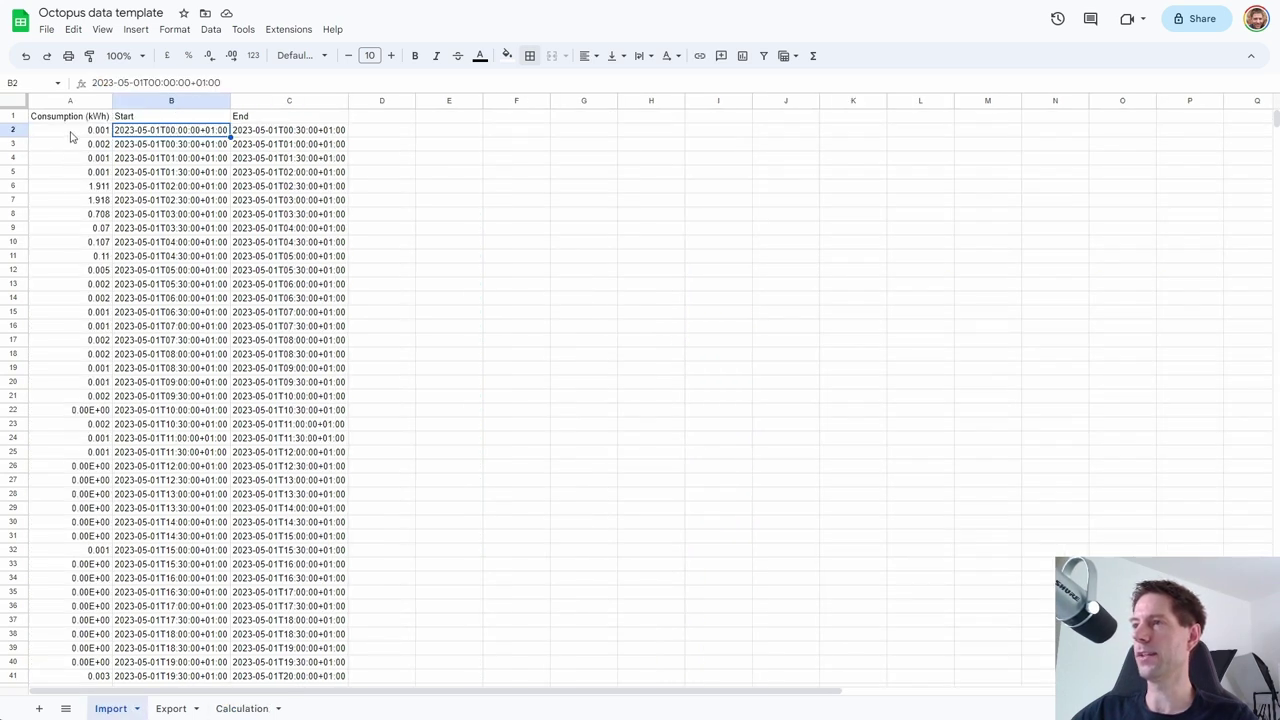
{"action": "left_click", "coordinate": [70, 131]}
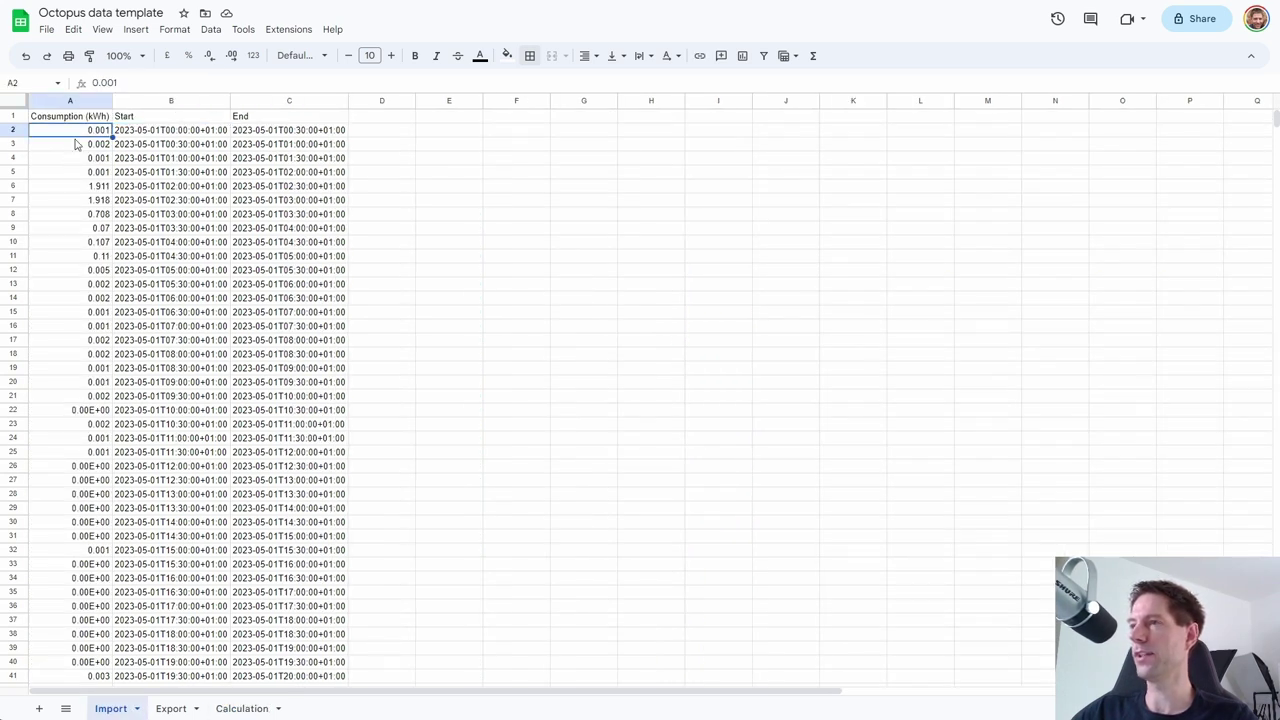
{"action": "left_click", "coordinate": [240, 709]}
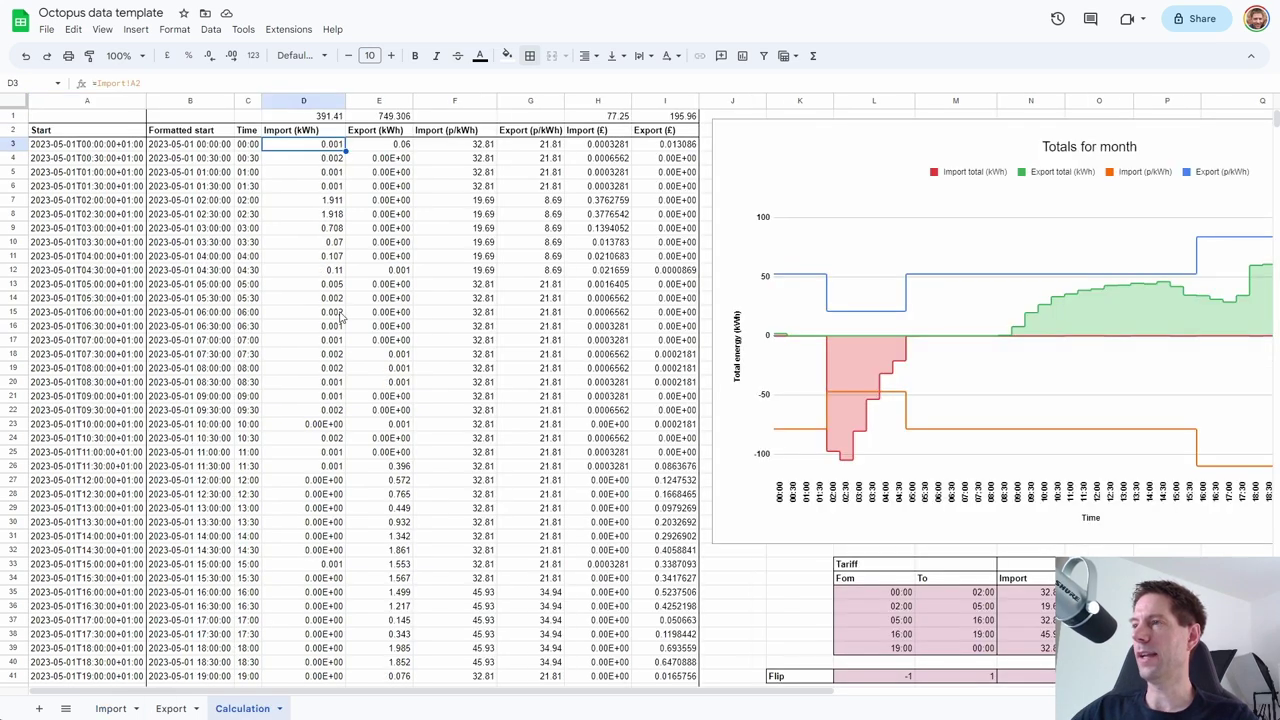
- Trace the first Export (kWh) formula in cell E3 of the Calculation sheet to cell A2 of the Export sheet
{"action": "left_click", "coordinate": [373, 147]}
{"action": "left_click", "coordinate": [148, 84]}
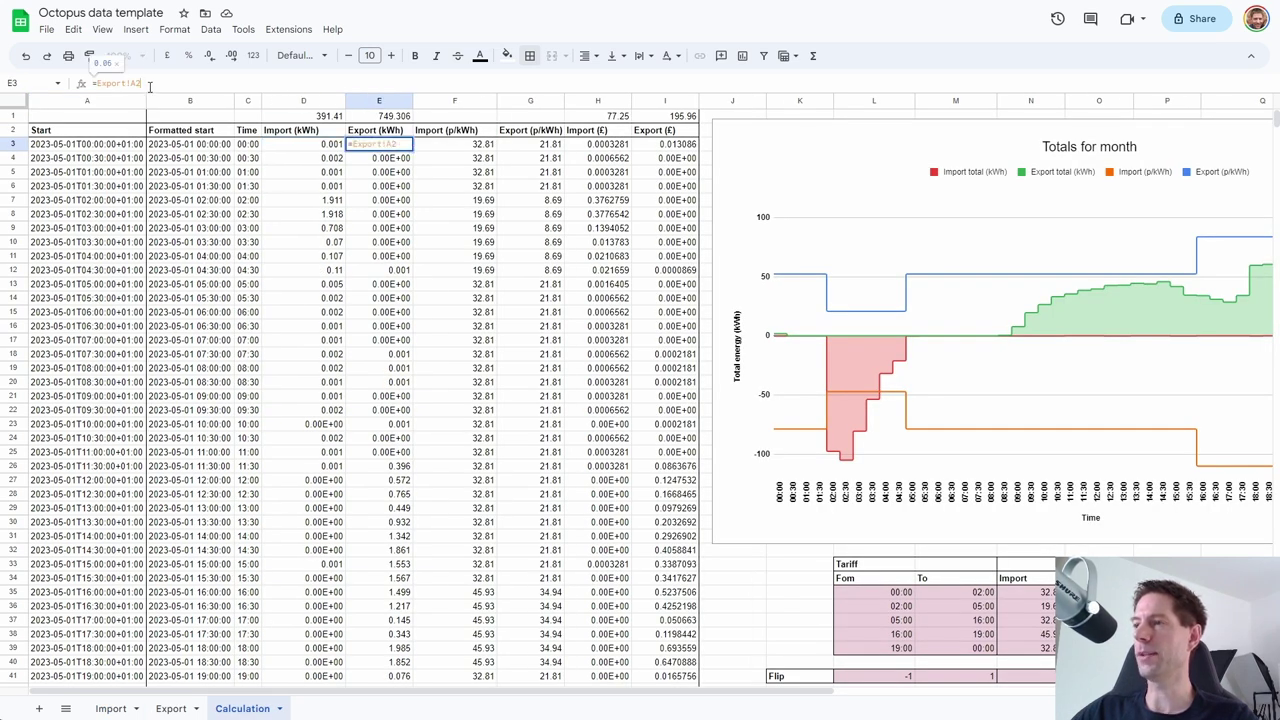
{"action": "left_click", "coordinate": [171, 709]}
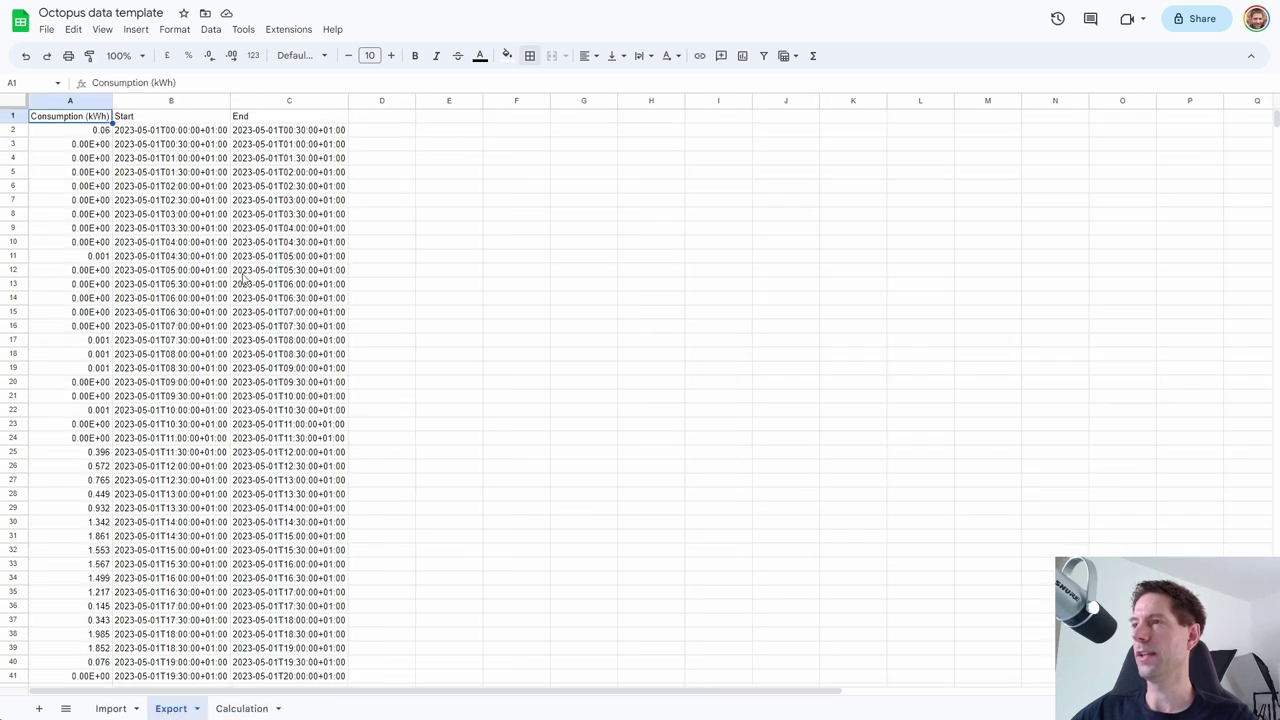
{"action": "left_click", "coordinate": [97, 132]}
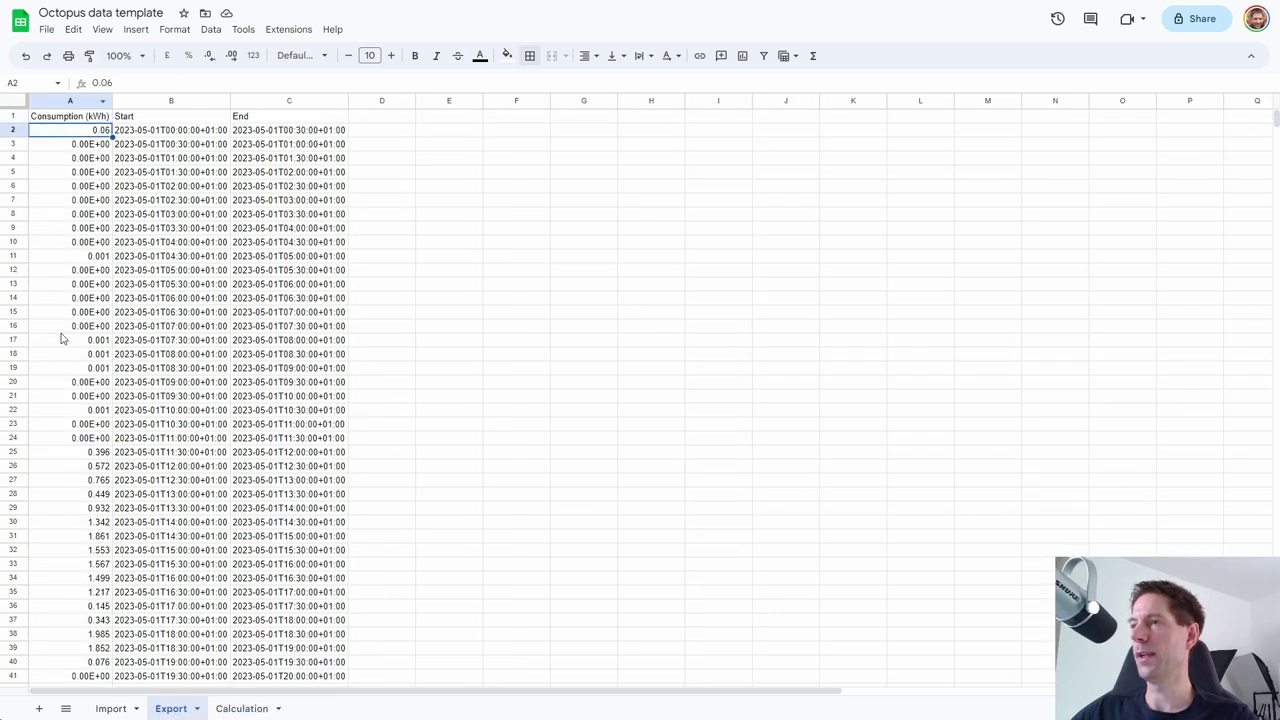
{"action": "left_click", "coordinate": [242, 708]}
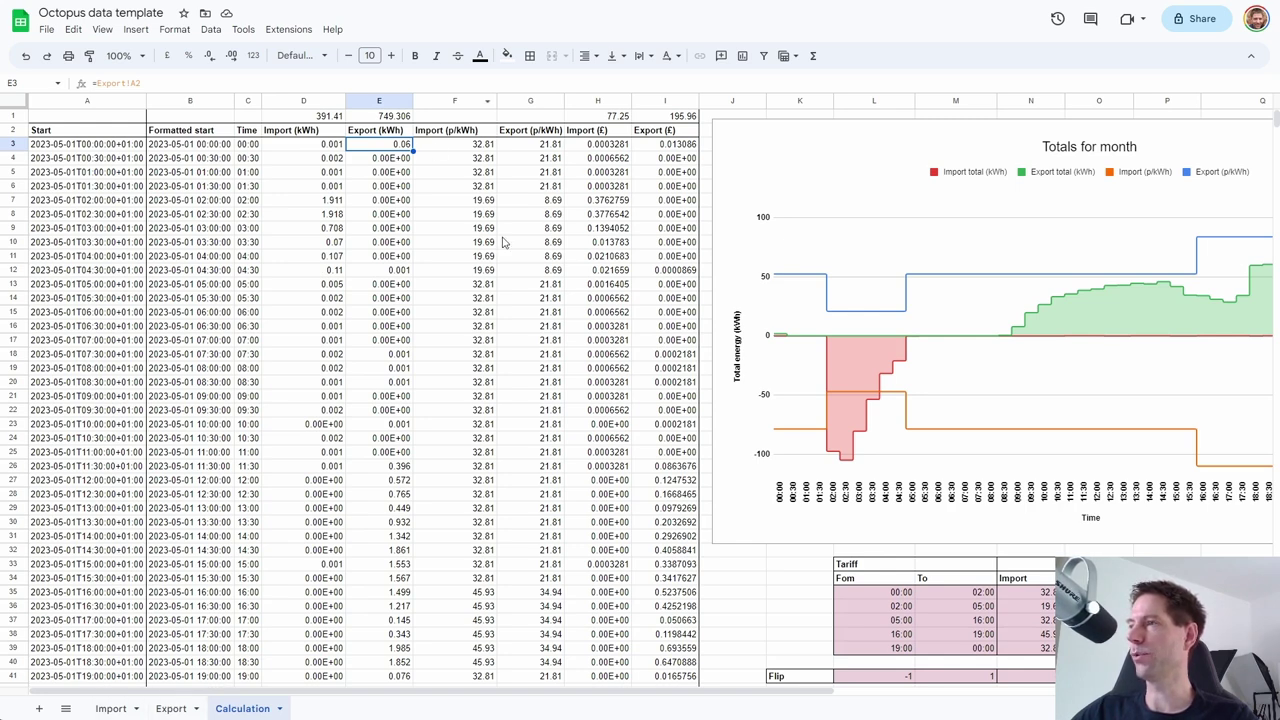
- Inspect the Start reference in A3 and the nested REPLACE formula that builds the Formatted start in B3
{"action": "left_click", "coordinate": [83, 147]}
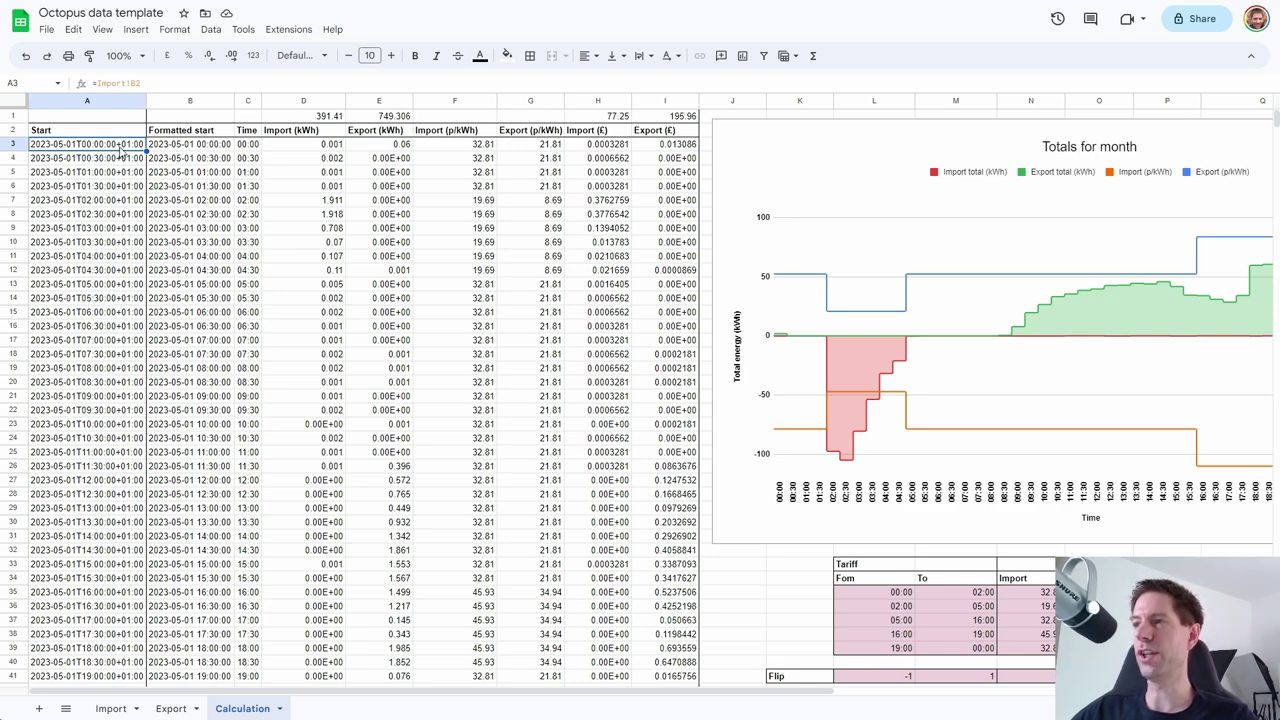
{"action": "left_click", "coordinate": [200, 148]}
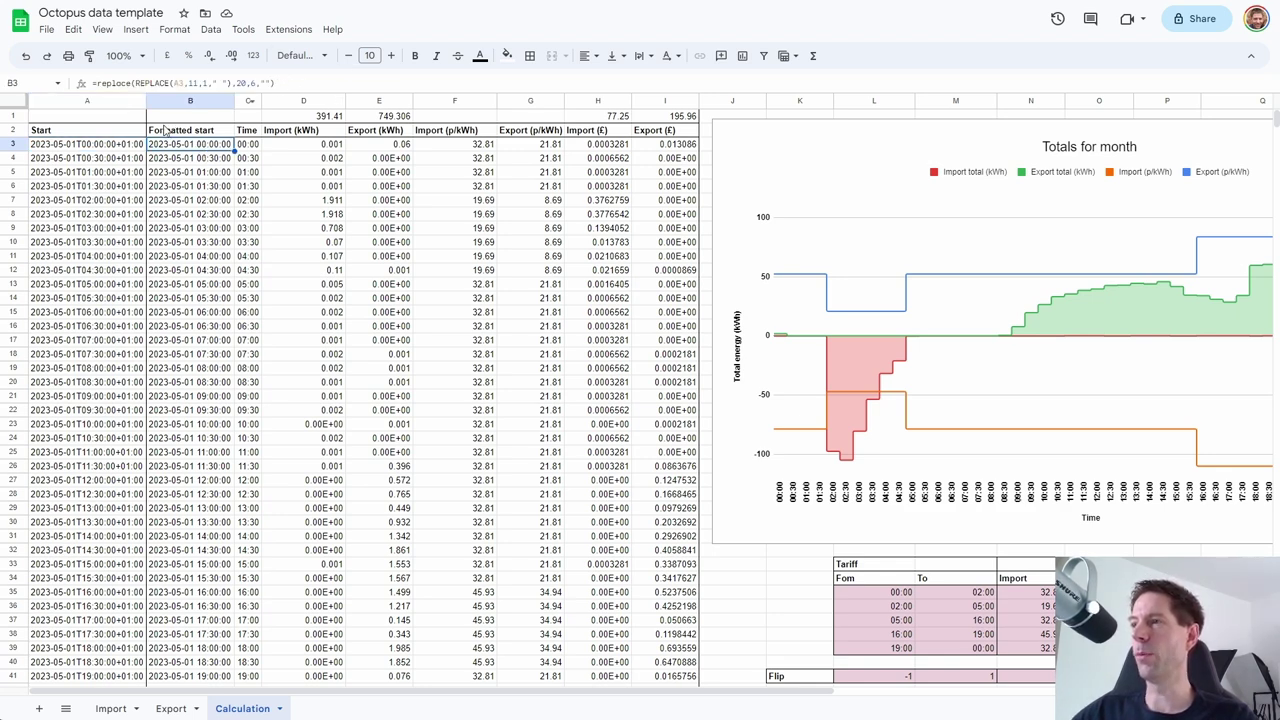
{"action": "left_click", "coordinate": [294, 82]}
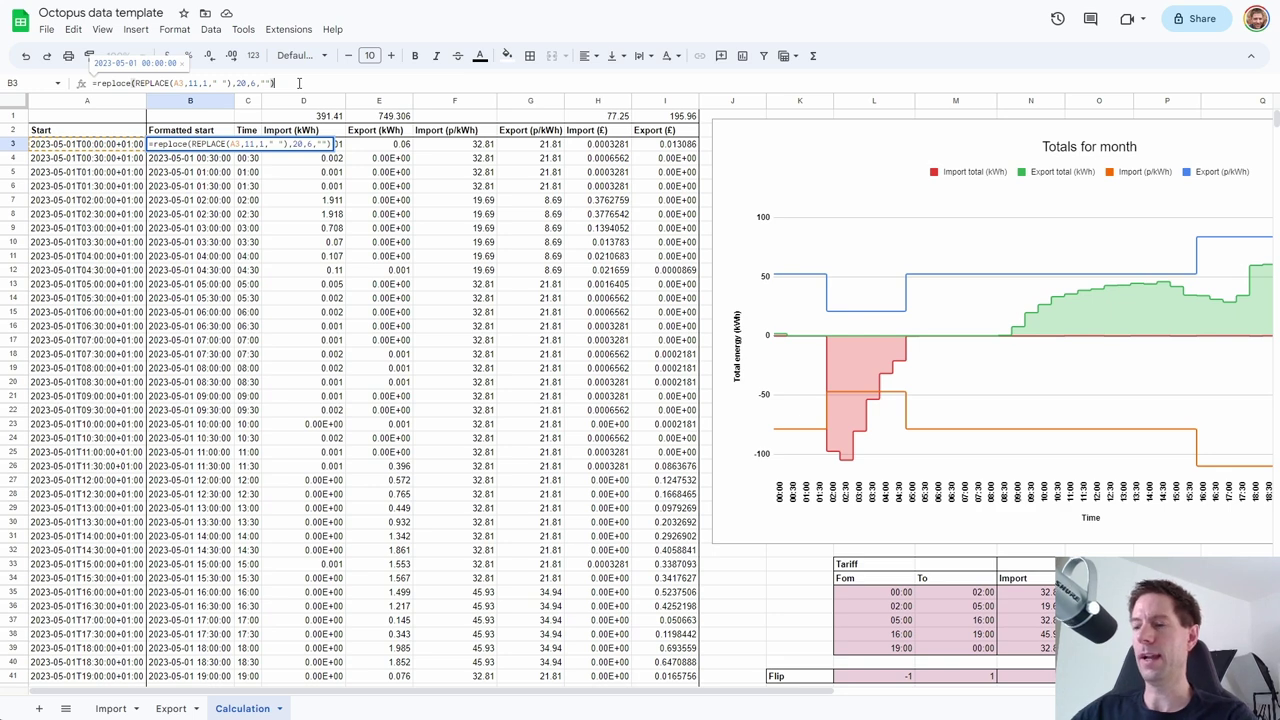
{"action": "key", "text": "Return"}
{"action": "left_click", "coordinate": [172, 146]}
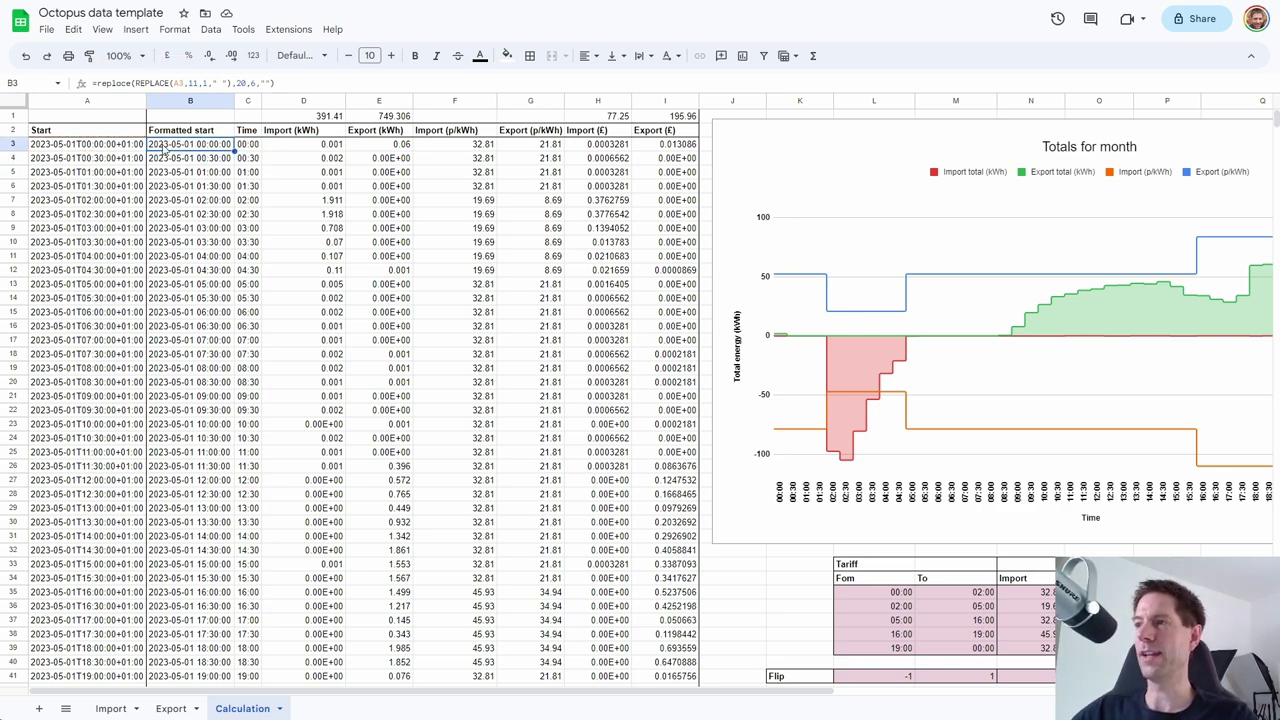
- Inspect the Time formula in cell C3 that extracts the hour and minute from the formatted start
{"action": "left_click", "coordinate": [250, 146]}
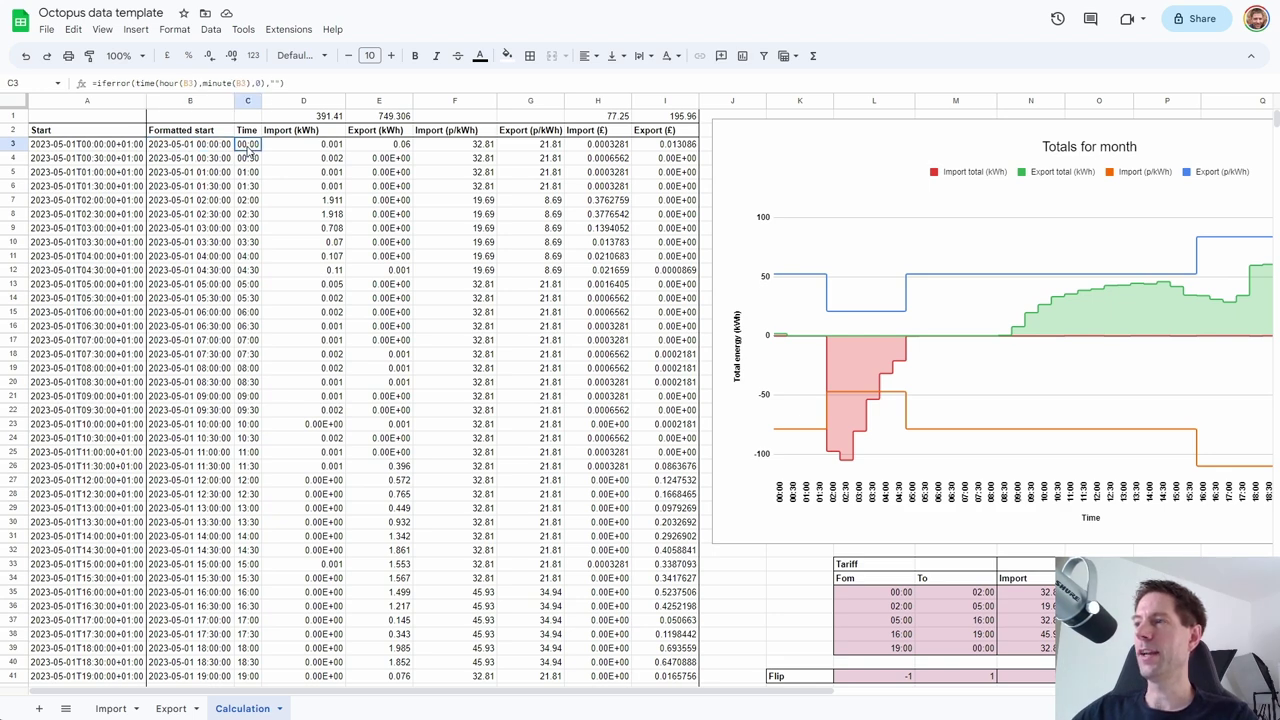
{"action": "left_click", "coordinate": [305, 82]}
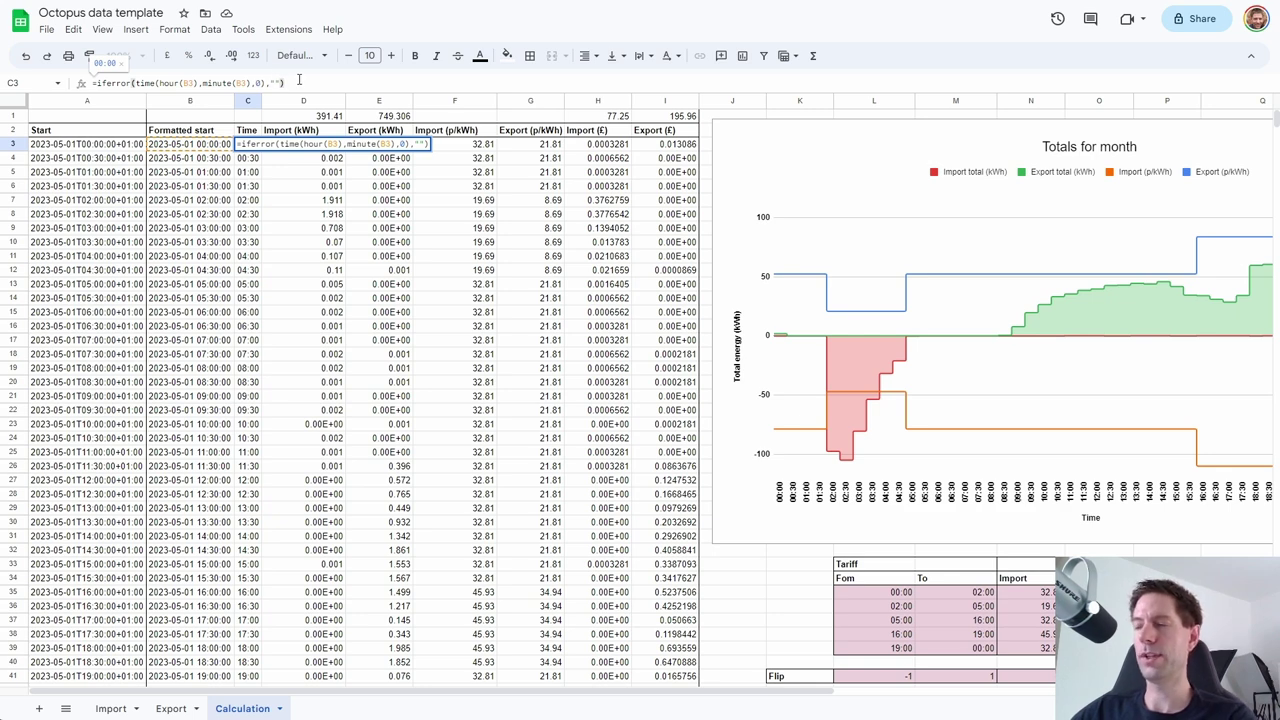
{"action": "key", "text": "Return"}
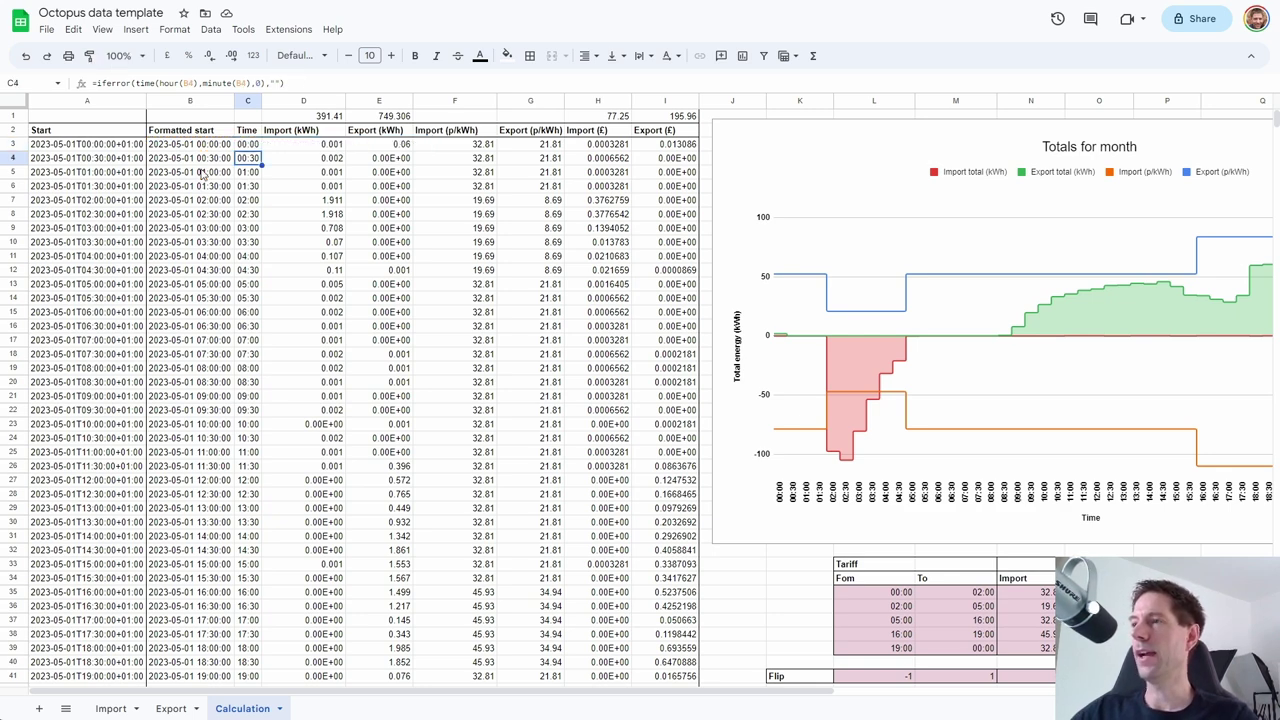
- Examine the end of the Calculation sheet's data to check how far the Start formulas extend and which May rows they cover
{"action": "left_click", "coordinate": [89, 176]}
{"action": "key", "text": "ctrl+Down"}
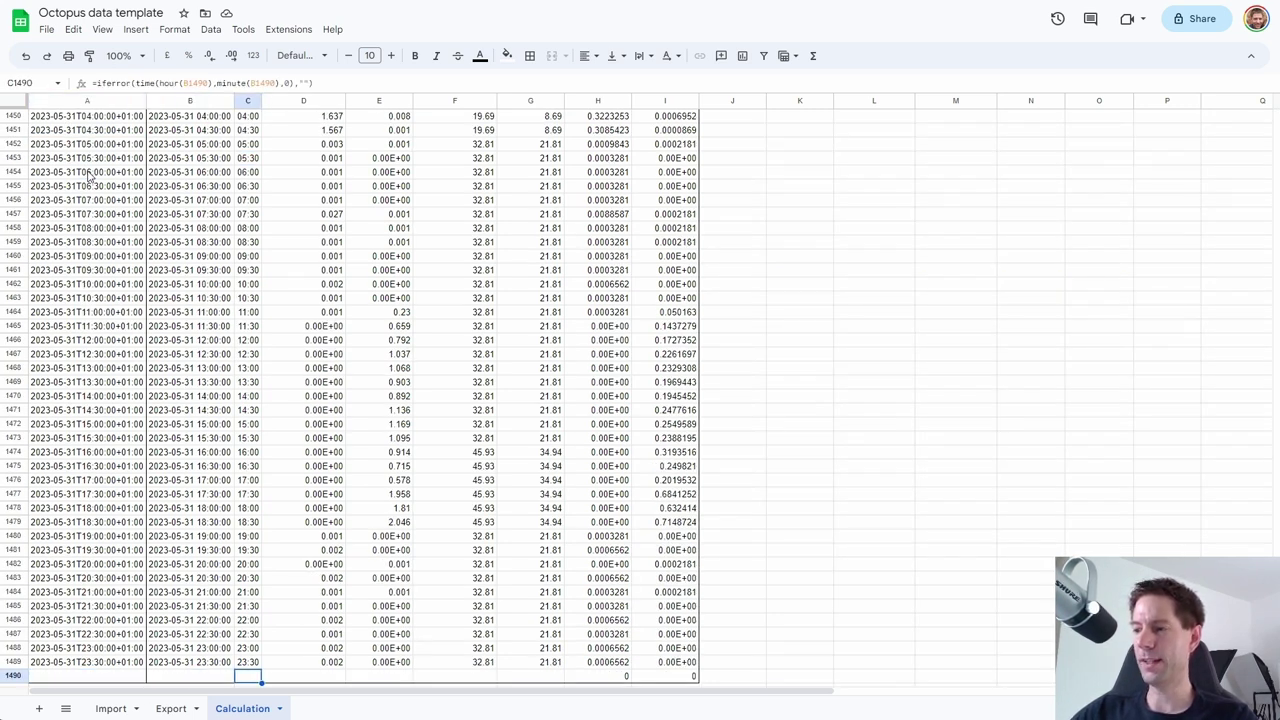
{"action": "key", "text": "Up"}
{"action": "key", "text": "Down"}
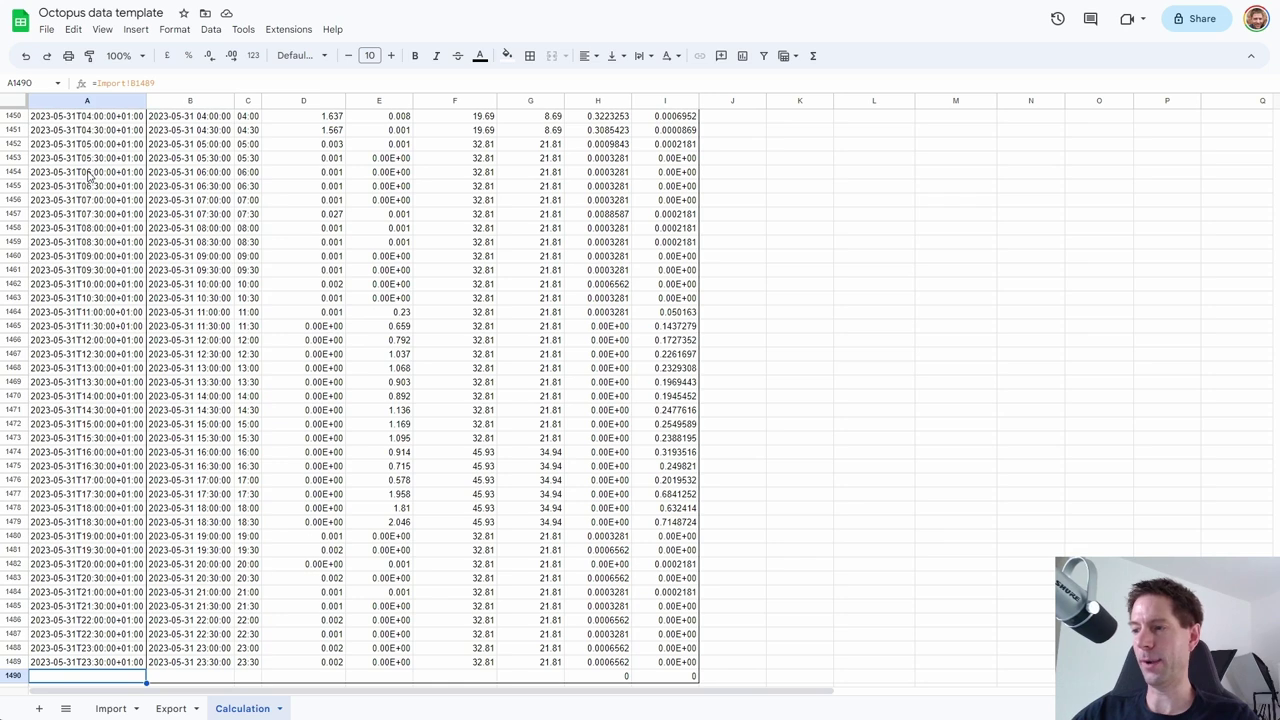
{"action": "key", "text": "Up"}
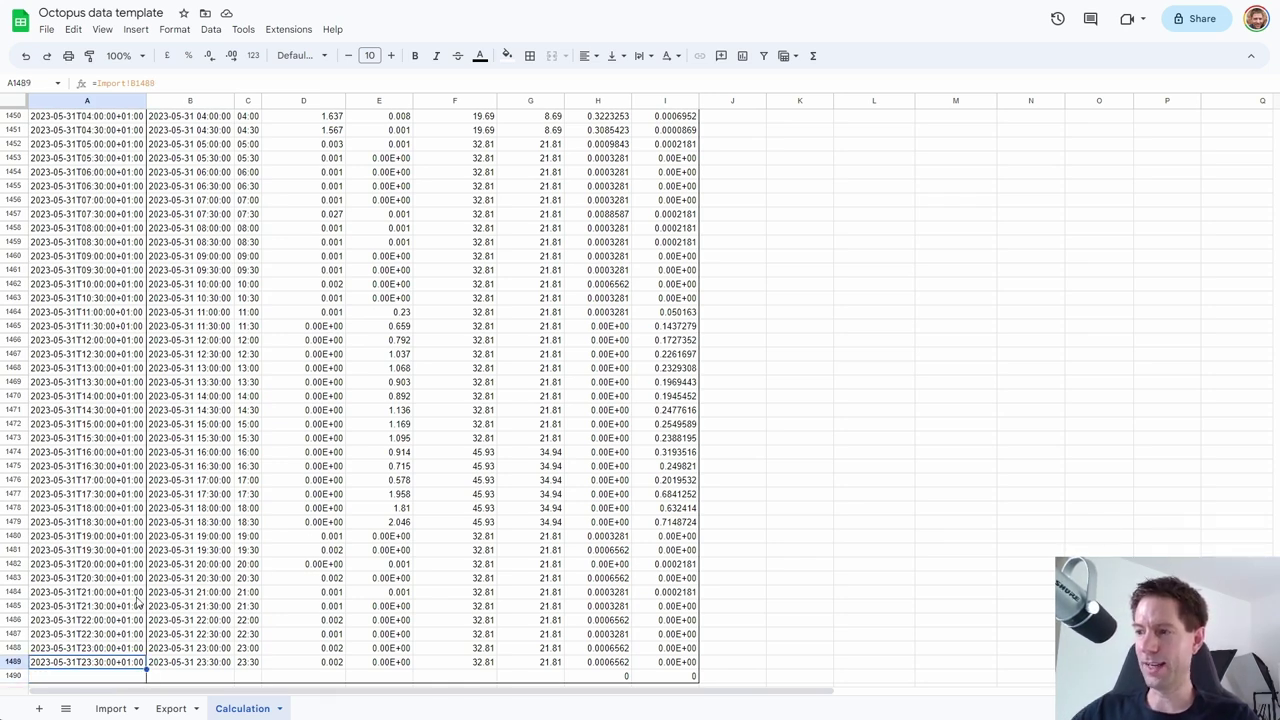
{"action": "scroll", "coordinate": [138, 602], "scroll_direction": "up", "scroll_amount": 5}
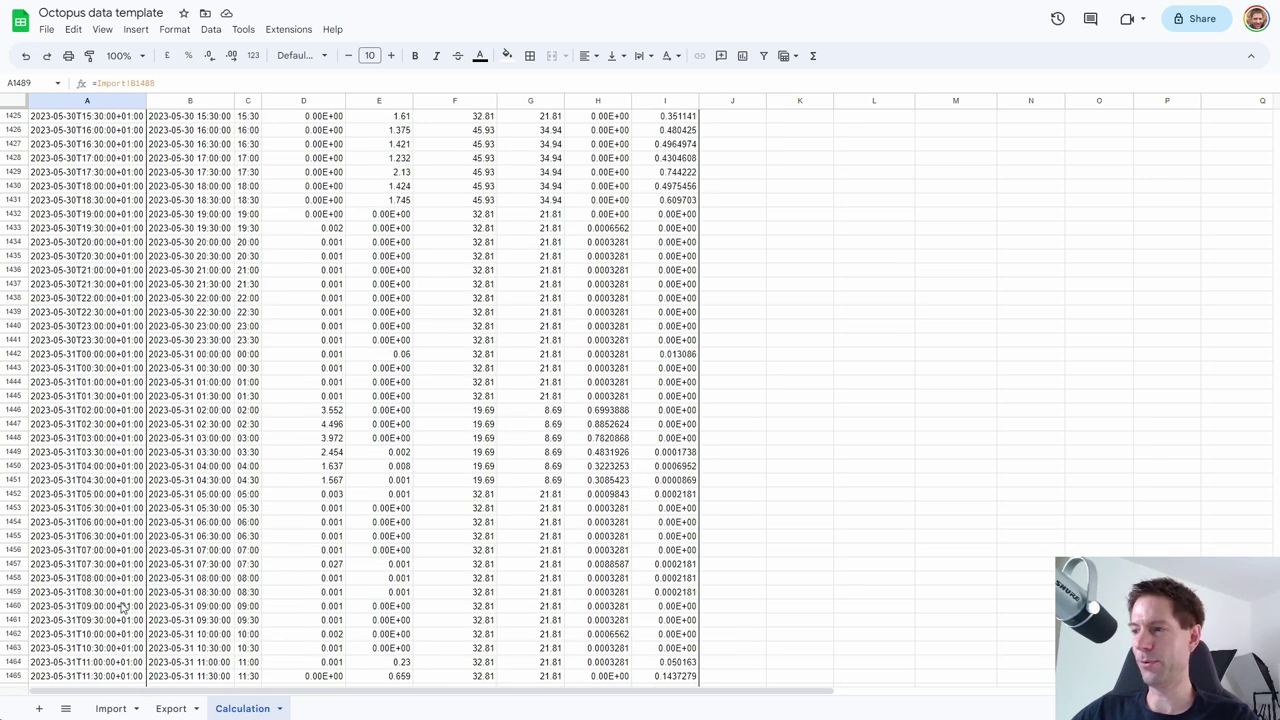
{"action": "scroll", "coordinate": [122, 607], "scroll_direction": "up", "scroll_amount": 1}
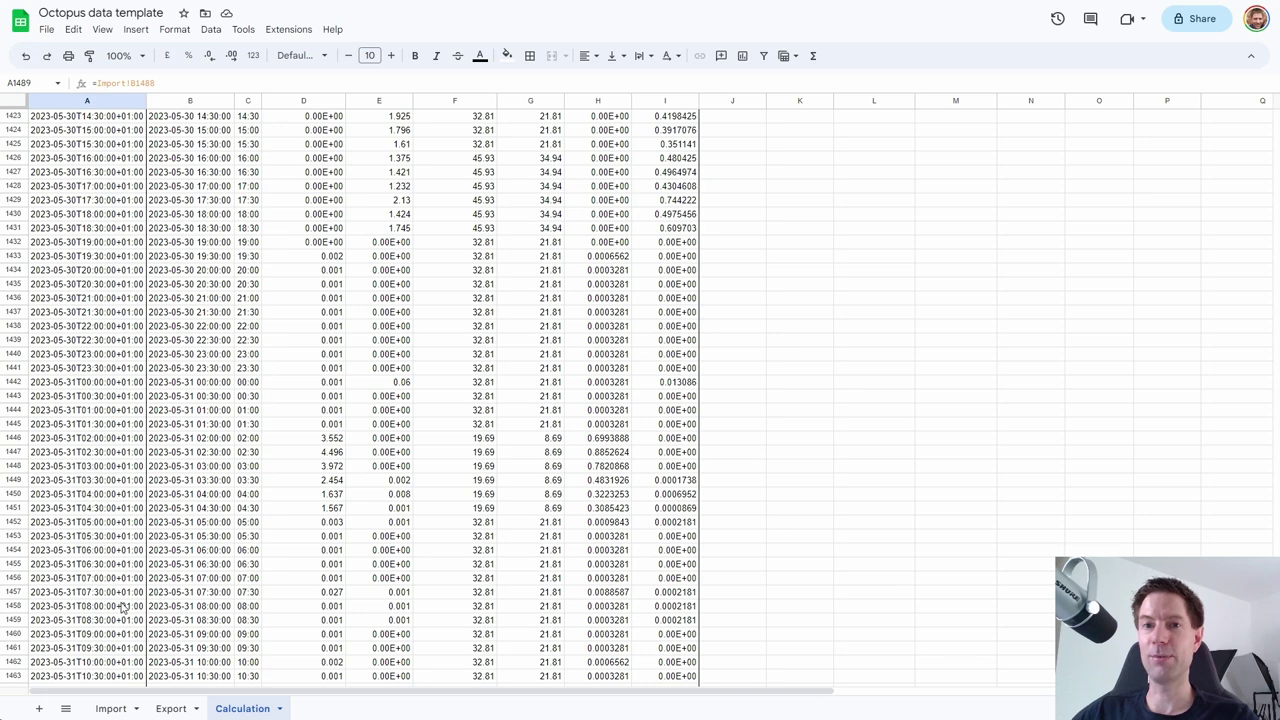
{"action": "scroll", "coordinate": [122, 607], "scroll_direction": "down", "scroll_amount": 6}
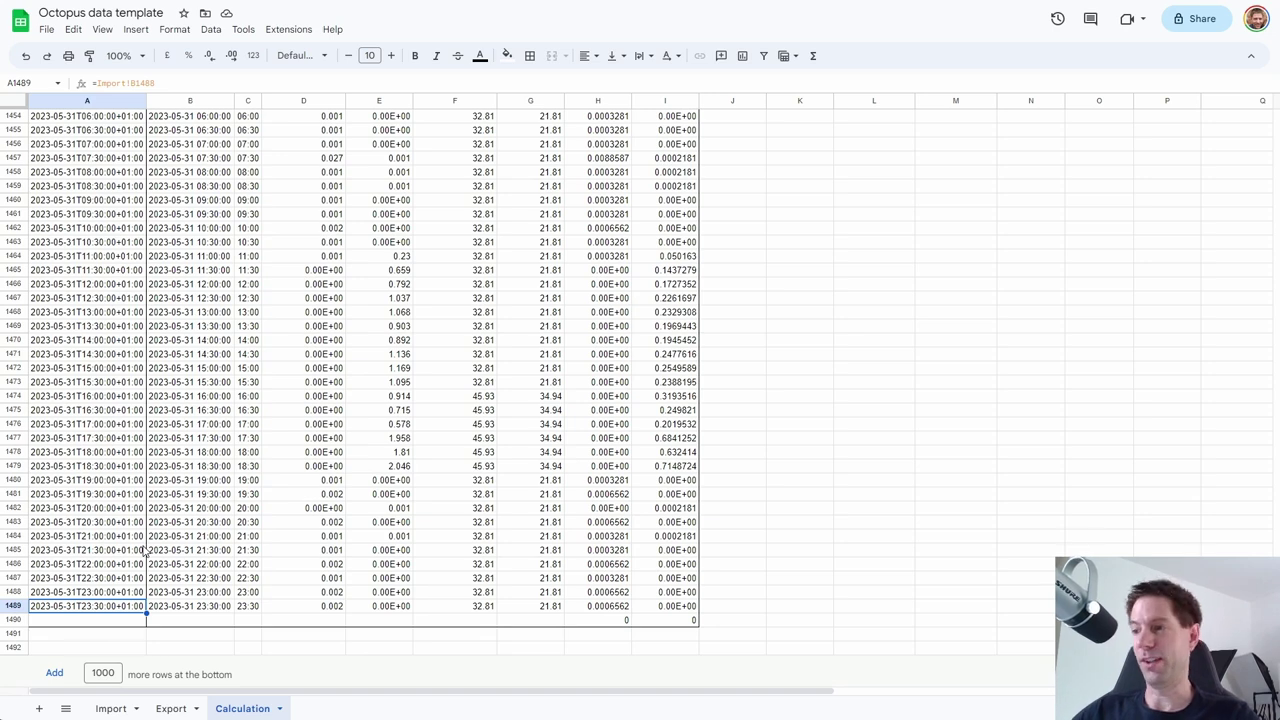
{"action": "scroll", "coordinate": [145, 551], "scroll_direction": "up", "scroll_amount": 3}
{"action": "scroll", "coordinate": [147, 563], "scroll_direction": "down", "scroll_amount": 3}
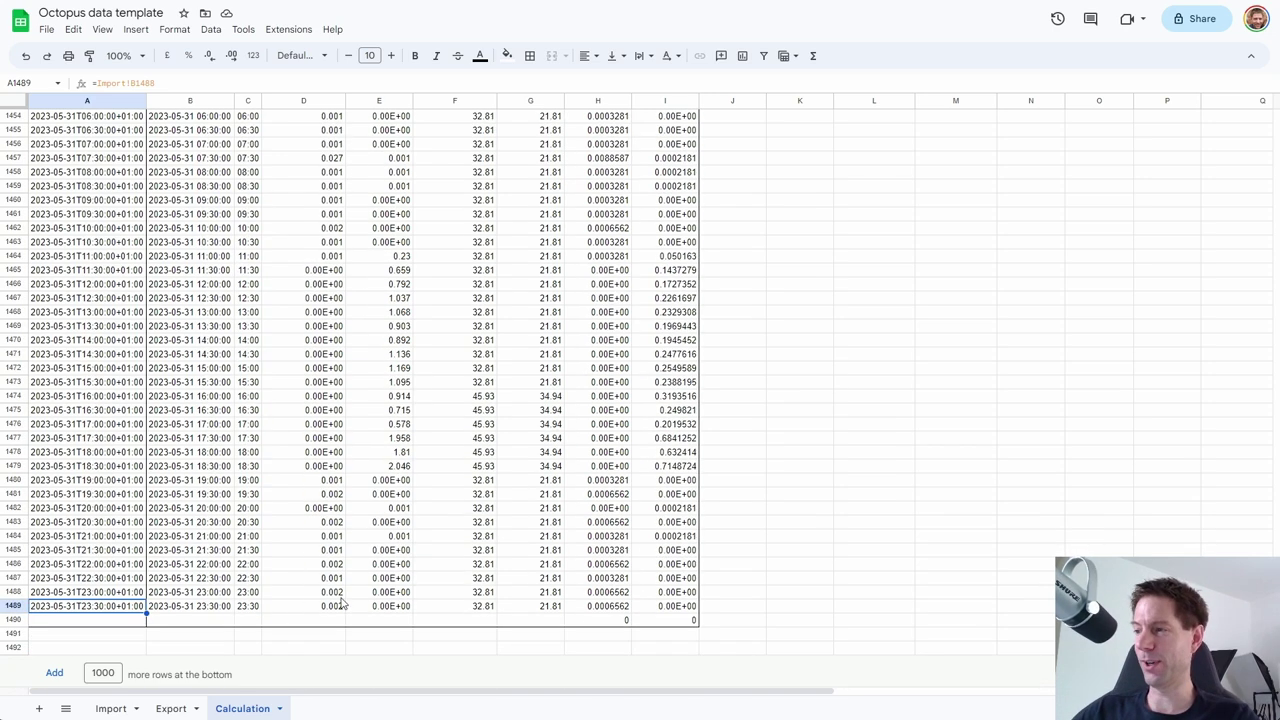
- Inspect the Import (kWh), Export (kWh) and Import (p/kWh) formulas in the blank final row 1490
{"action": "left_click", "coordinate": [315, 620]}
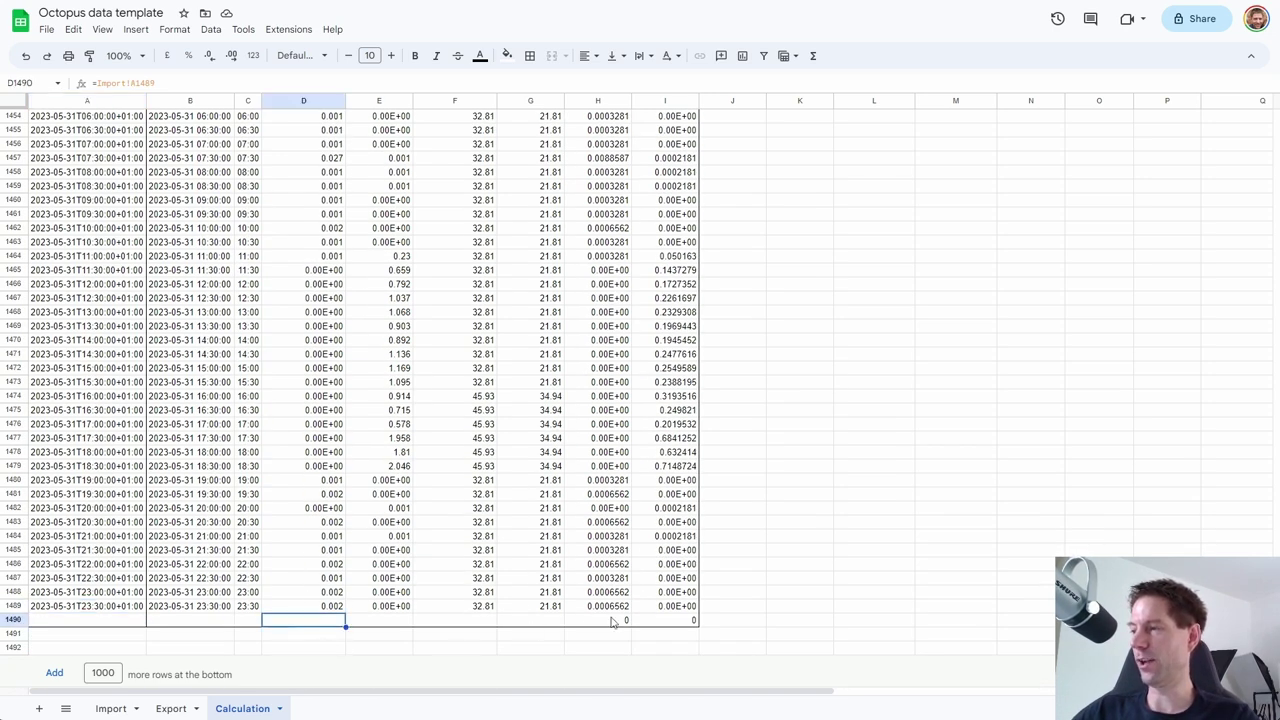
{"action": "left_click", "coordinate": [403, 624]}
{"action": "left_click", "coordinate": [463, 622]}
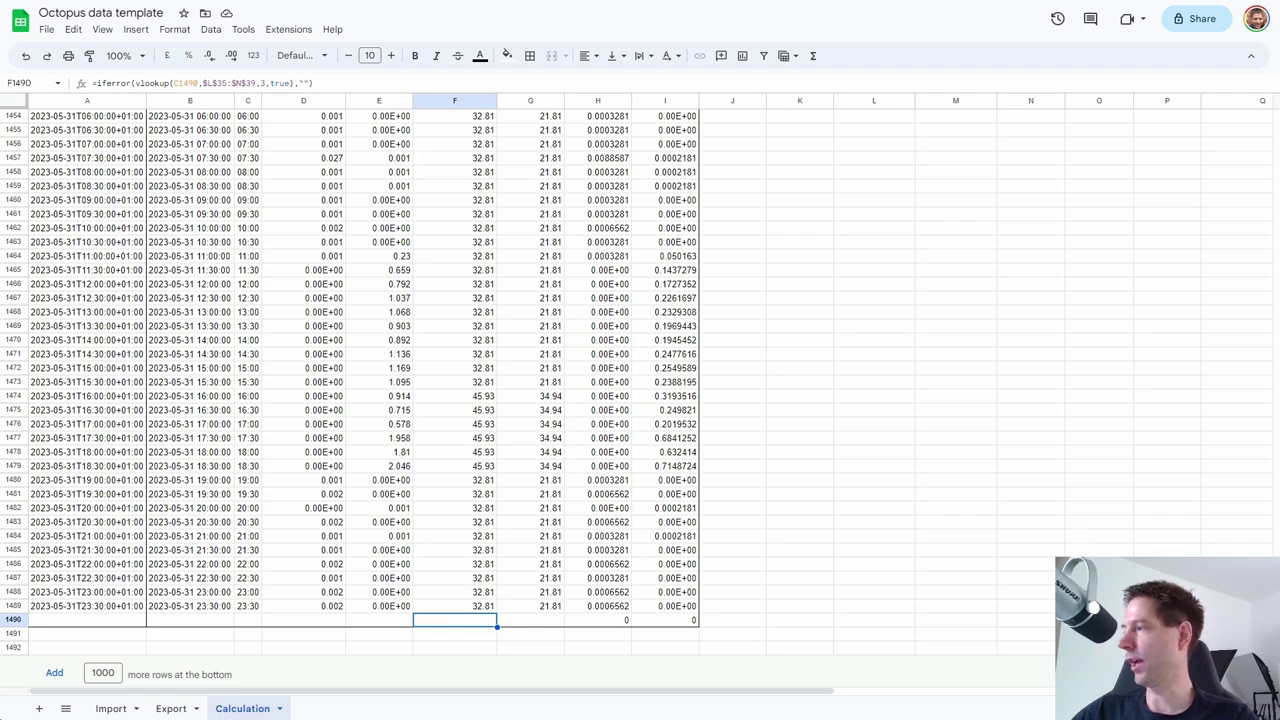
- Examine the first half-hourly import and export kWh values, their p/kWh rates and the Flux tariff table in the Calculation sheet
{"action": "scroll", "coordinate": [461, 333], "scroll_direction": "up", "scroll_amount": 20}
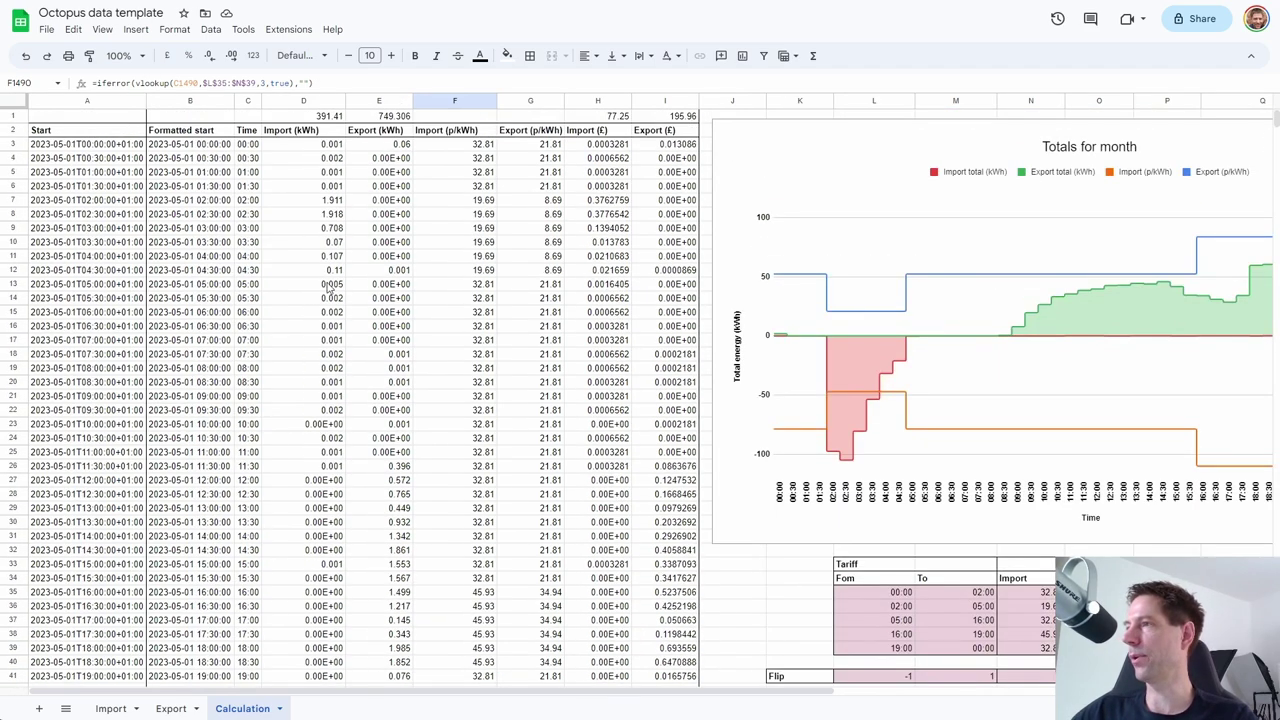
{"action": "left_click", "coordinate": [344, 163]}
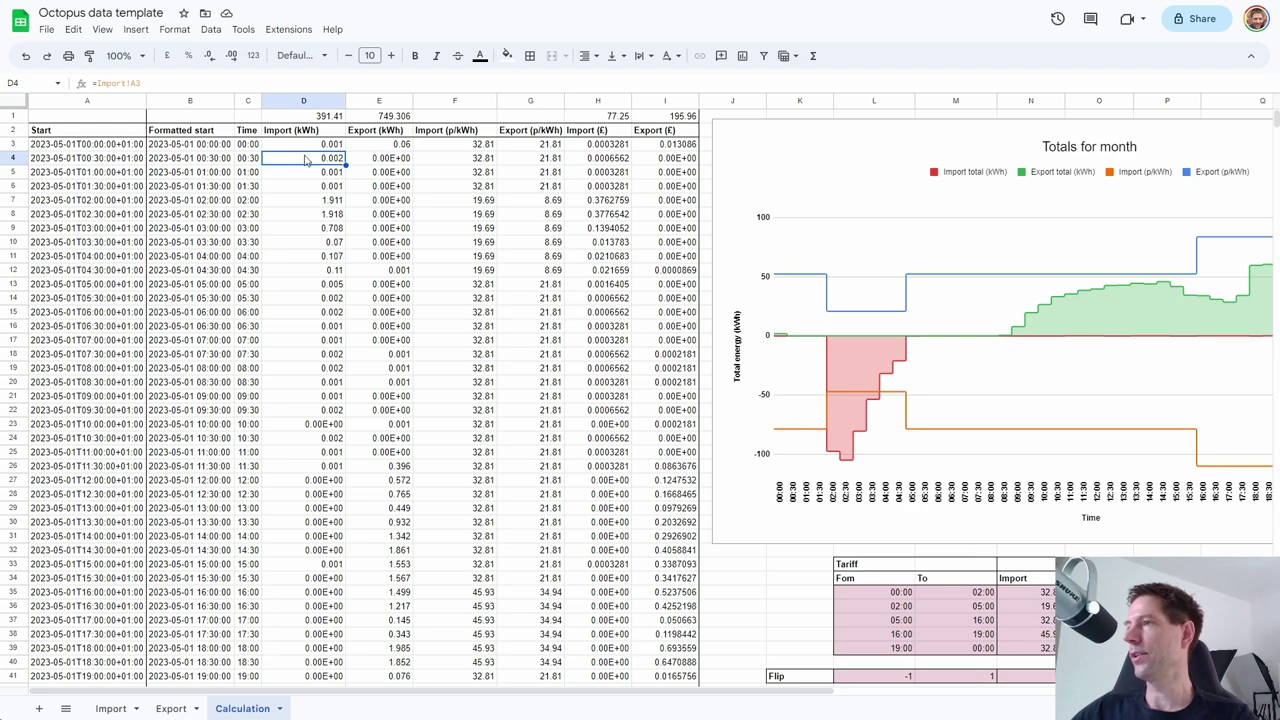
{"action": "left_click_drag", "start_coordinate": [291, 150], "coordinate": [389, 346]}
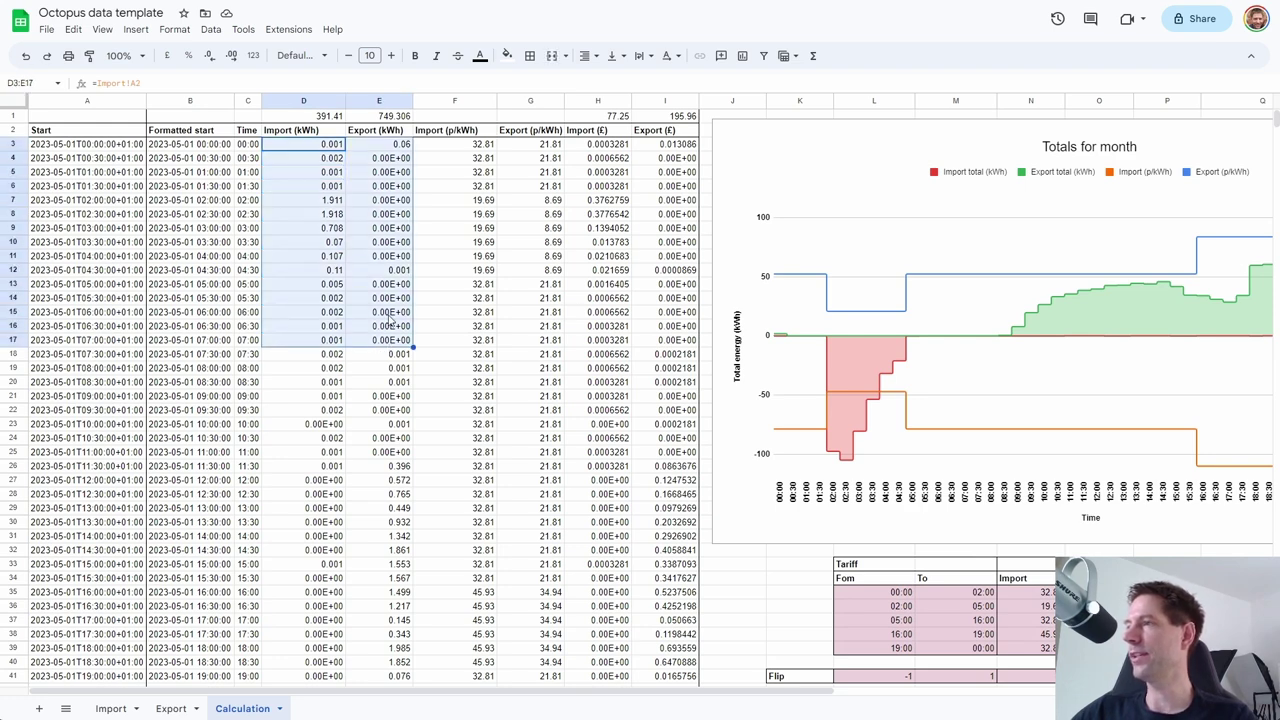
{"action": "left_click_drag", "start_coordinate": [453, 150], "coordinate": [524, 361]}
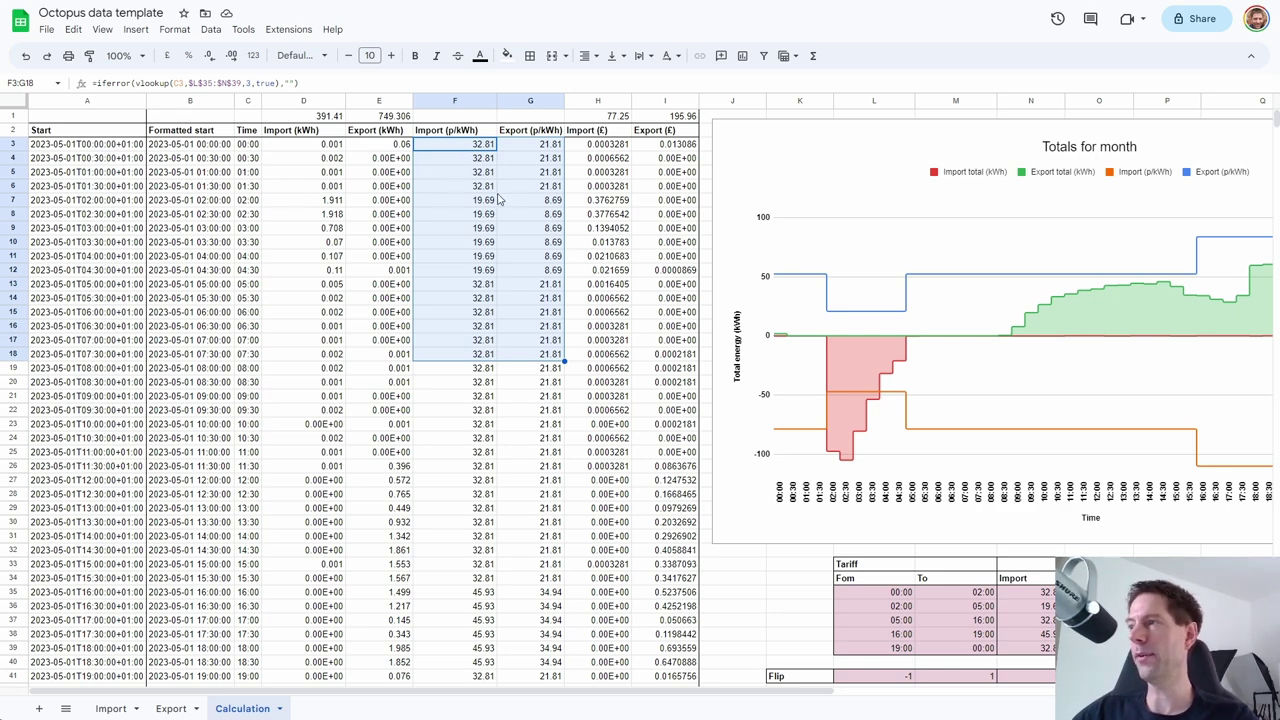
{"action": "scroll", "coordinate": [953, 547], "scroll_direction": "down", "scroll_amount": 1}
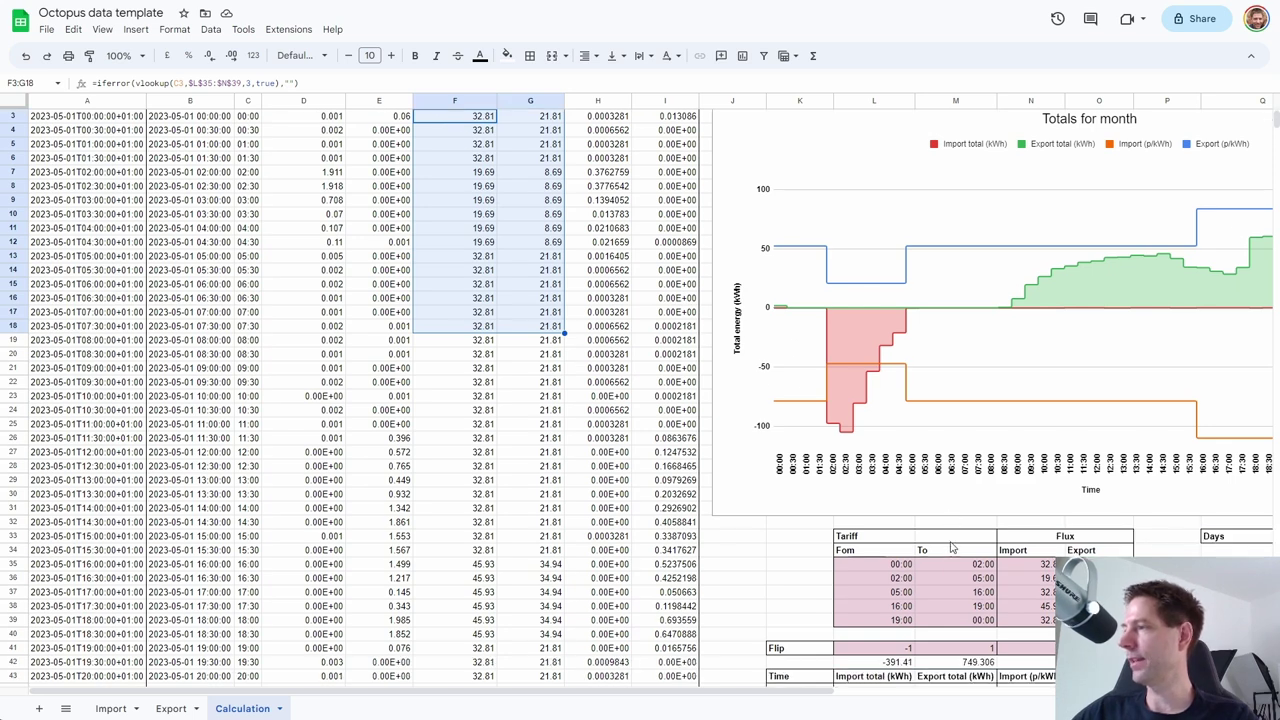
- Examine the Flux tariff table's From and To time bands and the Import and Export rate for each band
{"action": "scroll", "coordinate": [953, 547], "scroll_direction": "down", "scroll_amount": 2}
{"action": "left_click_drag", "start_coordinate": [887, 690], "coordinate": [1019, 690]}
{"action": "scroll", "coordinate": [686, 404], "scroll_direction": "down", "scroll_amount": 2}
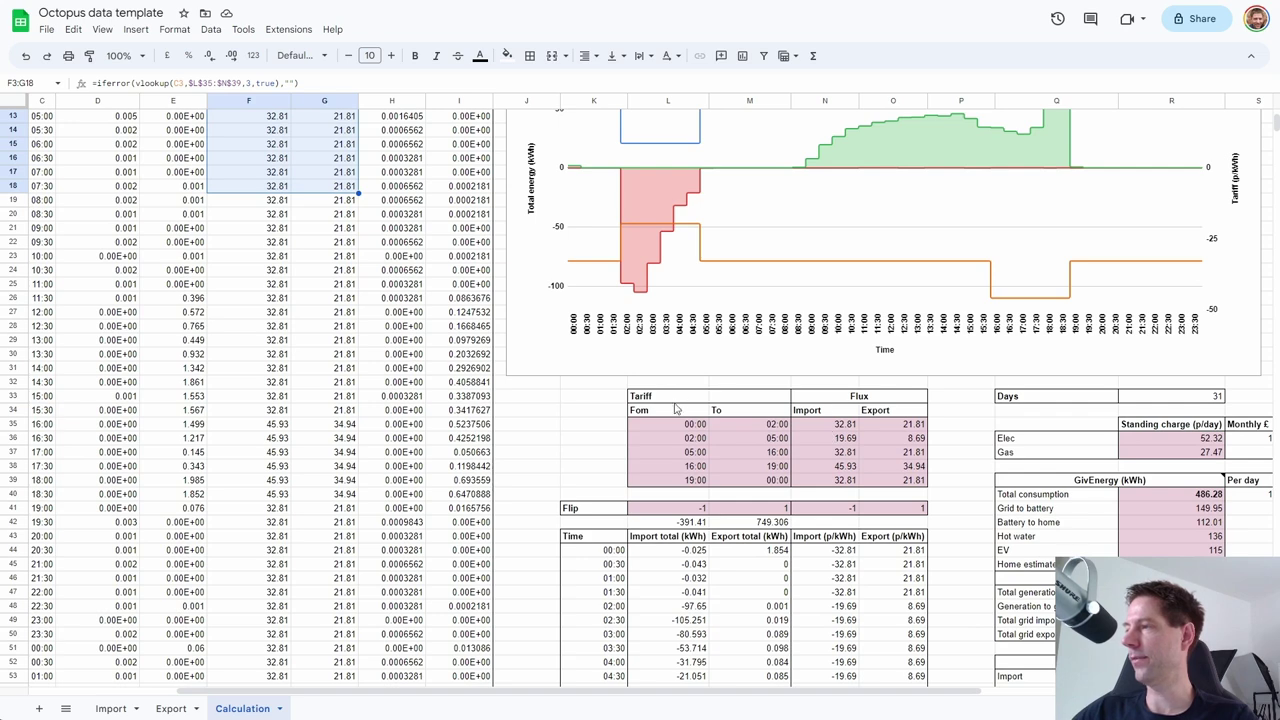
{"action": "left_click_drag", "start_coordinate": [668, 397], "coordinate": [900, 486]}
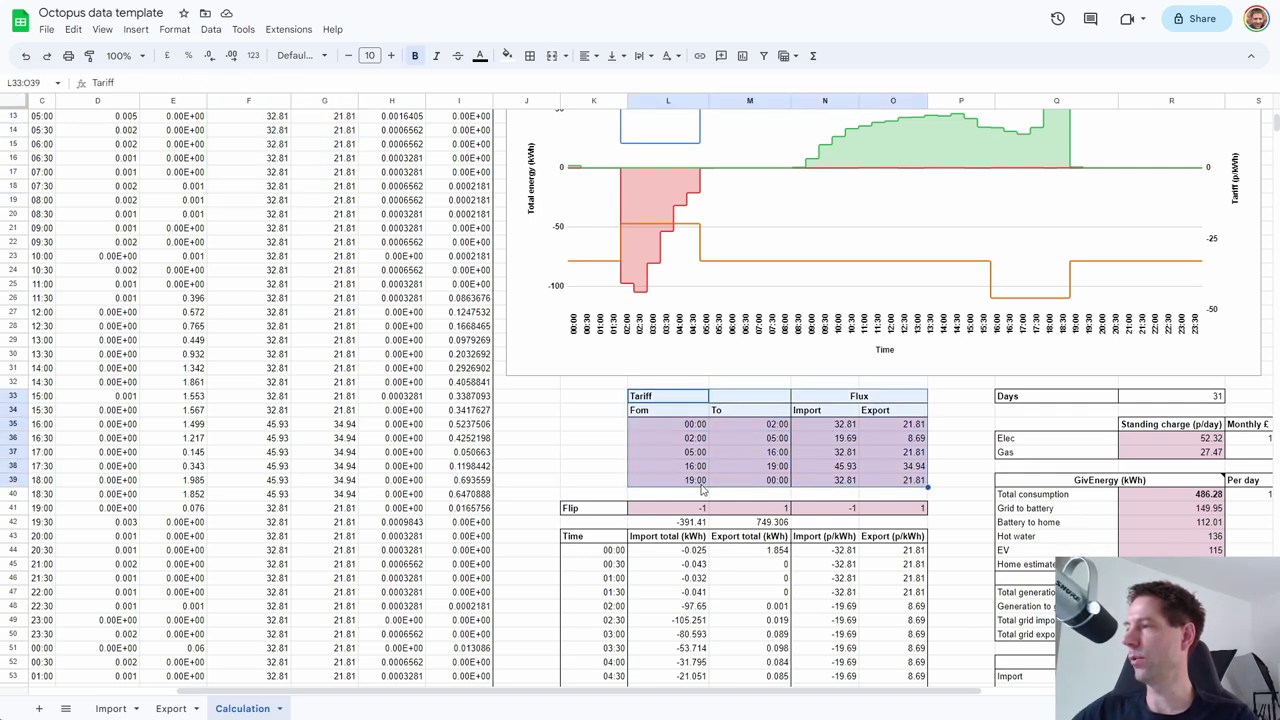
{"action": "left_click", "coordinate": [588, 430]}
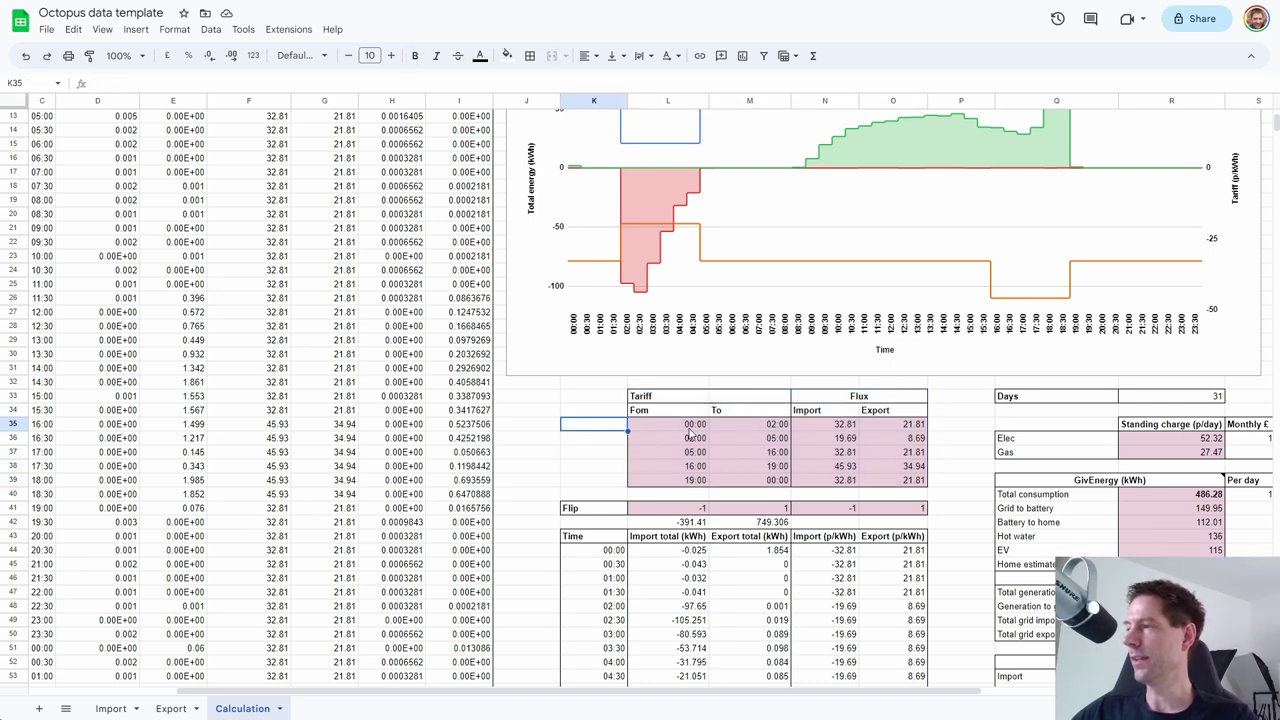
{"action": "left_click", "coordinate": [677, 428]}
{"action": "left_click", "coordinate": [762, 430]}
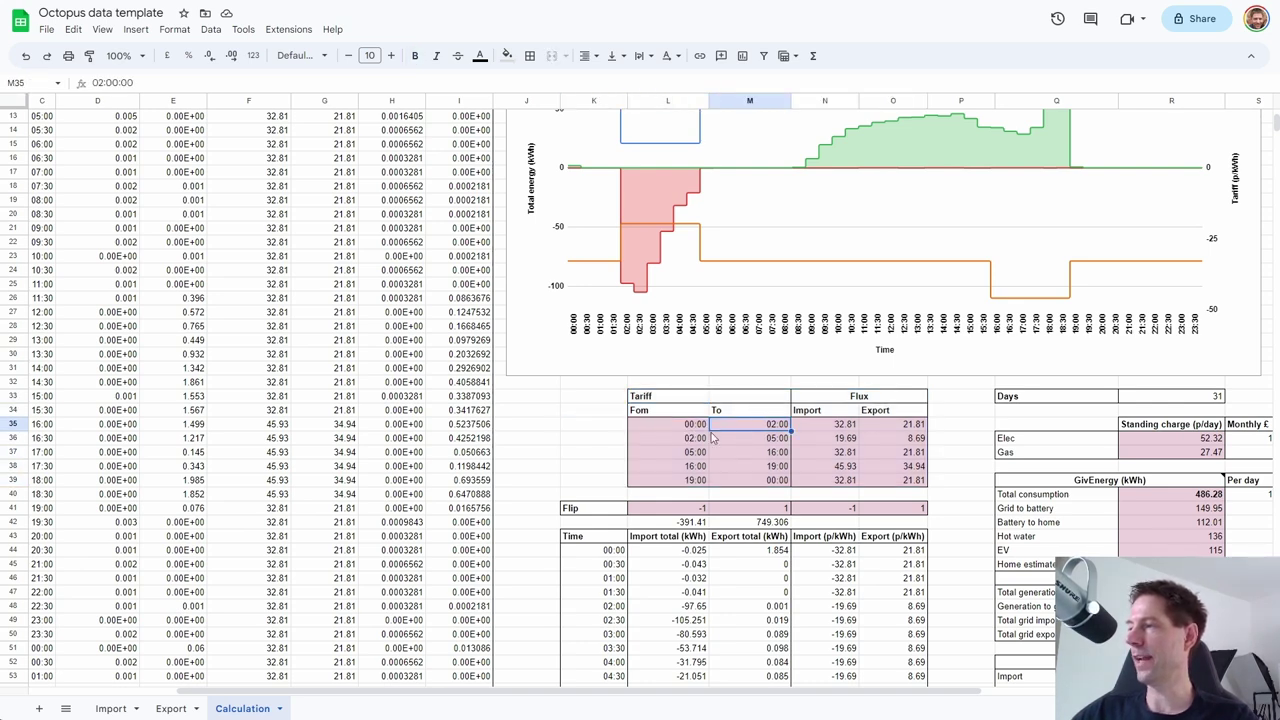
{"action": "left_click", "coordinate": [695, 443]}
{"action": "left_click", "coordinate": [737, 442]}
{"action": "left_click", "coordinate": [848, 429]}
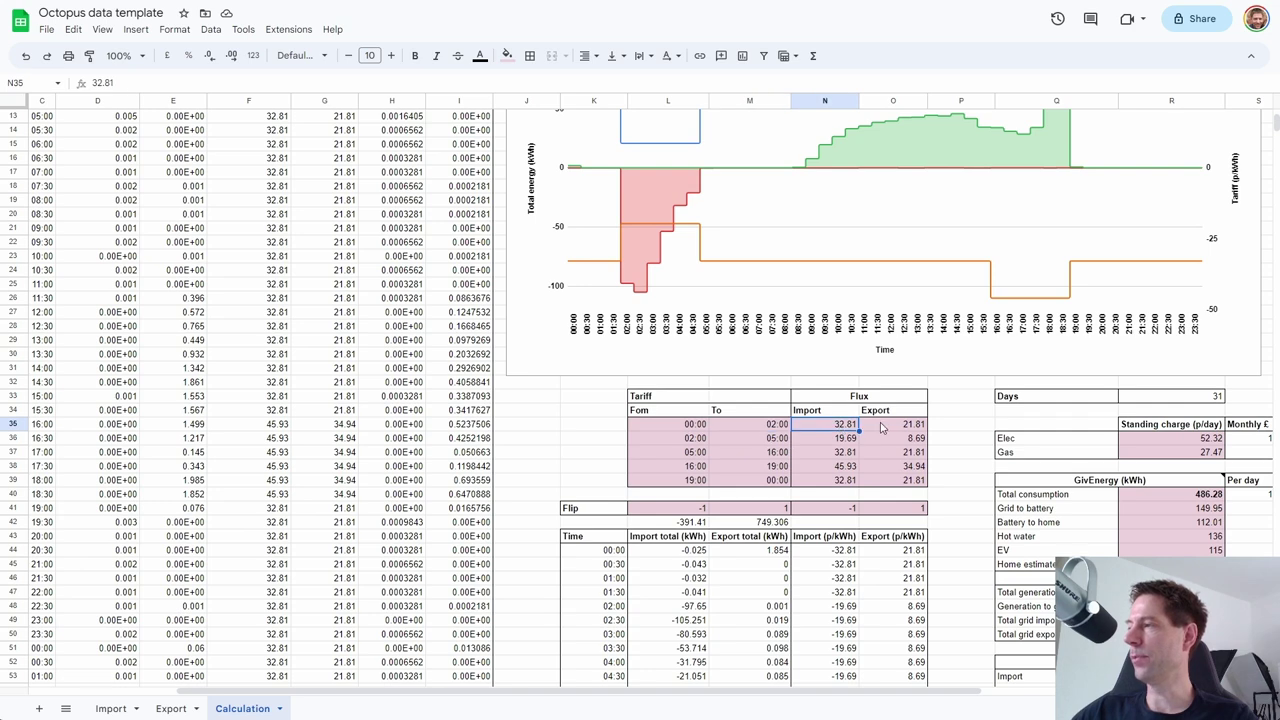
{"action": "left_click", "coordinate": [884, 429]}
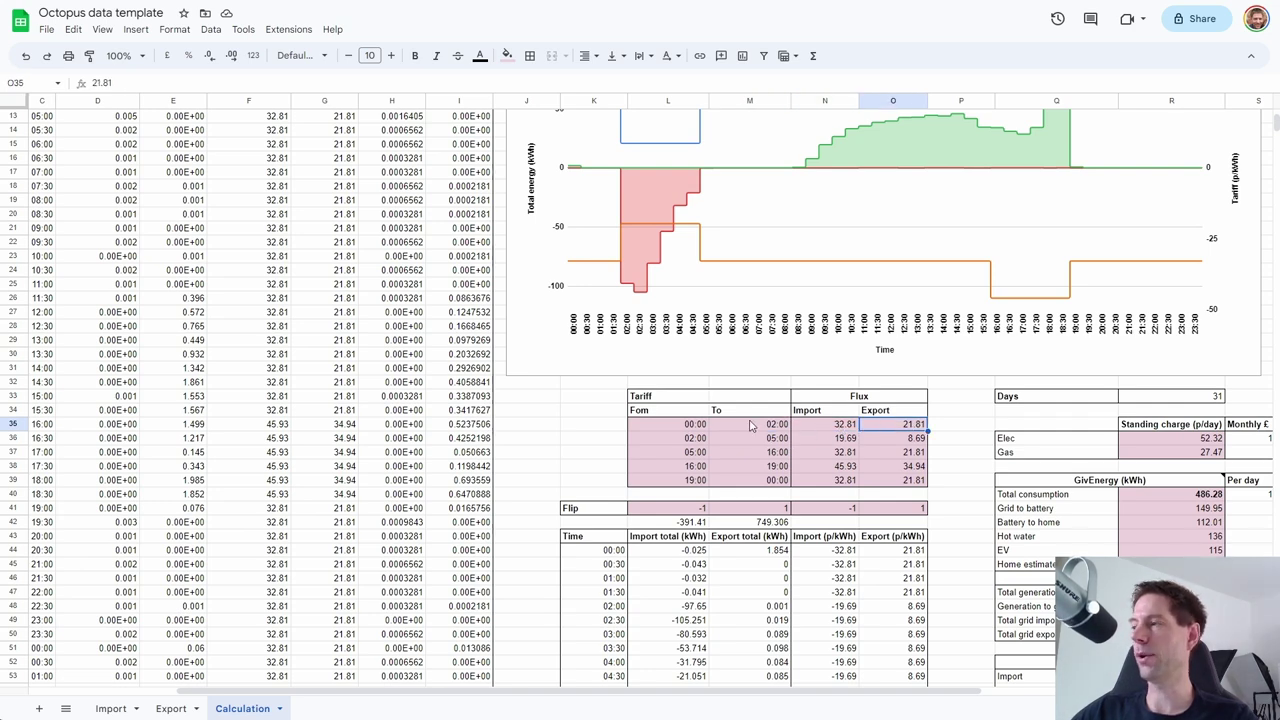
- Inspect the lookup formulas in F5 and G5 that take the import and export p/kWh rates from the Flux tariff table
{"action": "scroll", "coordinate": [459, 411], "scroll_direction": "up", "scroll_amount": 4}
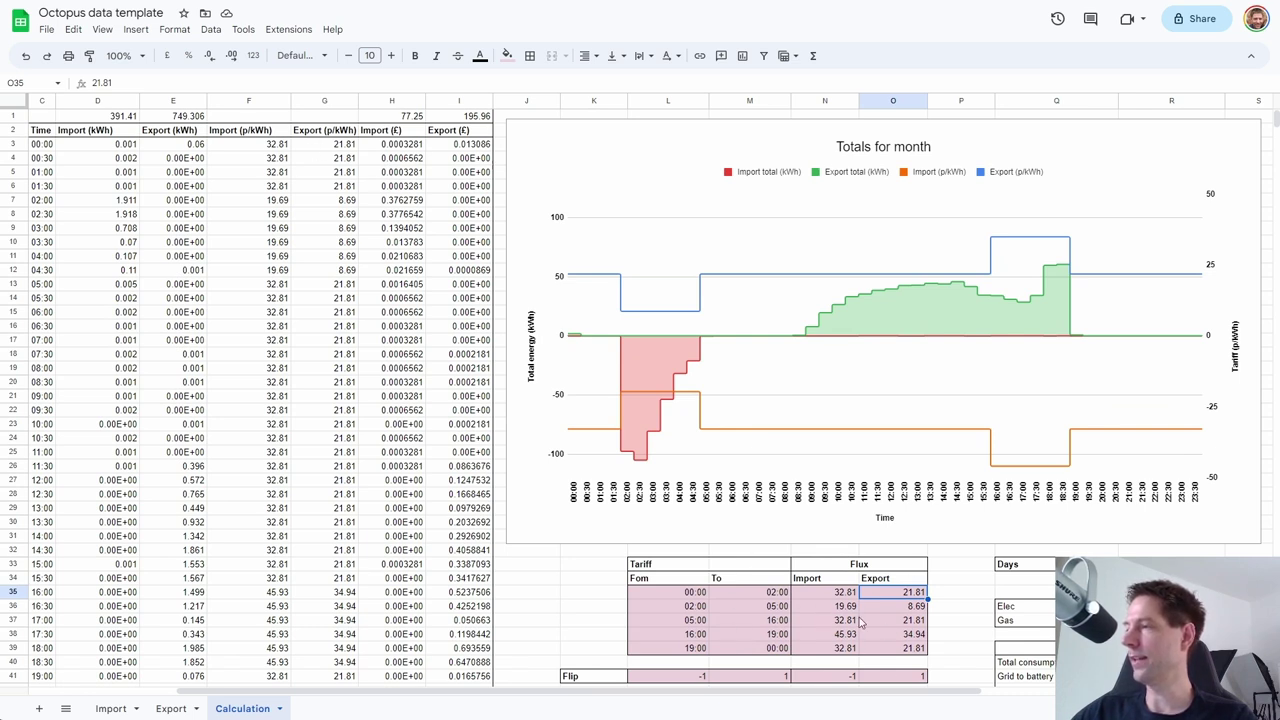
{"action": "left_click", "coordinate": [256, 175]}
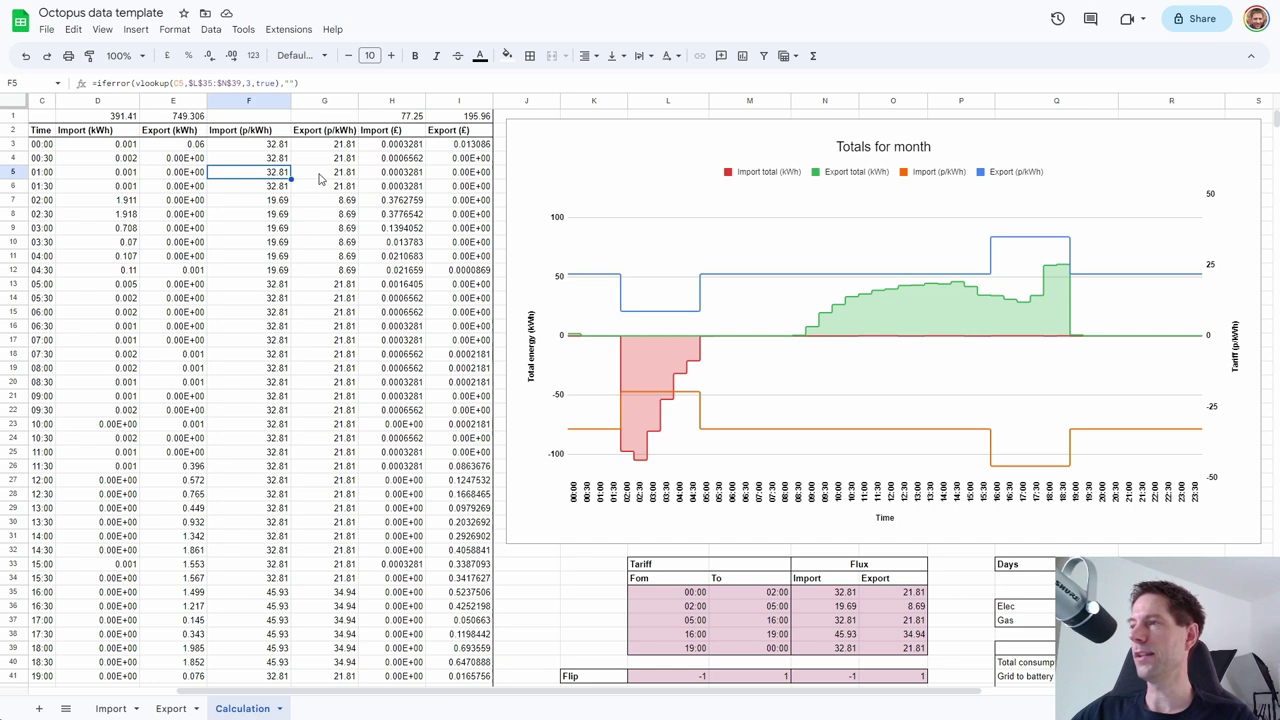
{"action": "left_click", "coordinate": [340, 175]}
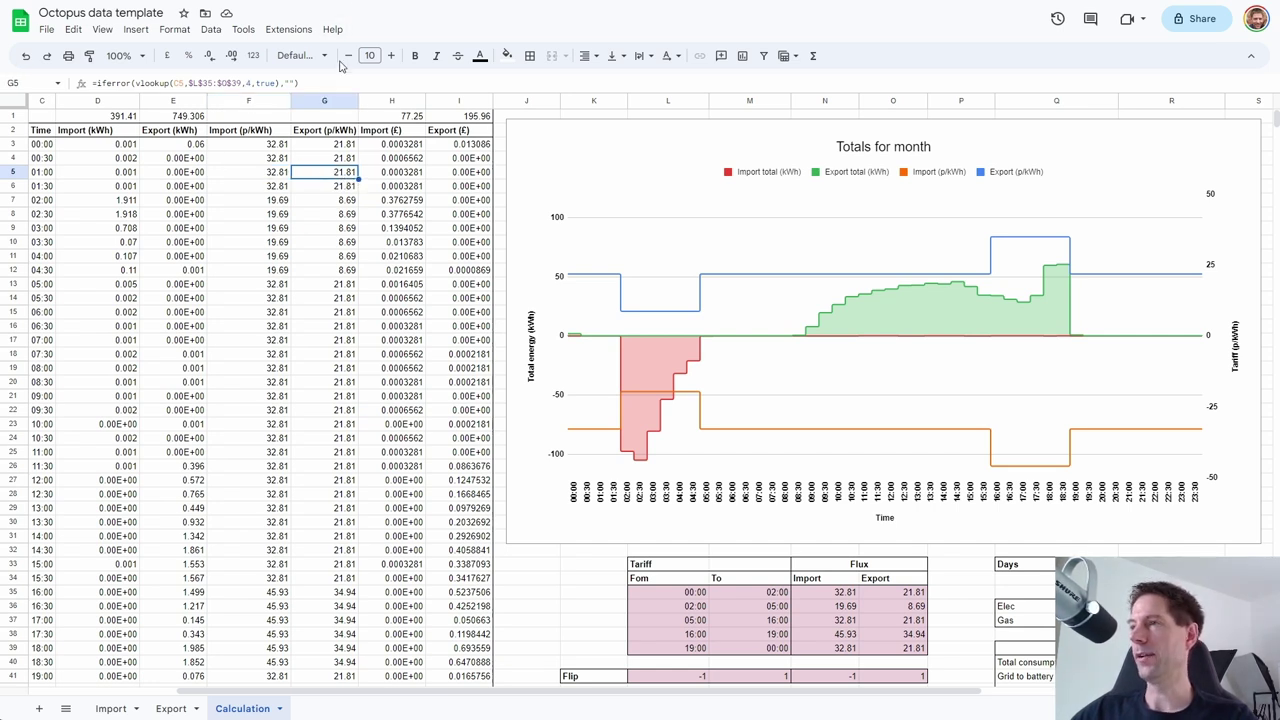
{"action": "left_click", "coordinate": [325, 84]}
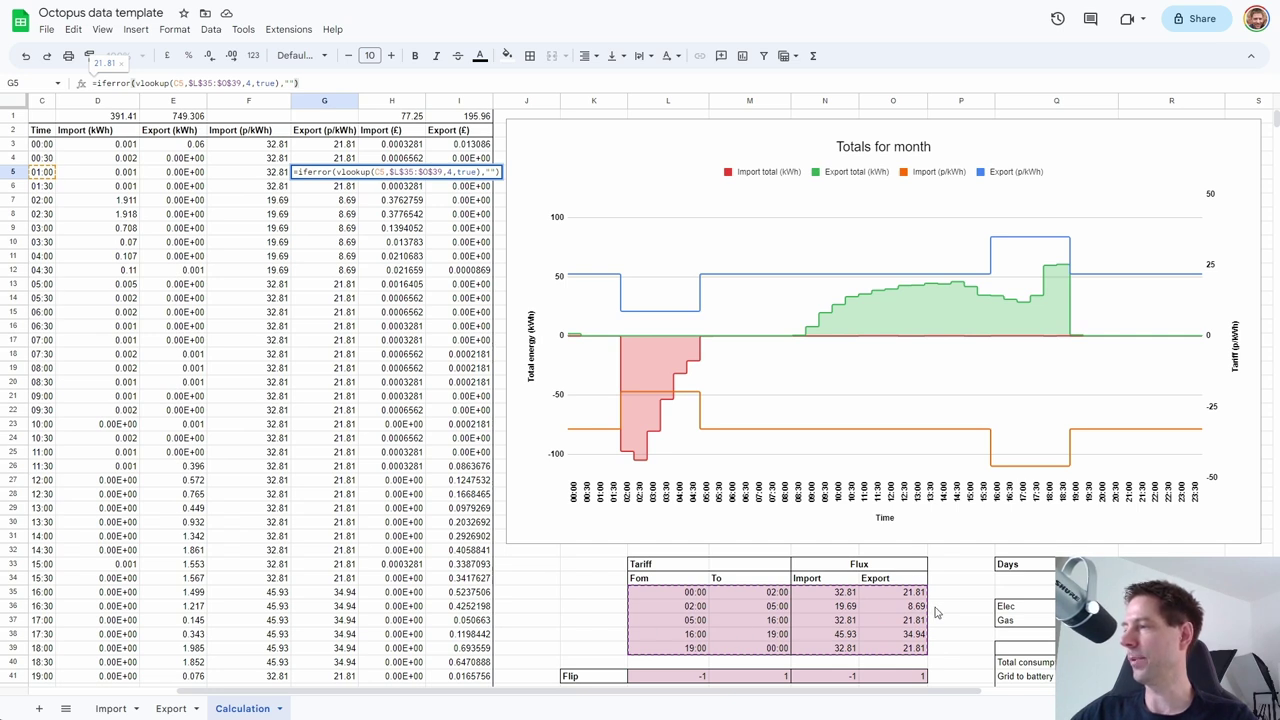
- Inspect how the Import (£) and Export (£) formulas in row 6 multiply kWh by the p/kWh rate and 0.01
{"action": "left_click", "coordinate": [370, 211]}
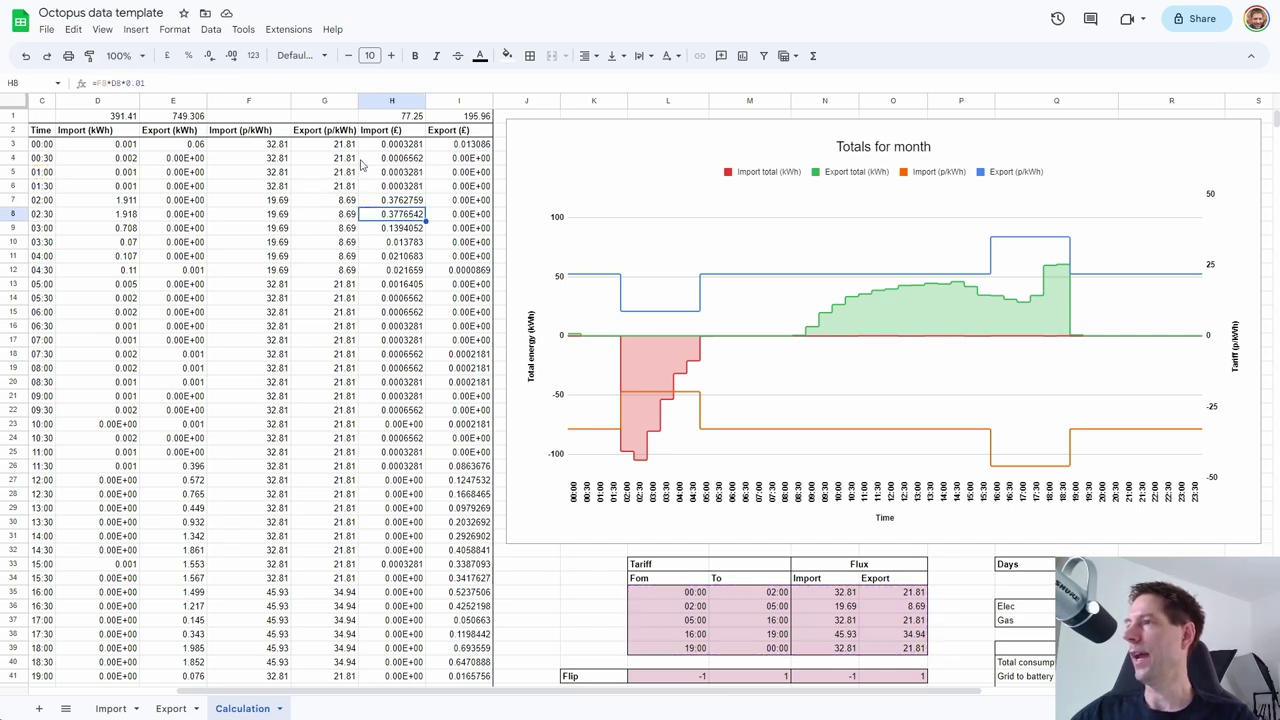
{"action": "left_click", "coordinate": [104, 191]}
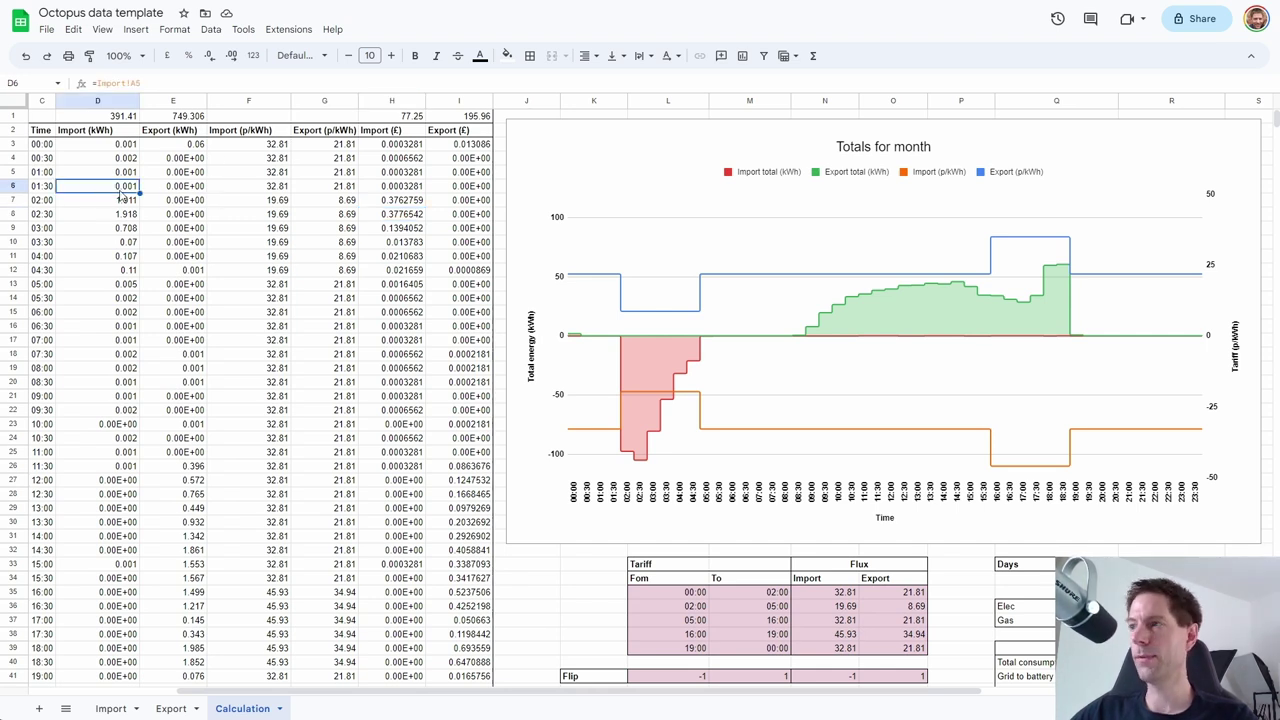
{"action": "left_click", "coordinate": [280, 189]}
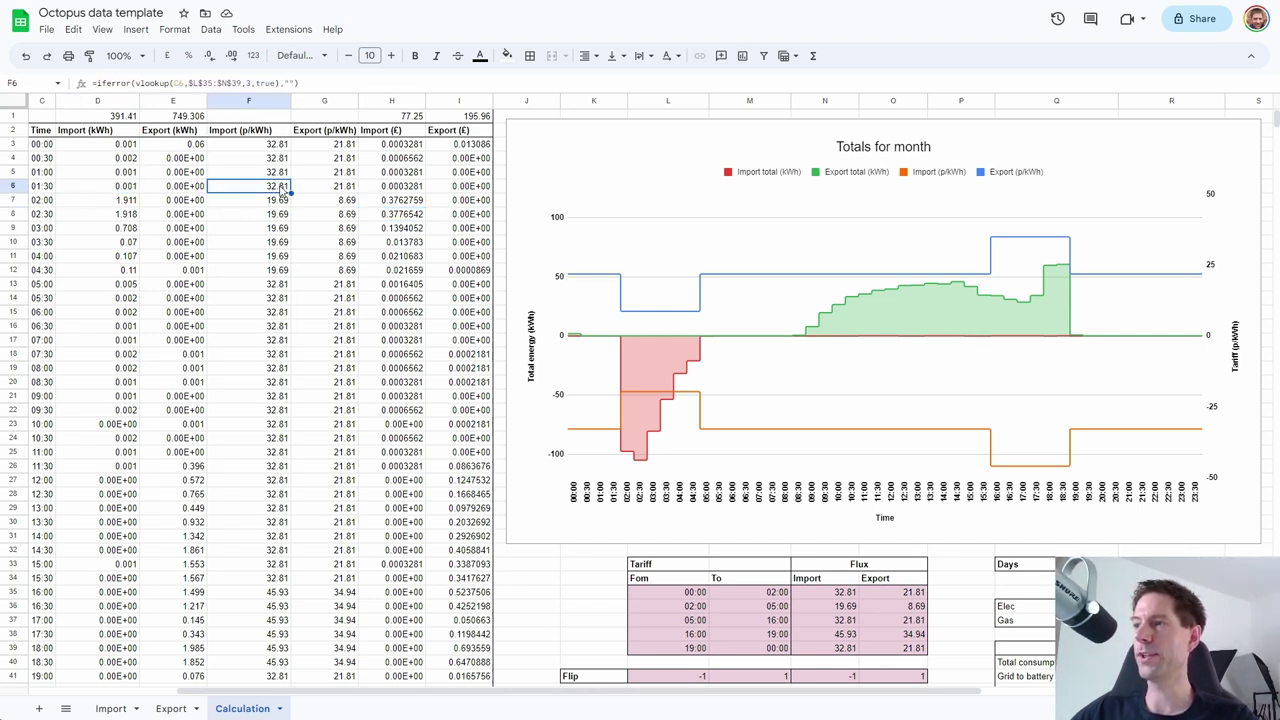
{"action": "left_click", "coordinate": [405, 189]}
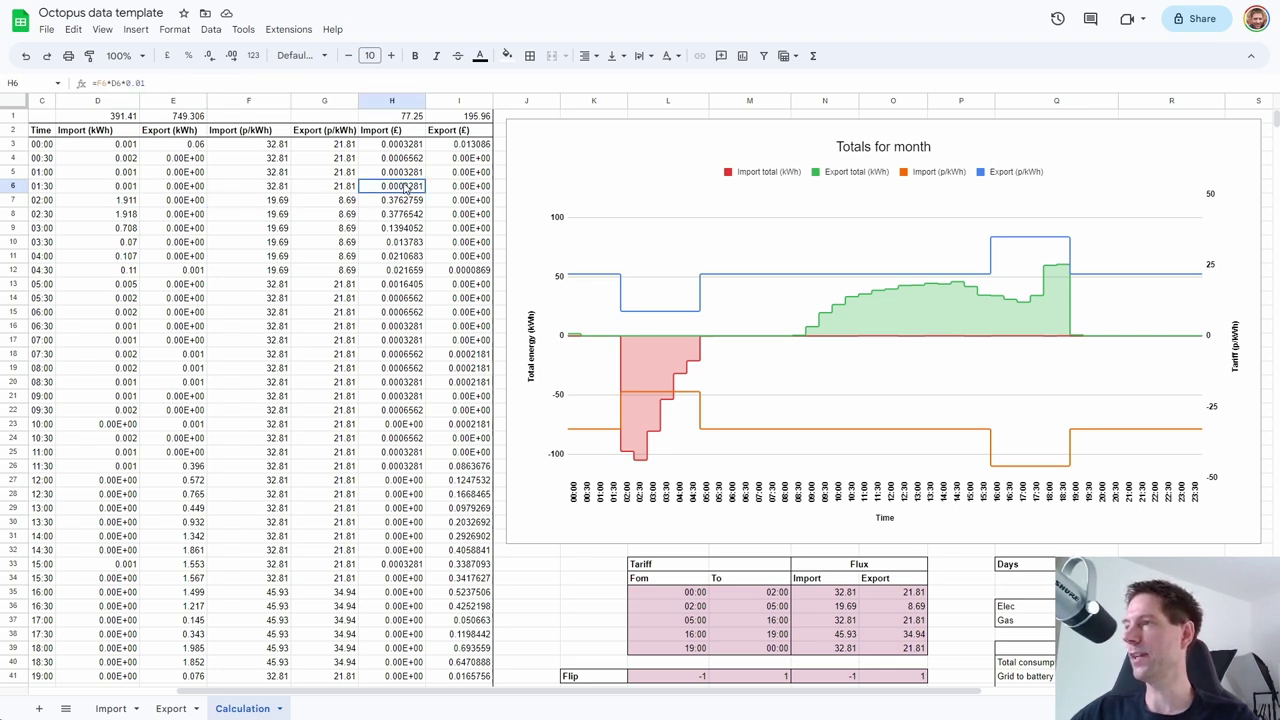
{"action": "type", "text": "=F6*D6*0.01"}
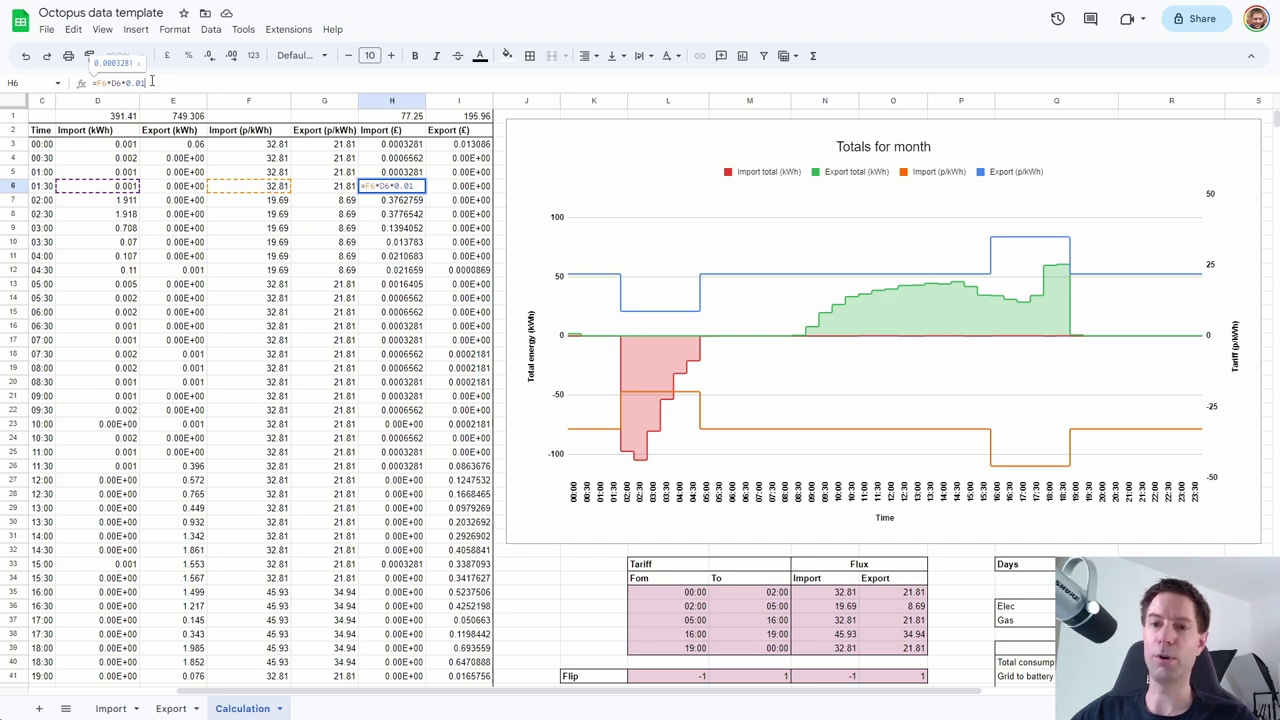
{"action": "left_click", "coordinate": [456, 190]}
{"action": "key", "text": "Return"}
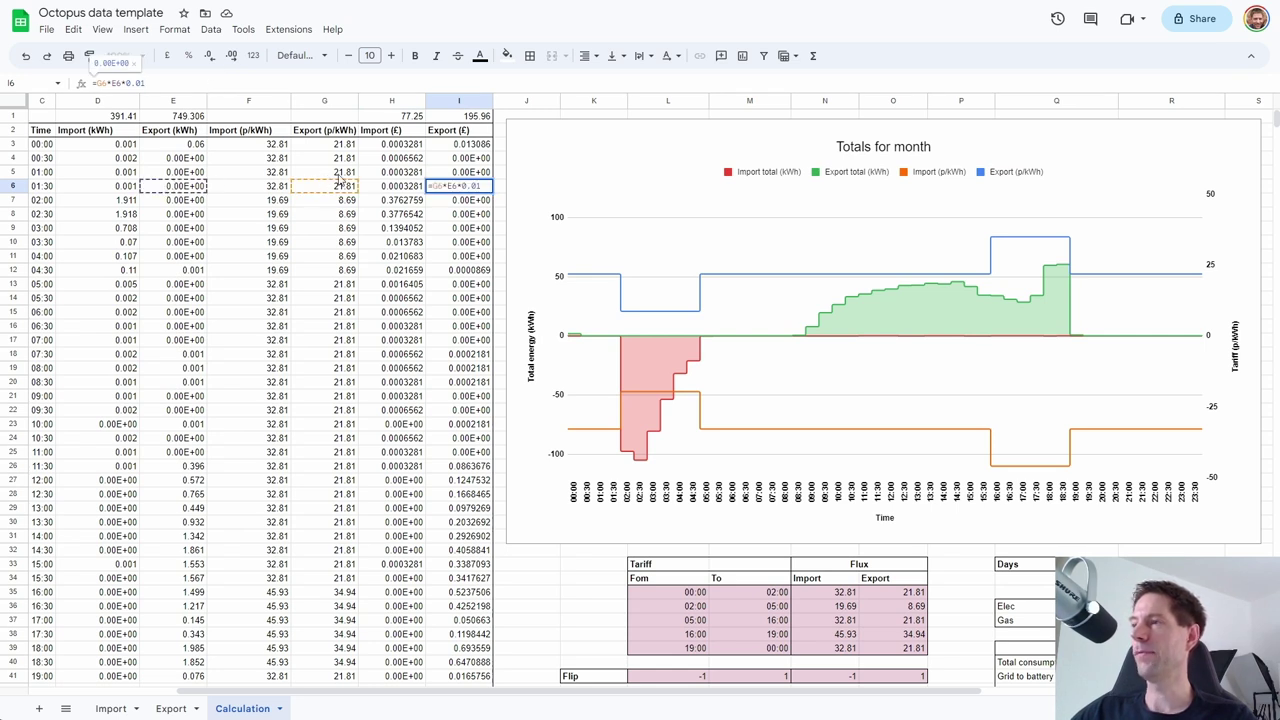
- Check the Import (£) cost formulas row by row for the early half-hour slots of 1 May
{"action": "left_click", "coordinate": [405, 187]}
{"action": "key", "text": "Down"}
{"action": "key", "text": "Down"}
{"action": "key", "text": "Down"}
{"action": "key", "text": "Down"}
{"action": "key", "text": "Down"}
{"action": "key", "text": "Down"}
{"action": "key", "text": "Down"}
{"action": "key", "text": "Down"}
{"action": "key", "text": "Down"}
{"action": "key", "text": "Down"}
{"action": "key", "text": "Down"}
{"action": "key", "text": "Down"}
{"action": "key", "text": "Down"}
{"action": "key", "text": "Down"}
{"action": "key", "text": "Down"}
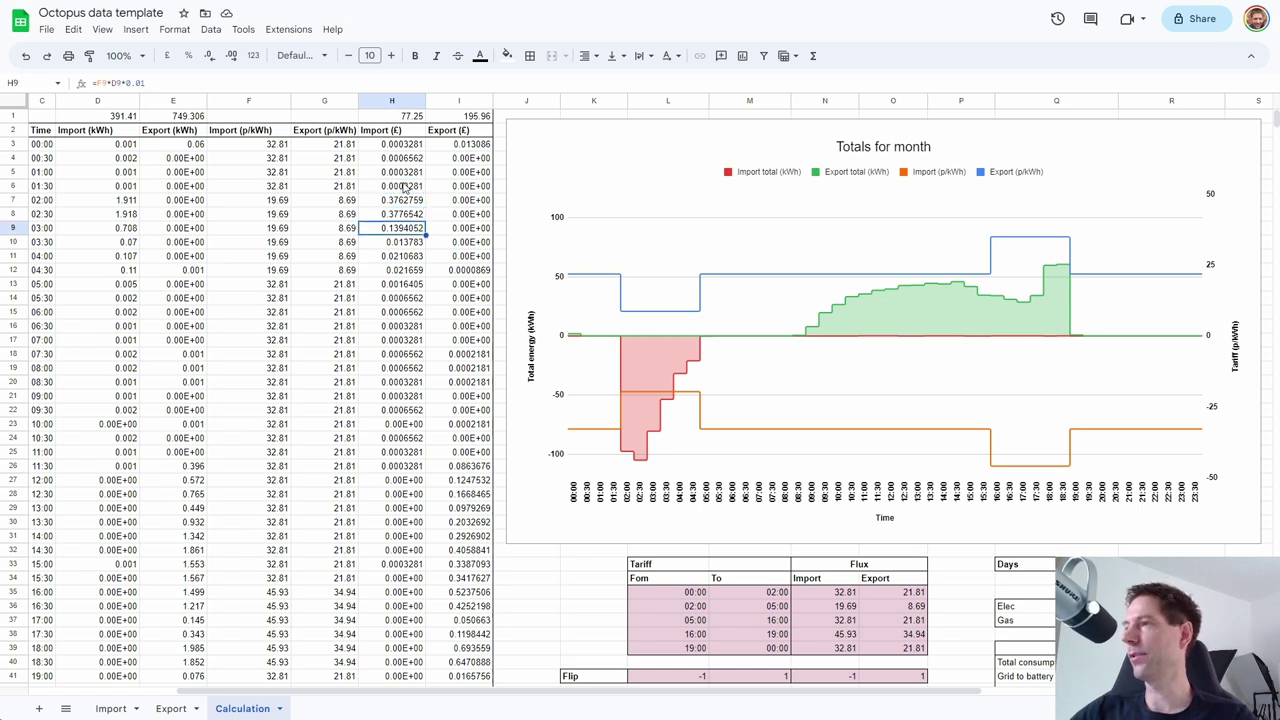
{"action": "key", "text": "Up"}
{"action": "key", "text": "Up"}
{"action": "key", "text": "Up"}
{"action": "key", "text": "Up"}
{"action": "key", "text": "Up"}
{"action": "key", "text": "Up"}
{"action": "key", "text": "Up"}
{"action": "key", "text": "Up"}
{"action": "key", "text": "Up"}
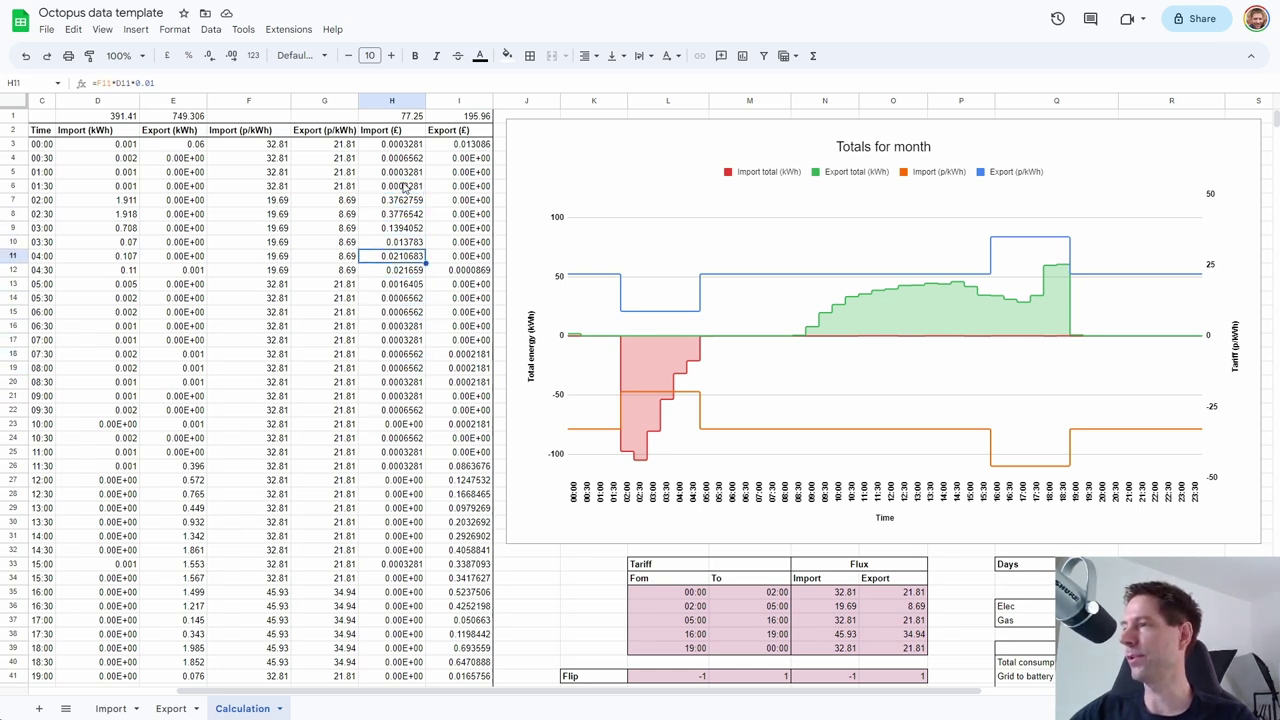
- Check the Export (£) cost formulas row by row for the early half-hour slots of 1 May
{"action": "key", "text": "Right"}
{"action": "key", "text": "Down"}
{"action": "key", "text": "Down"}
{"action": "key", "text": "Down"}
{"action": "key", "text": "Down"}
{"action": "key", "text": "Down"}
{"action": "key", "text": "Down"}
{"action": "key", "text": "Down"}
{"action": "key", "text": "Down"}
{"action": "key", "text": "Down"}
{"action": "key", "text": "Down"}
{"action": "key", "text": "Down"}
{"action": "key", "text": "Down"}
{"action": "key", "text": "Up"}
{"action": "key", "text": "Up"}
{"action": "key", "text": "Up"}
{"action": "key", "text": "Up"}
{"action": "key", "text": "Up"}
{"action": "key", "text": "Up"}
{"action": "key", "text": "Up"}
{"action": "key", "text": "Up"}
{"action": "key", "text": "Up"}
{"action": "key", "text": "Up"}
{"action": "key", "text": "Up"}
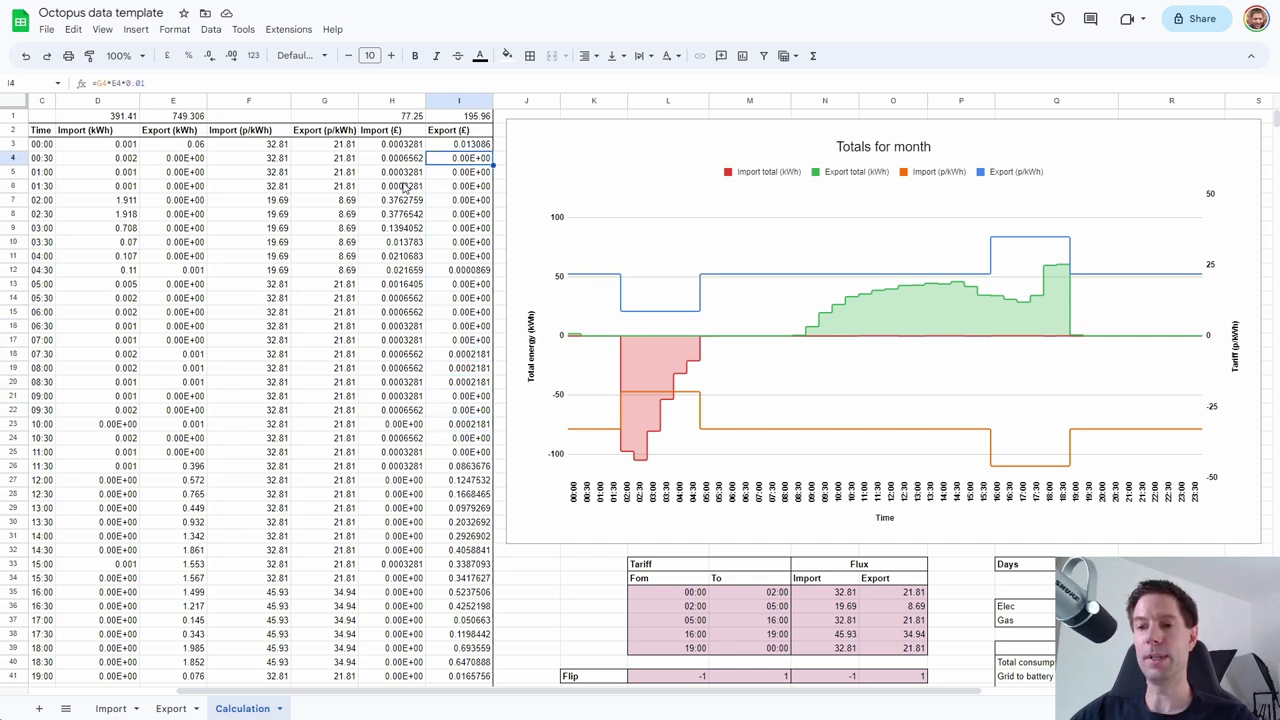
- Inspect the monthly sum formulas in H1 and I1 that total the Import (£) and Export (£) columns through row 1490
{"action": "key", "text": "Up"}
{"action": "key", "text": "Up"}
{"action": "key", "text": "Up"}
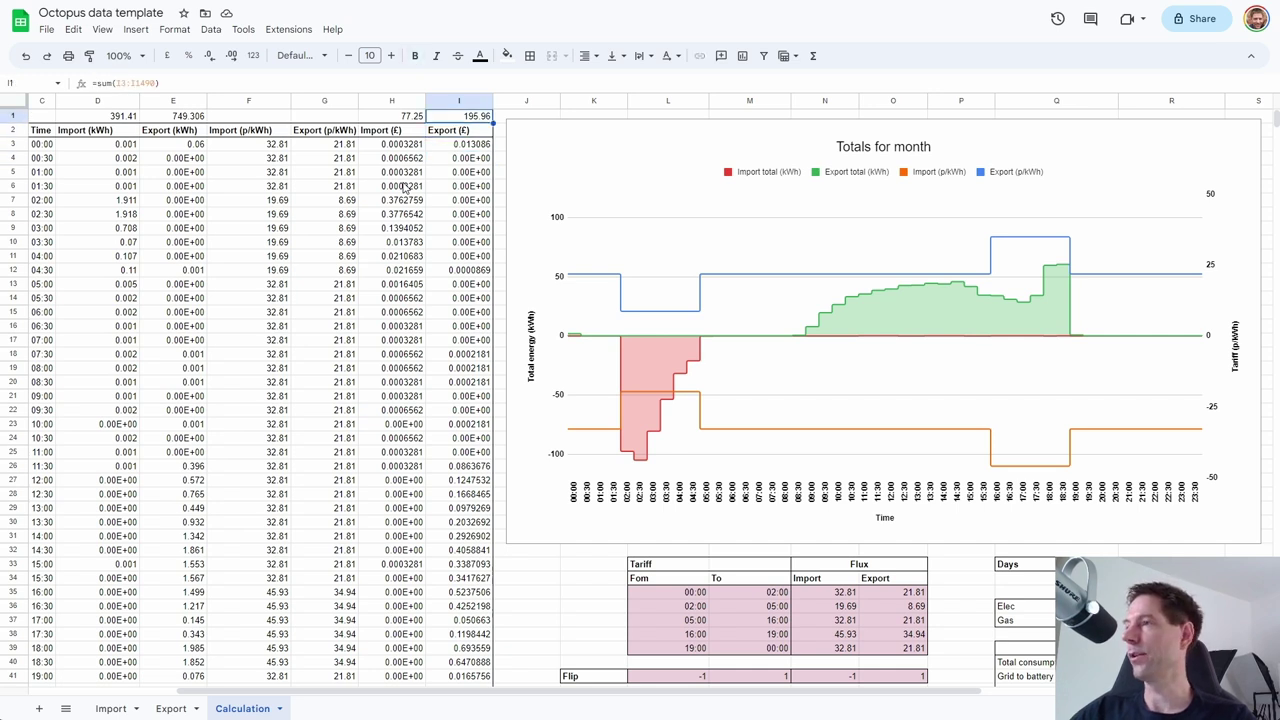
{"action": "key", "text": "Left"}
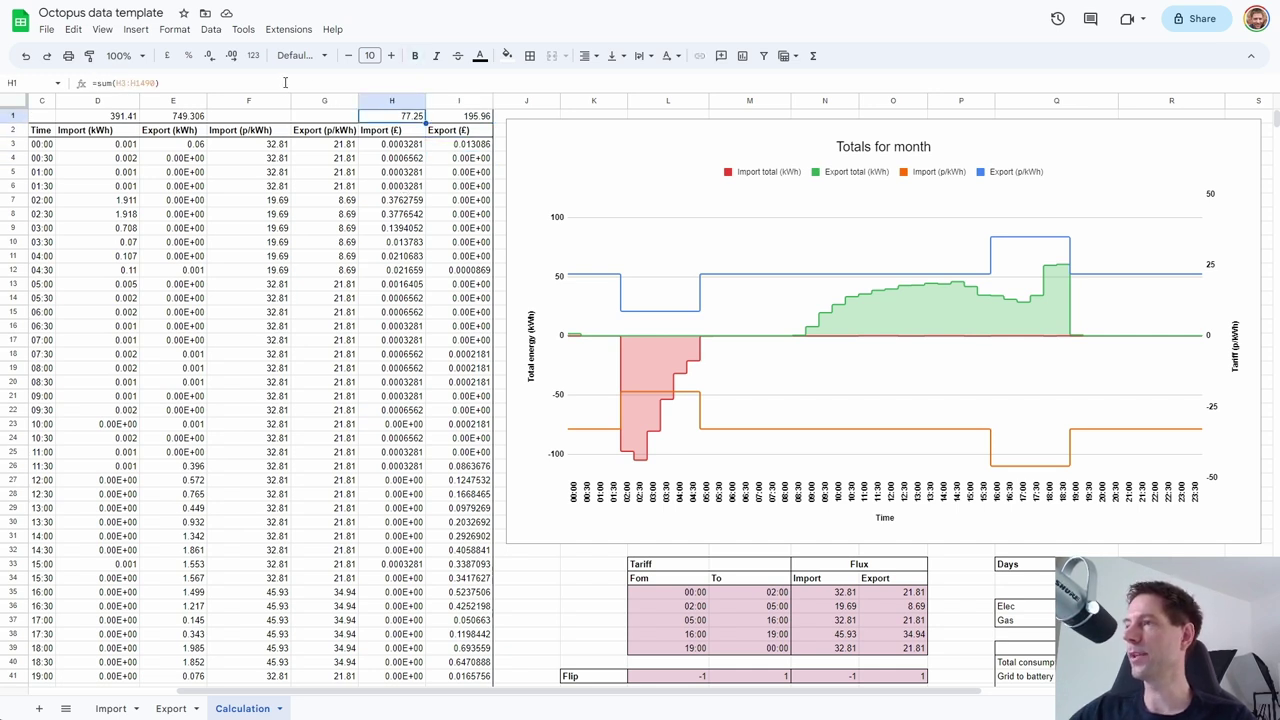
{"action": "left_click", "coordinate": [285, 82]}
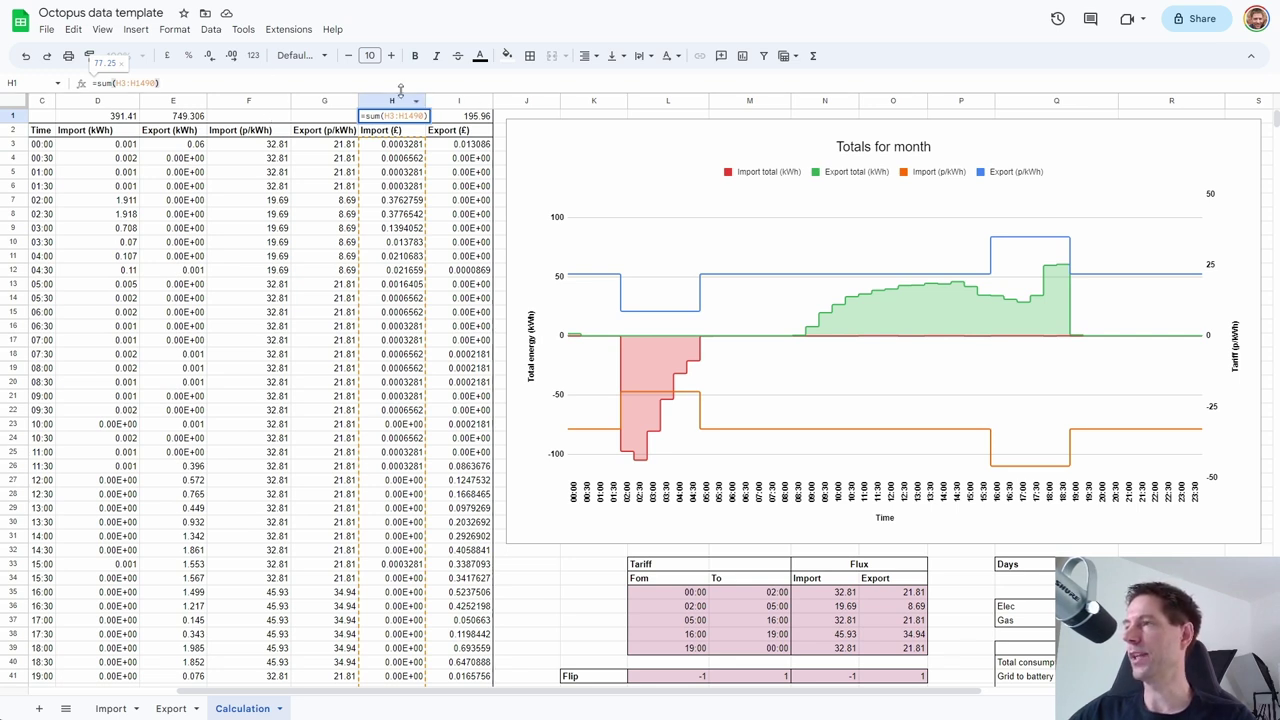
{"action": "left_click", "coordinate": [461, 117]}
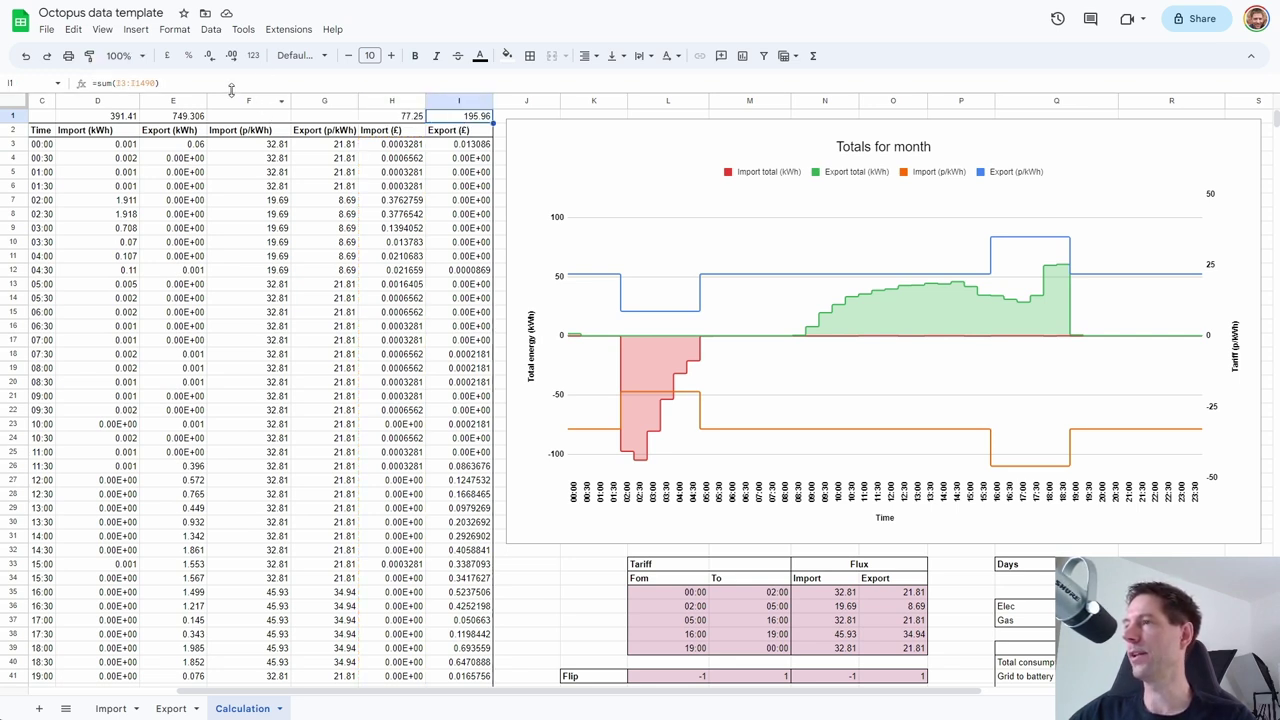
{"action": "left_click", "coordinate": [230, 85]}
{"action": "left_click", "coordinate": [400, 117]}
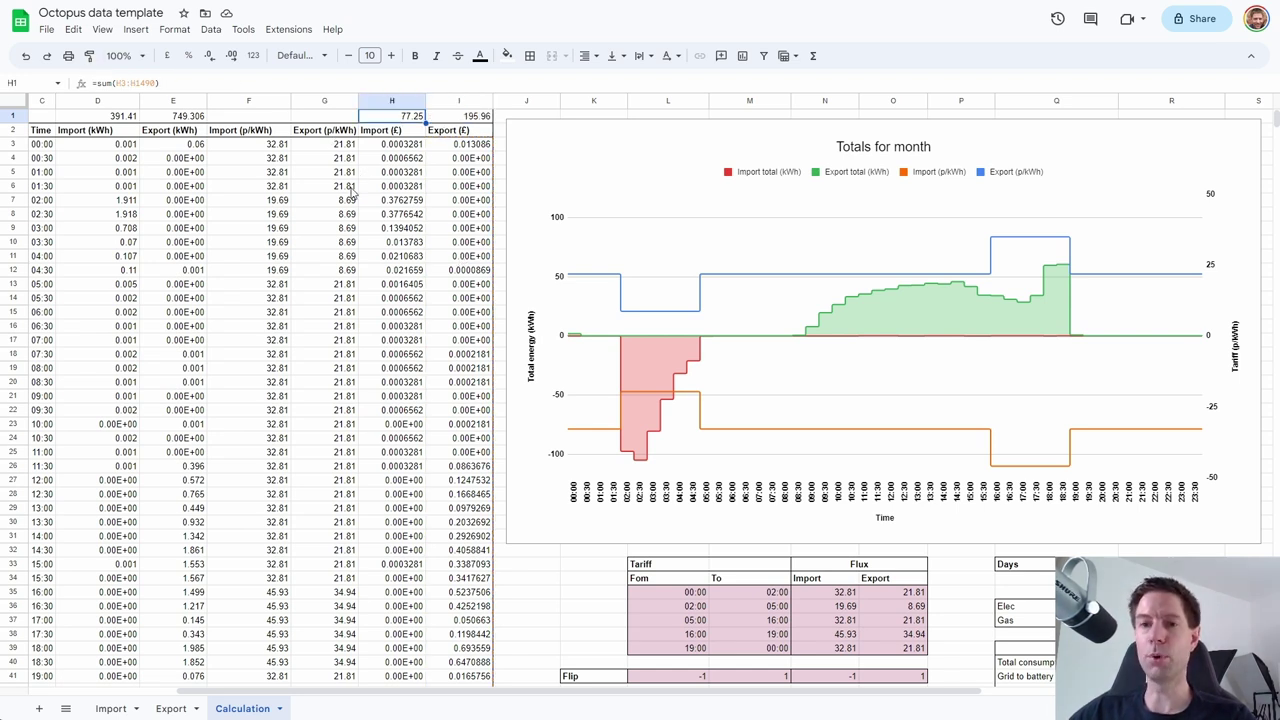
{"action": "left_click", "coordinate": [477, 118]}
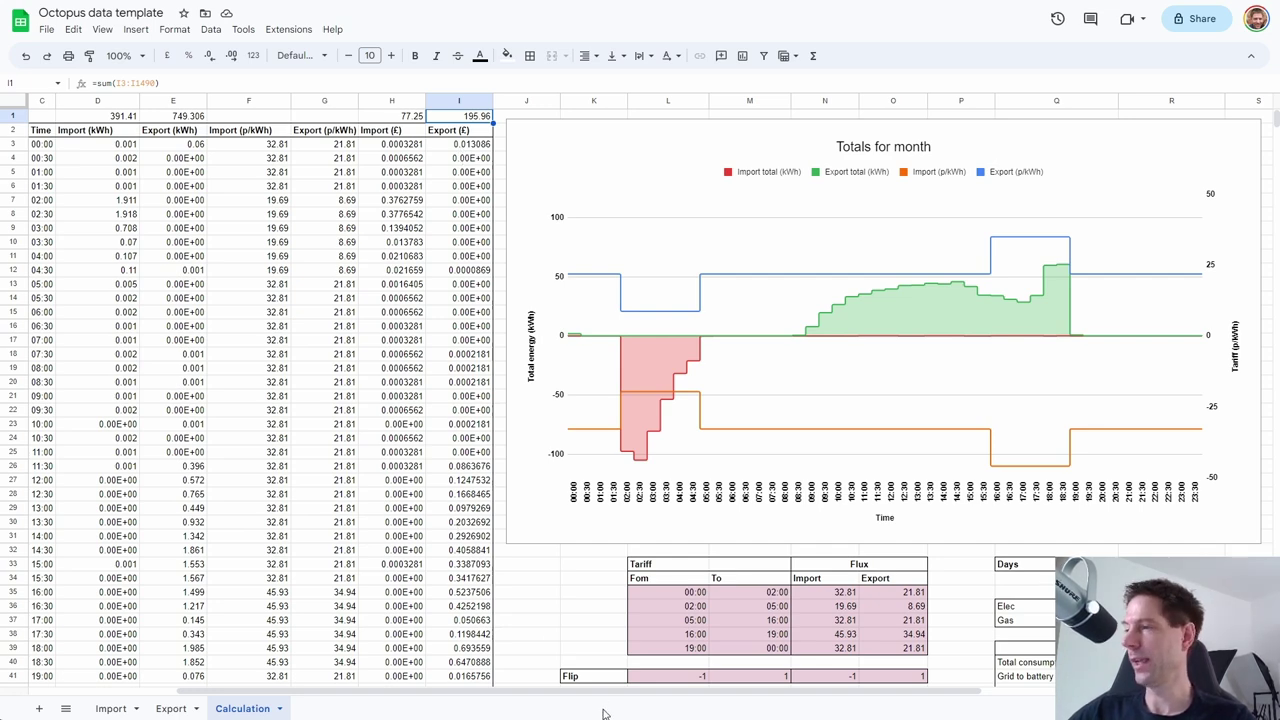
- Examine the Totals for month chart and the half-hourly import and export totals table beneath the Flux tariff
{"action": "left_click_drag", "start_coordinate": [597, 692], "coordinate": [737, 681]}
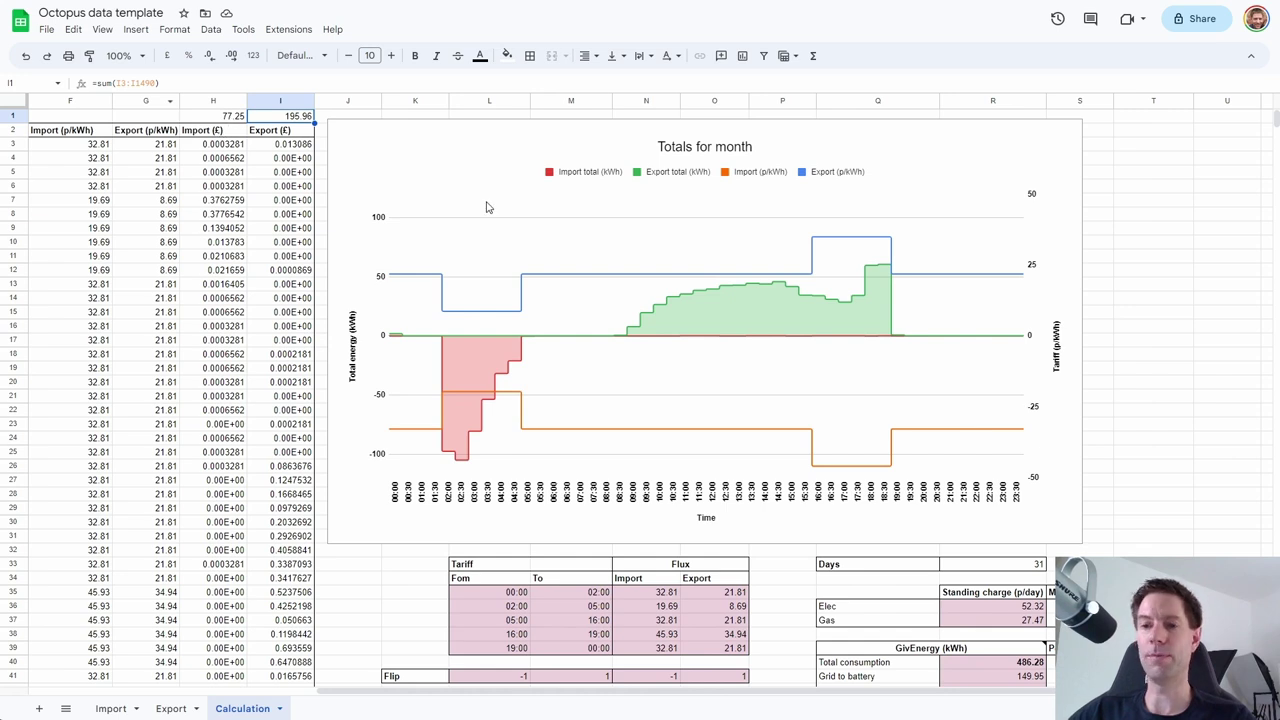
{"action": "left_click_drag", "start_coordinate": [711, 697], "coordinate": [785, 688]}
{"action": "scroll", "coordinate": [634, 443], "scroll_direction": "down", "scroll_amount": 3}
{"action": "scroll", "coordinate": [628, 410], "scroll_direction": "up", "scroll_amount": 3}
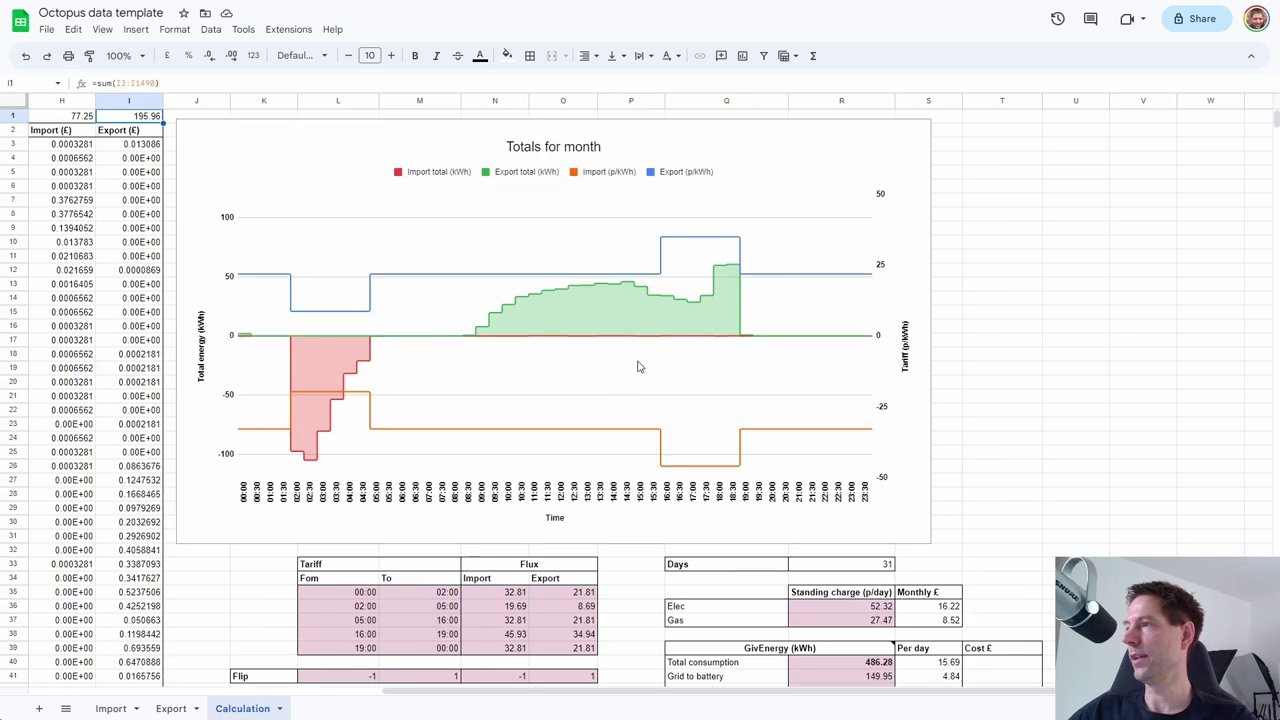
{"action": "scroll", "coordinate": [520, 370], "scroll_direction": "down", "scroll_amount": 5}
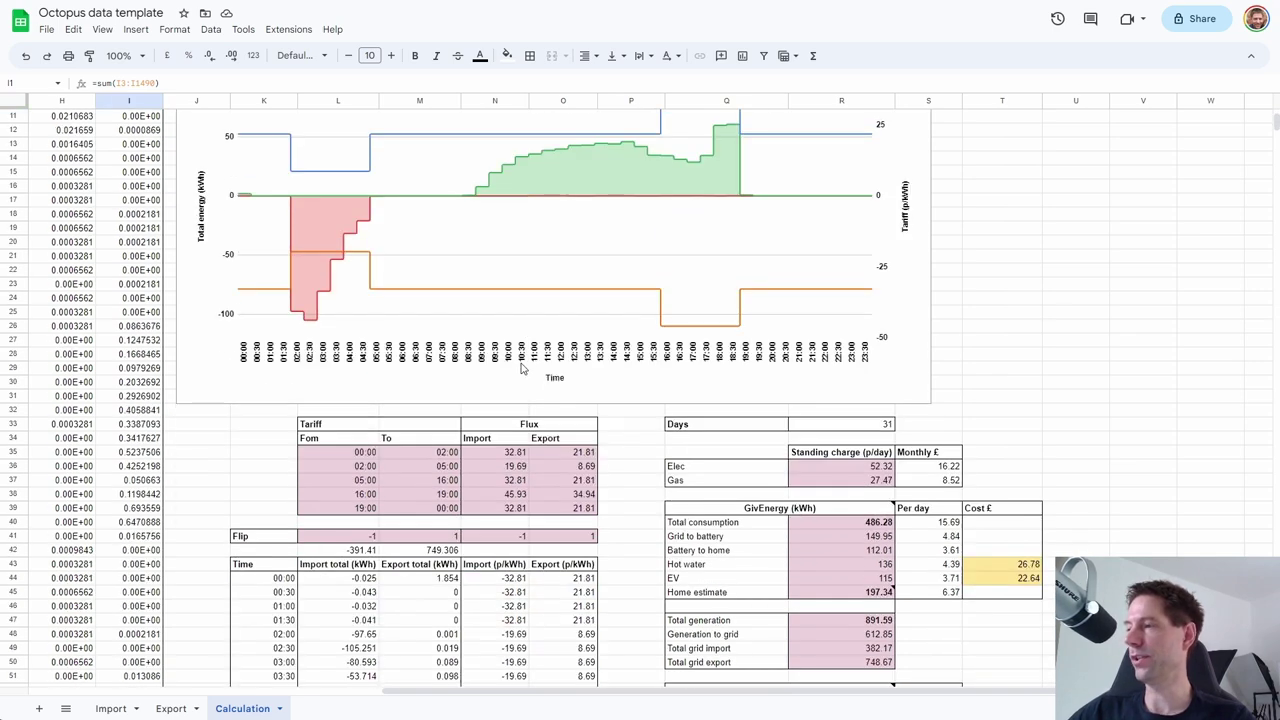
{"action": "scroll", "coordinate": [520, 368], "scroll_direction": "down", "scroll_amount": 5}
{"action": "scroll", "coordinate": [455, 300], "scroll_direction": "up", "scroll_amount": 1}
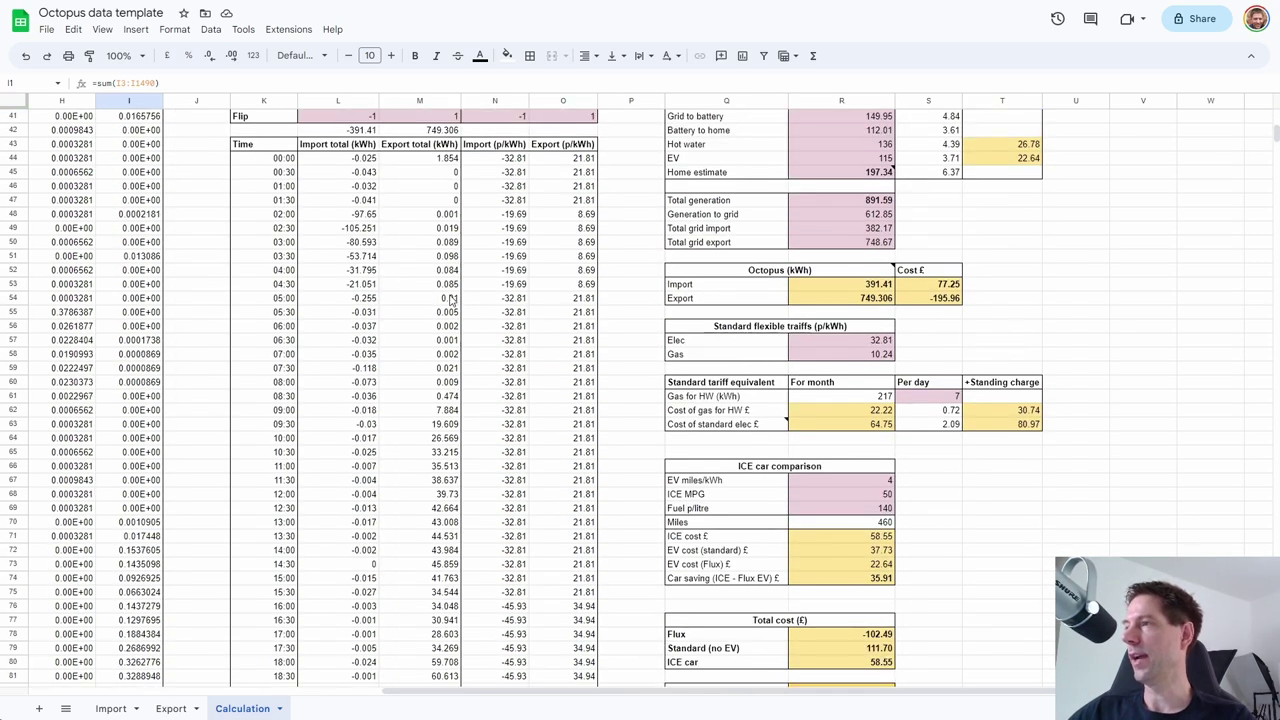
{"action": "scroll", "coordinate": [483, 298], "scroll_direction": "up", "scroll_amount": 1}
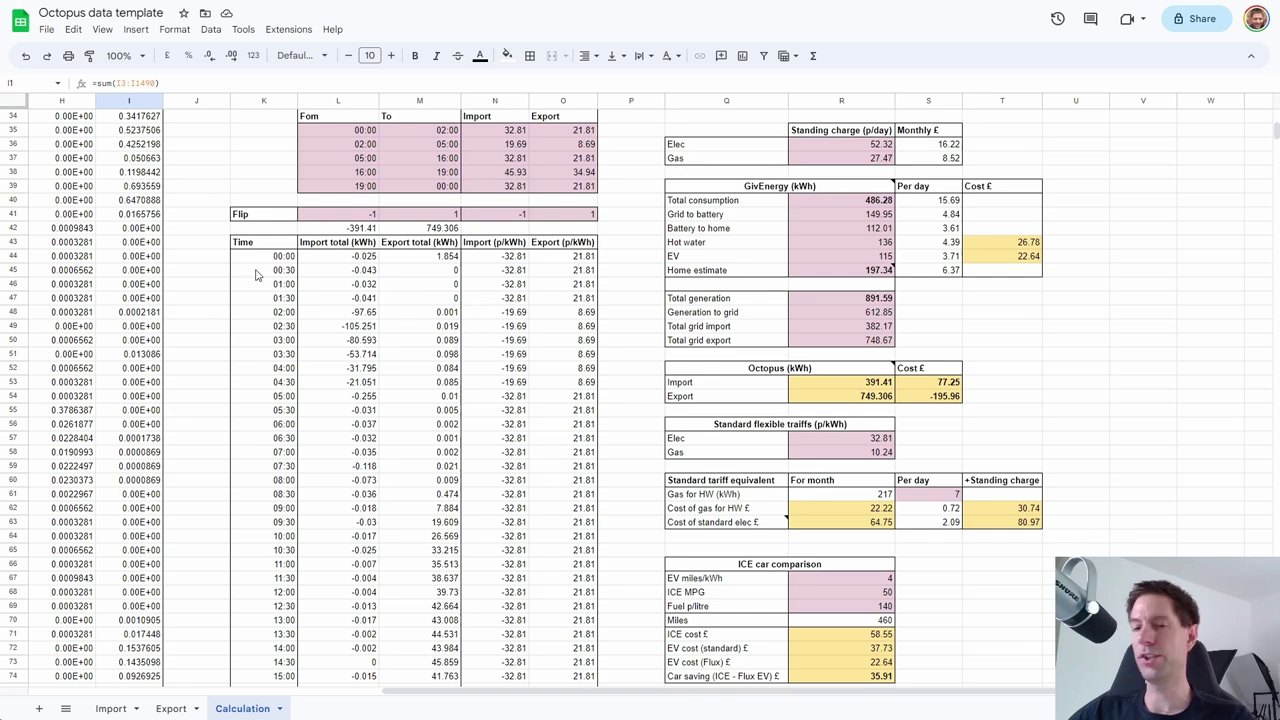
- Compare the 06:30 Time entries in C16 and C64 for 1 and 2 May with the slots of the half-hourly totals table
{"action": "scroll", "coordinate": [300, 335], "scroll_direction": "up", "scroll_amount": 2}
{"action": "left_click_drag", "start_coordinate": [563, 692], "coordinate": [275, 692]}
{"action": "scroll", "coordinate": [235, 403], "scroll_direction": "up", "scroll_amount": 2}
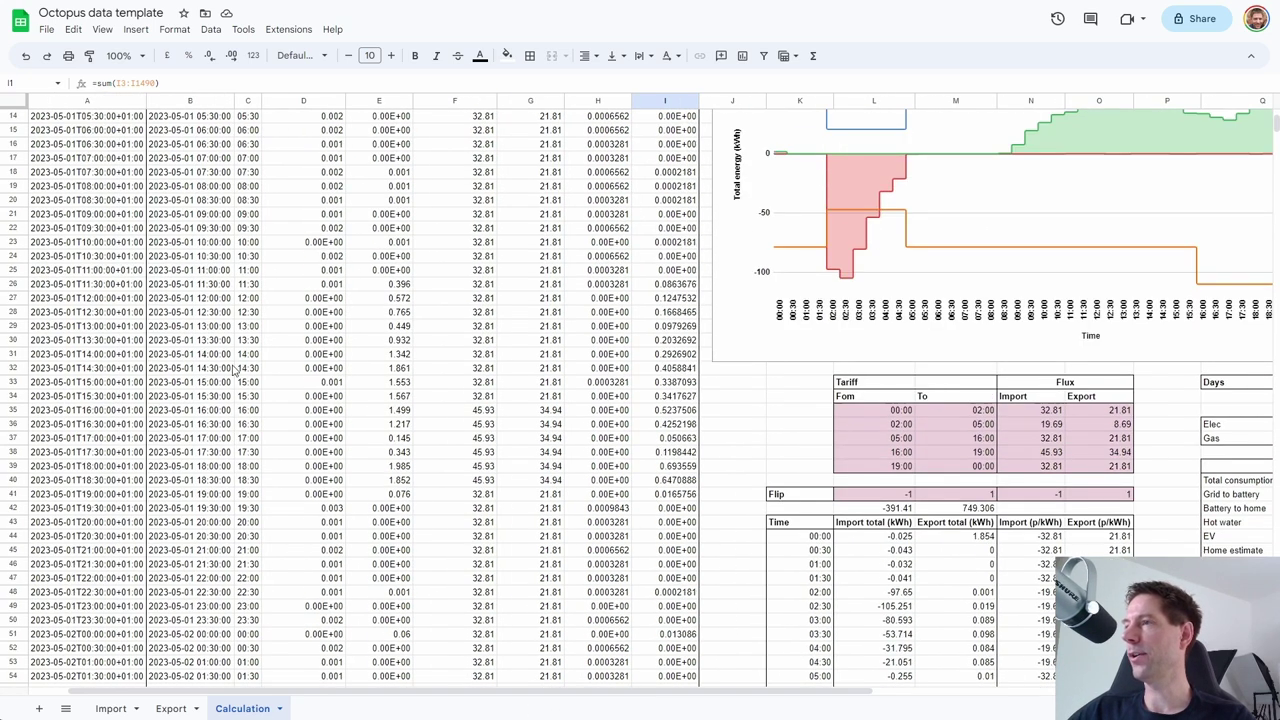
{"action": "left_click", "coordinate": [248, 145]}
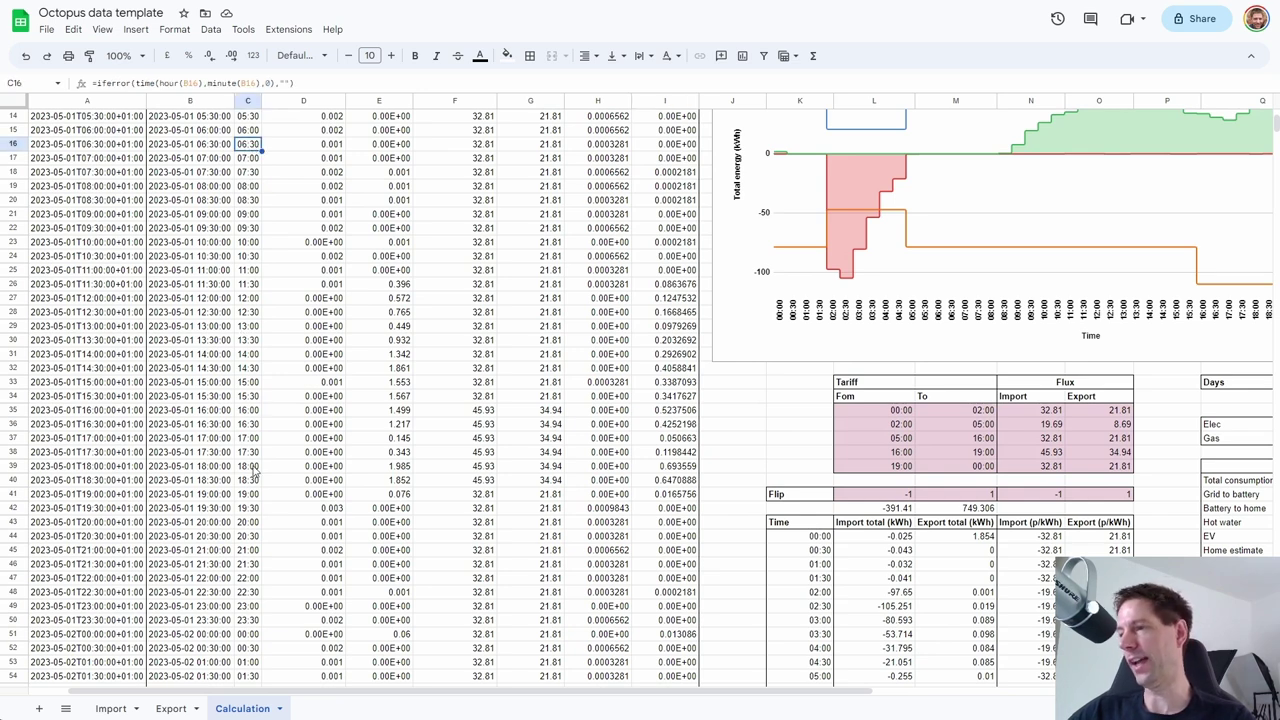
{"action": "scroll", "coordinate": [260, 580], "scroll_direction": "down", "scroll_amount": 3}
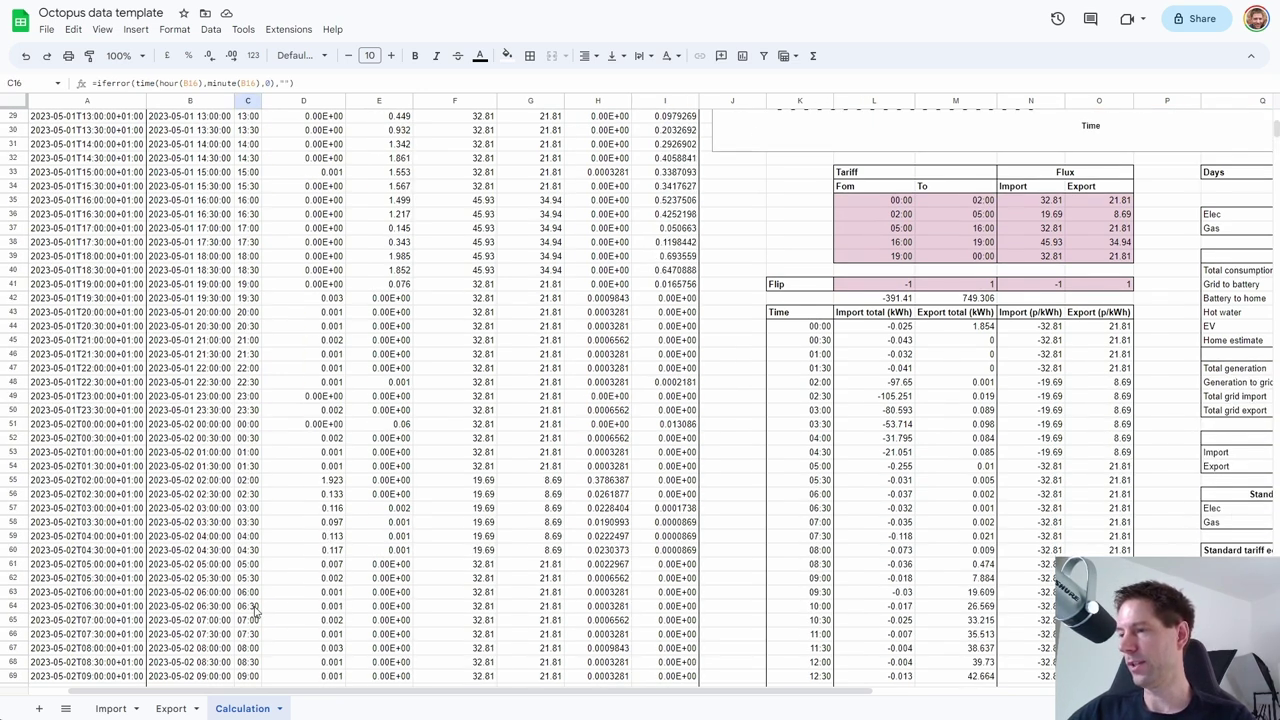
{"action": "left_click", "coordinate": [250, 606]}
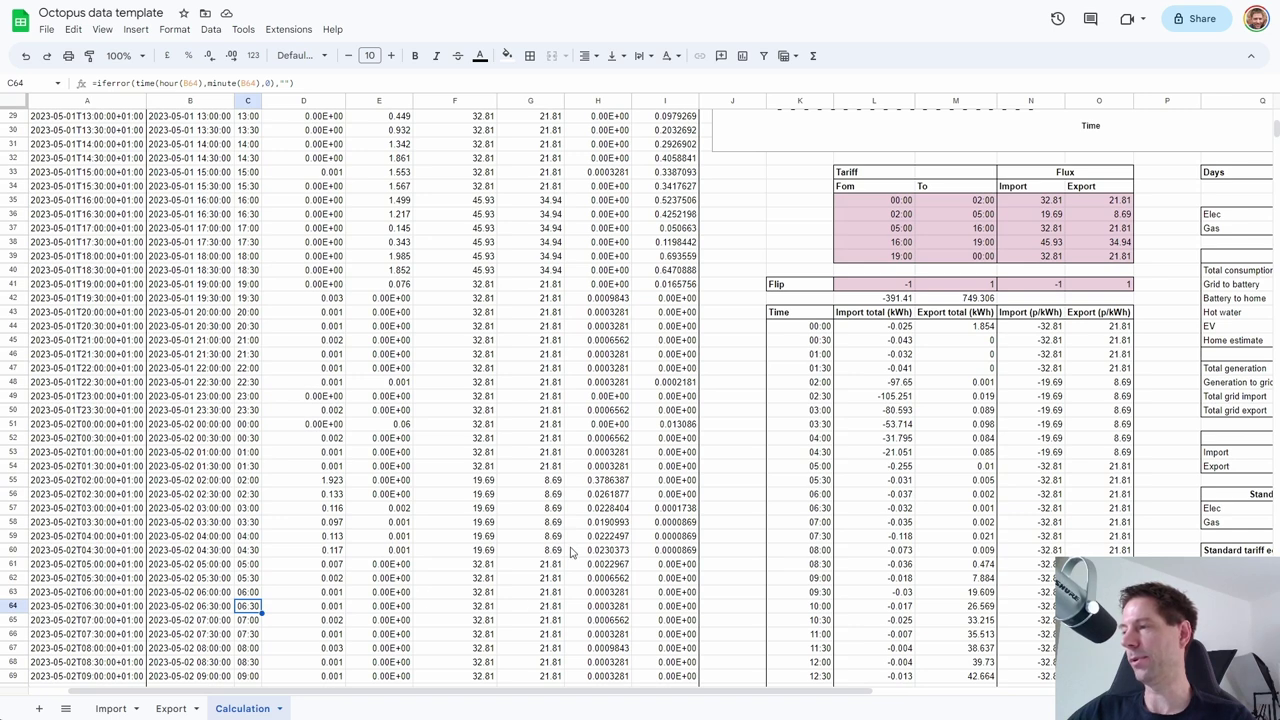
{"action": "scroll", "coordinate": [590, 550], "scroll_direction": "down", "scroll_amount": 3}
{"action": "left_click_drag", "start_coordinate": [824, 690], "coordinate": [1050, 692]}
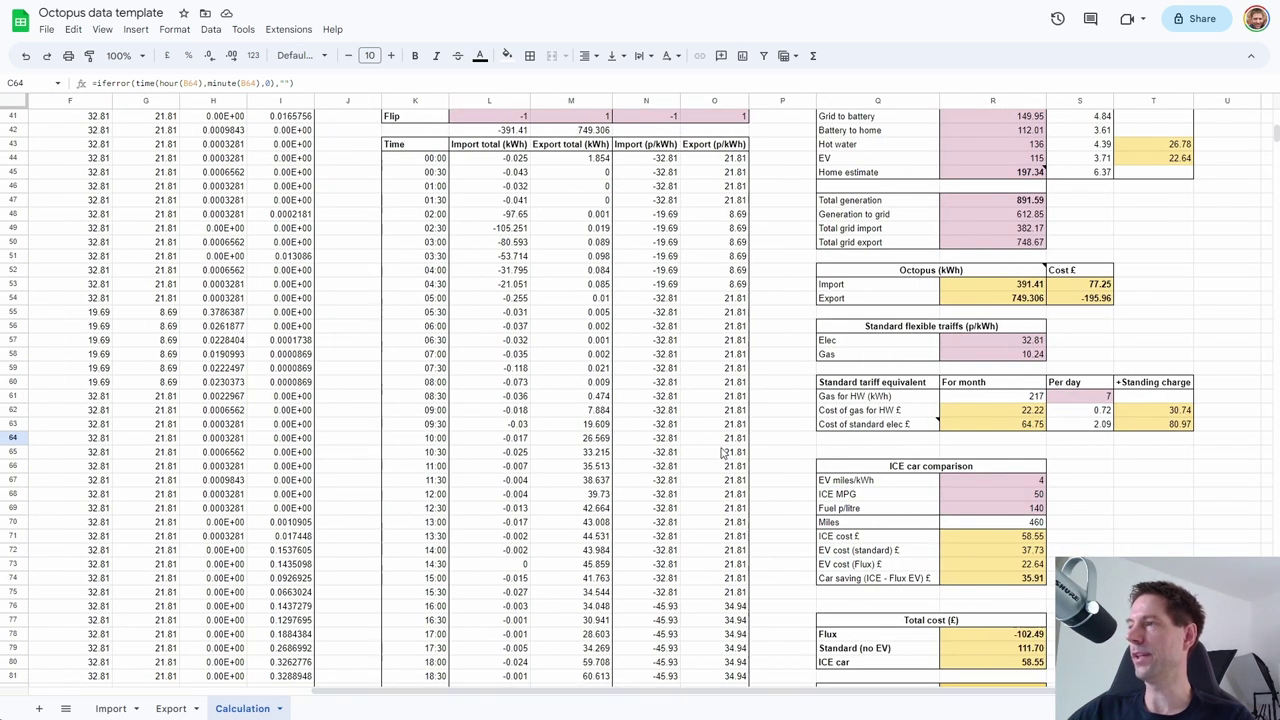
- Check the 00:00 to 23:30 time slots in K44:K91 and the Import total SUMIF formula in L45
{"action": "left_click_drag", "start_coordinate": [408, 164], "coordinate": [429, 694]}
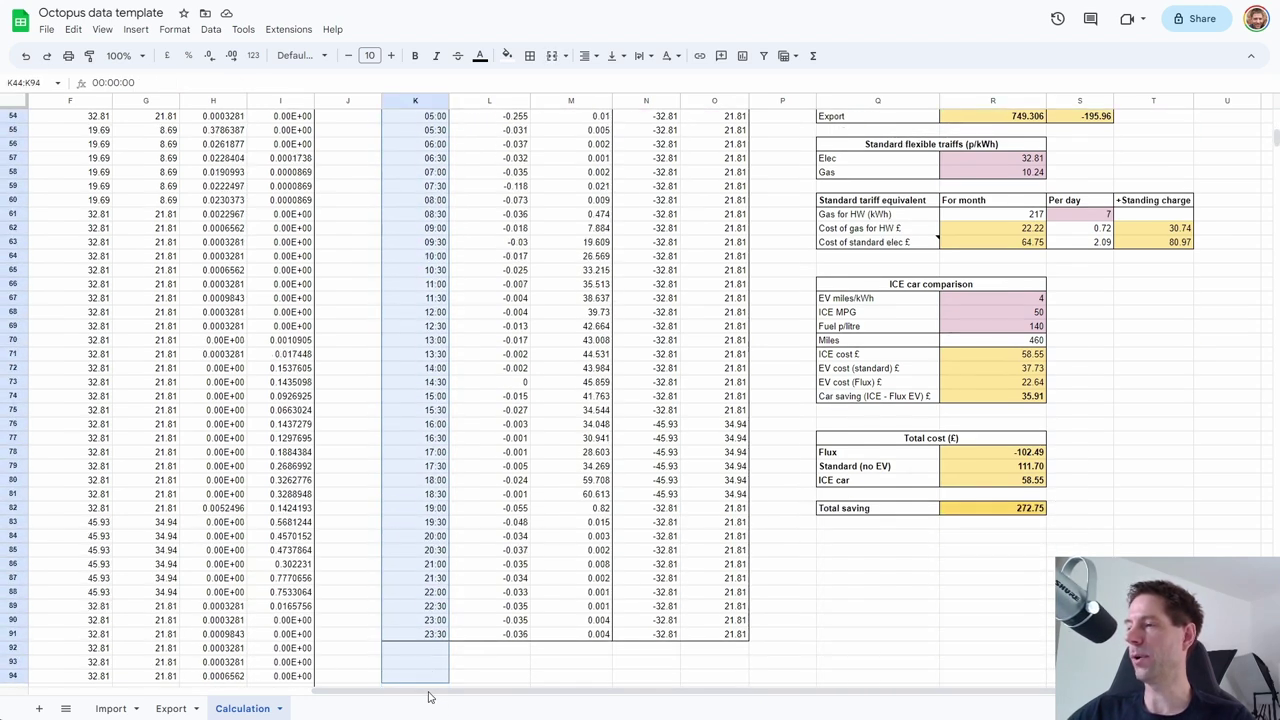
{"action": "scroll", "coordinate": [557, 498], "scroll_direction": "up", "scroll_amount": 3}
{"action": "scroll", "coordinate": [557, 498], "scroll_direction": "up", "scroll_amount": 4}
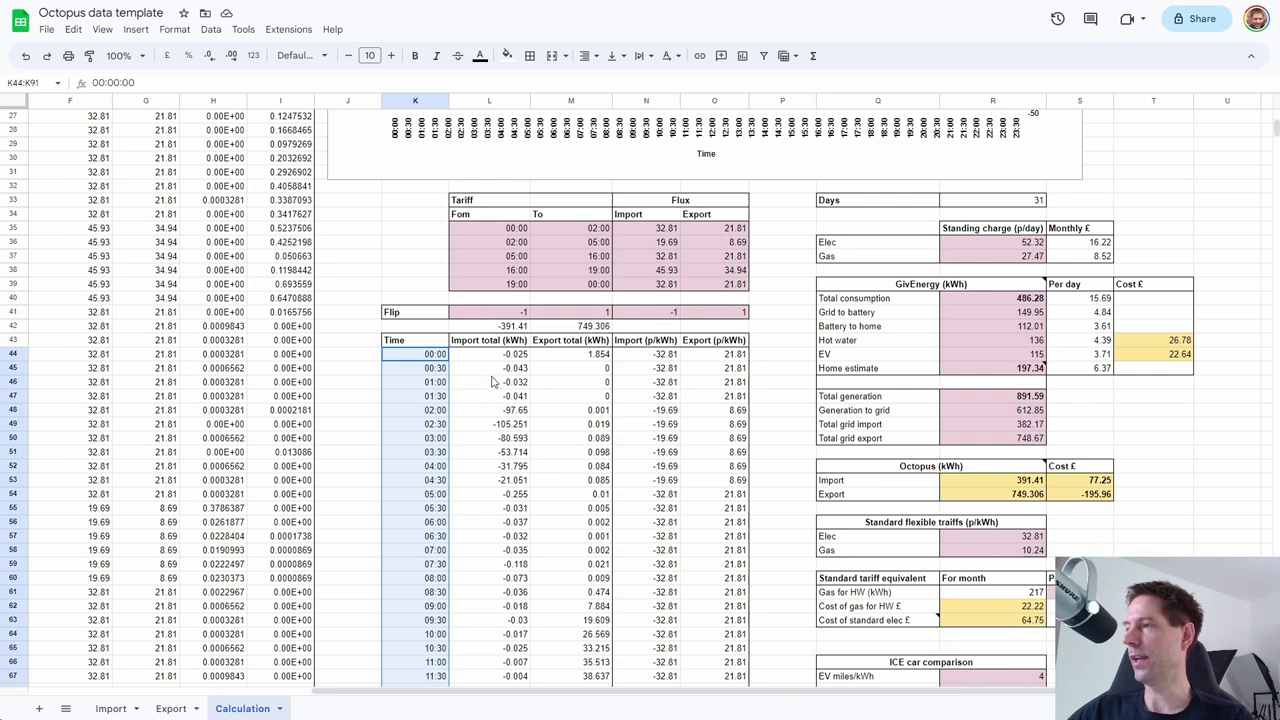
{"action": "left_click", "coordinate": [491, 369]}
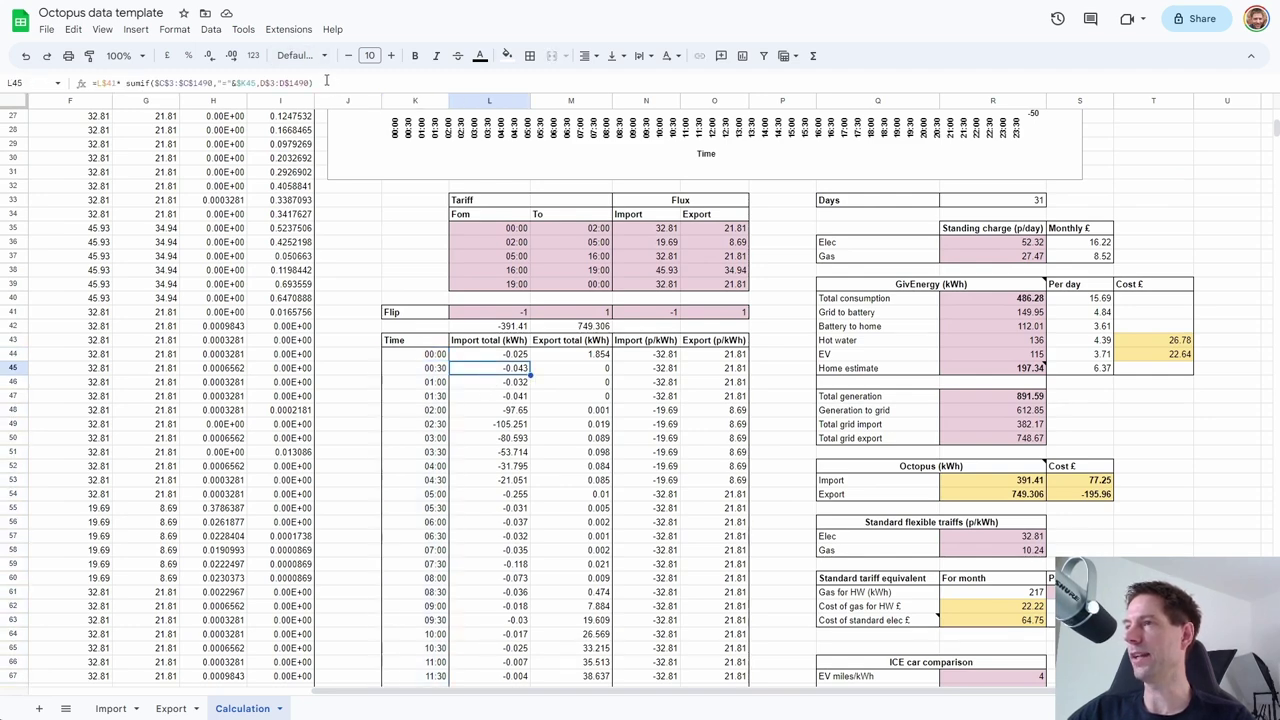
{"action": "left_click", "coordinate": [324, 82]}
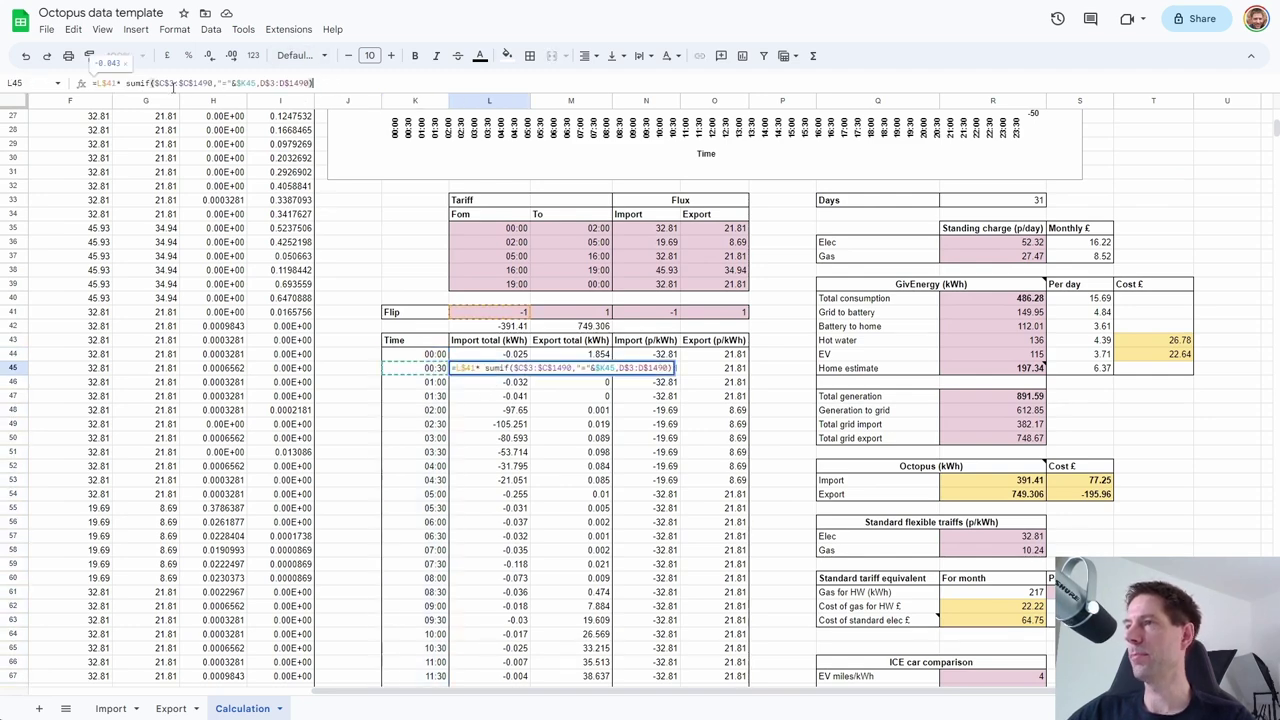
{"action": "left_click", "coordinate": [597, 689]}
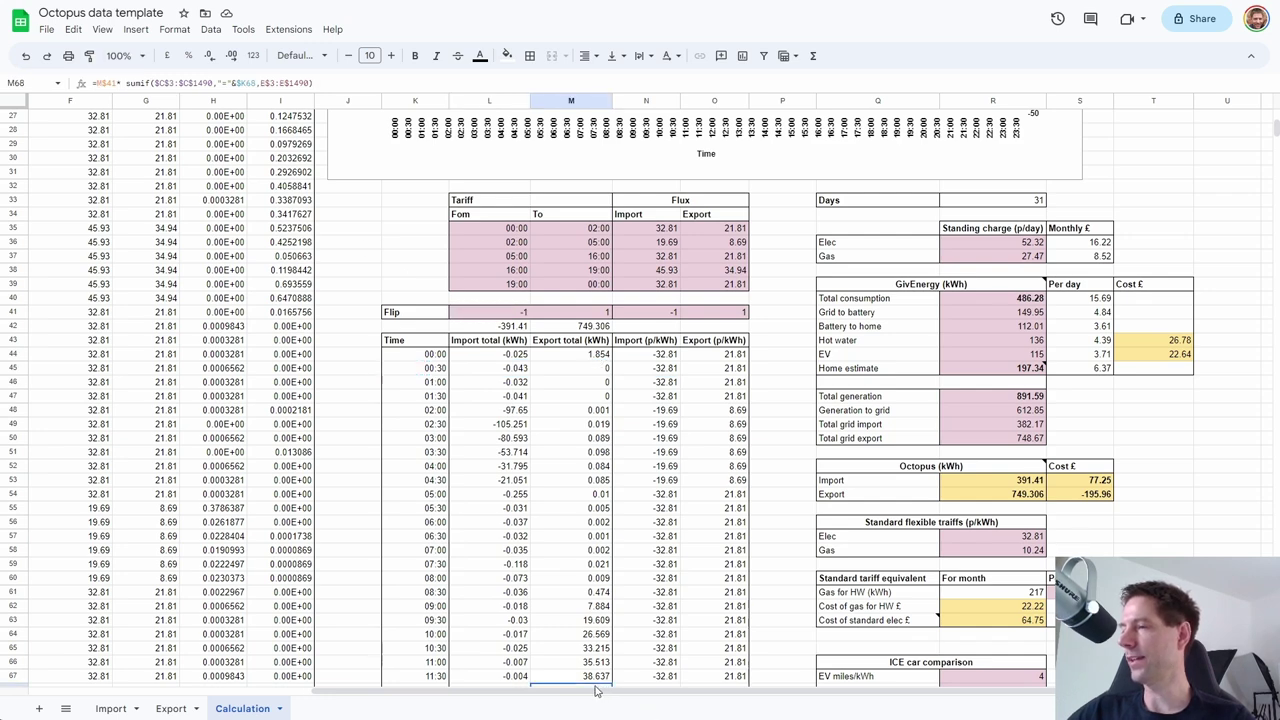
- Inspect the Export total SUMIF formula in M47, tracing its Export (kWh) source range in column E and the Totals for month chart
{"action": "left_click", "coordinate": [575, 396]}
{"action": "double_click", "coordinate": [575, 396]}
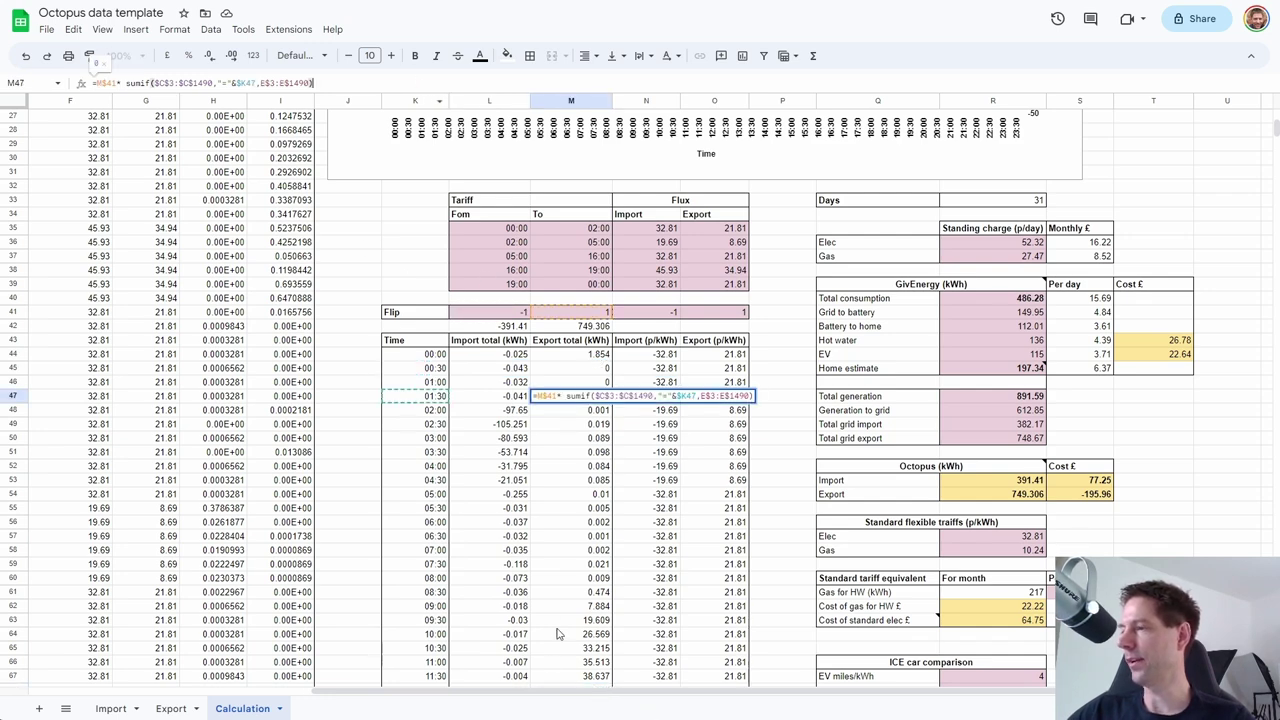
{"action": "left_click_drag", "start_coordinate": [495, 694], "coordinate": [365, 694]}
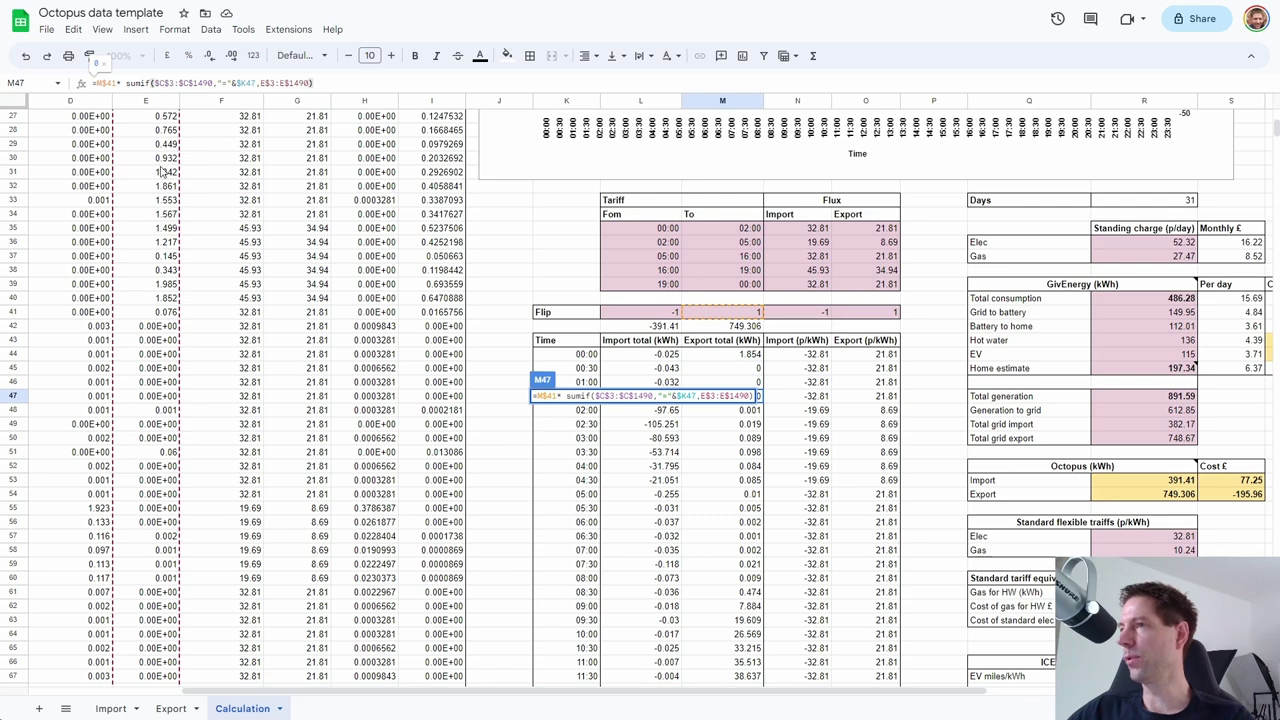
{"action": "scroll", "coordinate": [205, 281], "scroll_direction": "up", "scroll_amount": 9}
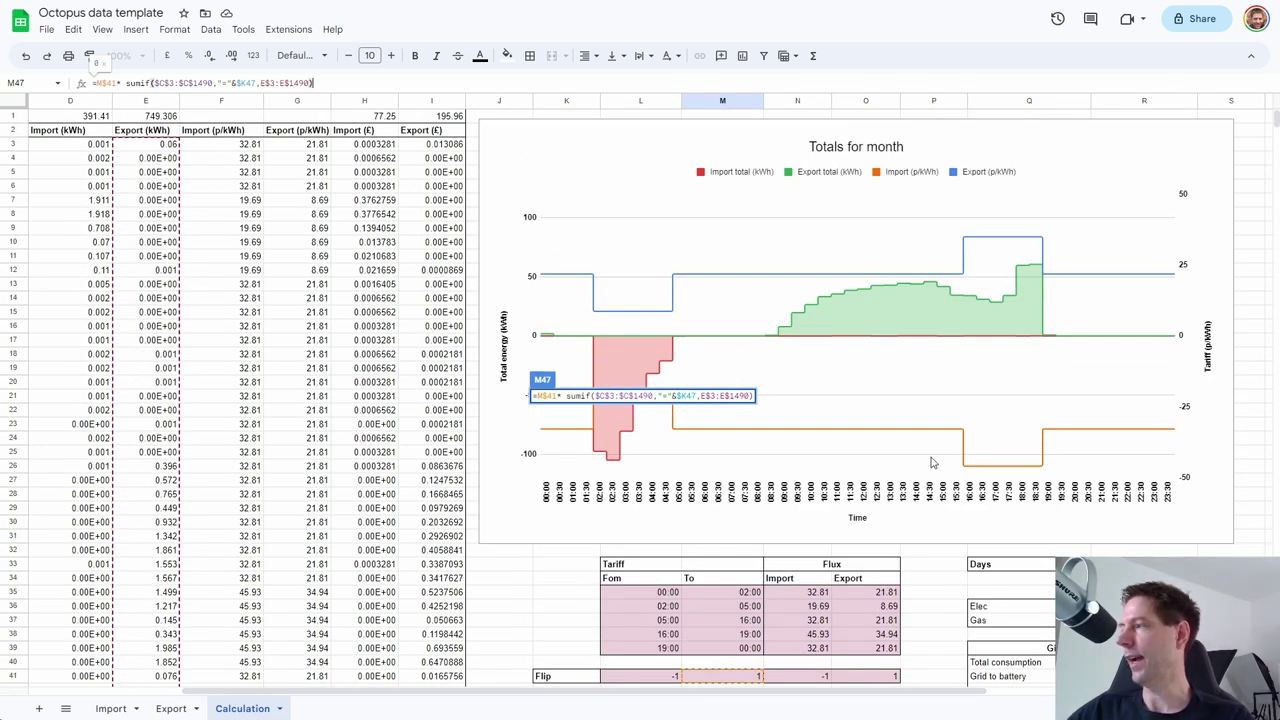
{"action": "left_click_drag", "start_coordinate": [1275, 121], "coordinate": [1275, 132]}
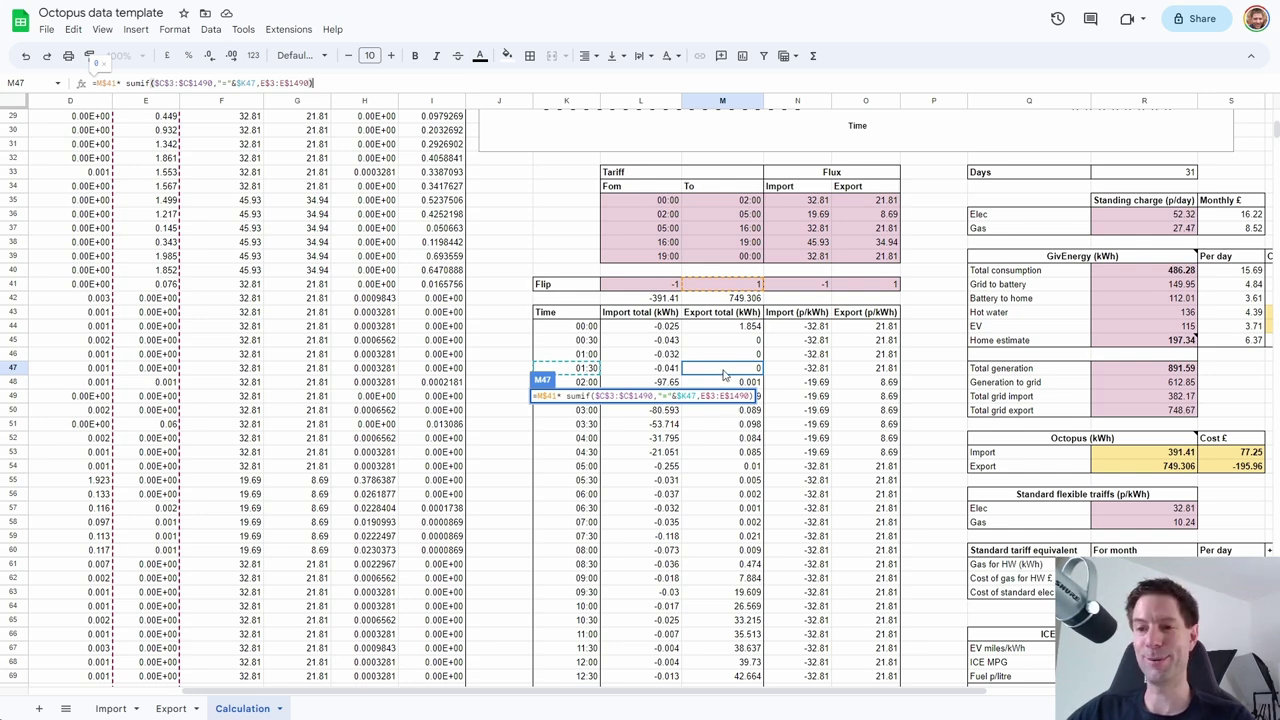
- Examine how the L48 formula applies the Flip factor in L41, comparing it with the import series in the Totals for month chart
{"action": "left_click", "coordinate": [661, 370]}
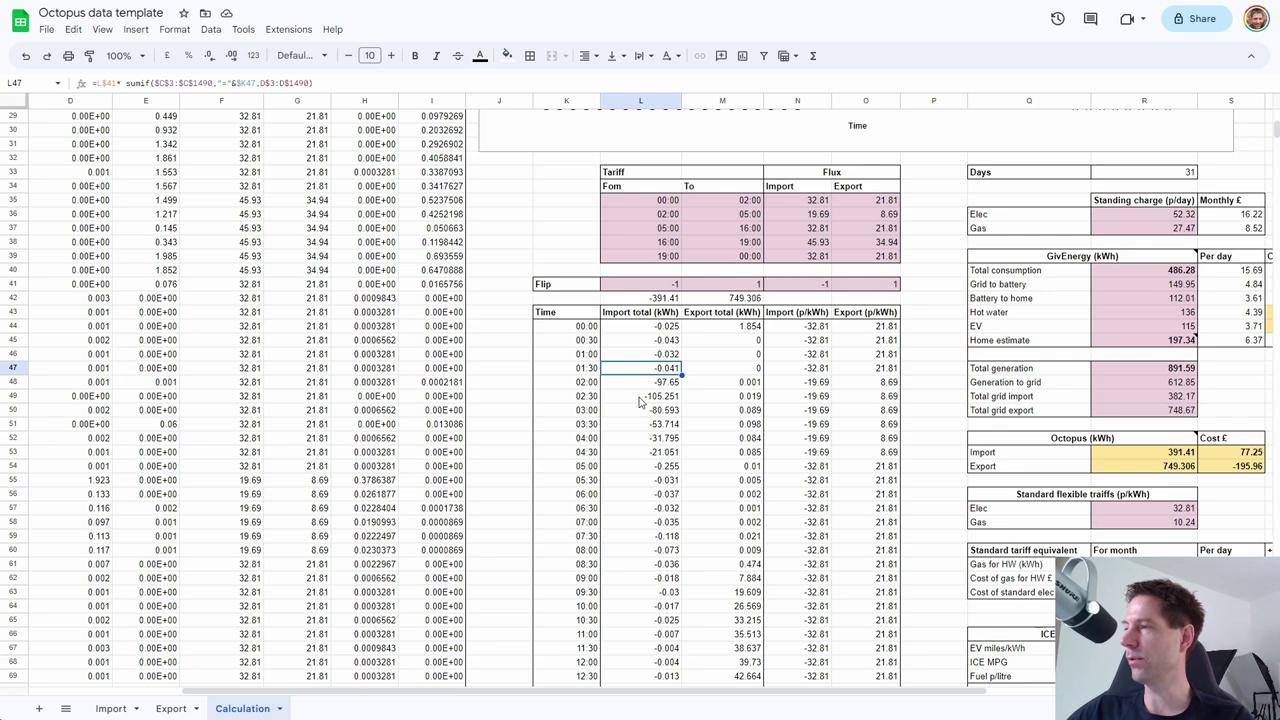
{"action": "left_click", "coordinate": [650, 398]}
{"action": "left_click", "coordinate": [645, 386]}
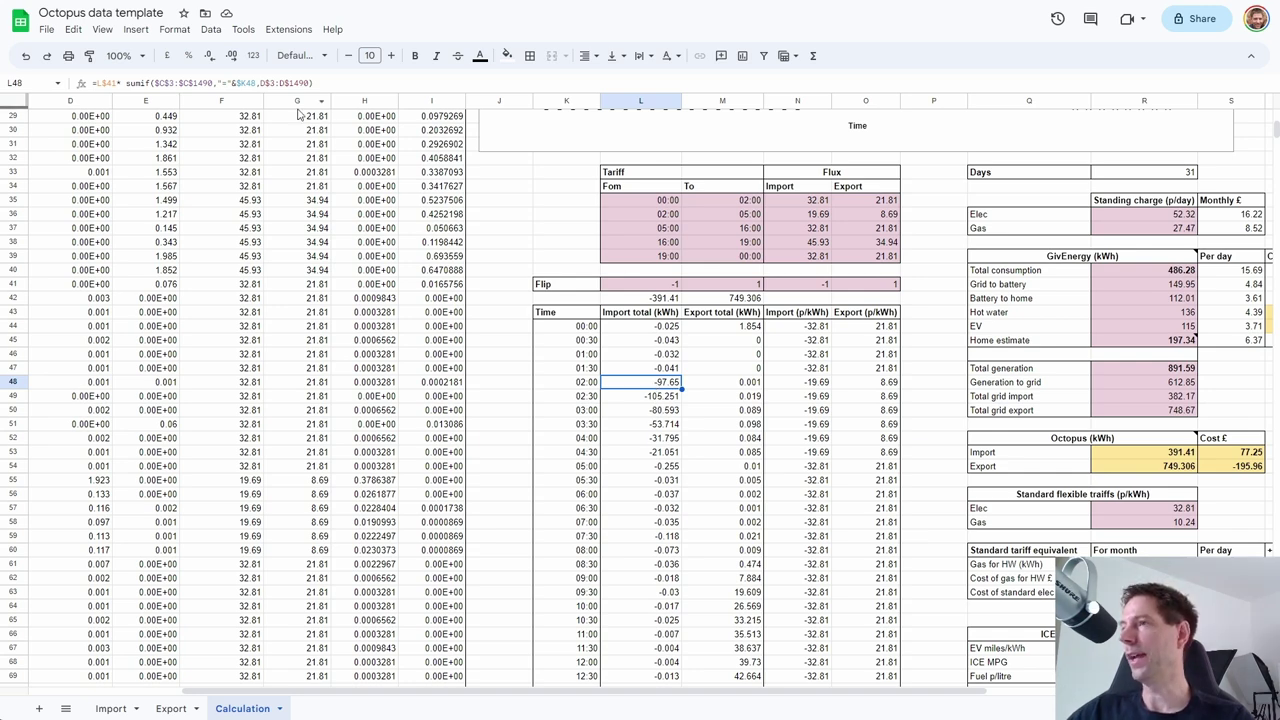
{"action": "key", "text": "F2"}
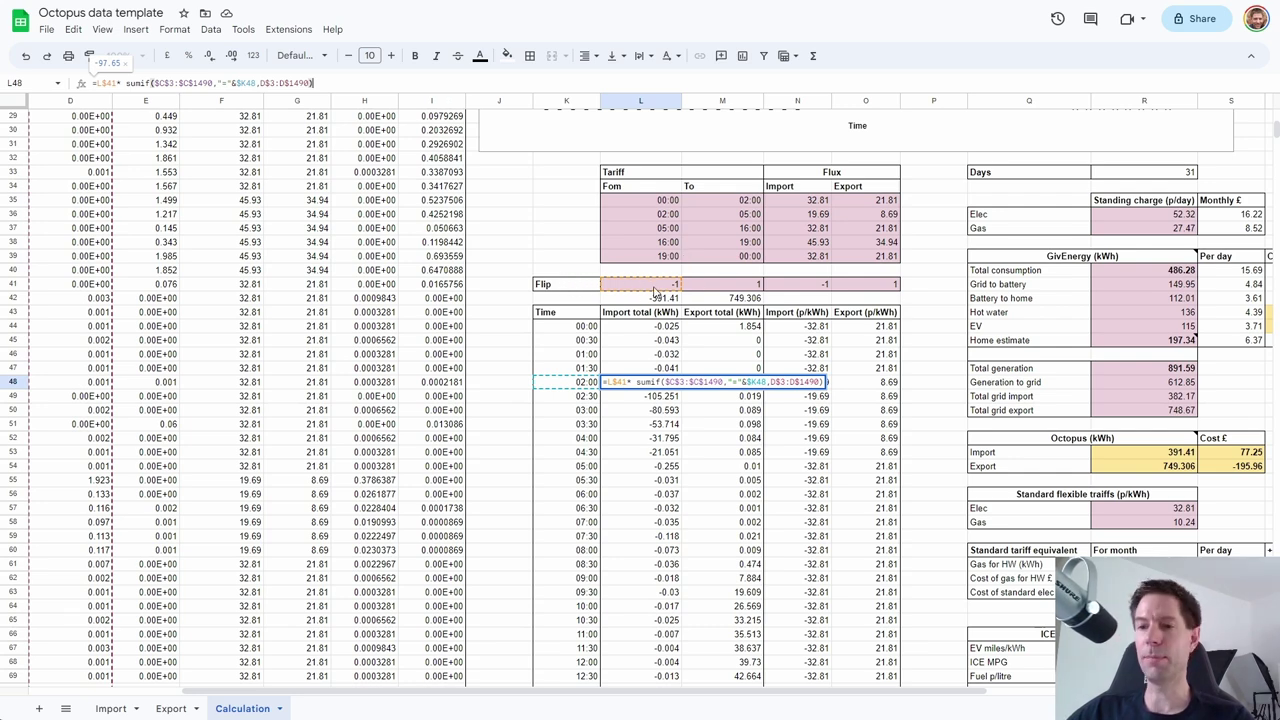
{"action": "scroll", "coordinate": [700, 300], "scroll_direction": "up", "scroll_amount": 5}
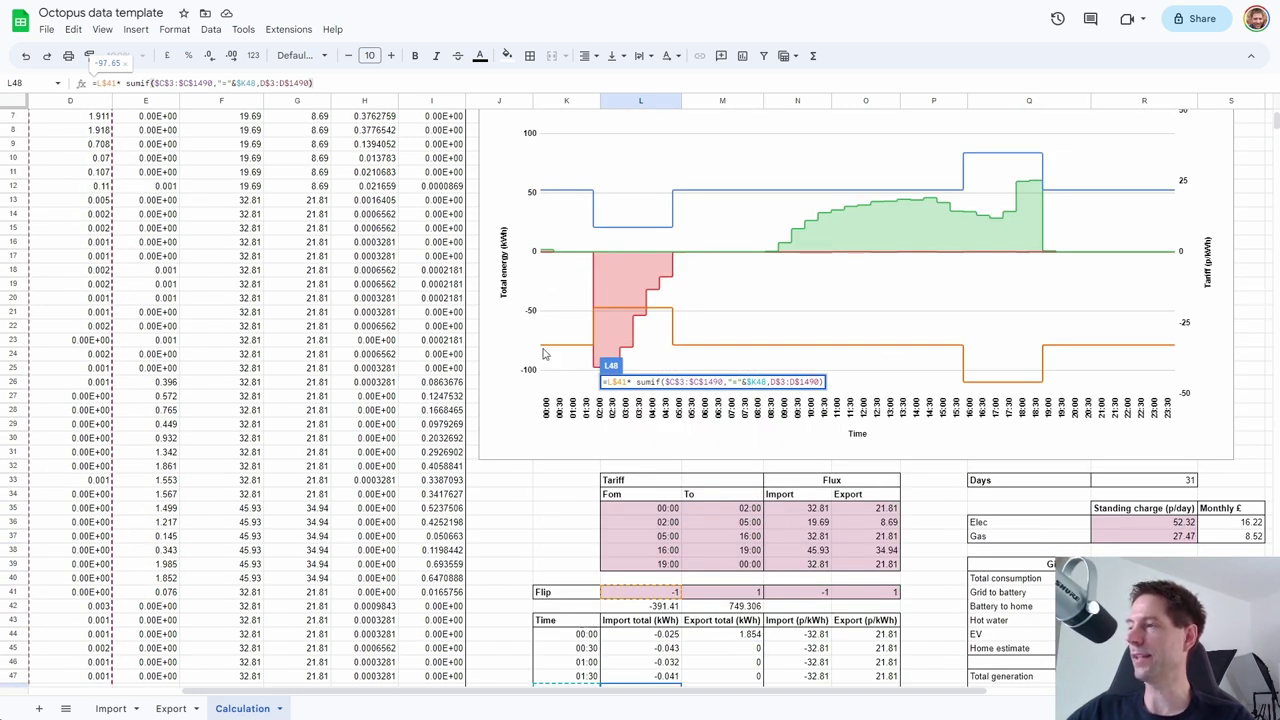
{"action": "scroll", "coordinate": [655, 561], "scroll_direction": "down", "scroll_amount": 3}
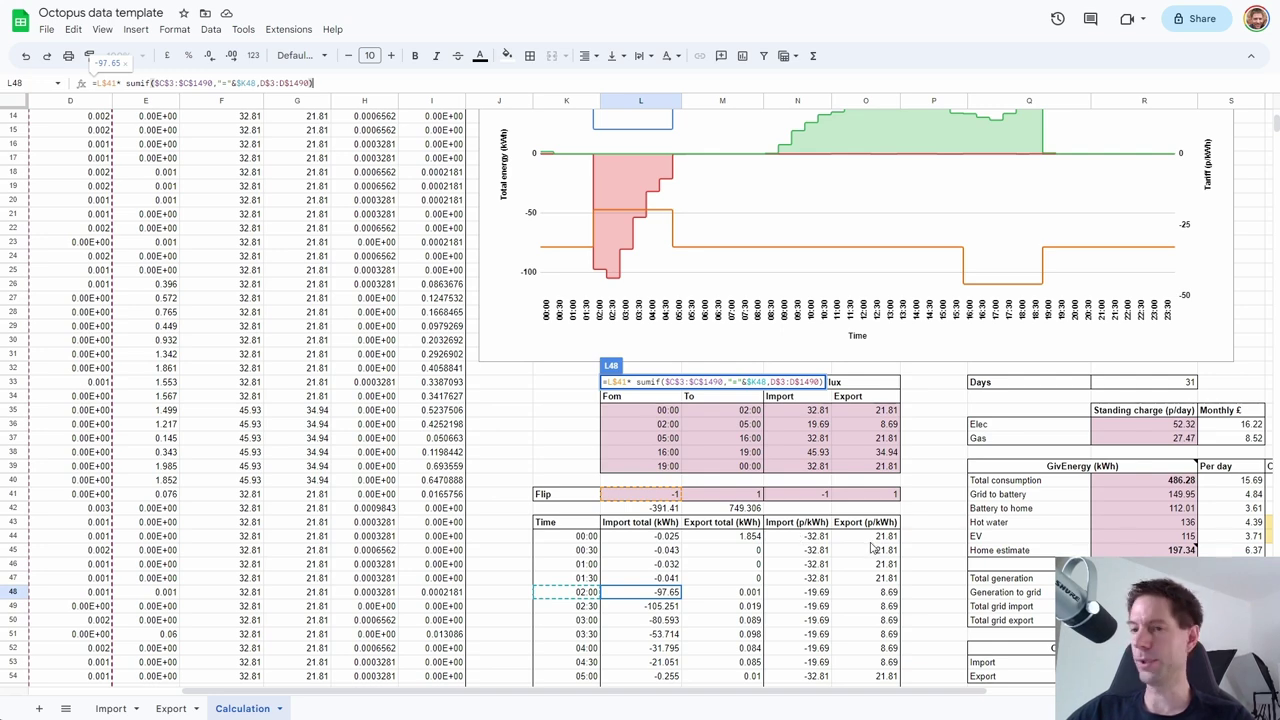
{"action": "scroll", "coordinate": [872, 548], "scroll_direction": "up", "scroll_amount": 5}
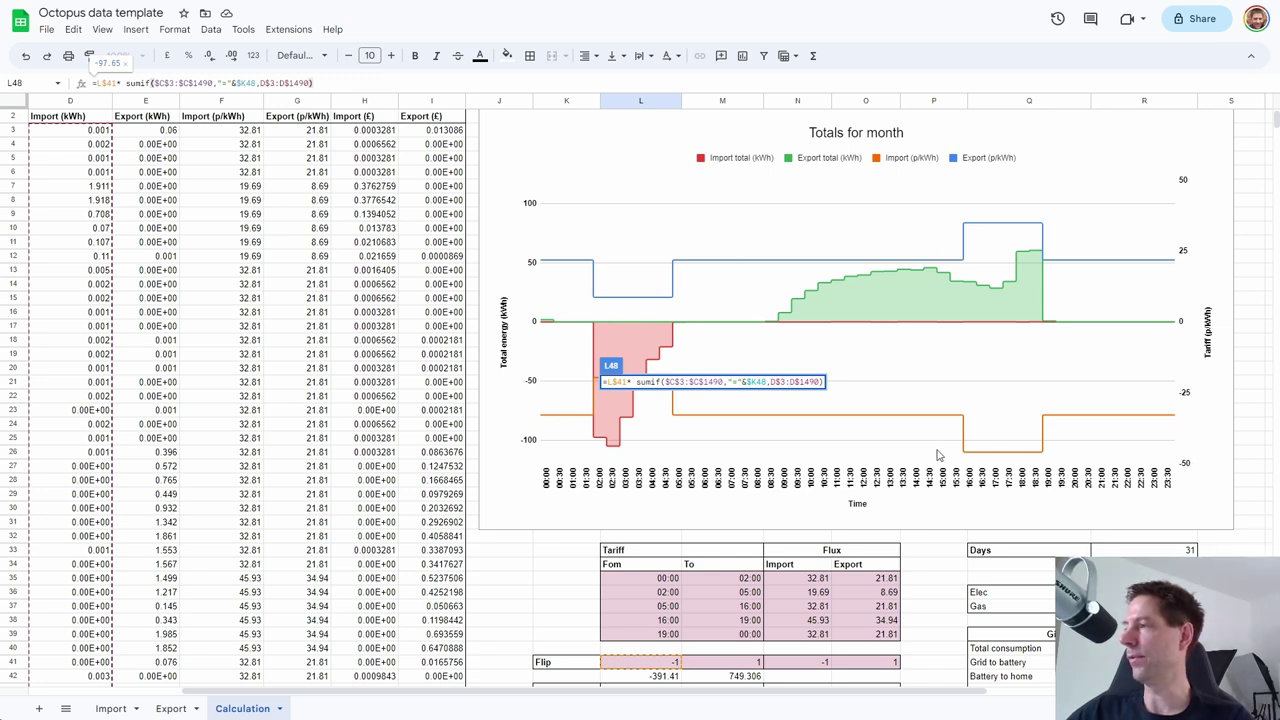
- Set the Flip factors to 1 for Import total in L41 and -1 for Export total in M41
{"action": "left_click", "coordinate": [567, 584]}
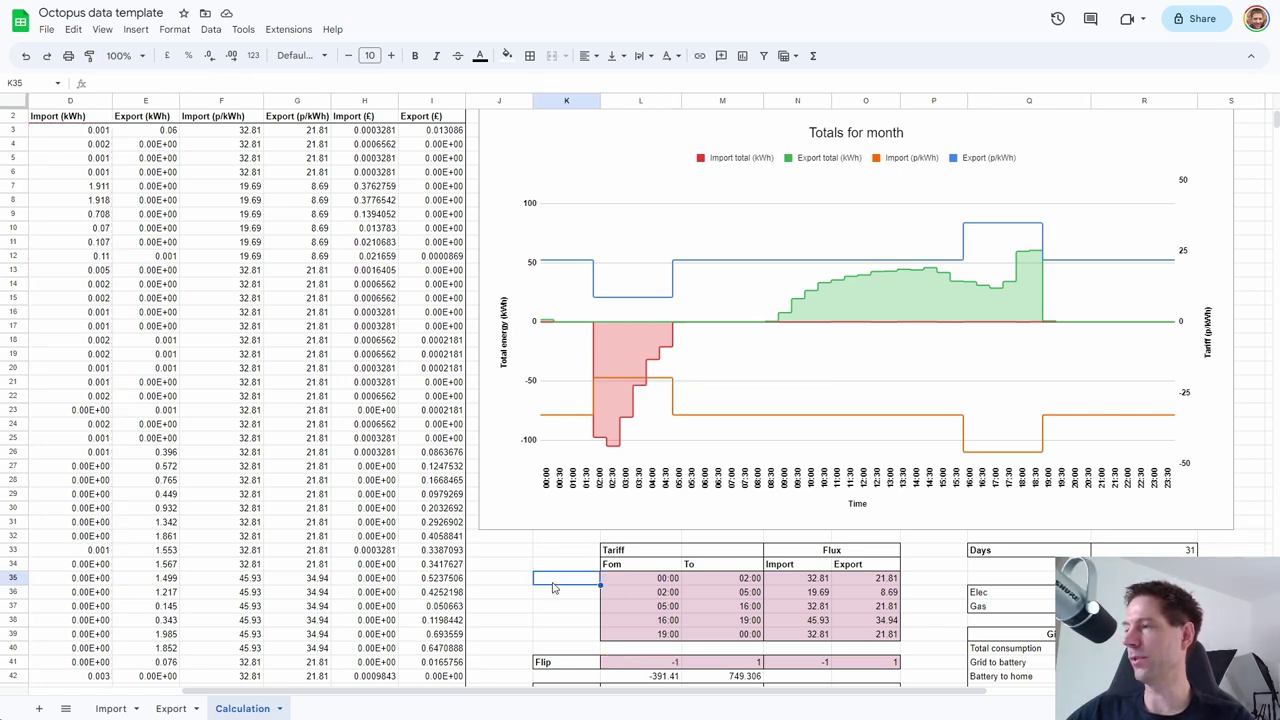
{"action": "left_click", "coordinate": [657, 664]}
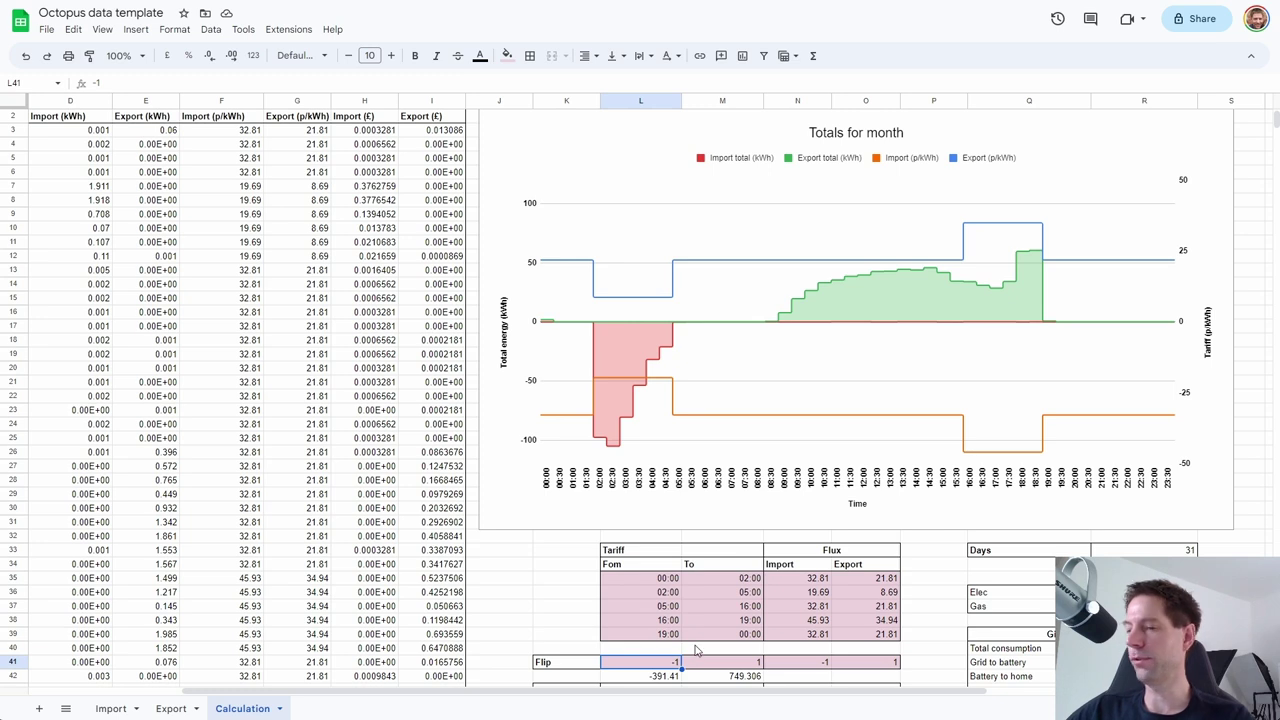
{"action": "type", "text": "1"}
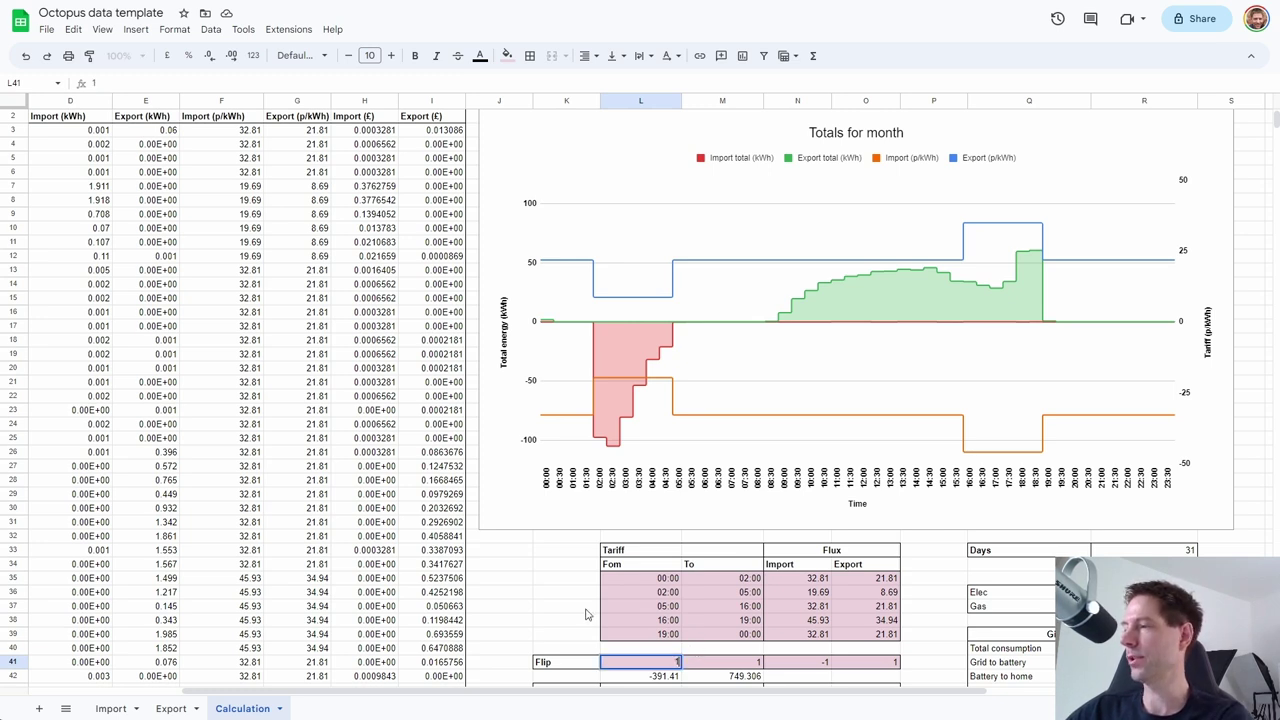
{"action": "left_click", "coordinate": [733, 668]}
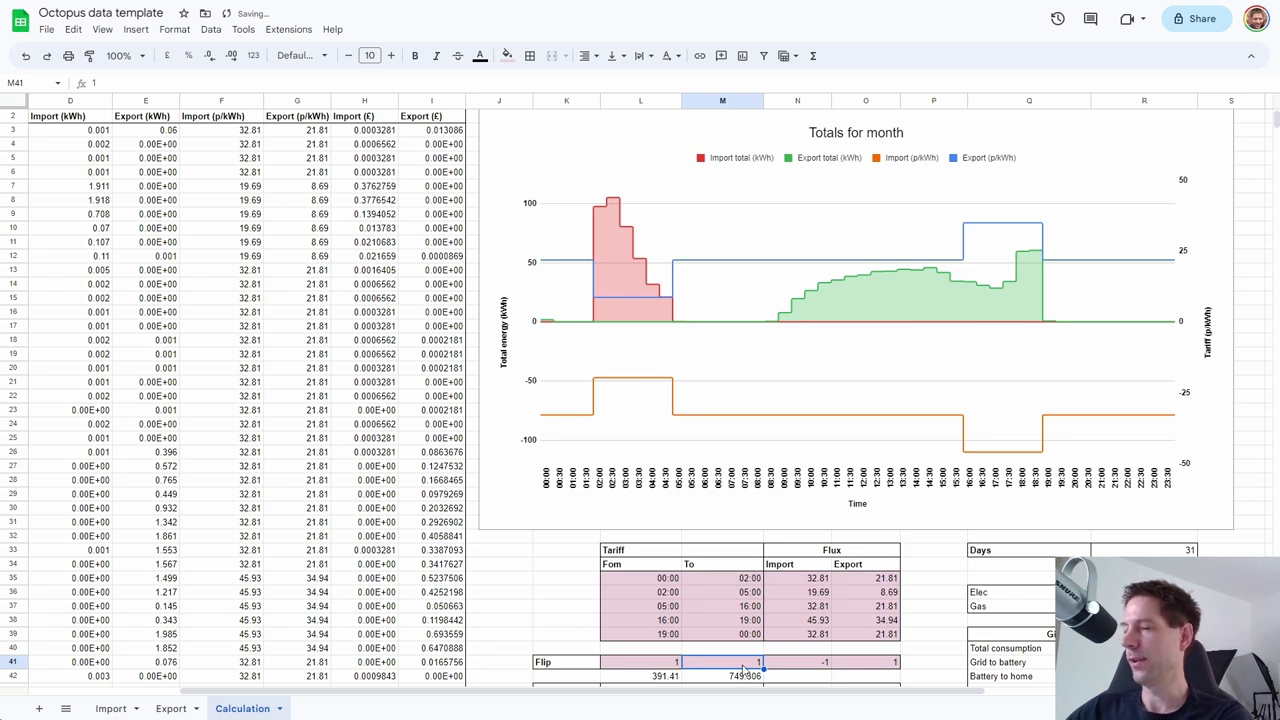
{"action": "type", "text": "-"}
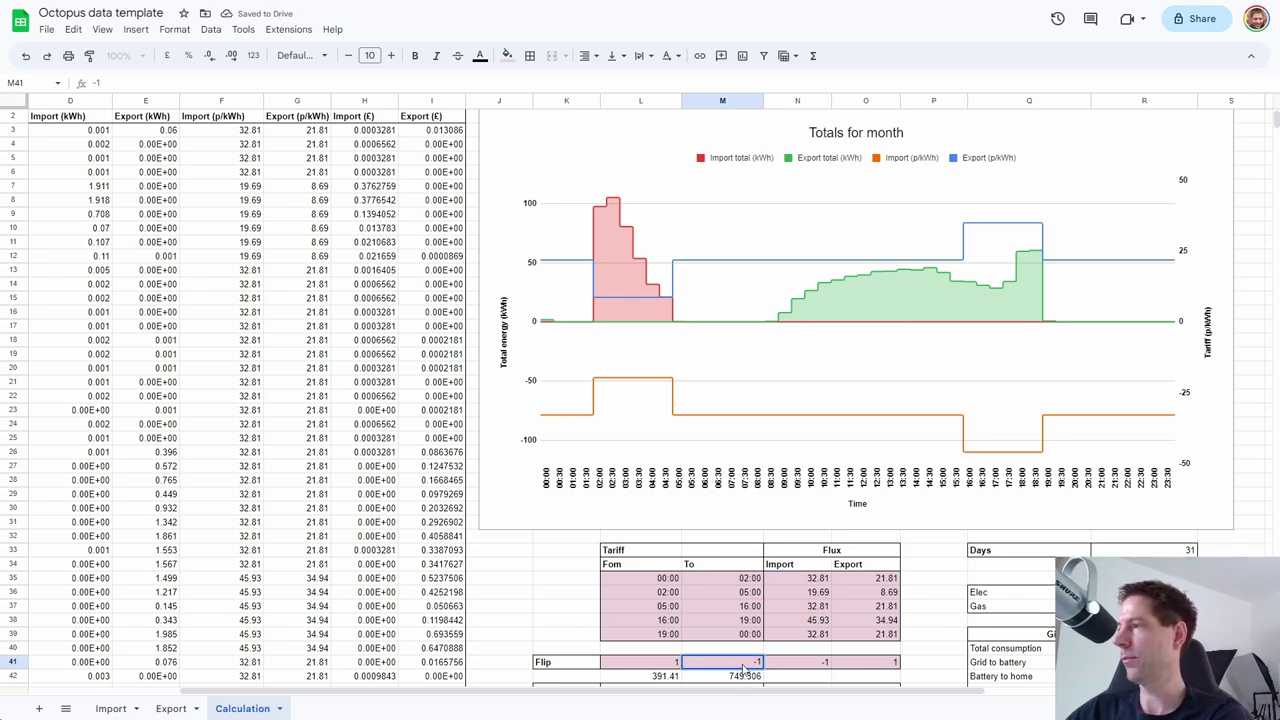
{"action": "type", "text": "1"}
{"action": "key", "text": "Return"}
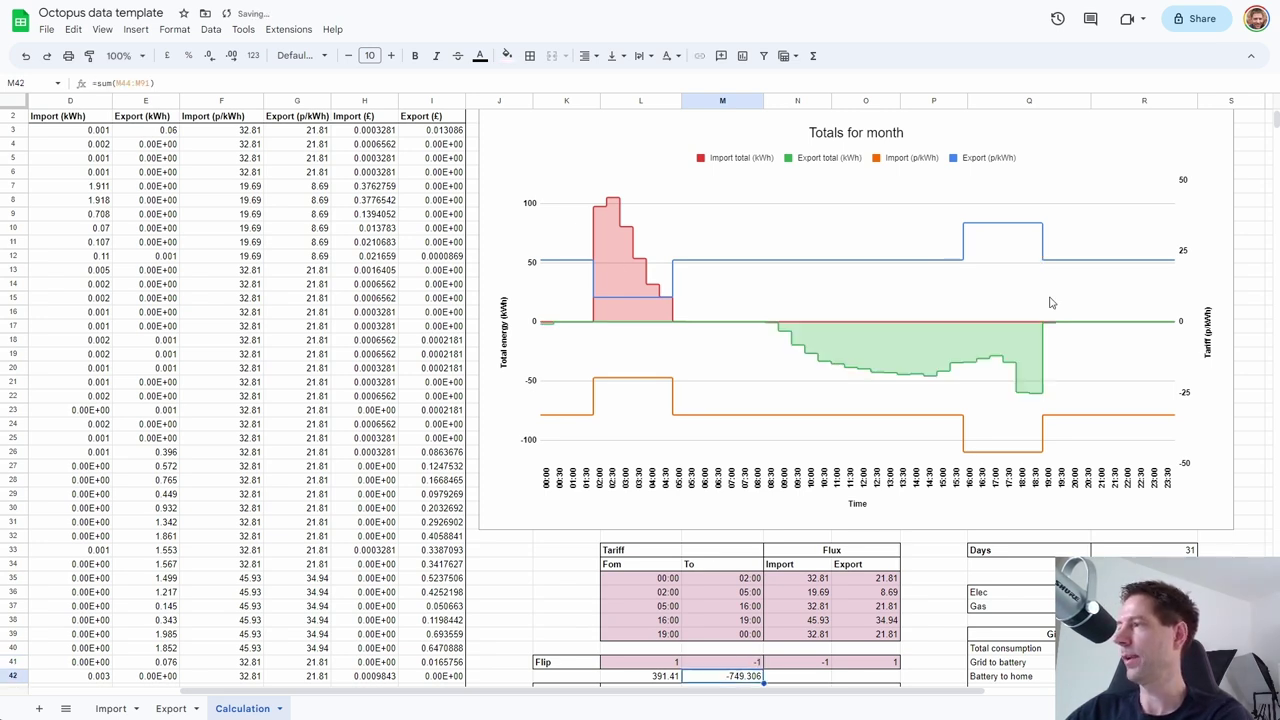
- Try a Flip factor of 0 for Import (p/kWh) in N41, and replace it with 1
{"action": "left_click", "coordinate": [820, 668]}
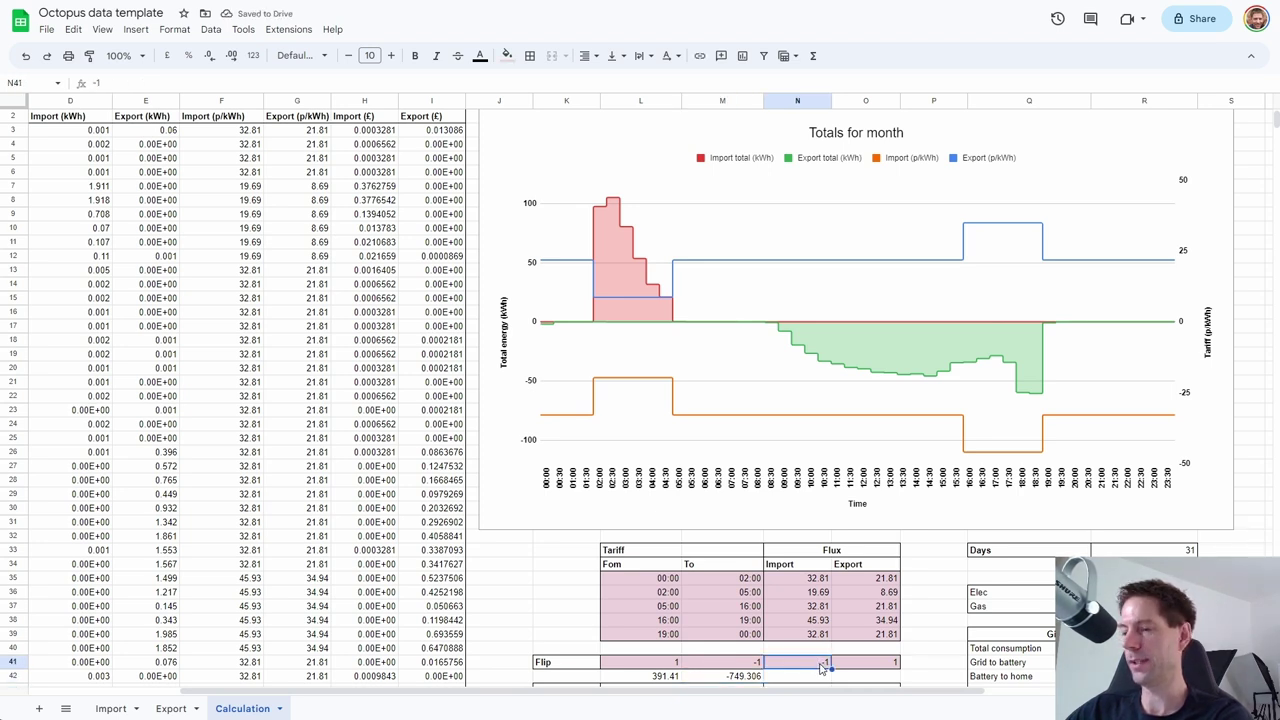
{"action": "type", "text": "0"}
{"action": "key", "text": "Return"}
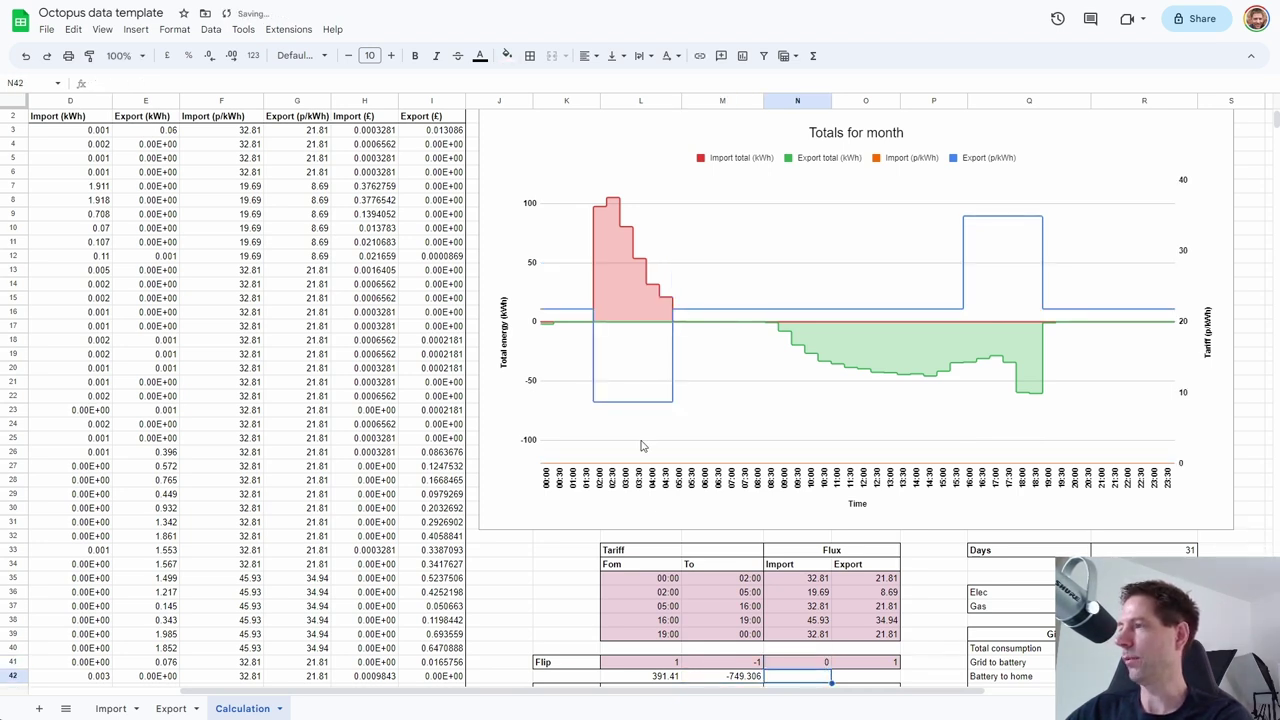
{"action": "left_click", "coordinate": [858, 663]}
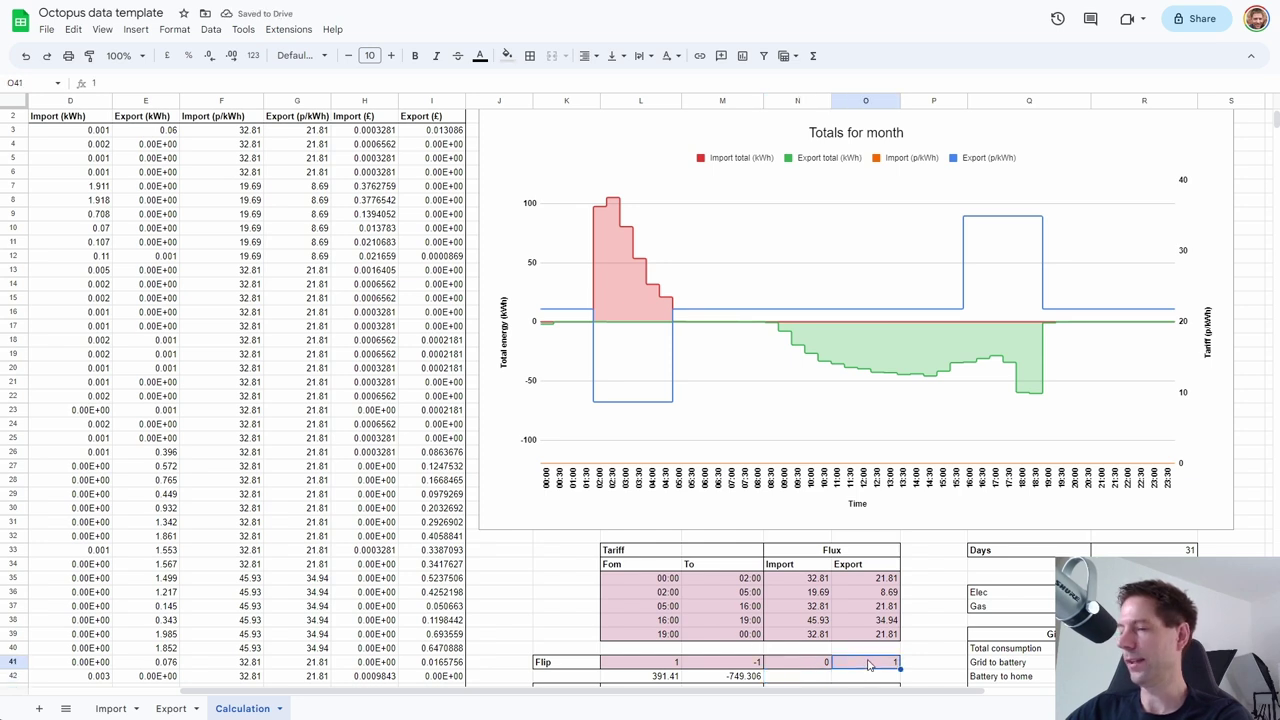
{"action": "left_click", "coordinate": [794, 666]}
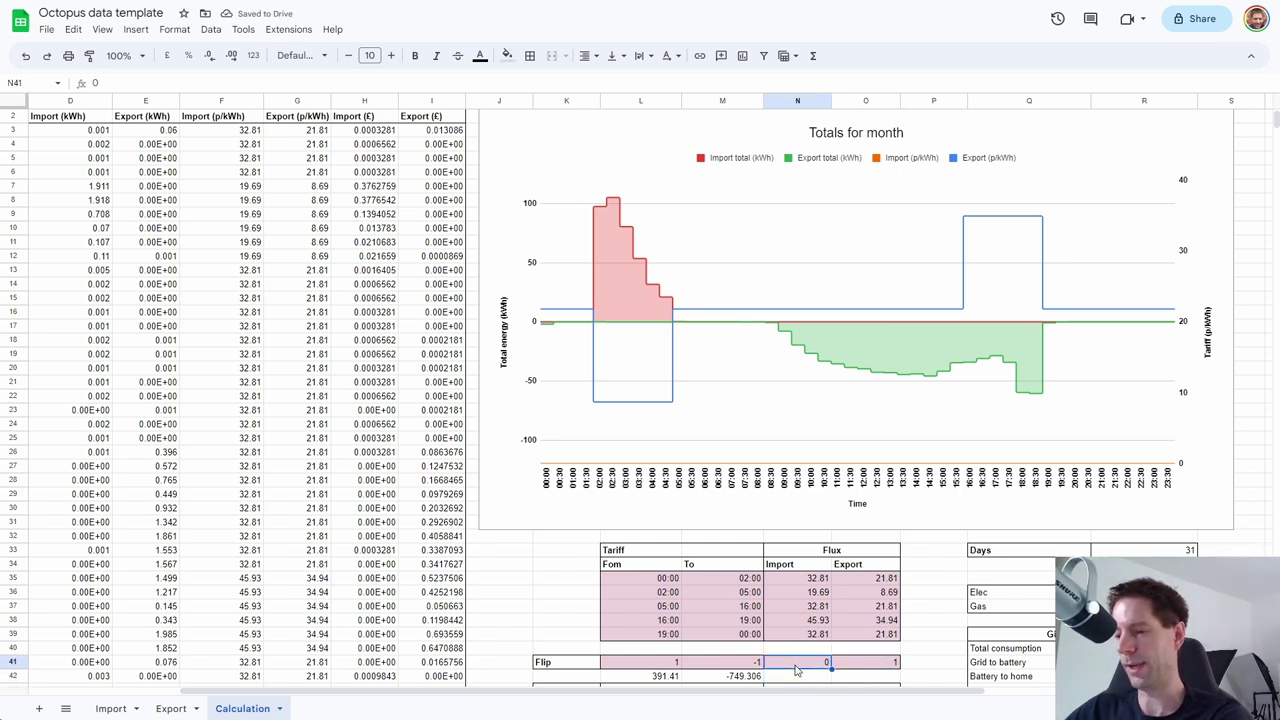
{"action": "type", "text": "1"}
{"action": "key", "text": "Return"}
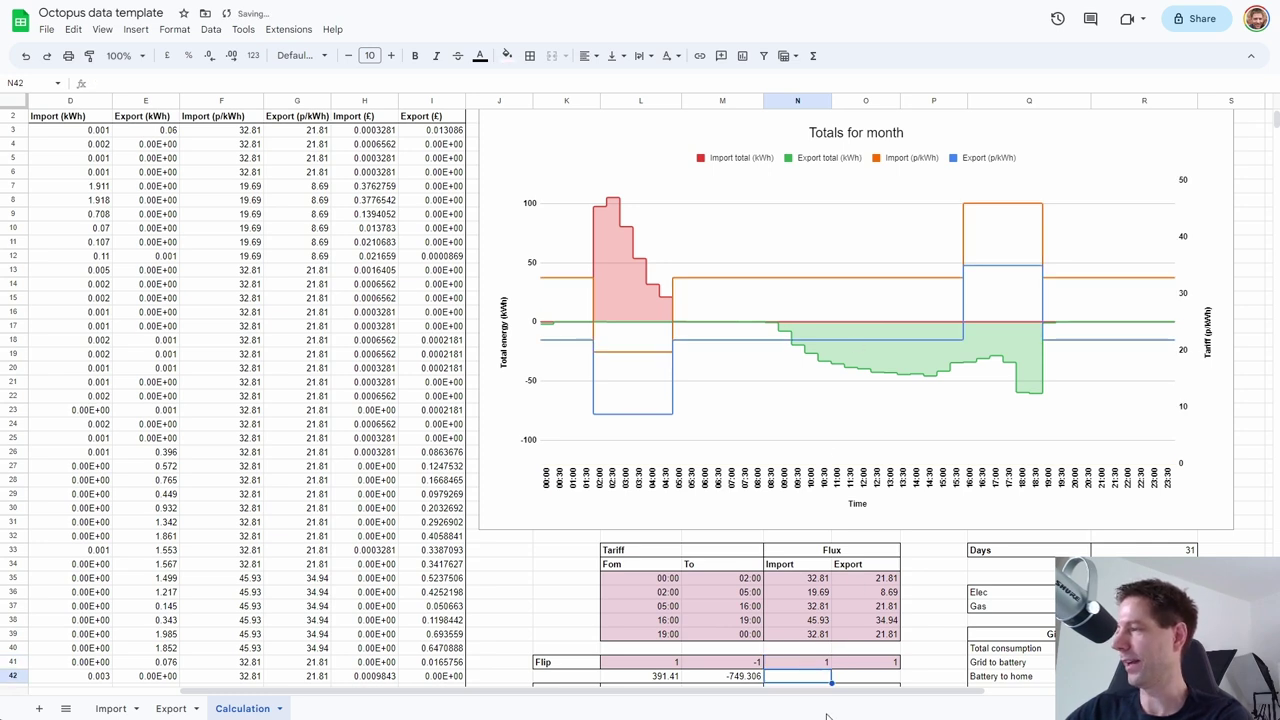
- Set the Flip factor for Export (p/kWh) in O41 to -1
{"action": "left_click", "coordinate": [868, 667]}
{"action": "key", "text": "BackSpace"}
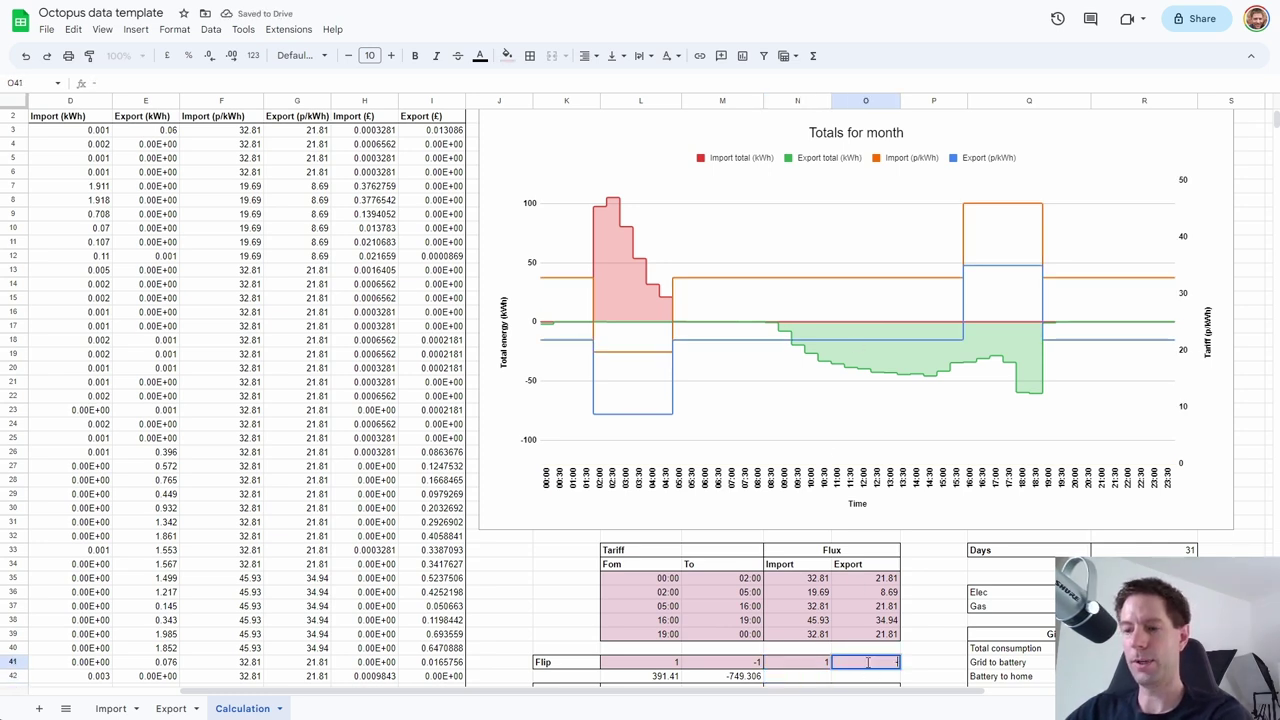
{"action": "type", "text": "-1"}
{"action": "key", "text": "Return"}
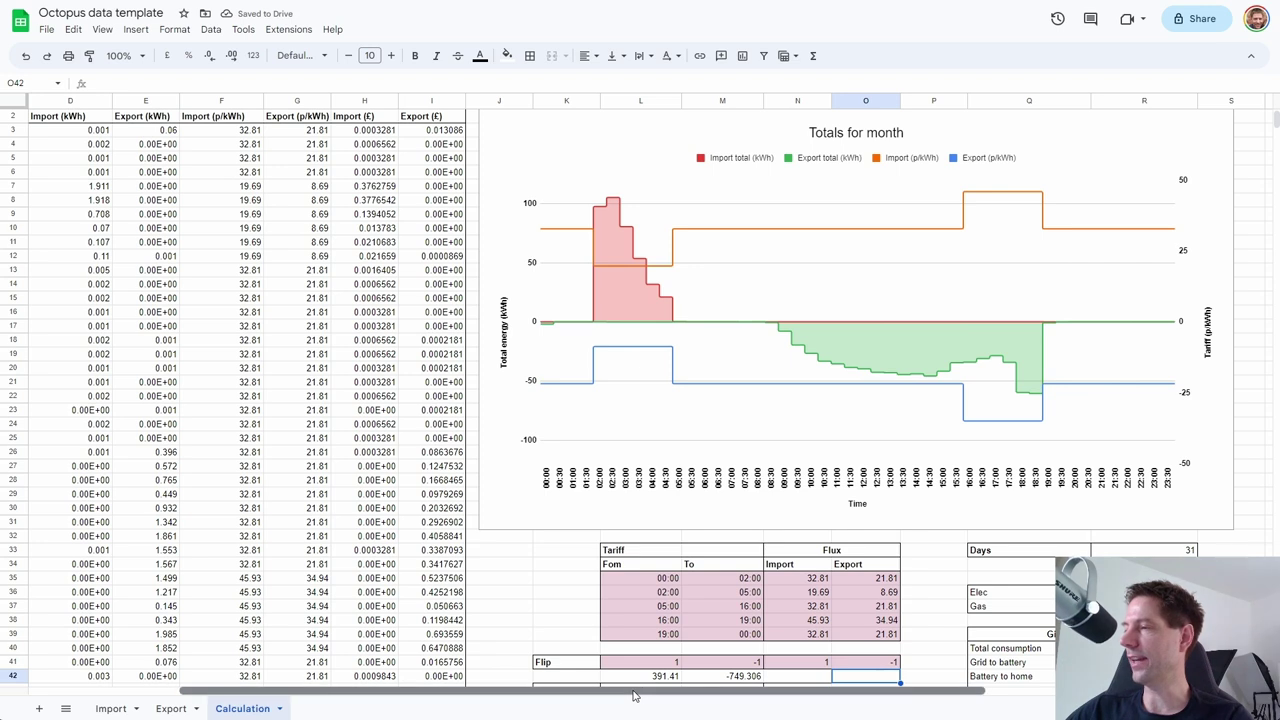
- Review the minimum and maximum settings of the Totals for month chart's vertical energy axis, and close the chart editor
{"action": "left_click_drag", "start_coordinate": [634, 692], "coordinate": [743, 690]}
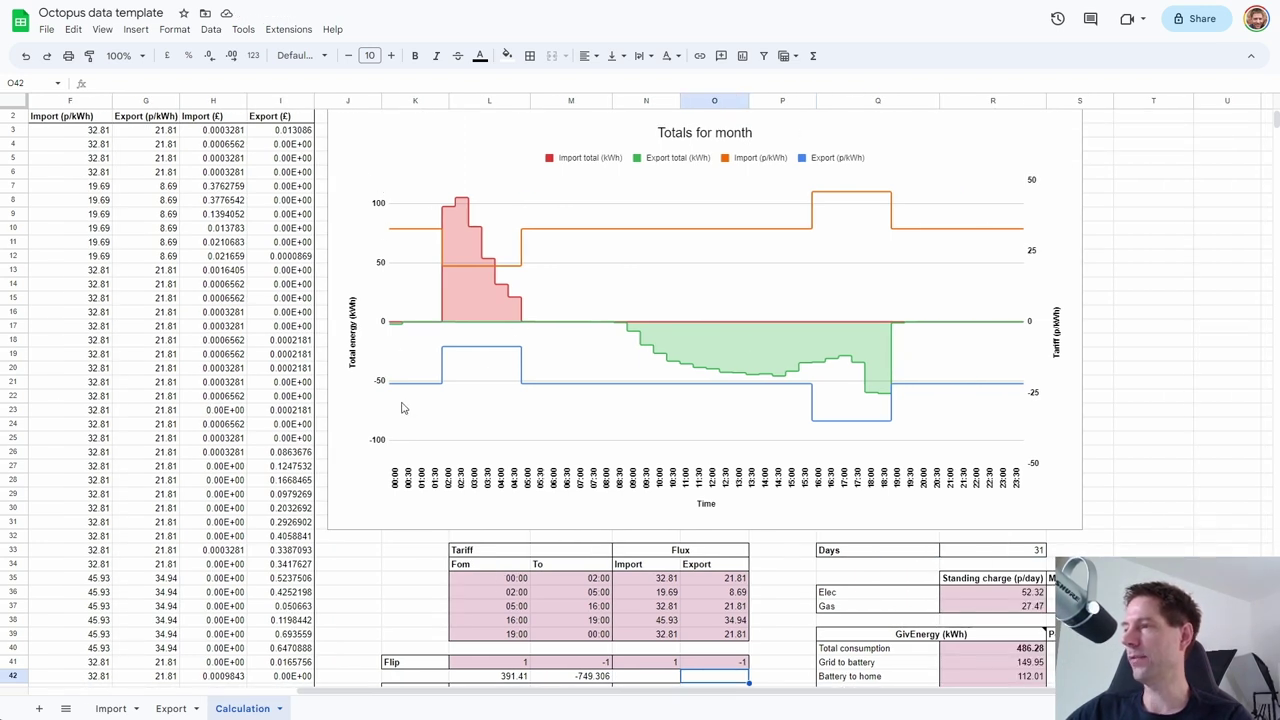
{"action": "left_click", "coordinate": [378, 210]}
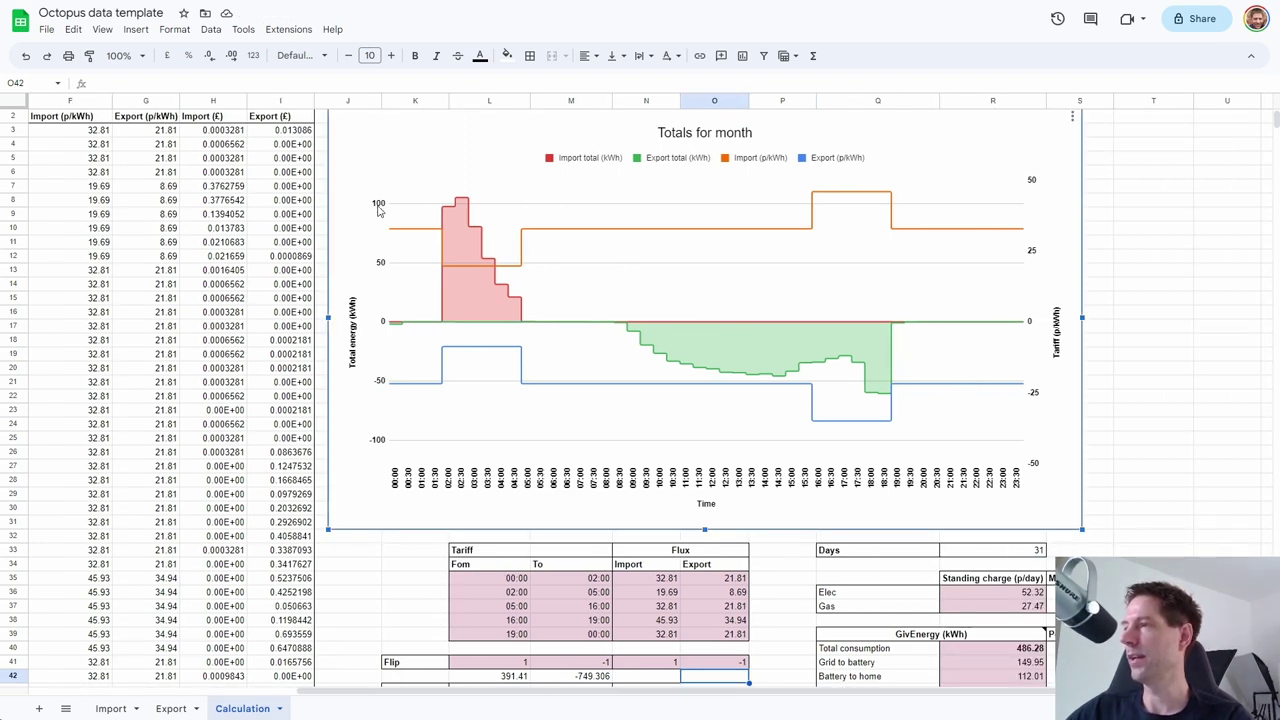
{"action": "double_click", "coordinate": [378, 207]}
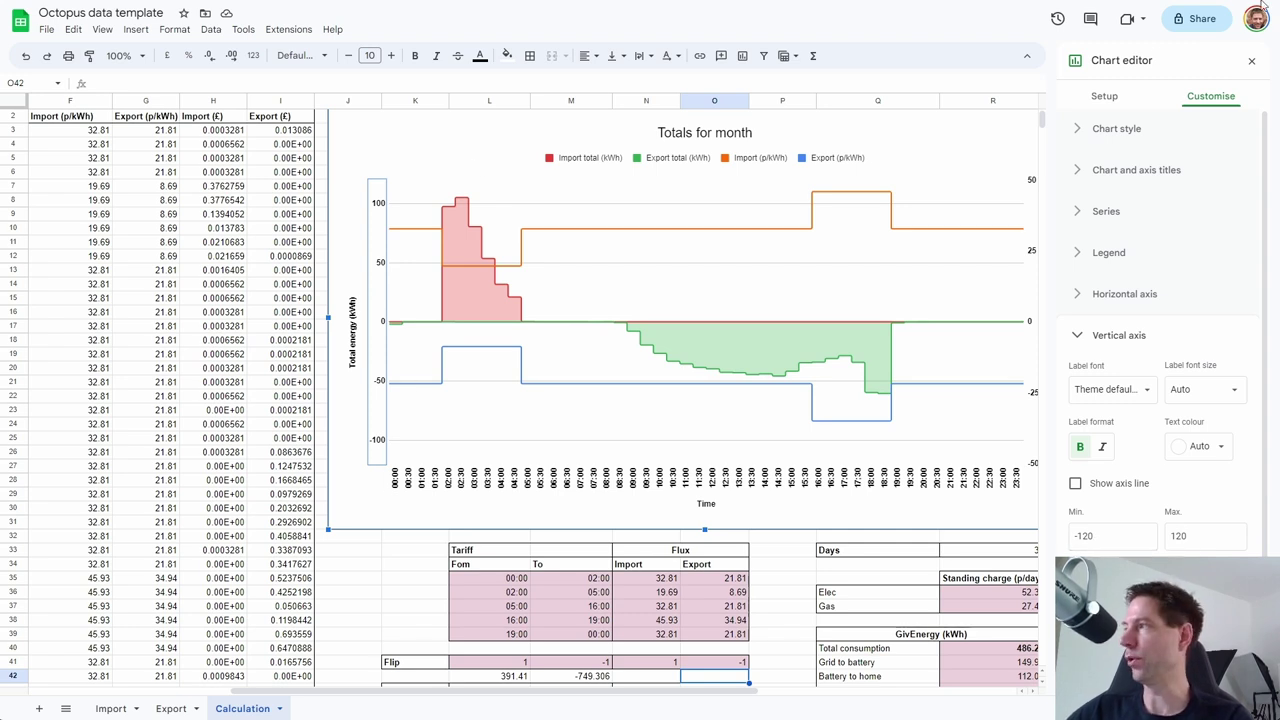
{"action": "left_click", "coordinate": [1253, 62]}
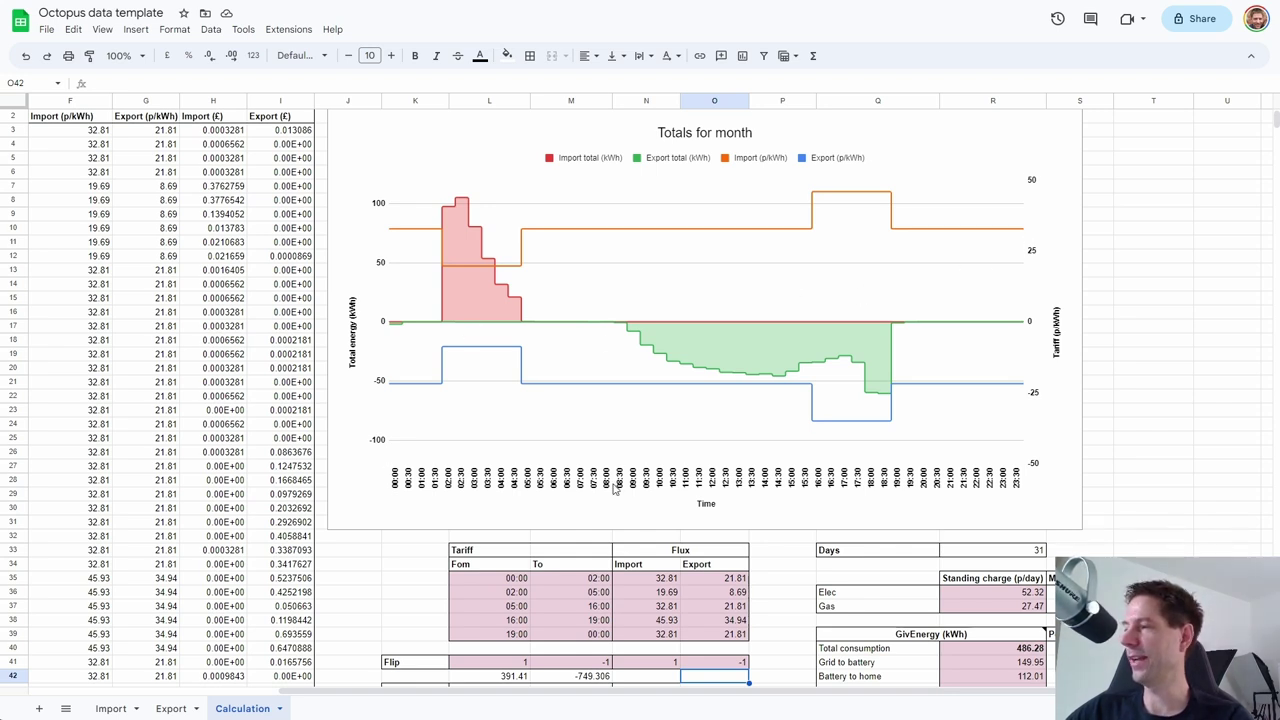
- Set the Flip factors to -1 for Import total in L41 and 1 for Export total in M41
{"action": "scroll", "coordinate": [617, 487], "scroll_direction": "down", "scroll_amount": 2}
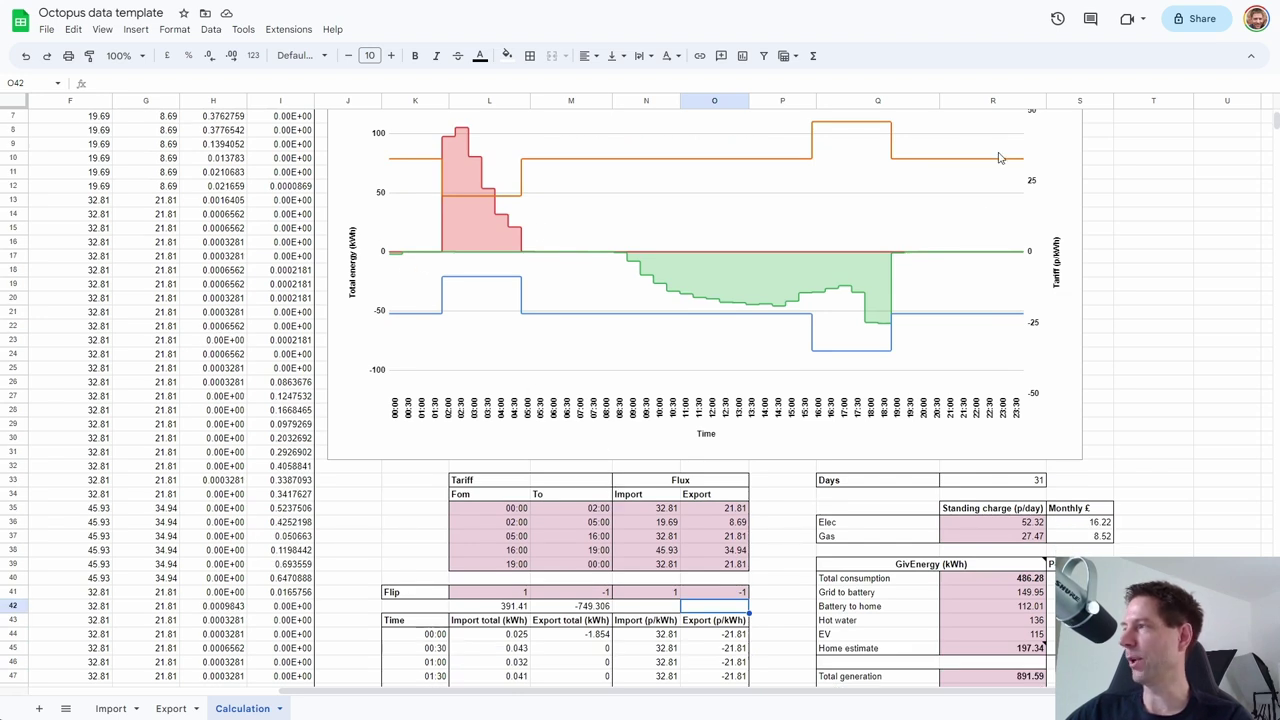
{"action": "scroll", "coordinate": [990, 310], "scroll_direction": "up", "scroll_amount": 1}
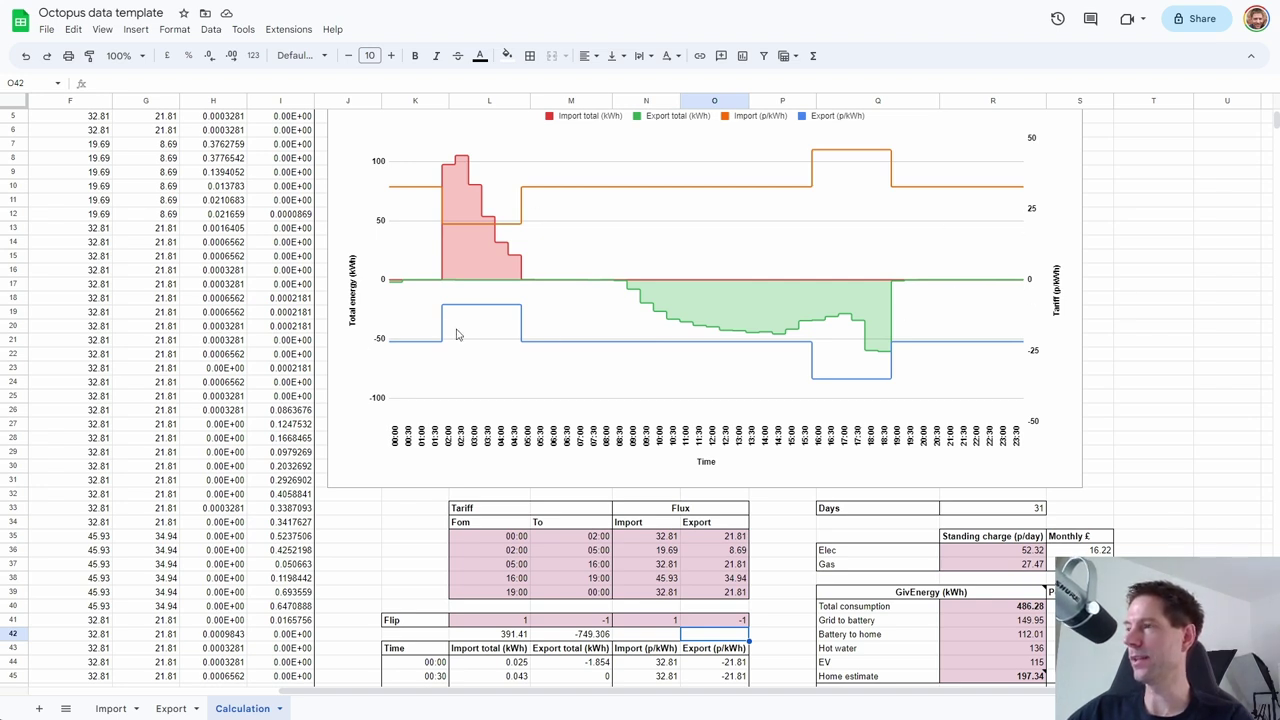
{"action": "left_click", "coordinate": [513, 620]}
{"action": "type", "text": "-1"}
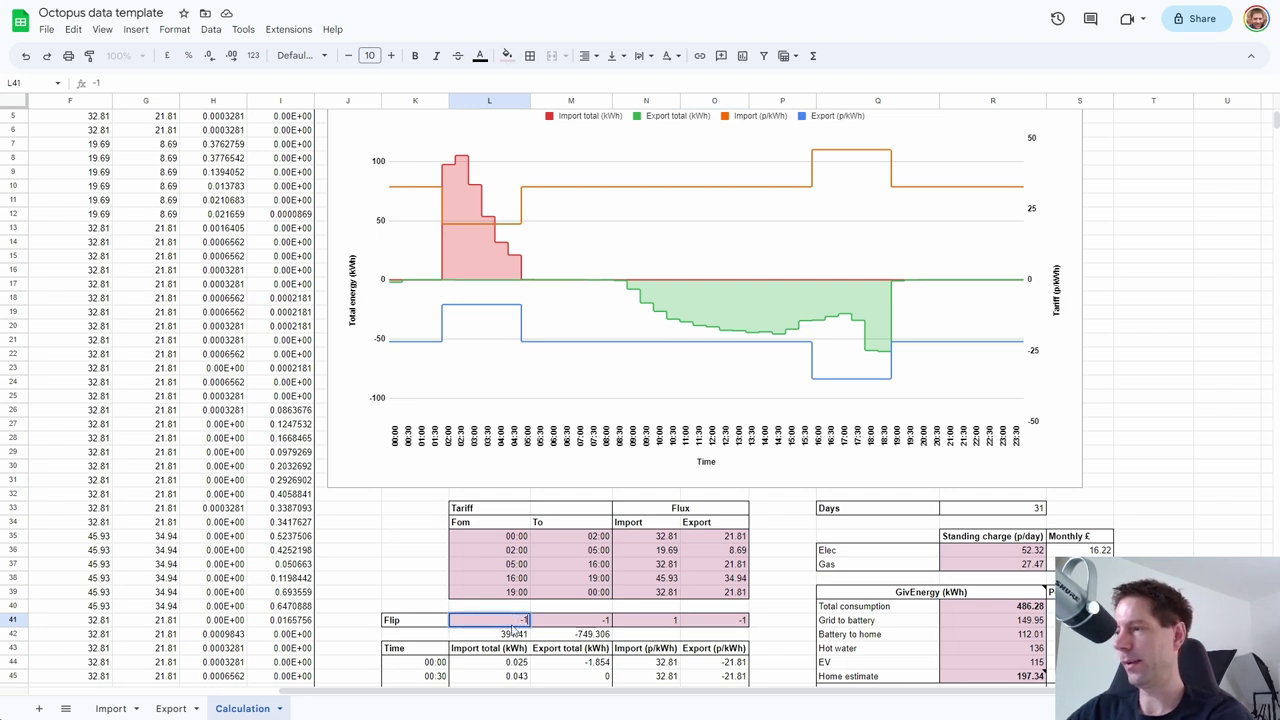
{"action": "left_click", "coordinate": [567, 625]}
{"action": "type", "text": "1"}
- Set the Flip factors to -1 for Import (p/kWh) in N41 and 1 for Export (p/kWh) in O41
{"action": "left_click", "coordinate": [646, 625]}
{"action": "key", "text": "BackSpace"}
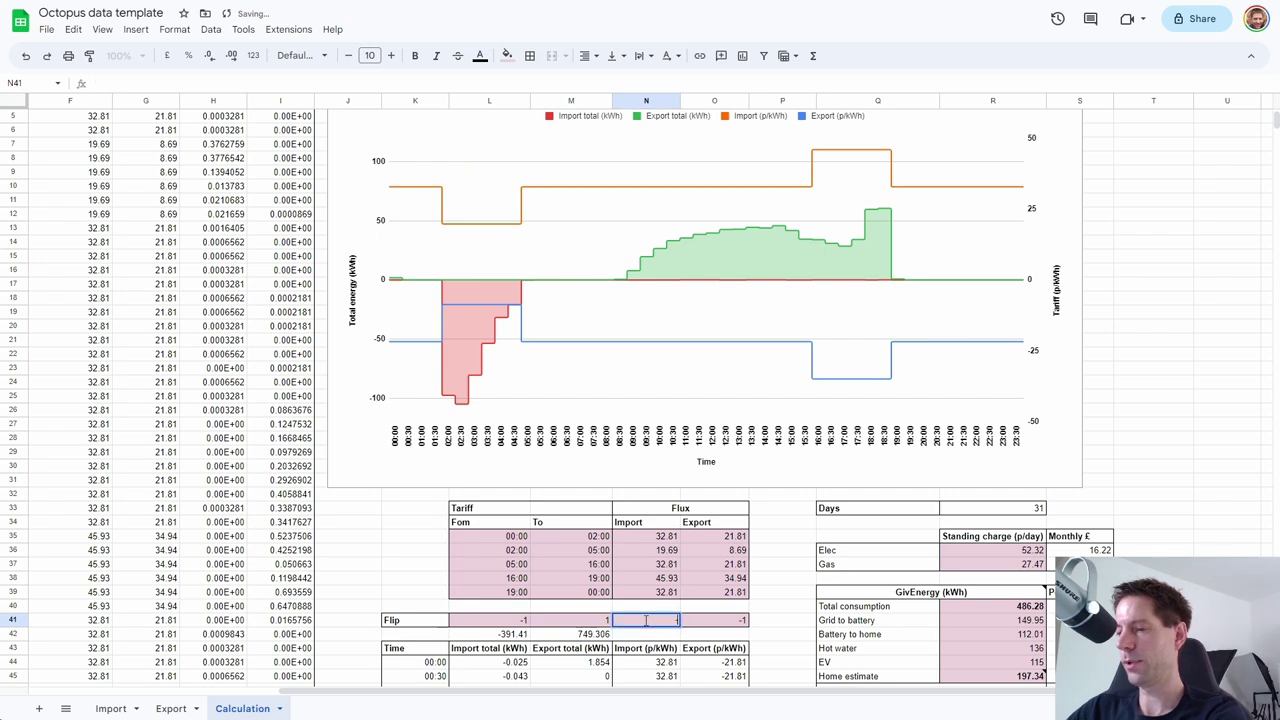
{"action": "type", "text": "-1"}
{"action": "left_click", "coordinate": [704, 625]}
{"action": "type", "text": "1"}
{"action": "key", "text": "Return"}
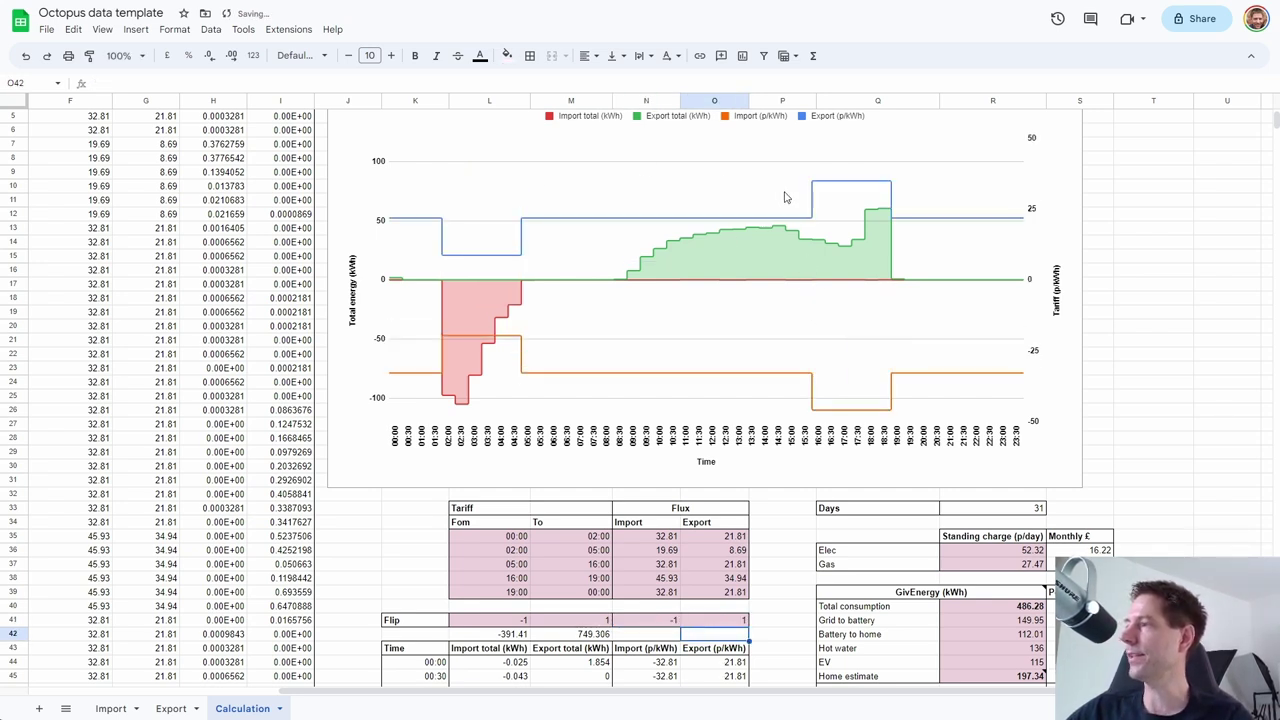
{"action": "scroll", "coordinate": [886, 300], "scroll_direction": "up", "scroll_amount": 2}
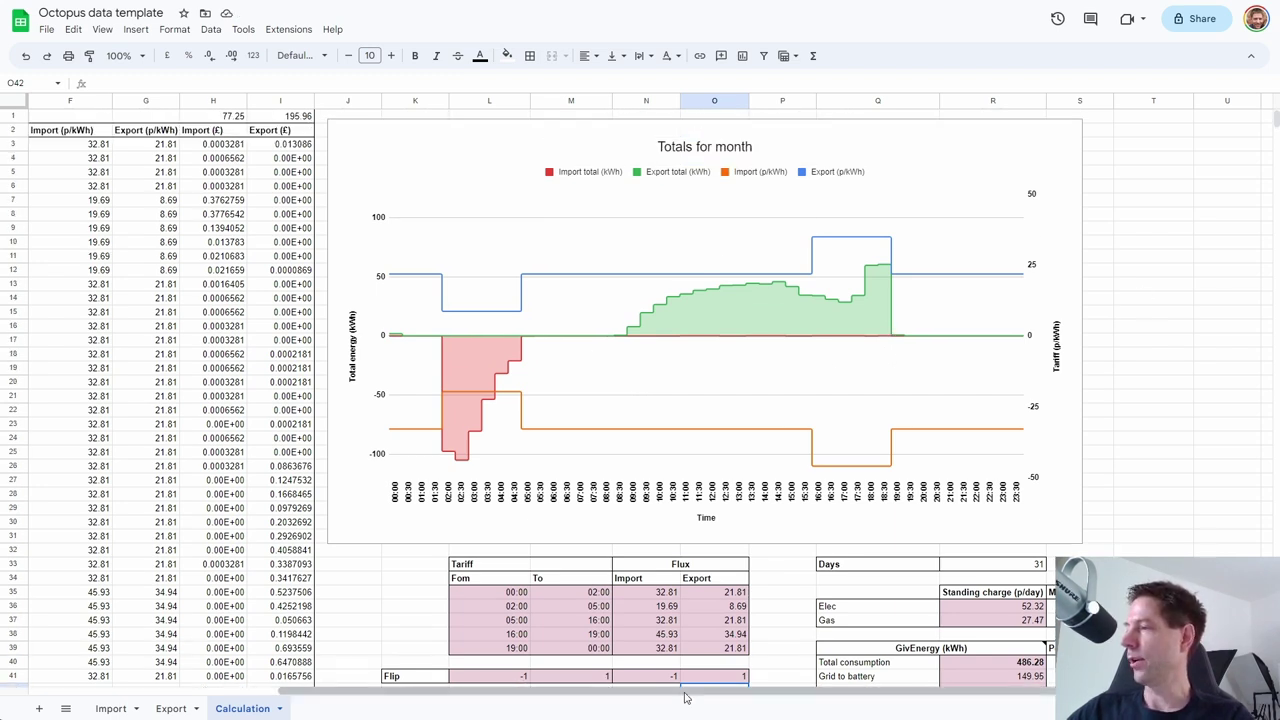
- Examine the formula behind the Days value in R33, and leave the cell without editing it
{"action": "left_click_drag", "start_coordinate": [685, 698], "coordinate": [780, 698]}
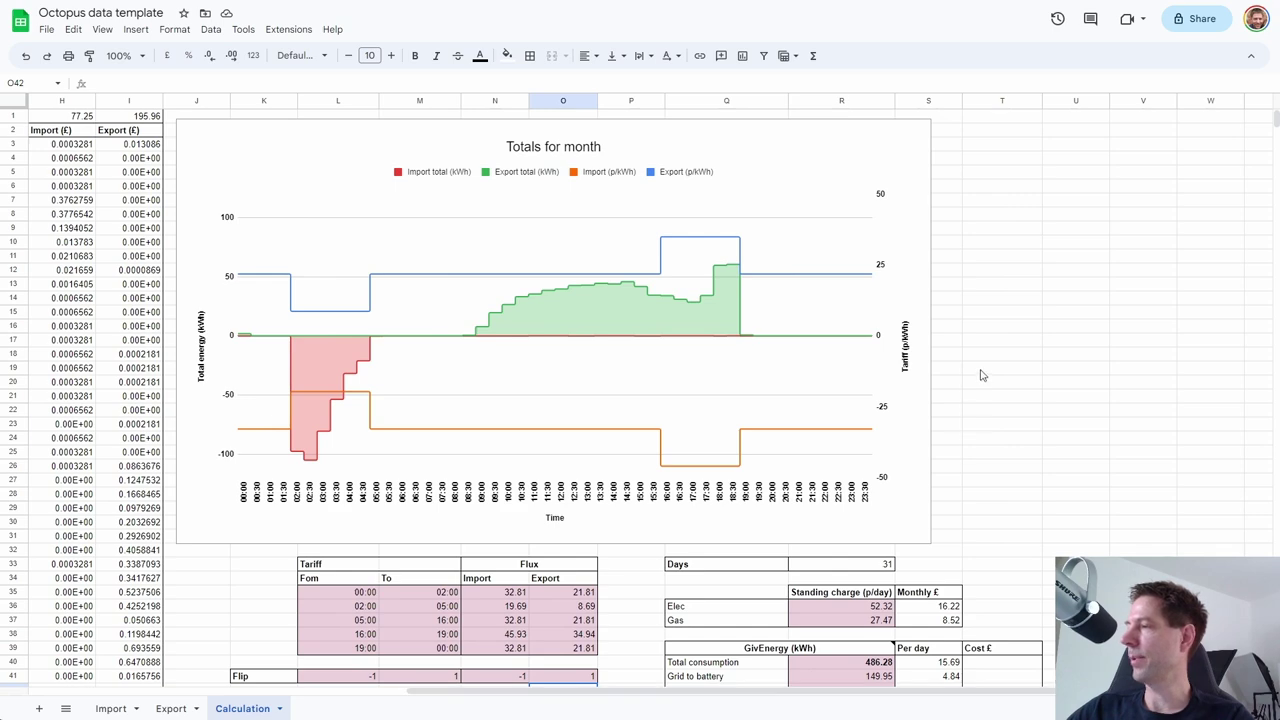
{"action": "scroll", "coordinate": [982, 372], "scroll_direction": "down", "scroll_amount": 5}
{"action": "scroll", "coordinate": [982, 372], "scroll_direction": "down", "scroll_amount": 1}
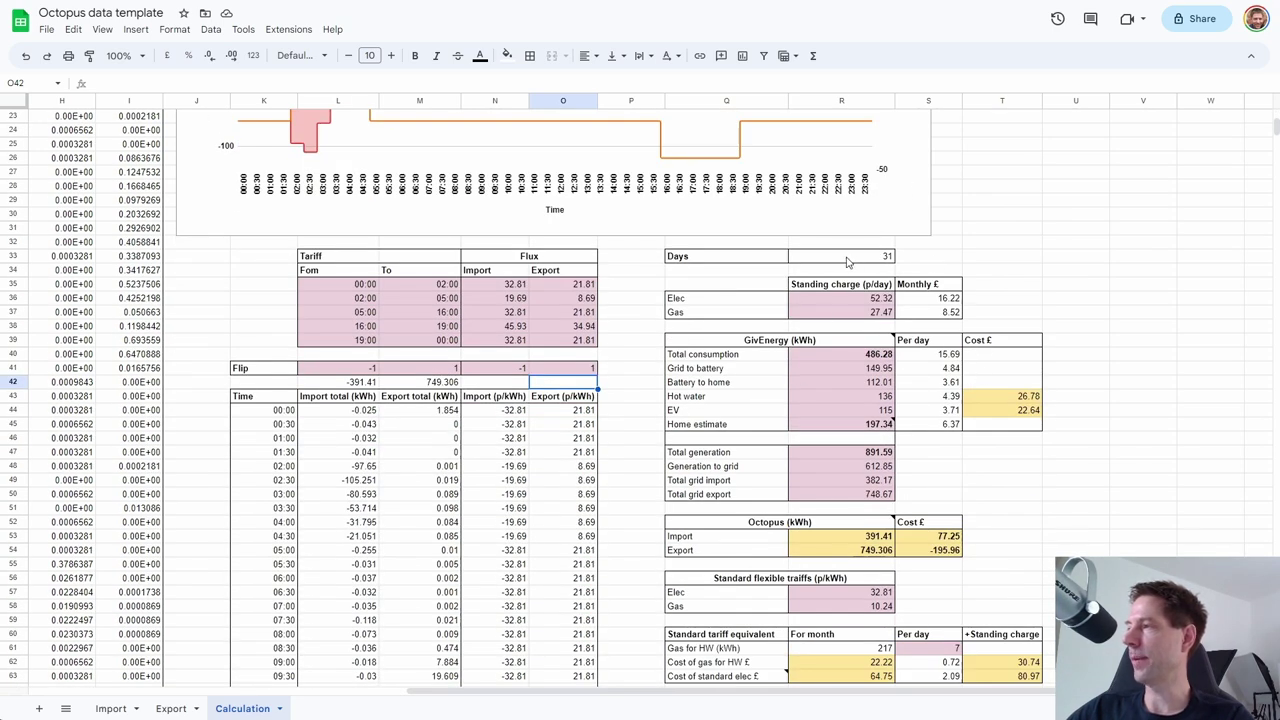
{"action": "left_click", "coordinate": [846, 262]}
{"action": "key", "text": "Return"}
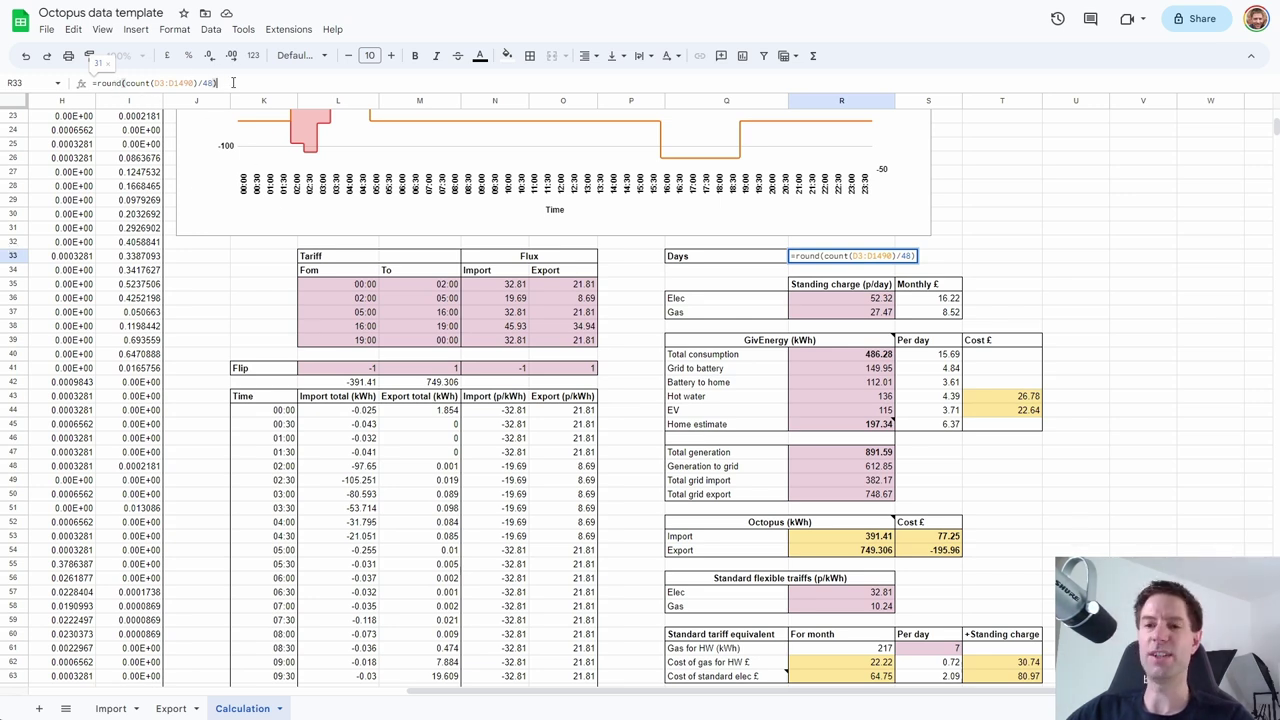
{"action": "left_click", "coordinate": [982, 258]}
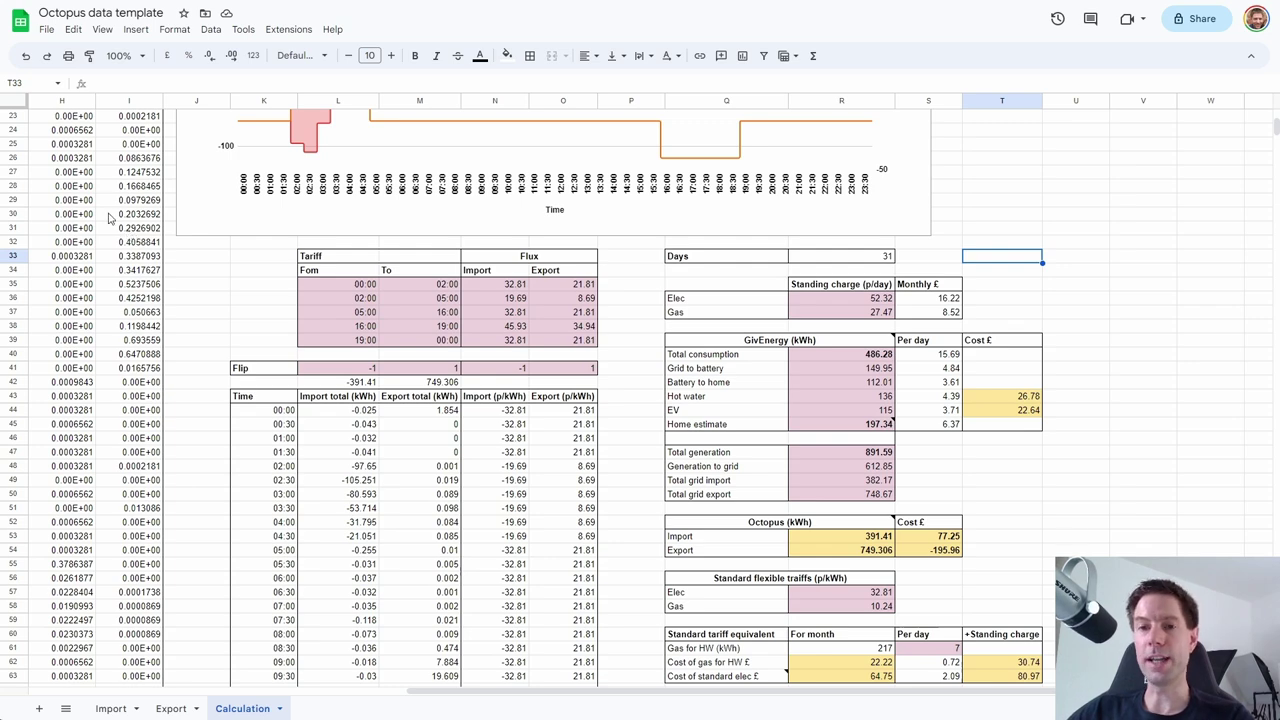
- Check the end of the half-hourly data, highlighting the formatted start times in B1459:B1489
{"action": "scroll", "coordinate": [672, 700], "scroll_direction": "left", "scroll_amount": 10}
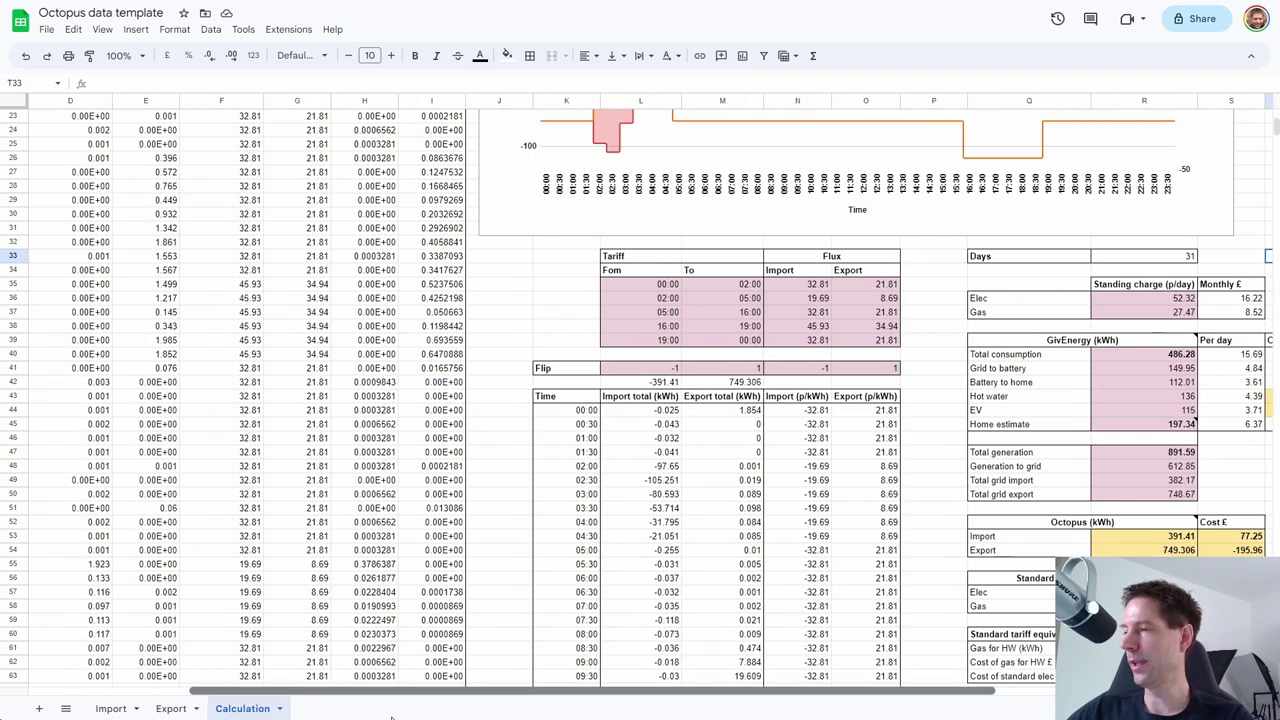
{"action": "left_click_drag", "start_coordinate": [1276, 124], "coordinate": [1272, 685]}
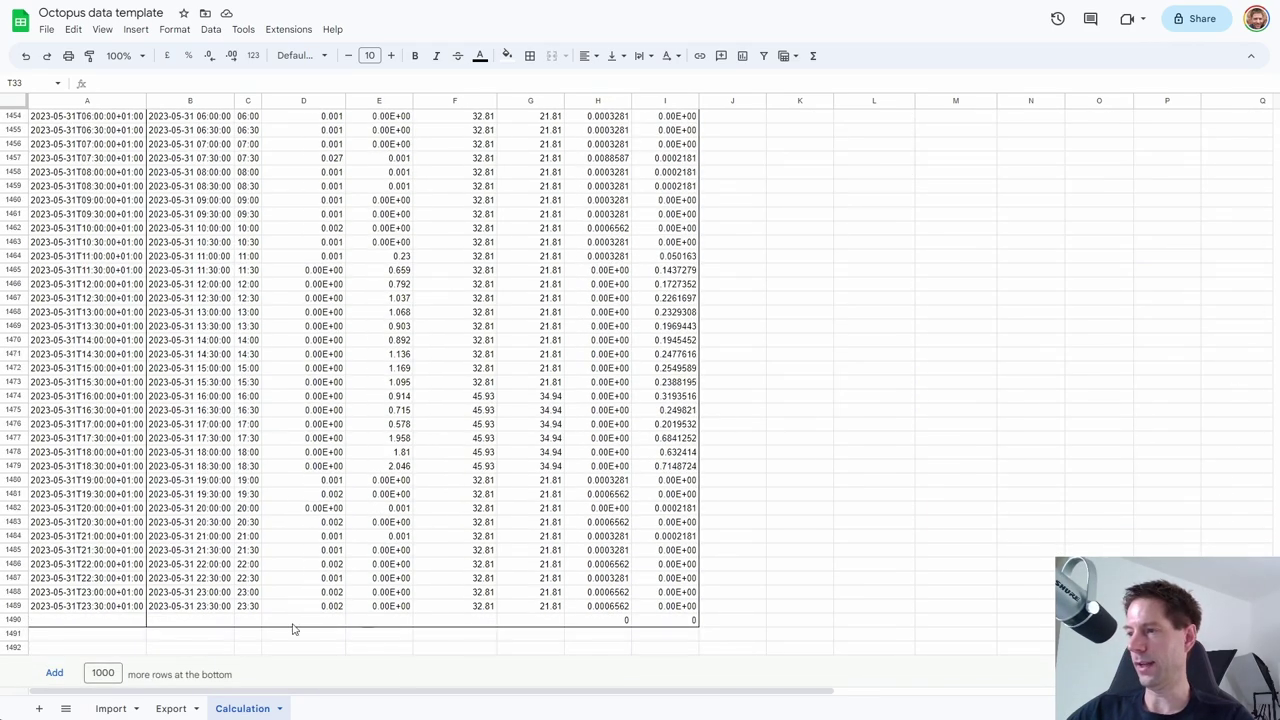
{"action": "left_click_drag", "start_coordinate": [218, 614], "coordinate": [222, 186]}
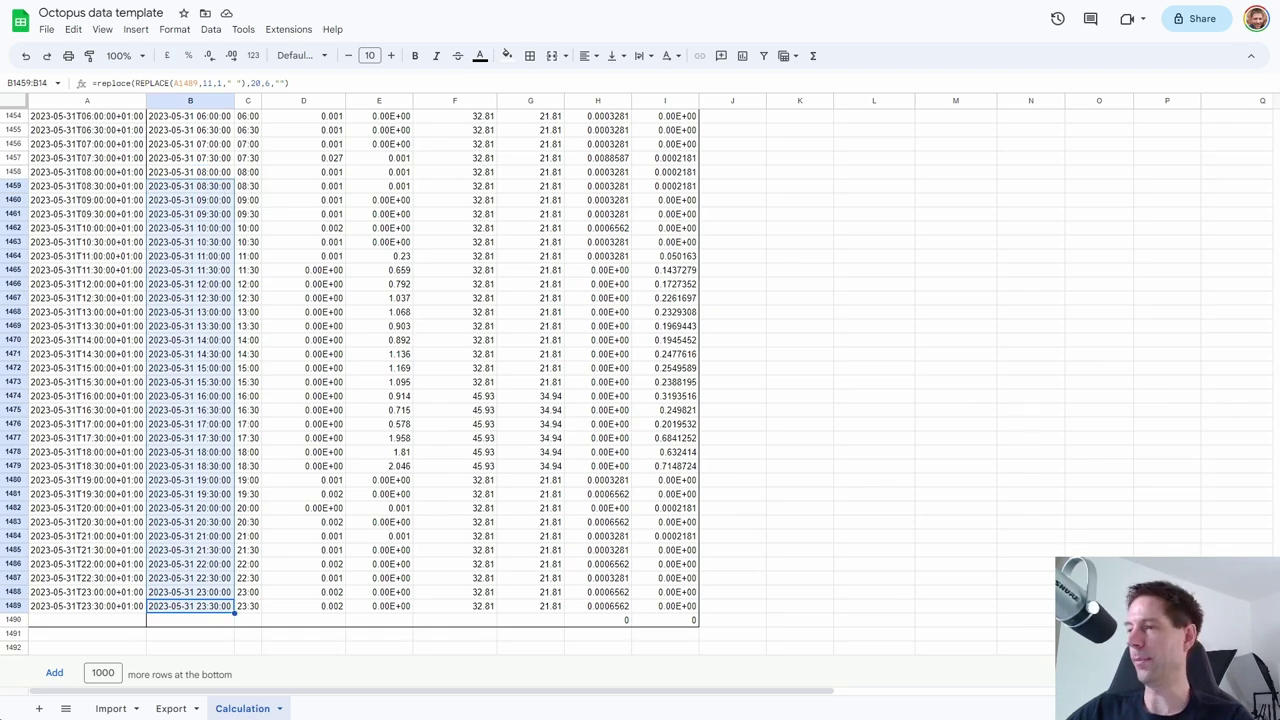
{"action": "scroll", "coordinate": [962, 680], "scroll_direction": "up", "scroll_amount": 20}
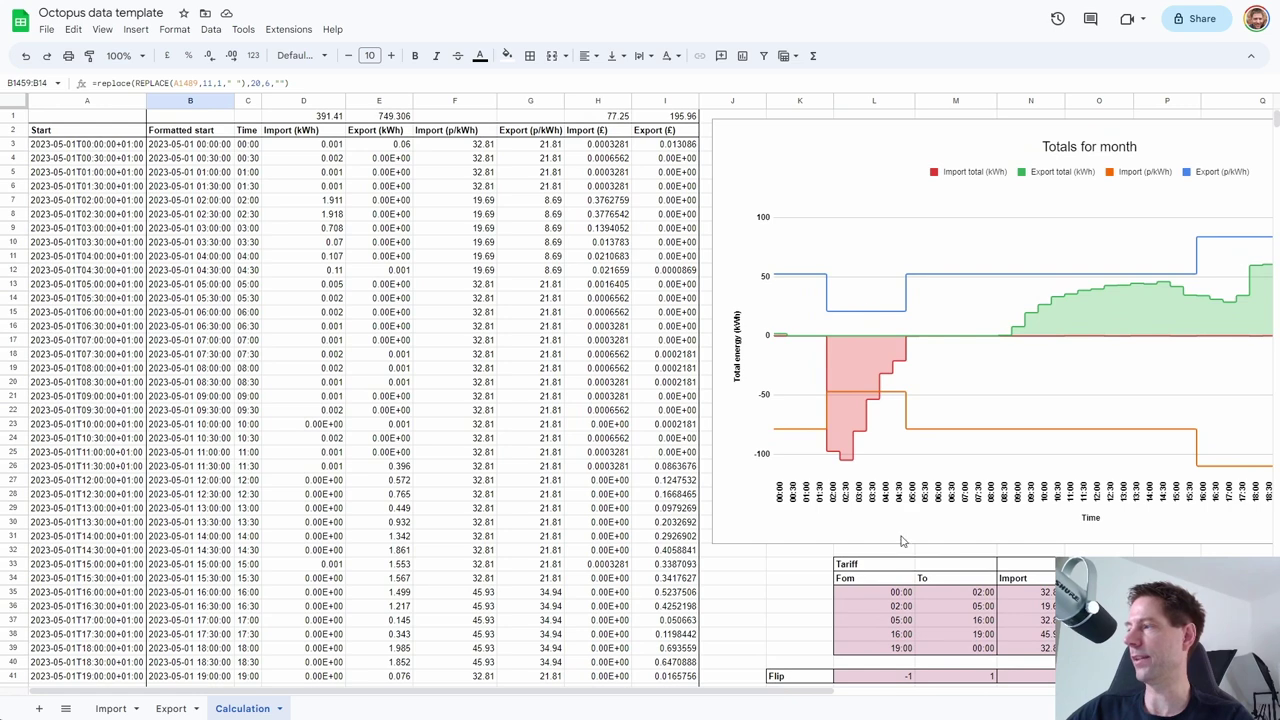
- Look over the summary tables from Days and standing charges through GivEnergy, Octopus and standard tariffs to Total cost and Total saving
{"action": "left_click_drag", "start_coordinate": [811, 694], "coordinate": [1178, 694]}
{"action": "scroll", "coordinate": [940, 339], "scroll_direction": "right", "scroll_amount": 2}
{"action": "scroll", "coordinate": [940, 339], "scroll_direction": "down", "scroll_amount": 5}
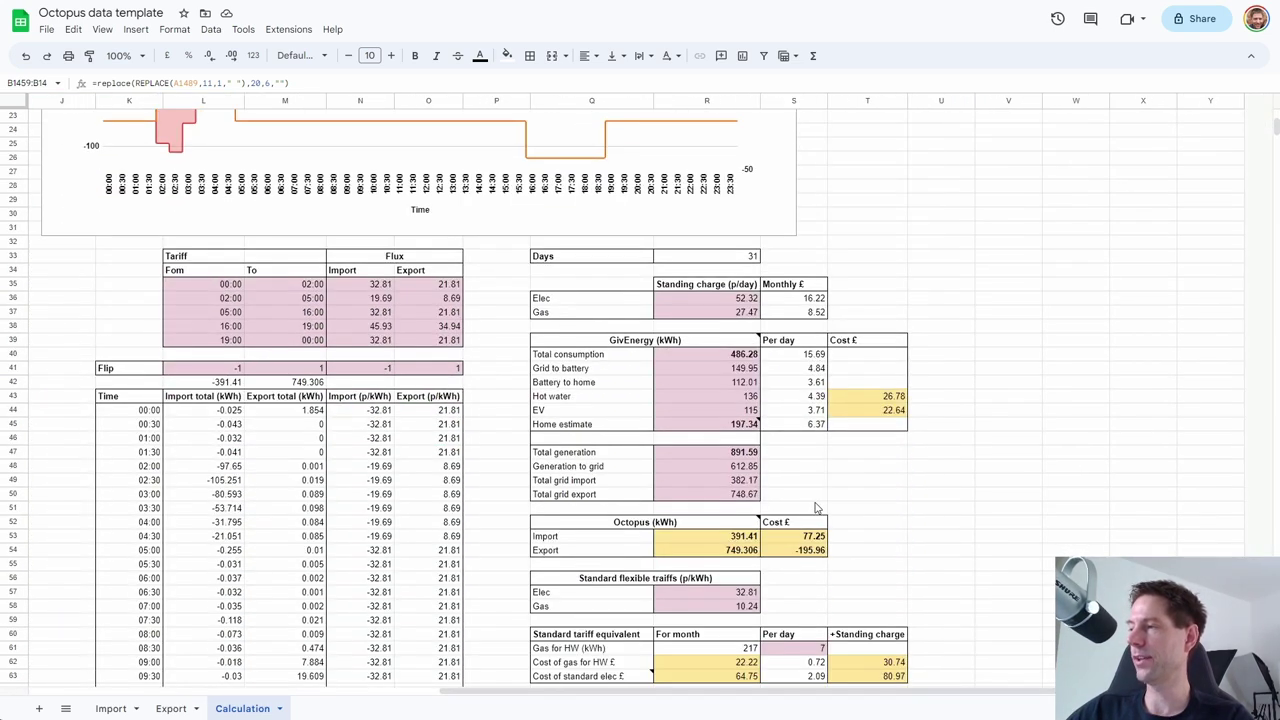
{"action": "scroll", "coordinate": [940, 339], "scroll_direction": "down", "scroll_amount": 2}
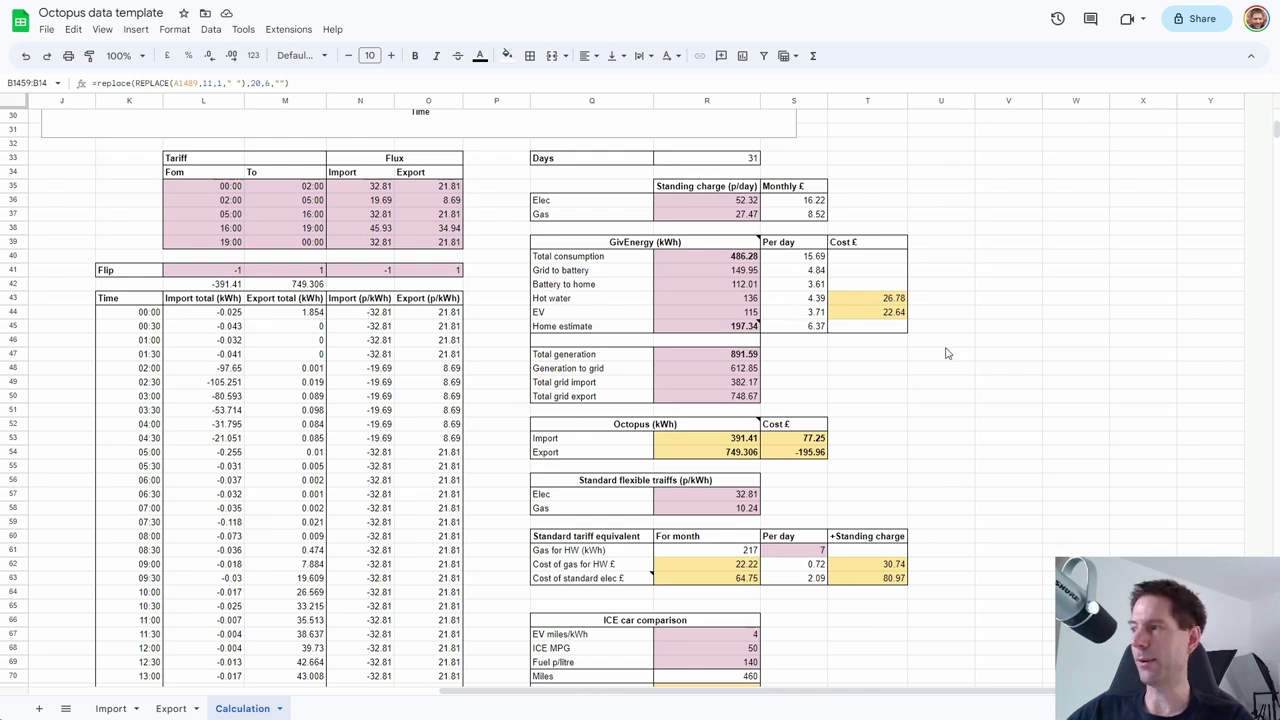
{"action": "scroll", "coordinate": [948, 353], "scroll_direction": "down", "scroll_amount": 3}
{"action": "scroll", "coordinate": [638, 276], "scroll_direction": "down", "scroll_amount": 3}
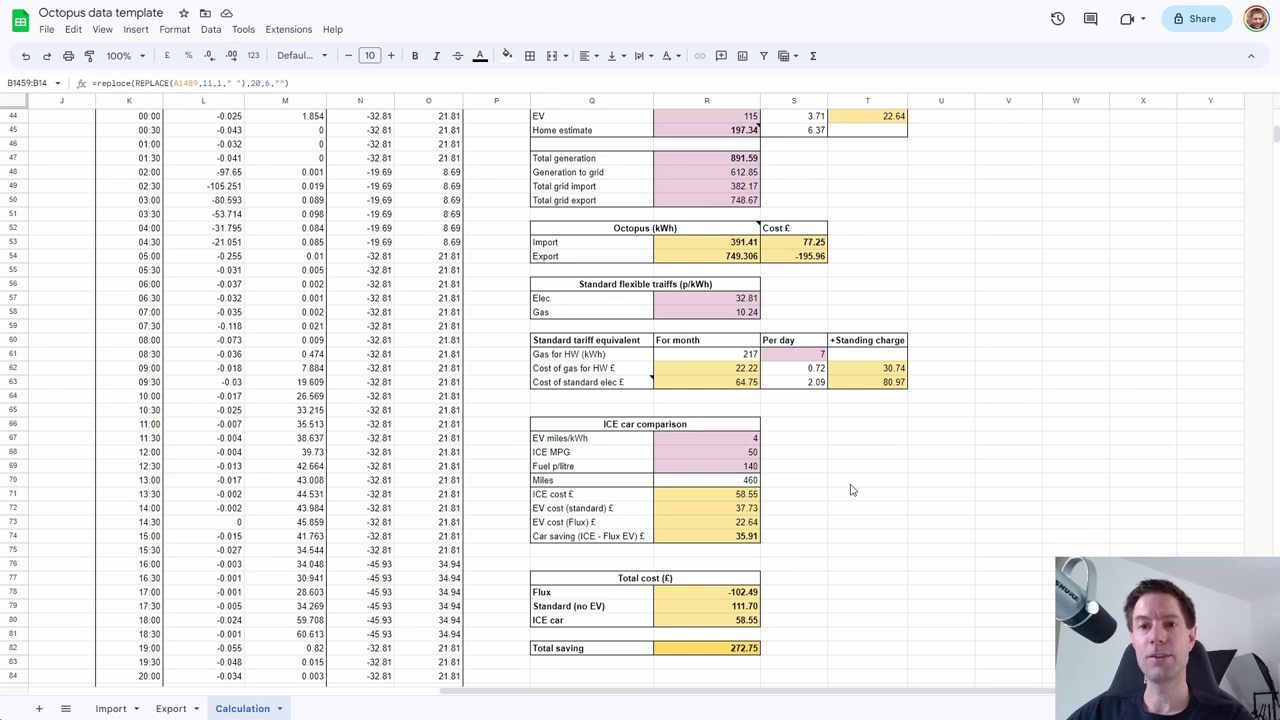
{"action": "scroll", "coordinate": [851, 490], "scroll_direction": "down", "scroll_amount": 2}
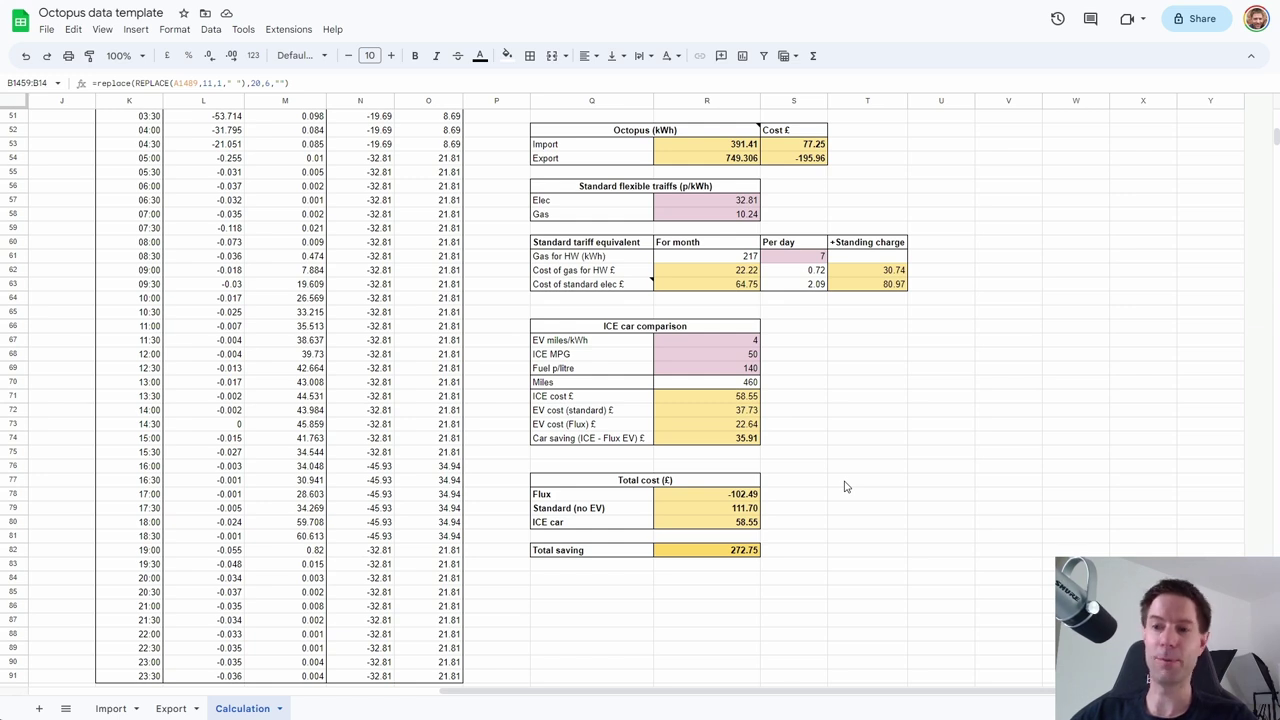
- Review the ICE car comparison inputs for EV miles/kWh, ICE MPG and Fuel p/litre in R67 to R69
{"action": "left_click", "coordinate": [558, 396]}
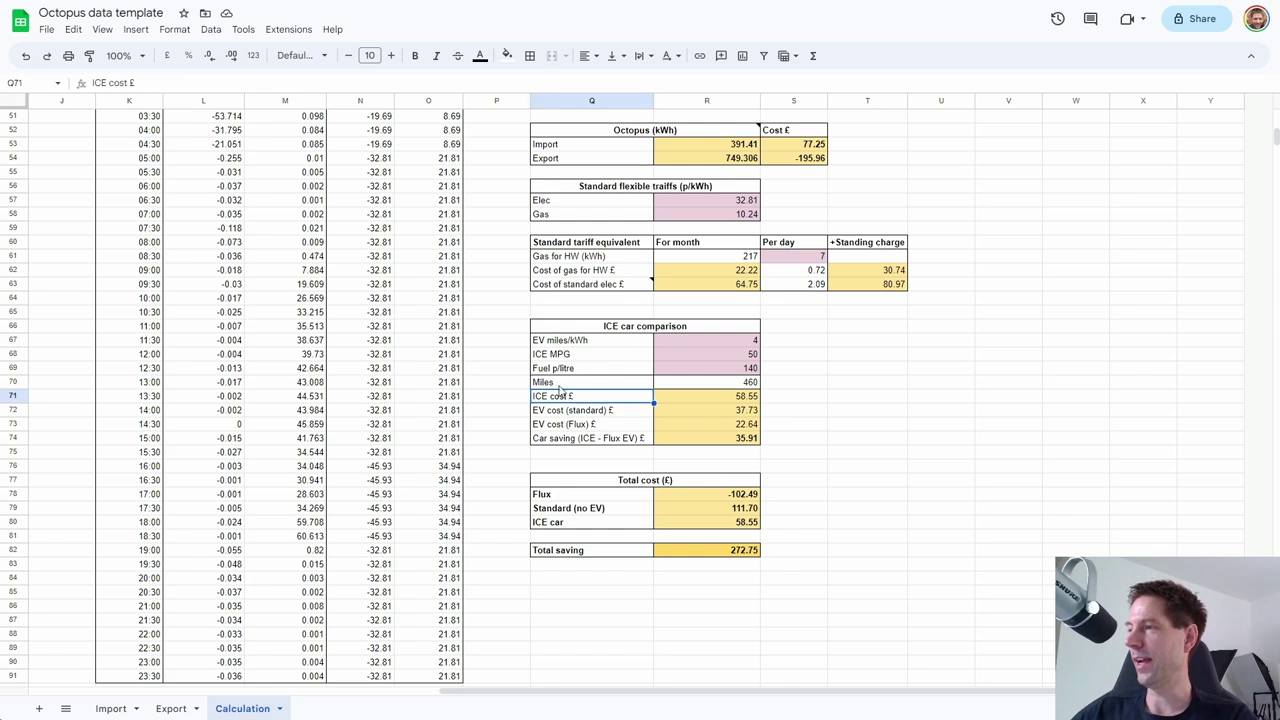
{"action": "left_click", "coordinate": [712, 345]}
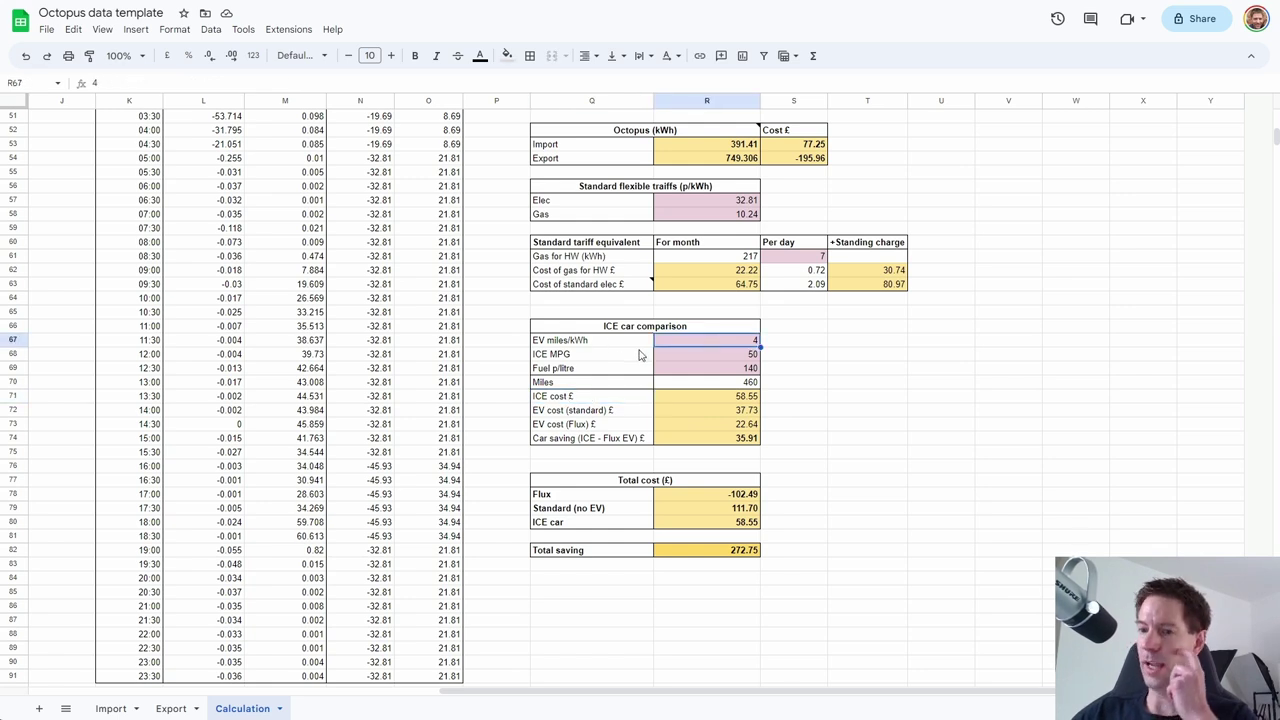
{"action": "left_click", "coordinate": [556, 345]}
{"action": "left_click", "coordinate": [714, 344]}
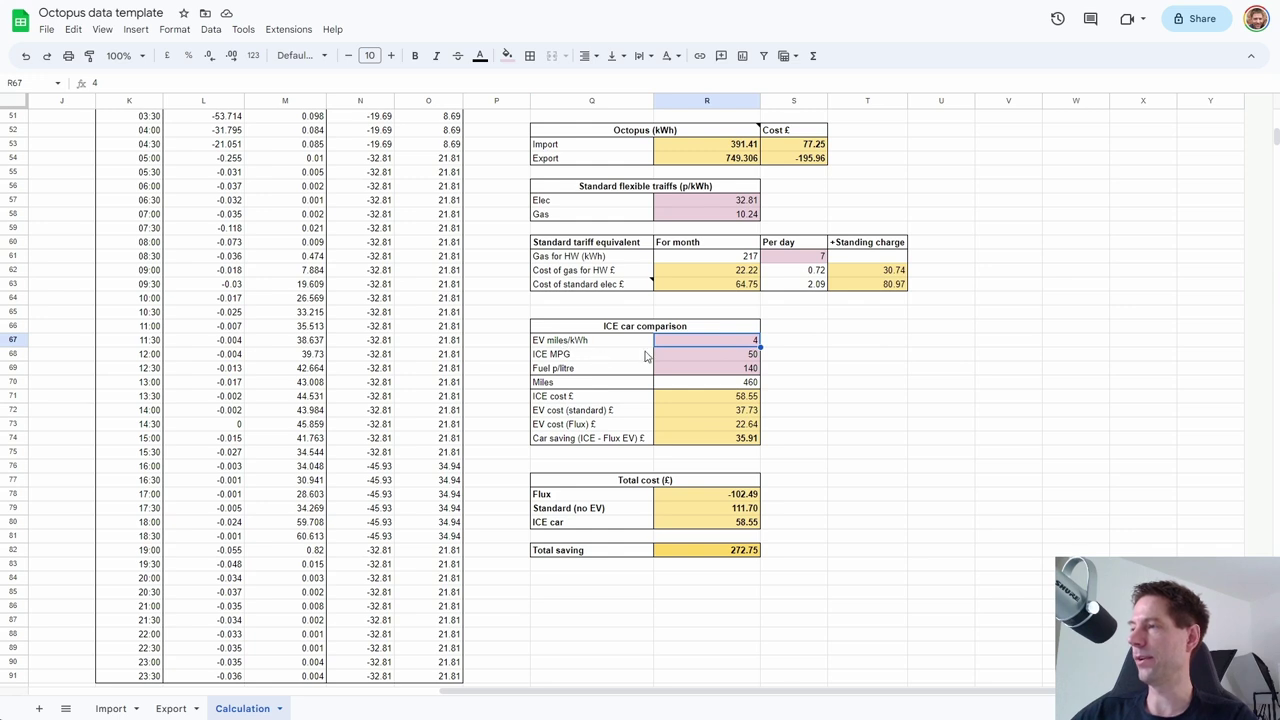
{"action": "left_click", "coordinate": [705, 358]}
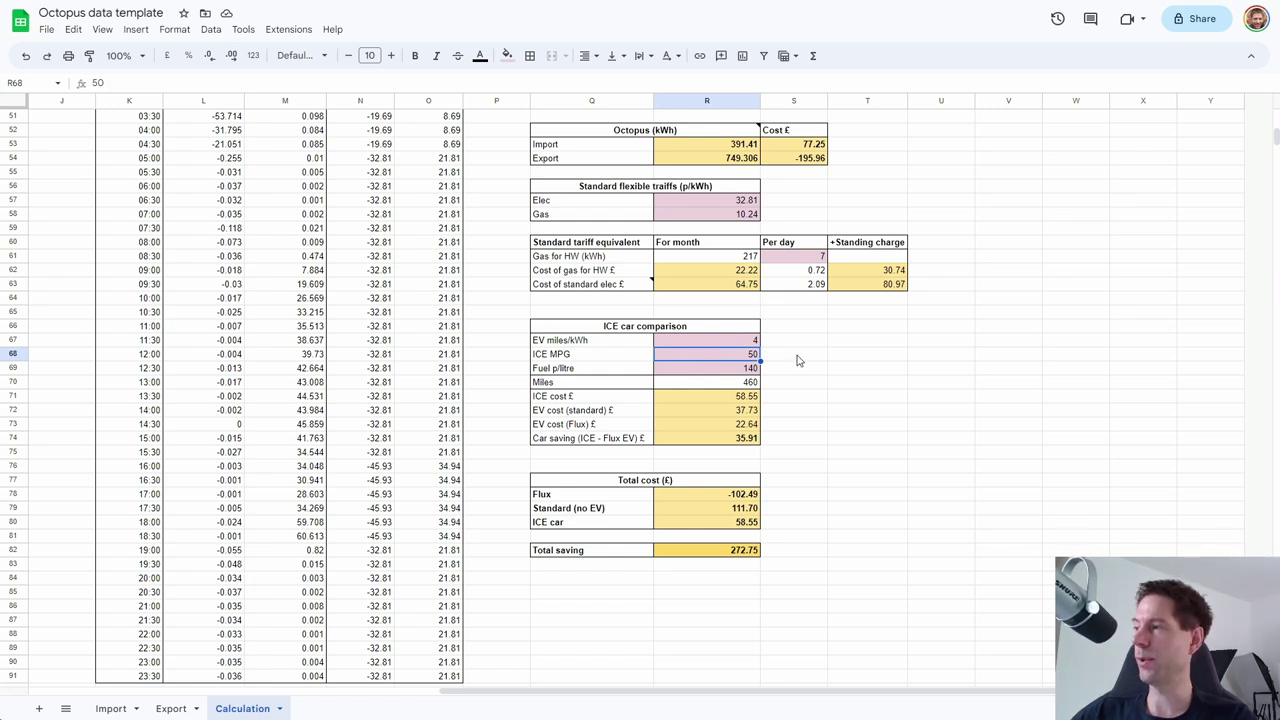
{"action": "left_click", "coordinate": [698, 372]}
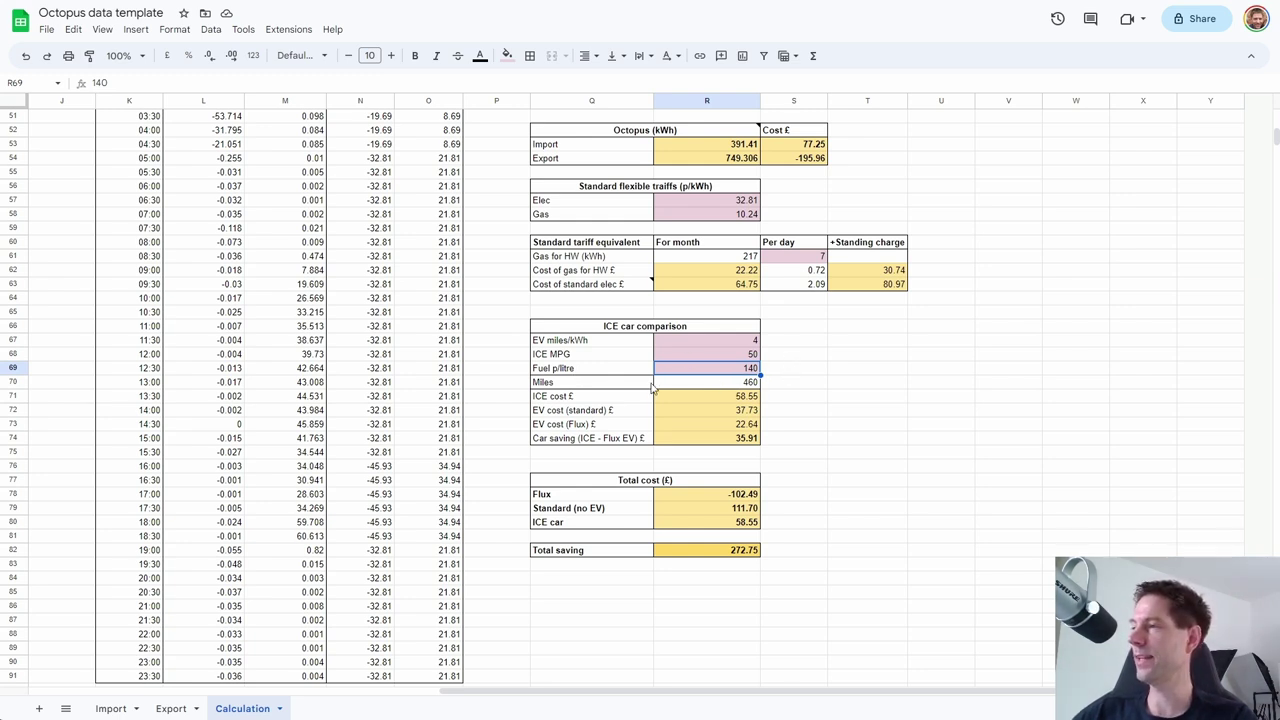
- Trace the Miles formula in R70 to its EV miles/kWh and EV energy source cells, and leave it unedited
{"action": "left_click", "coordinate": [720, 386]}
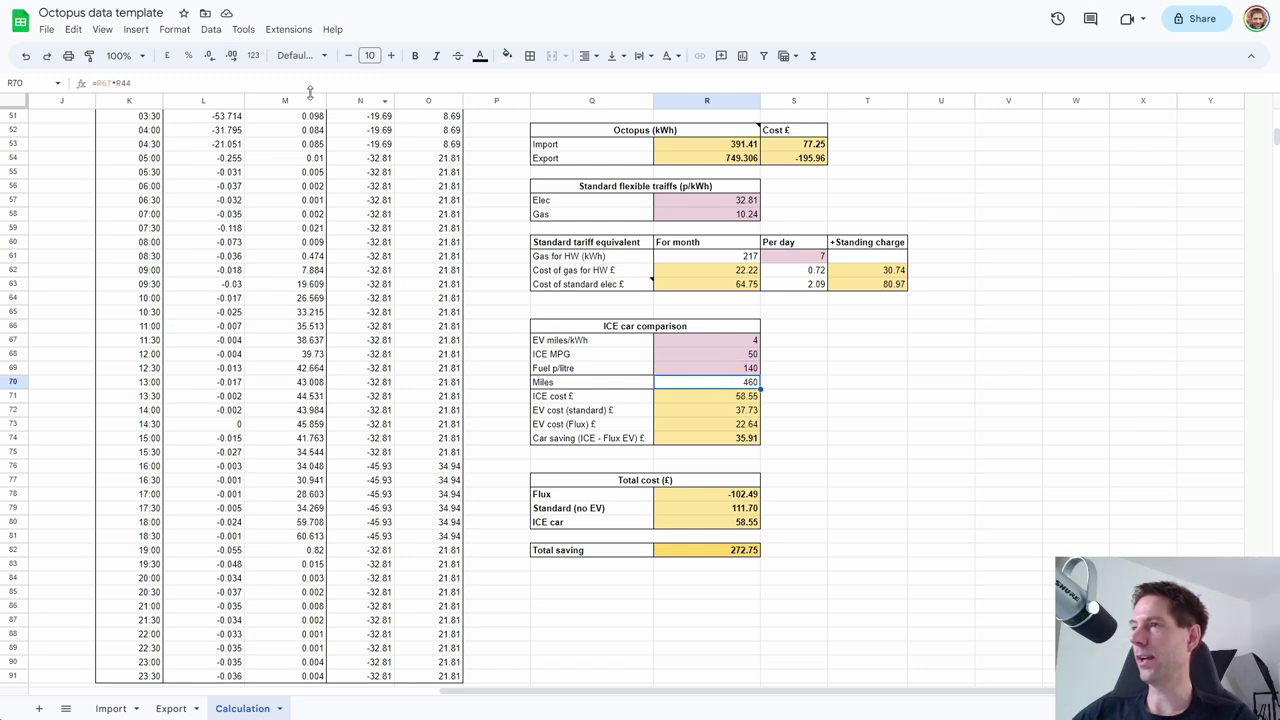
{"action": "left_click", "coordinate": [202, 84]}
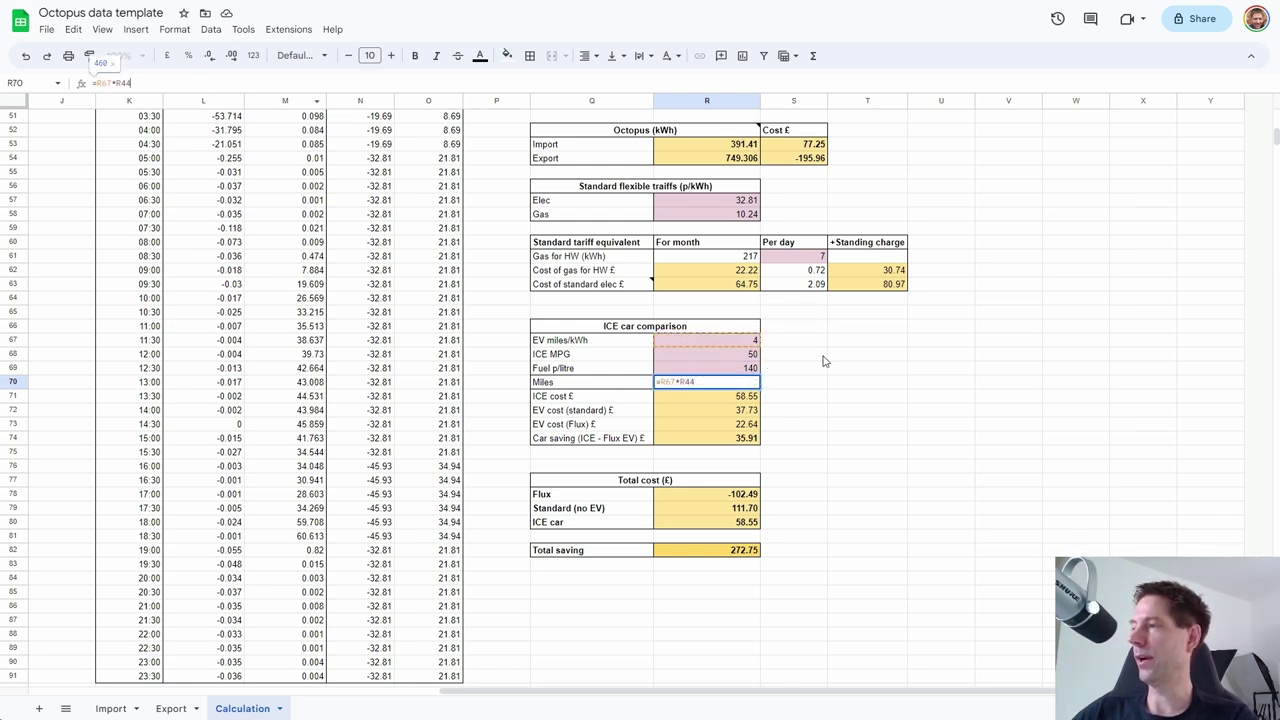
{"action": "scroll", "coordinate": [822, 367], "scroll_direction": "up", "scroll_amount": 5}
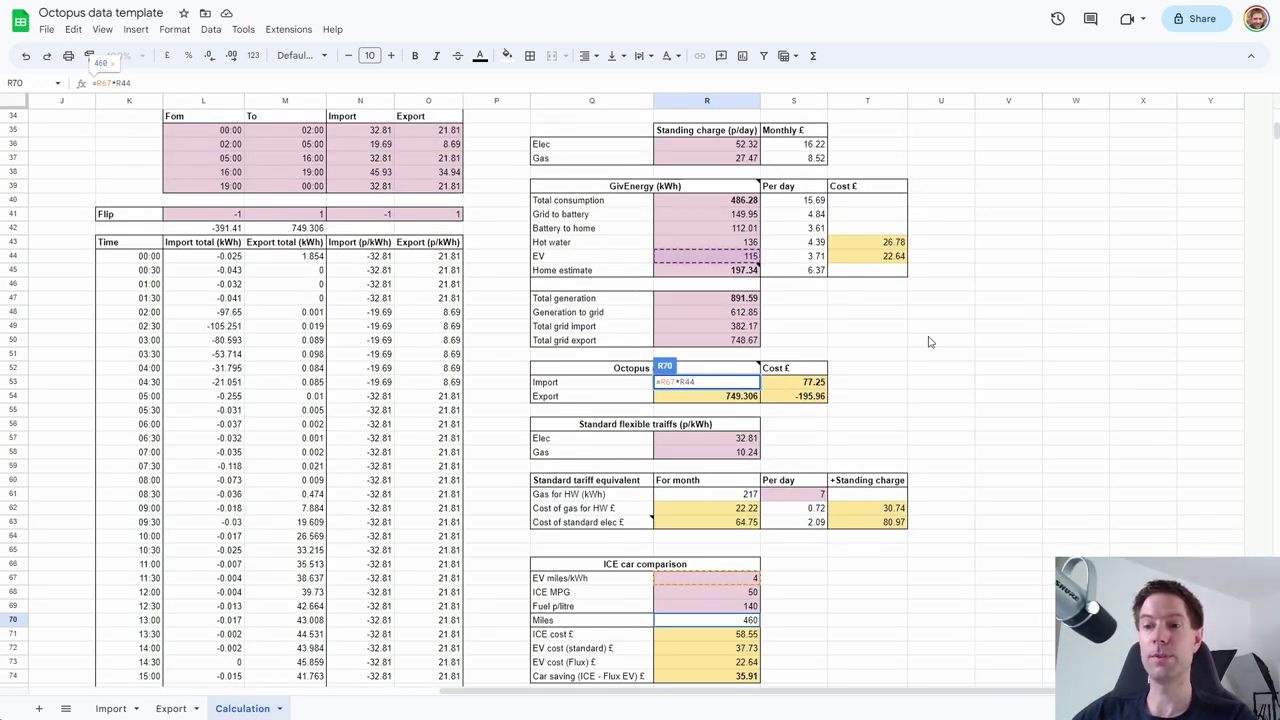
{"action": "scroll", "coordinate": [928, 342], "scroll_direction": "down", "scroll_amount": 2}
{"action": "scroll", "coordinate": [928, 342], "scroll_direction": "down", "scroll_amount": 4}
{"action": "left_click", "coordinate": [814, 424]}
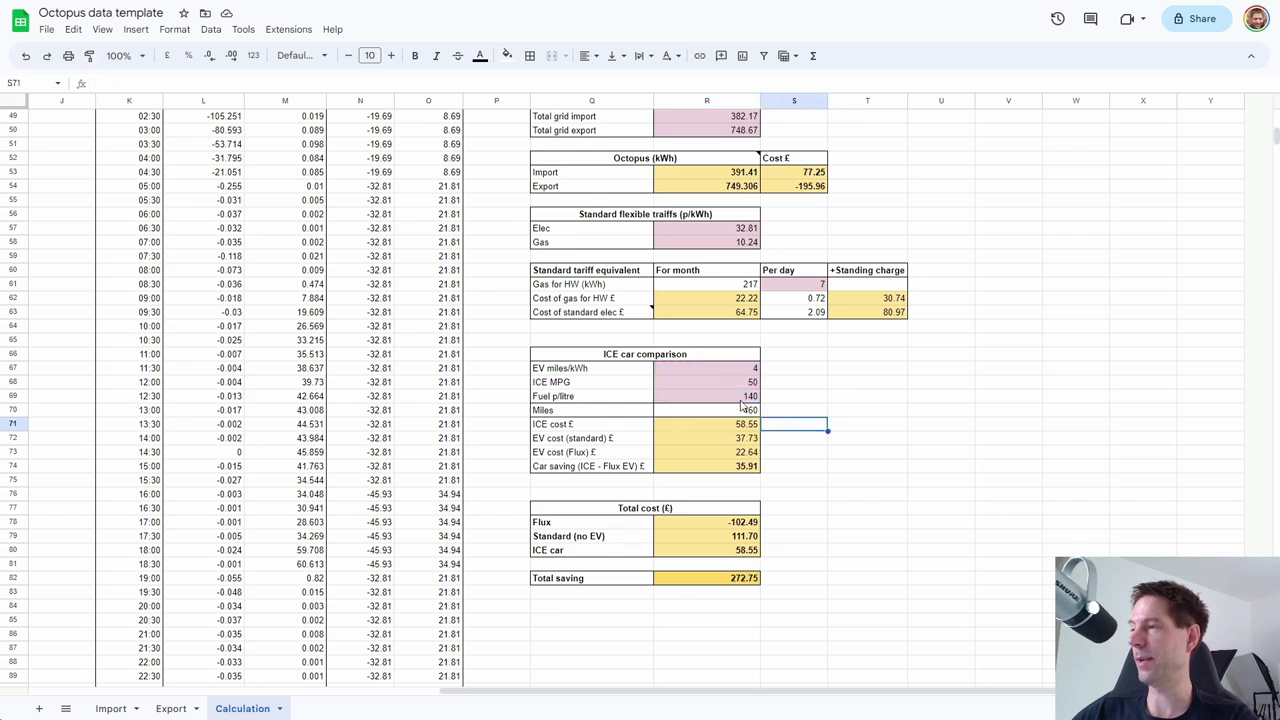
{"action": "left_click", "coordinate": [740, 412]}
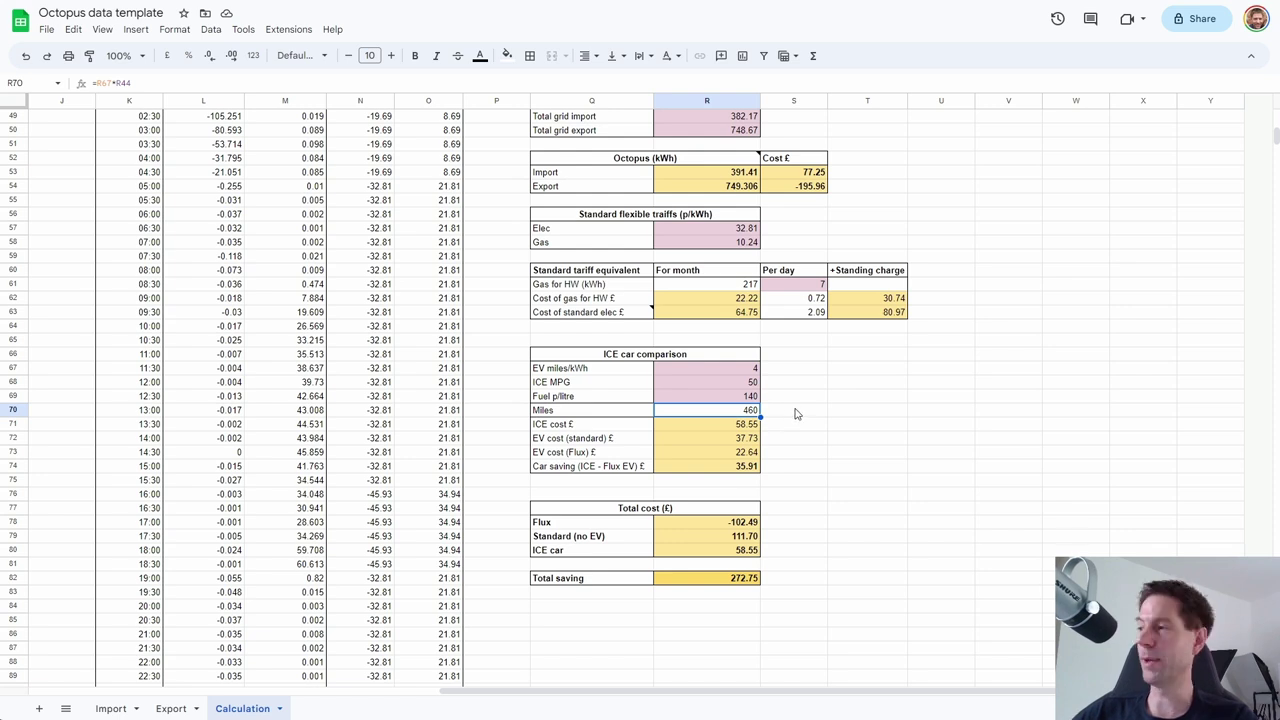
- Examine the formulas for ICE cost, EV cost (standard), EV cost (Flux), Car saving and Total saving in column R
{"action": "scroll", "coordinate": [820, 414], "scroll_direction": "down", "scroll_amount": 2}
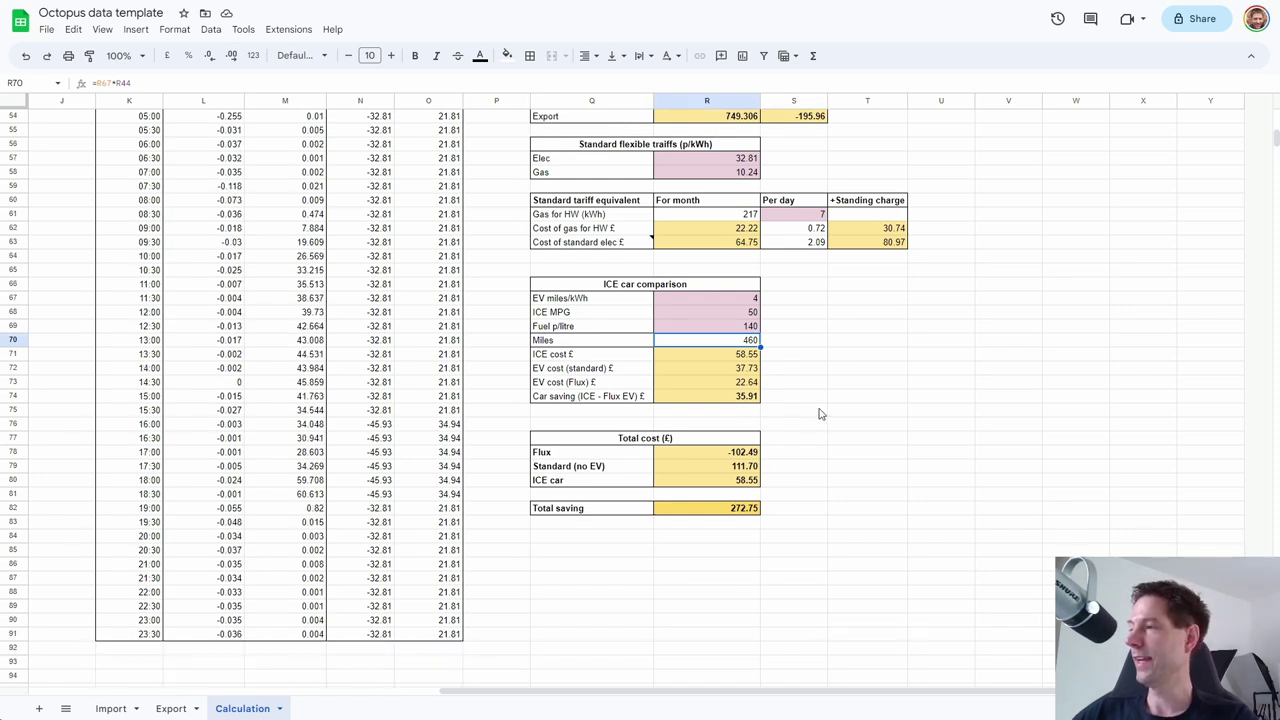
{"action": "left_click", "coordinate": [737, 356]}
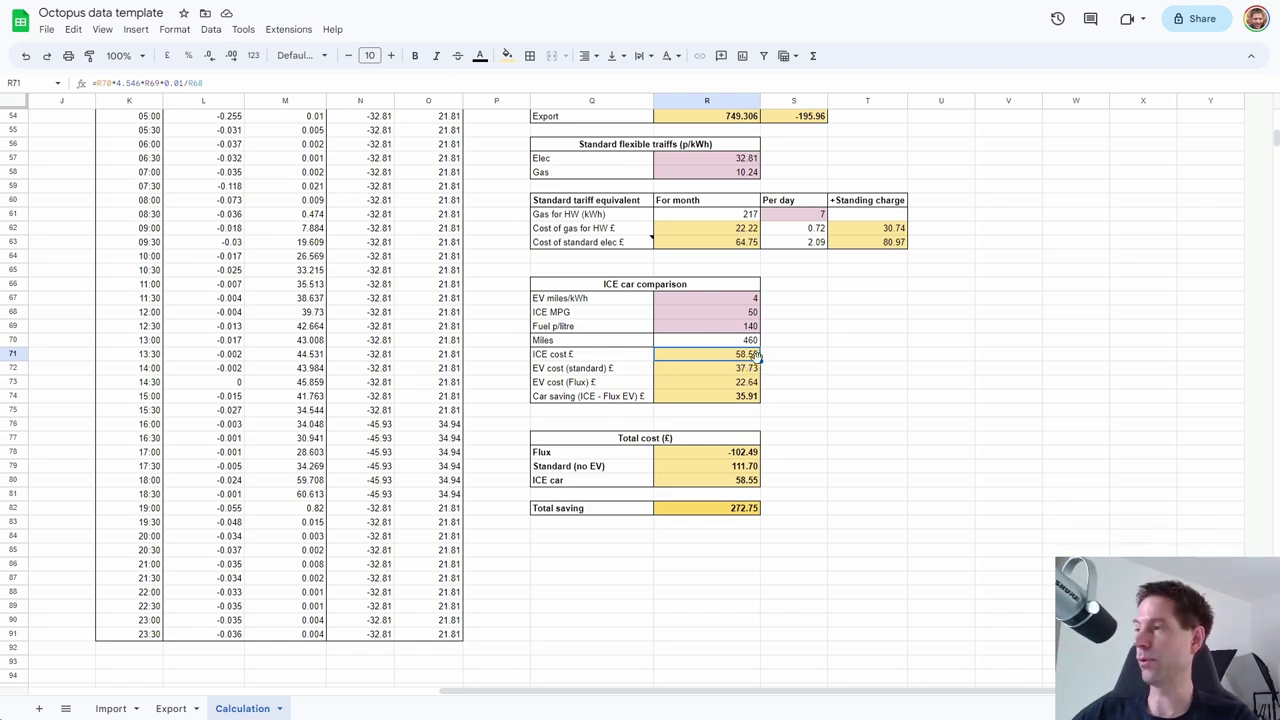
{"action": "left_click", "coordinate": [727, 371]}
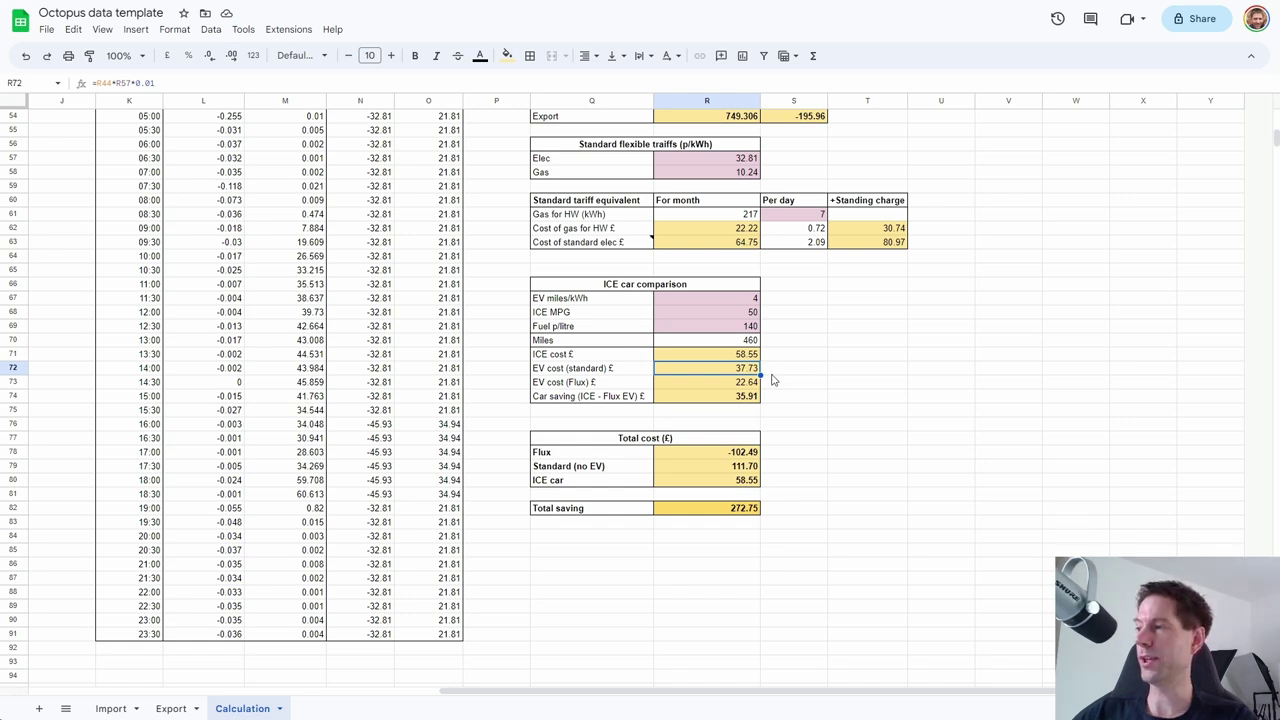
{"action": "left_click", "coordinate": [727, 385]}
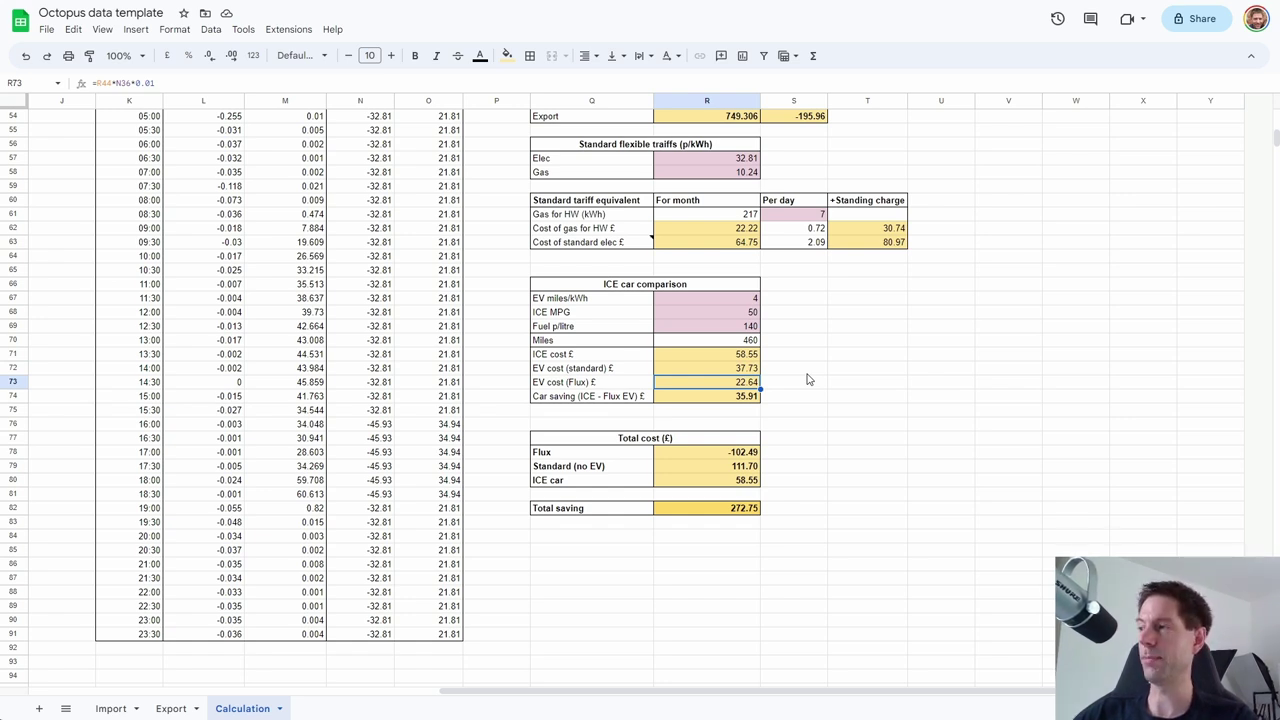
{"action": "left_click", "coordinate": [743, 398]}
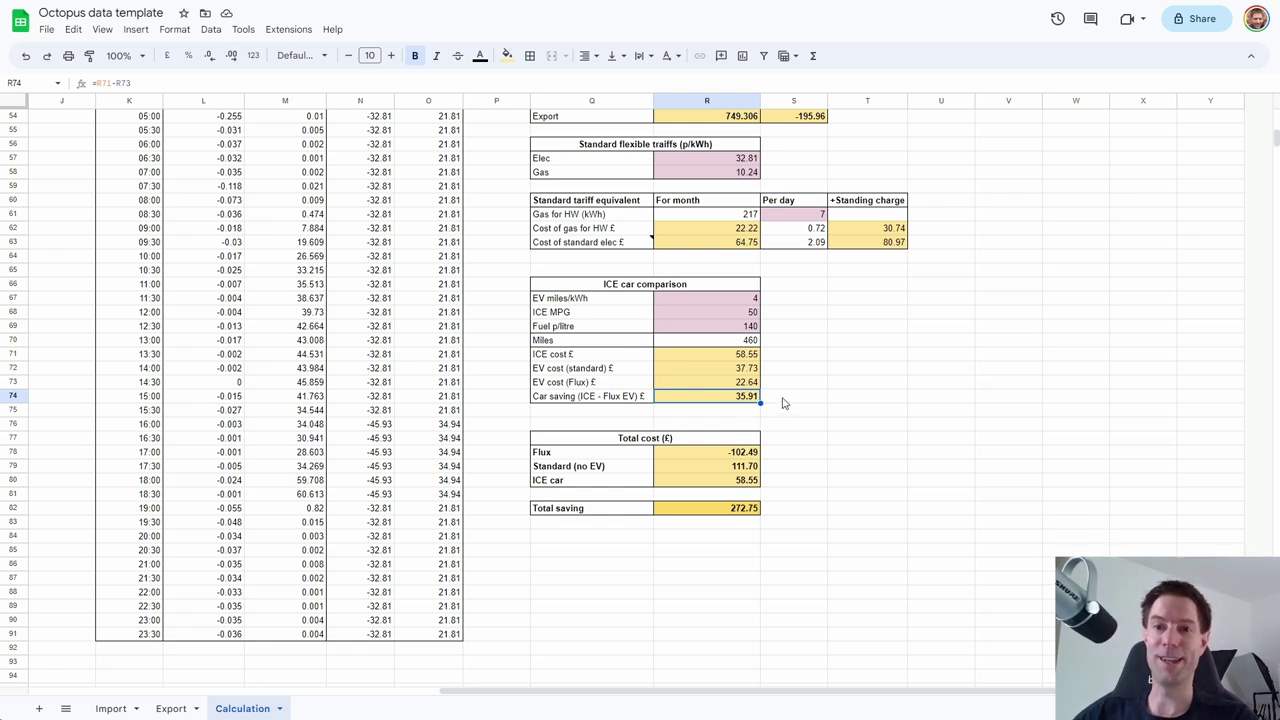
{"action": "left_click", "coordinate": [731, 512]}
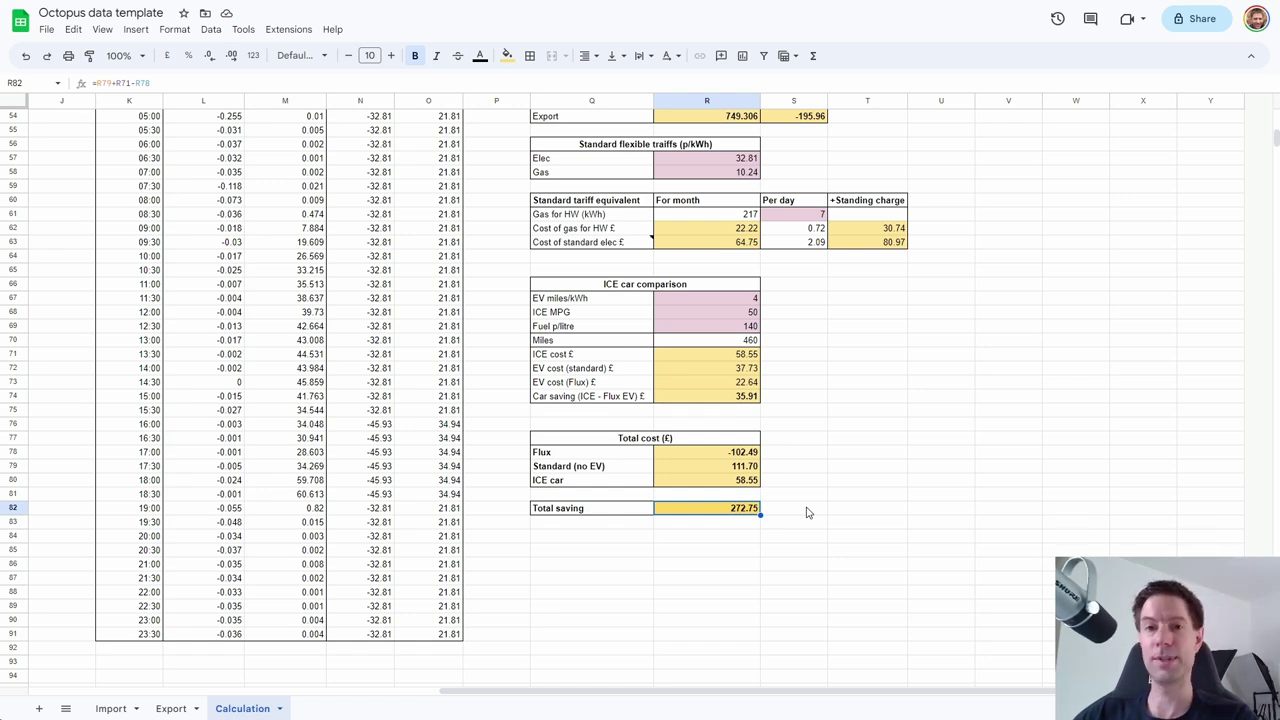
{"action": "left_click", "coordinate": [731, 370]}
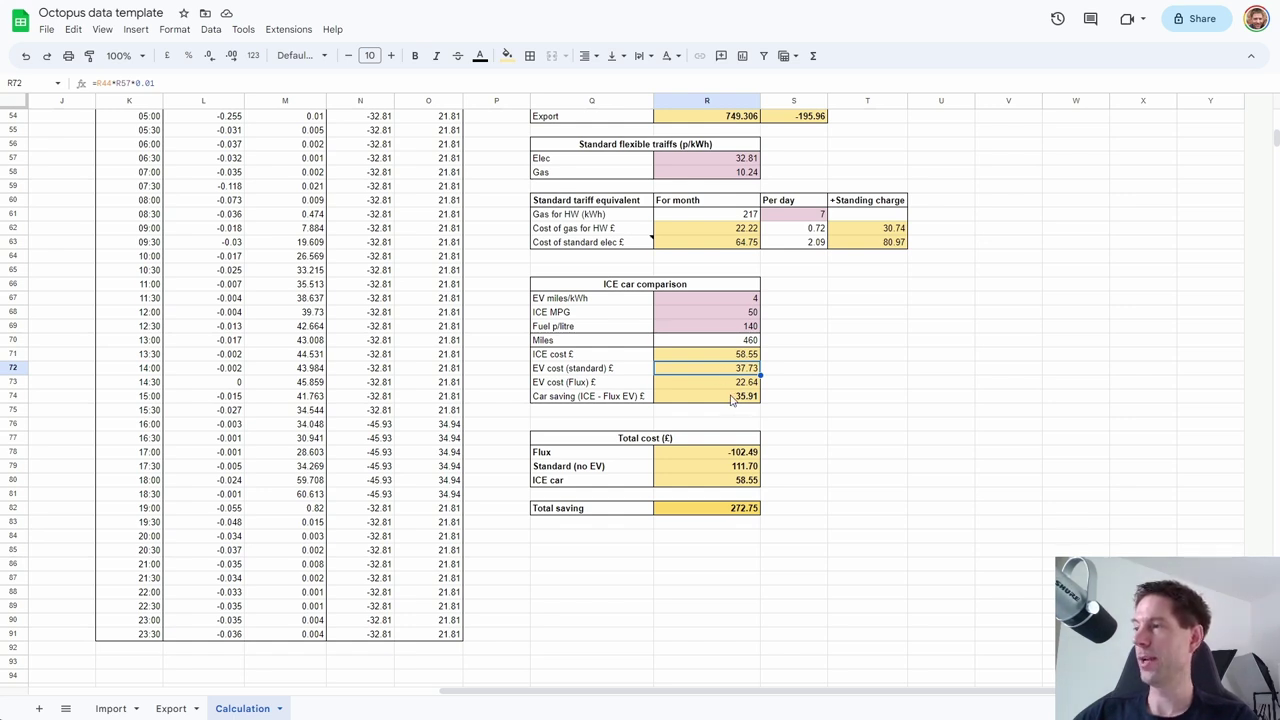
- Recheck the ICE cost formula in R71 and the Total saving formula in R82
{"action": "left_click", "coordinate": [725, 357]}
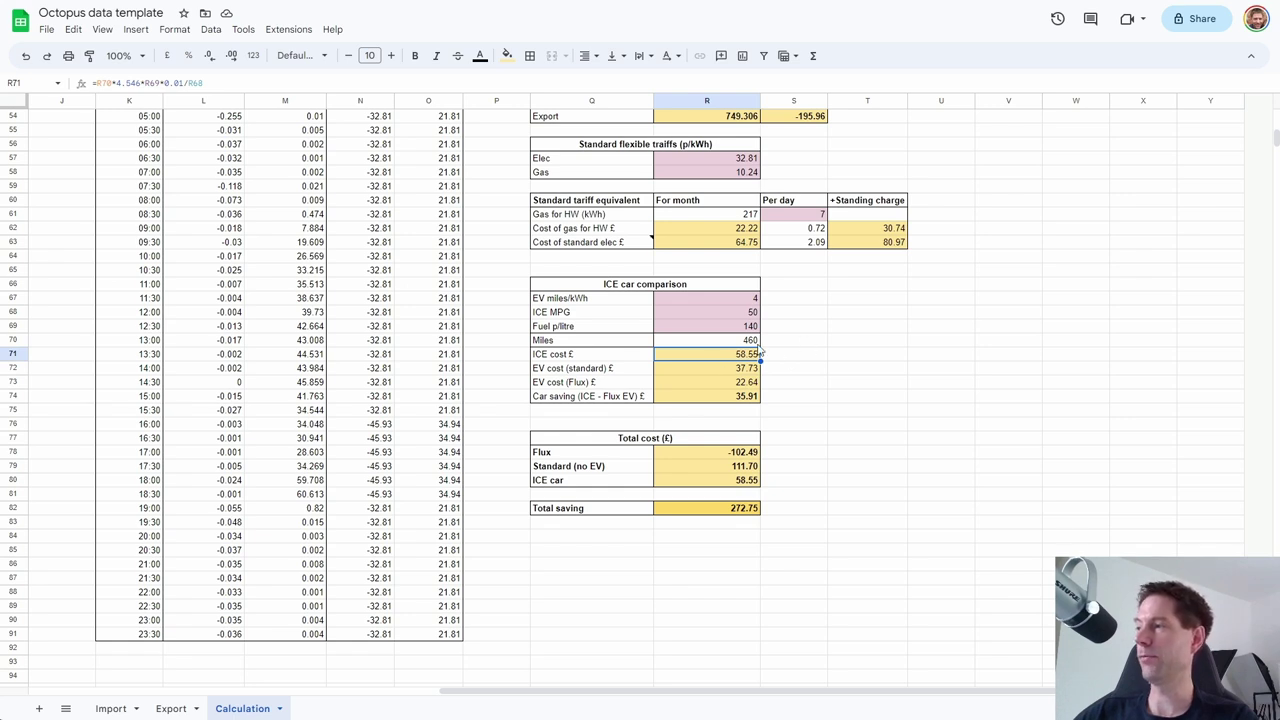
{"action": "left_click", "coordinate": [740, 510]}
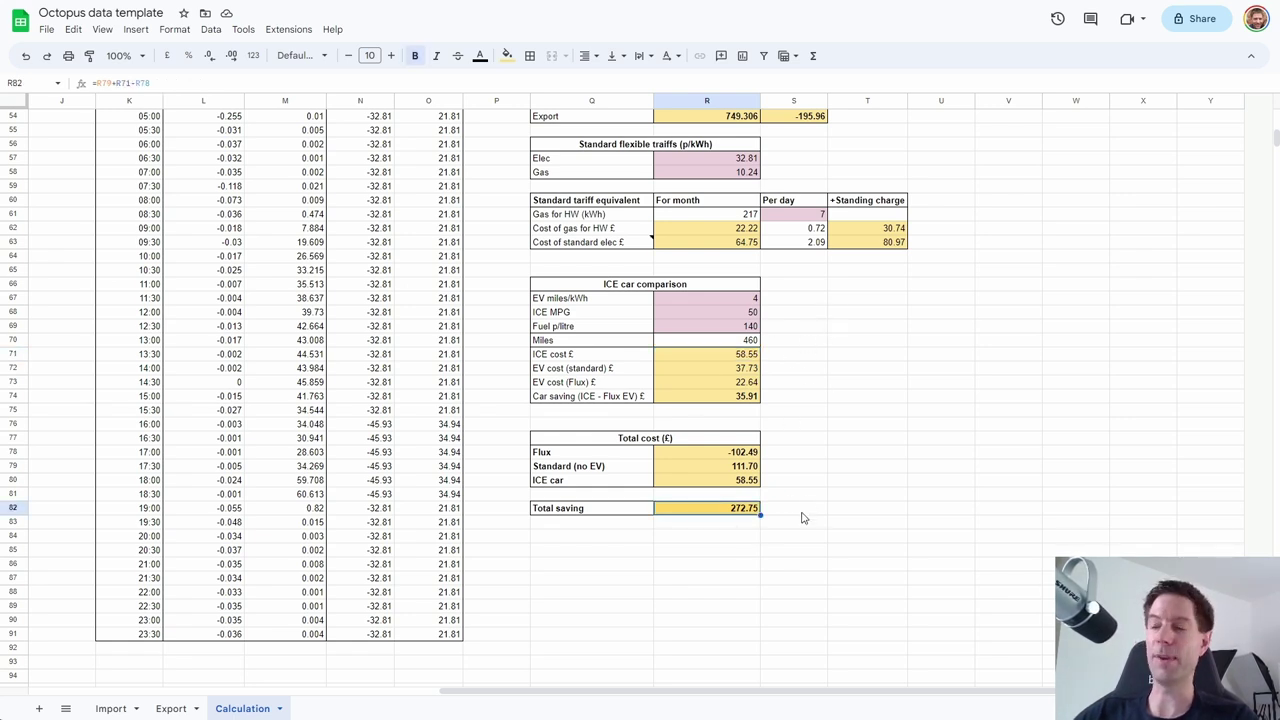
{"action": "left_click", "coordinate": [801, 517]}
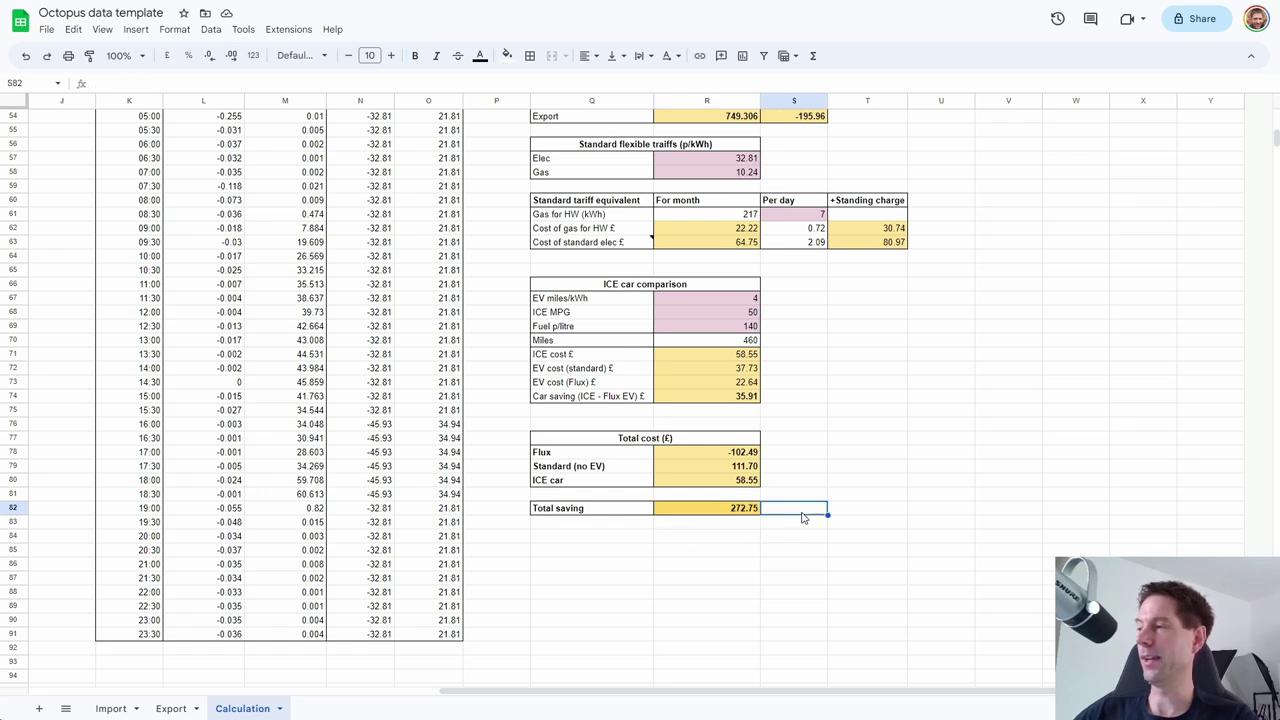
{"action": "left_click", "coordinate": [869, 412]}
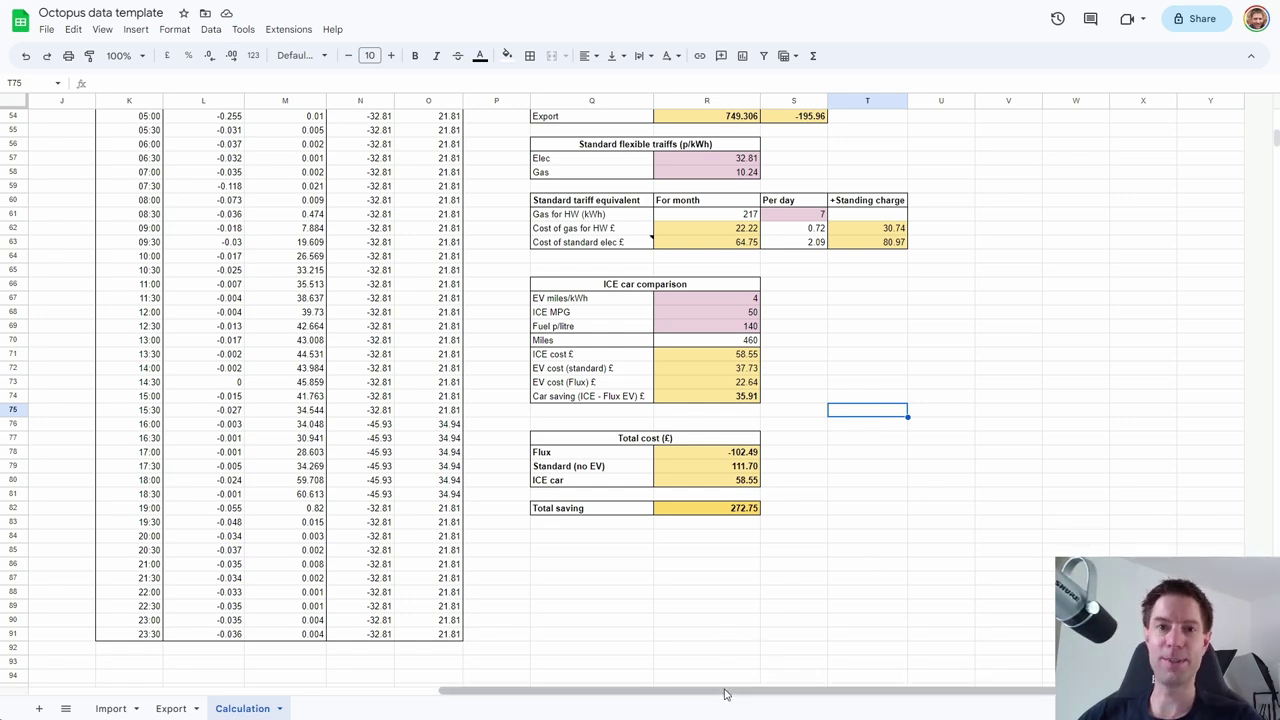
- Return to the start of the Calculation sheet and inspect the Formatted start formula in B6, leaving it unedited
{"action": "left_click_drag", "start_coordinate": [725, 693], "coordinate": [300, 714]}
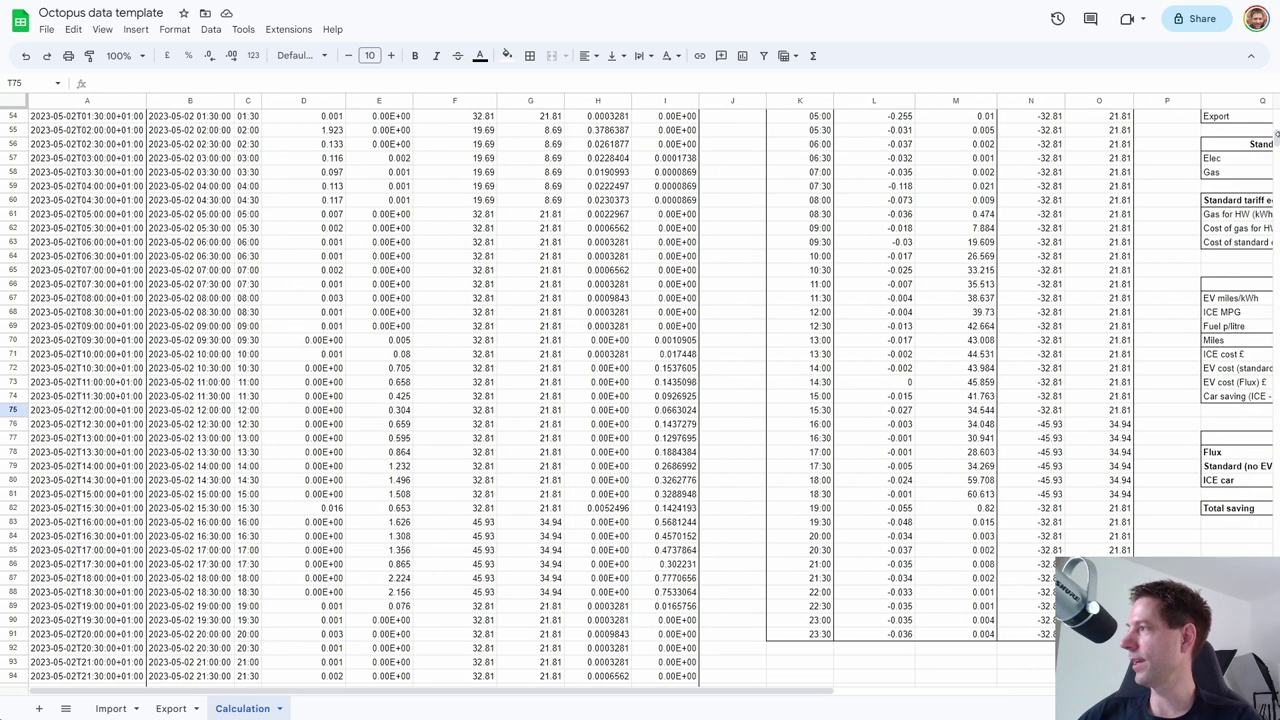
{"action": "scroll", "coordinate": [455, 320], "scroll_direction": "up", "scroll_amount": 10}
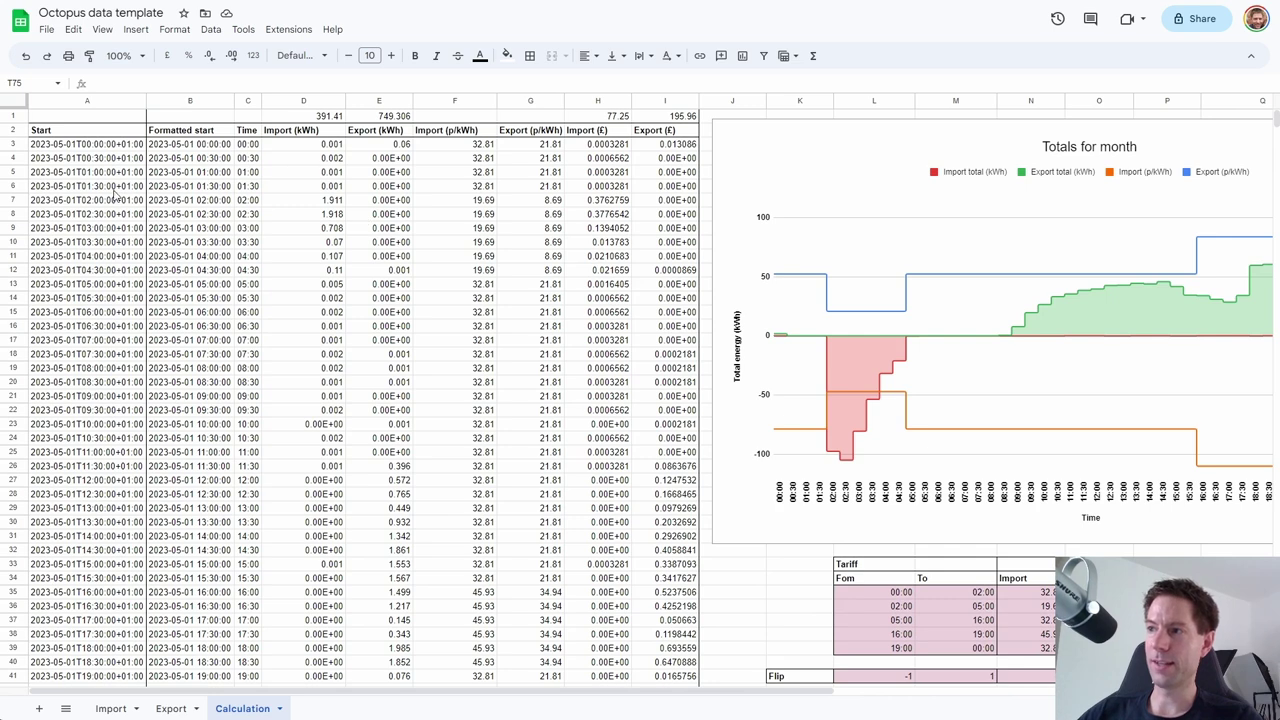
{"action": "left_click", "coordinate": [203, 187]}
{"action": "left_click", "coordinate": [351, 83]}
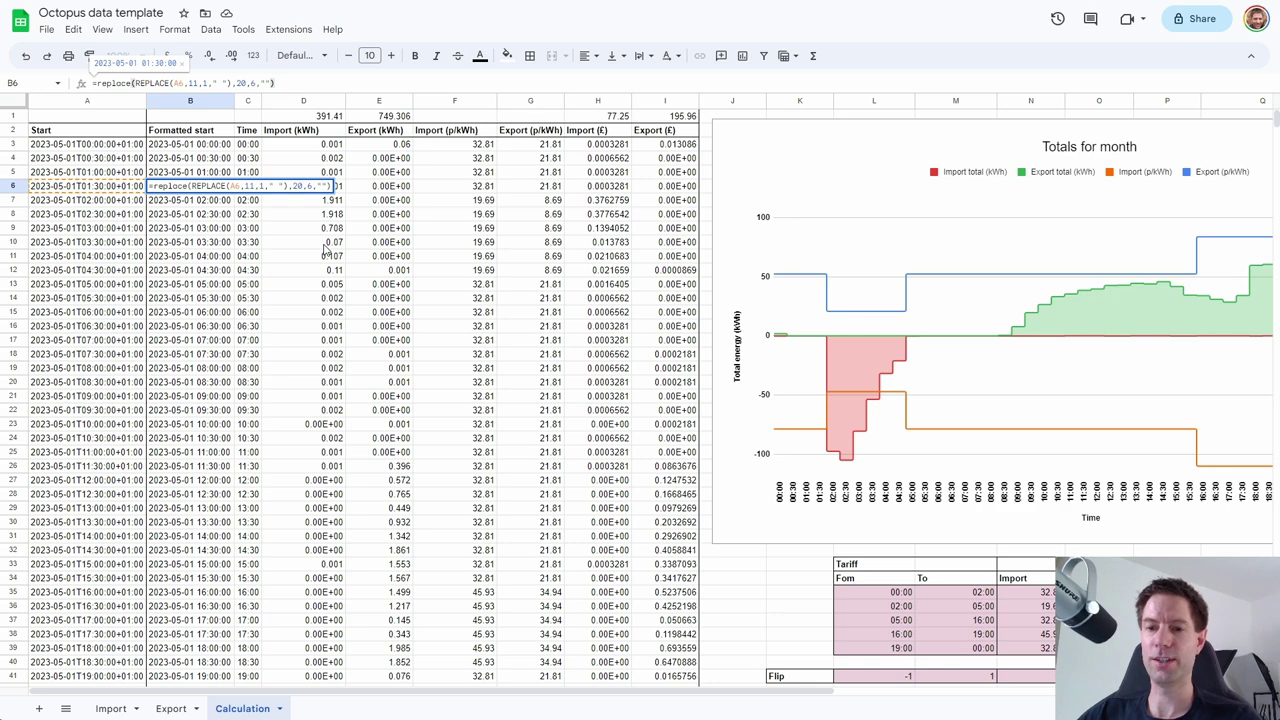
{"action": "key", "text": "Escape"}
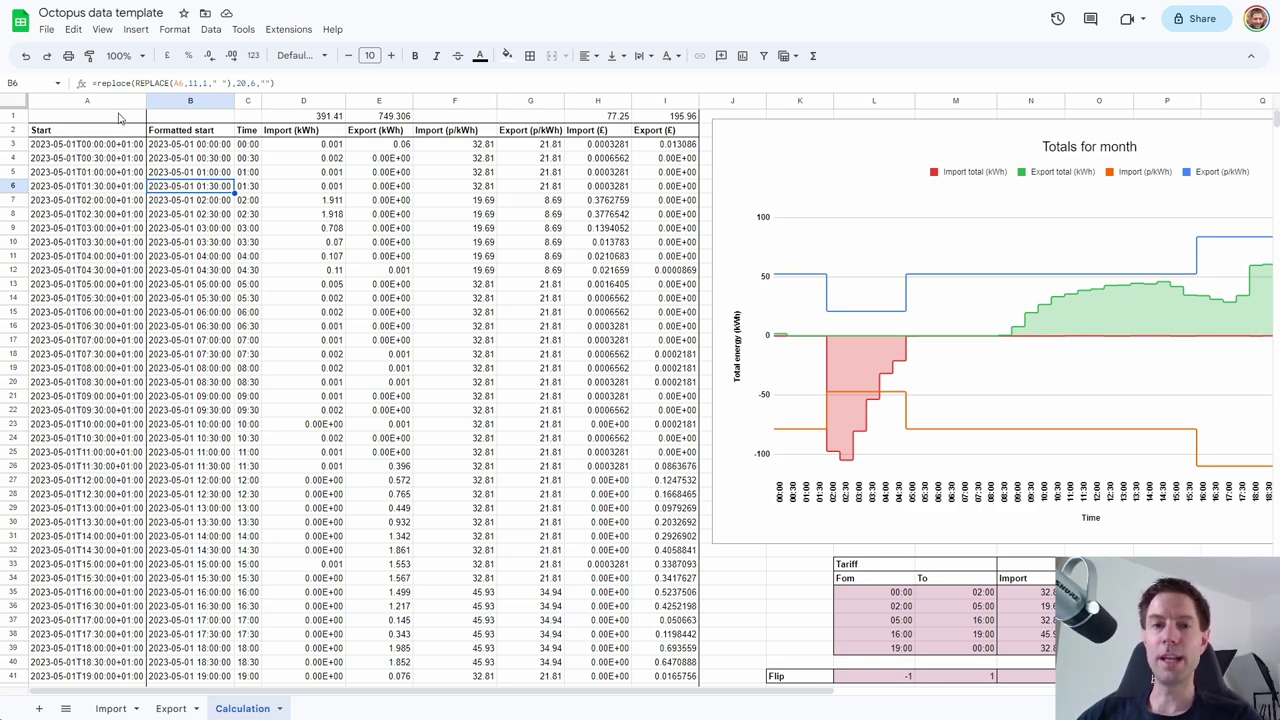
{"action": "left_click", "coordinate": [46, 30]}
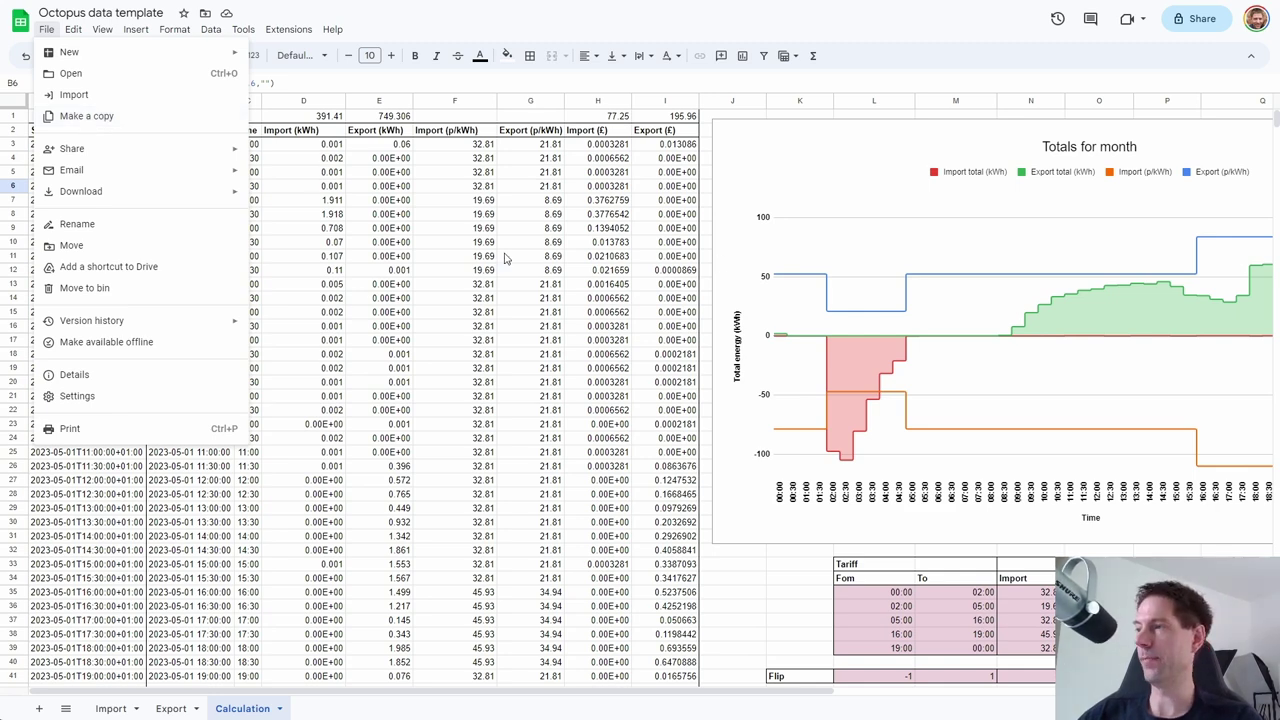
{"action": "left_click", "coordinate": [488, 298]}
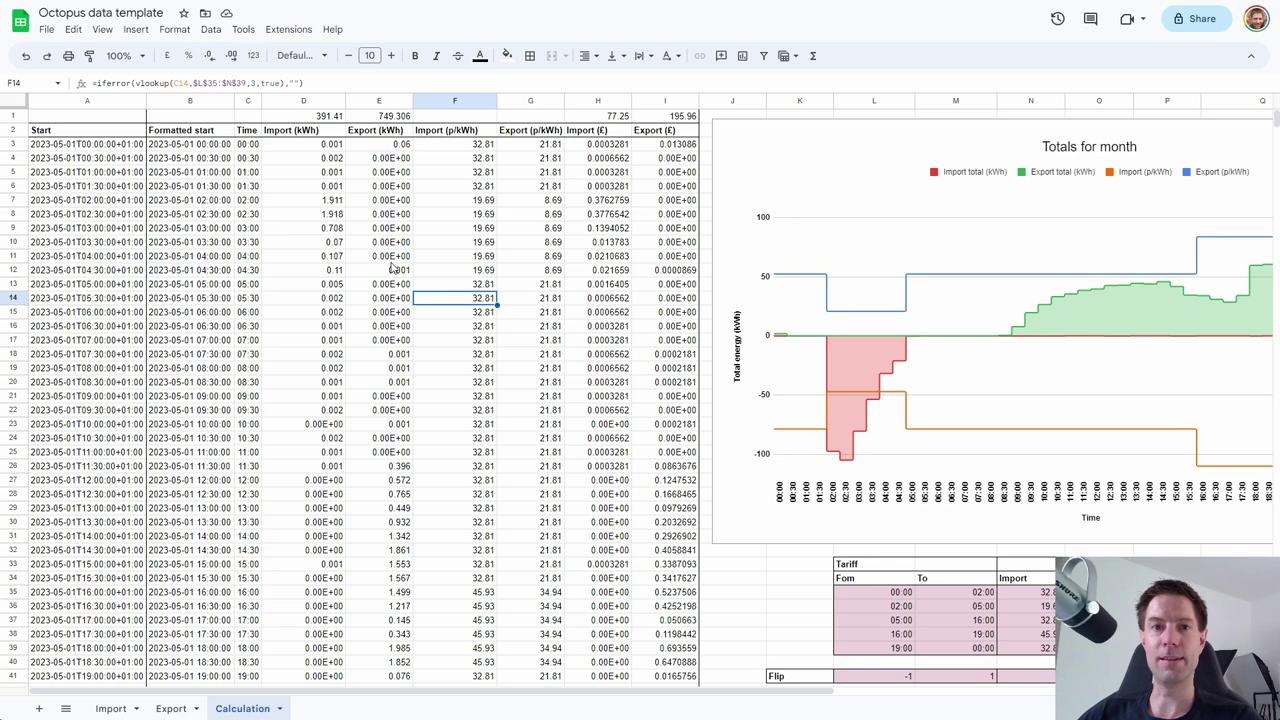
- Look through the Import and Export sheets, and review the Calculation sheet's chart, tariff and summary tables
{"action": "left_click", "coordinate": [110, 708]}
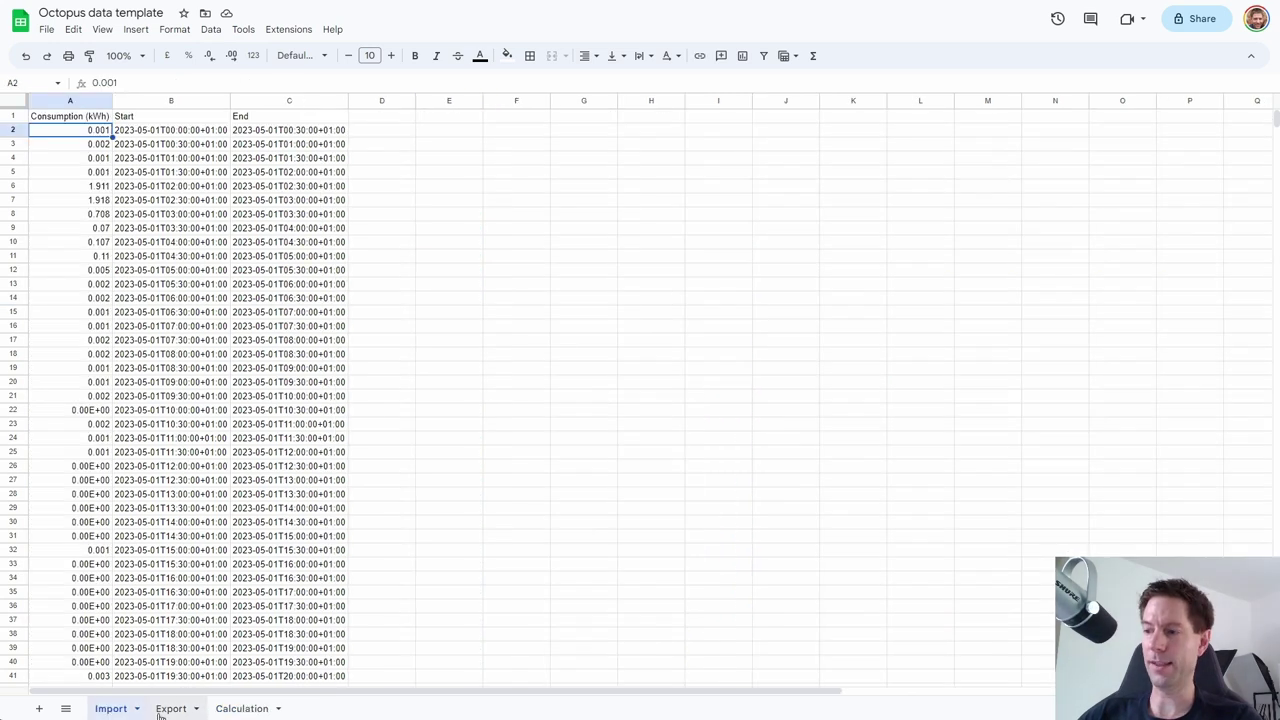
{"action": "left_click", "coordinate": [170, 708]}
{"action": "left_click", "coordinate": [232, 707]}
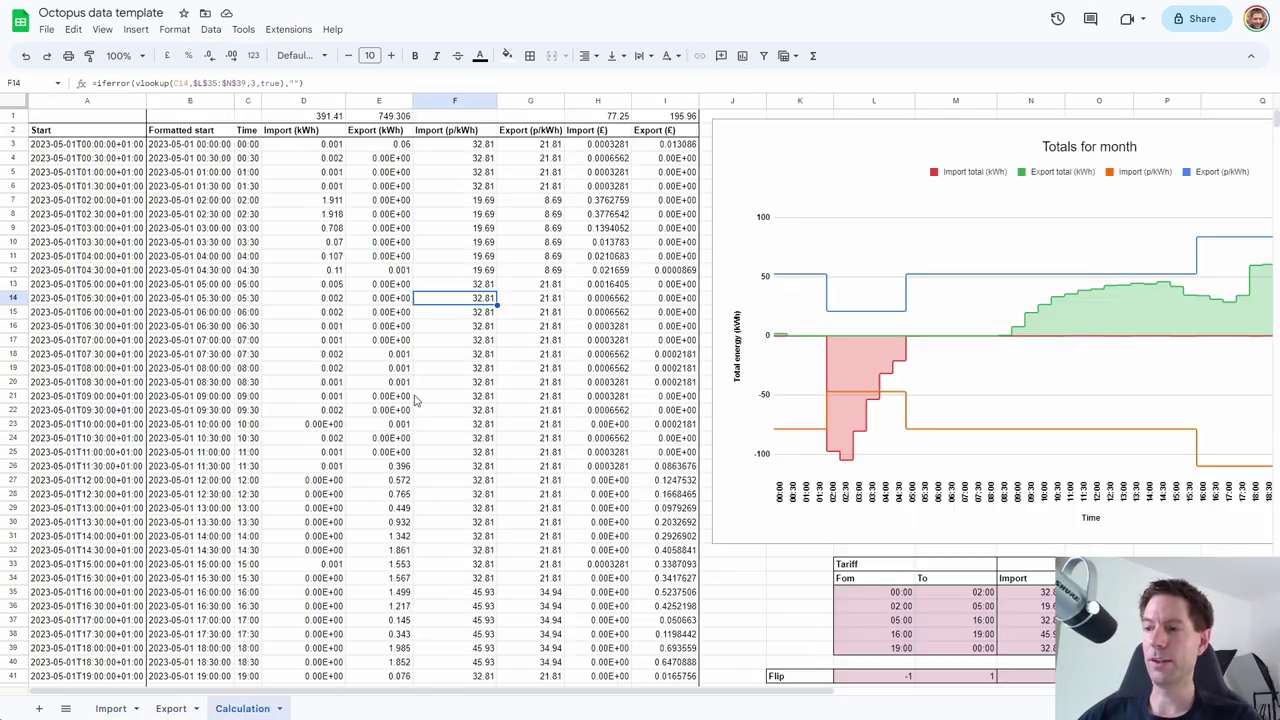
{"action": "scroll", "coordinate": [1000, 480], "scroll_direction": "down", "scroll_amount": 5}
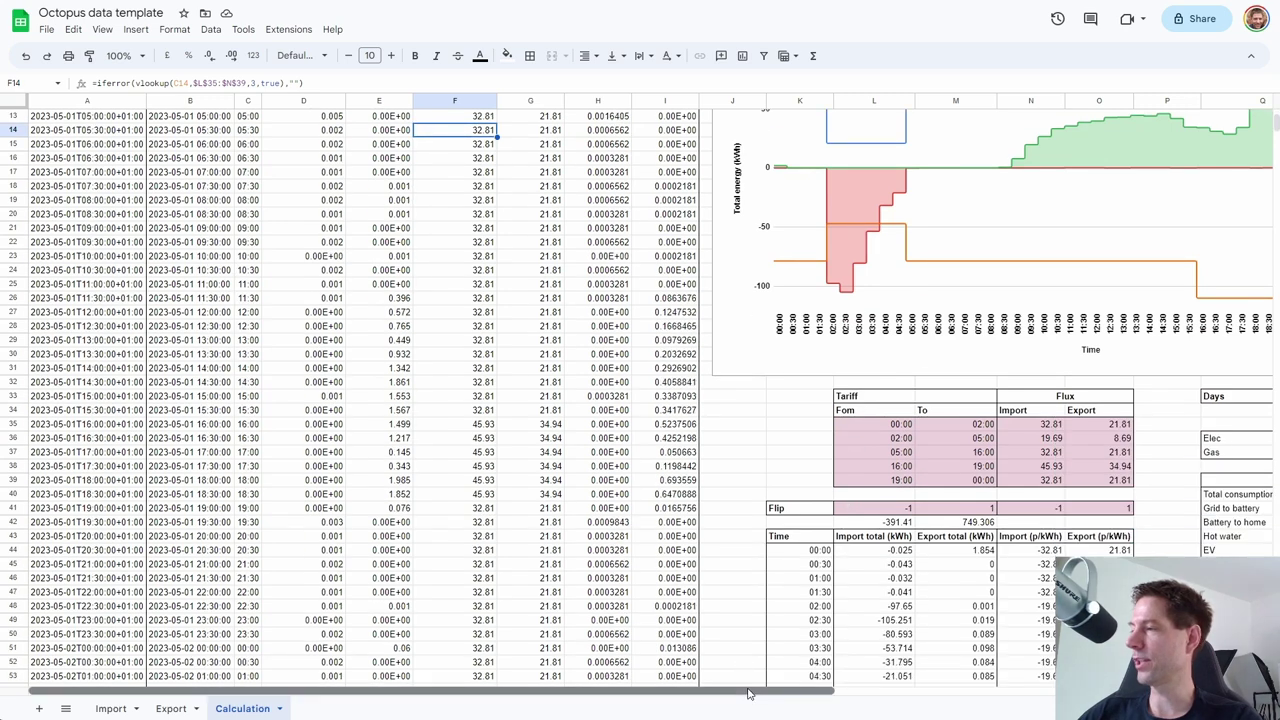
{"action": "left_click_drag", "start_coordinate": [749, 688], "coordinate": [1061, 690]}
{"action": "left_click_drag", "start_coordinate": [586, 692], "coordinate": [210, 692]}
{"action": "scroll", "coordinate": [300, 410], "scroll_direction": "up", "scroll_amount": 4}
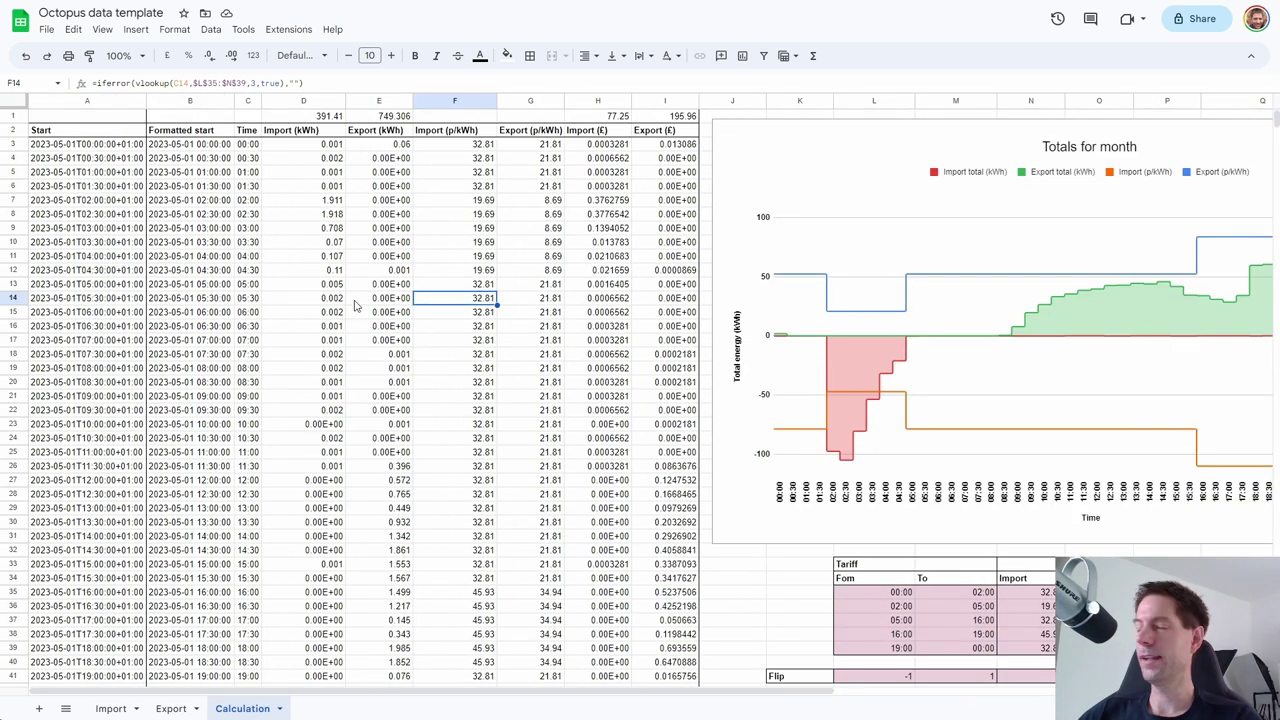